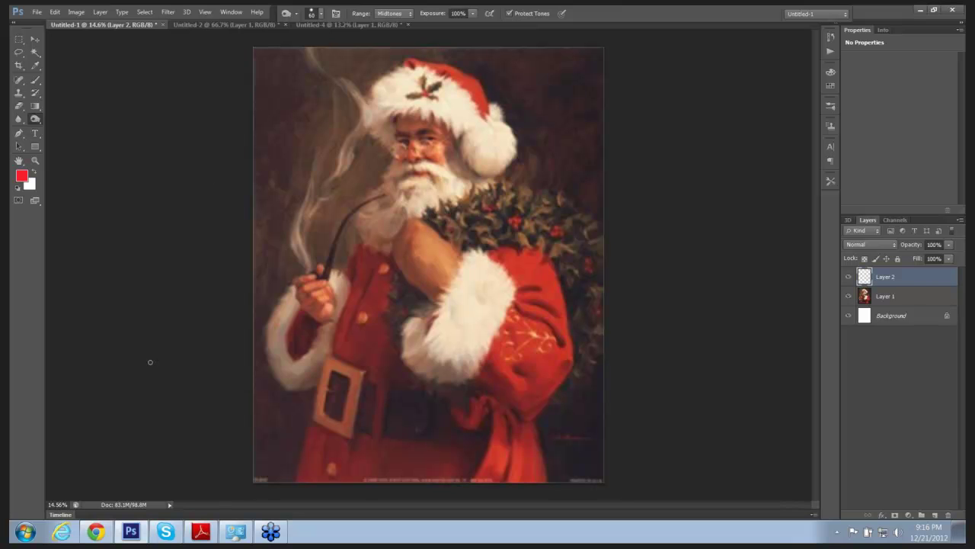
Switch to Chrome and open the first Batman image in the Dropbox folder Learning to Draw Week 3 Homework
click(97, 533)
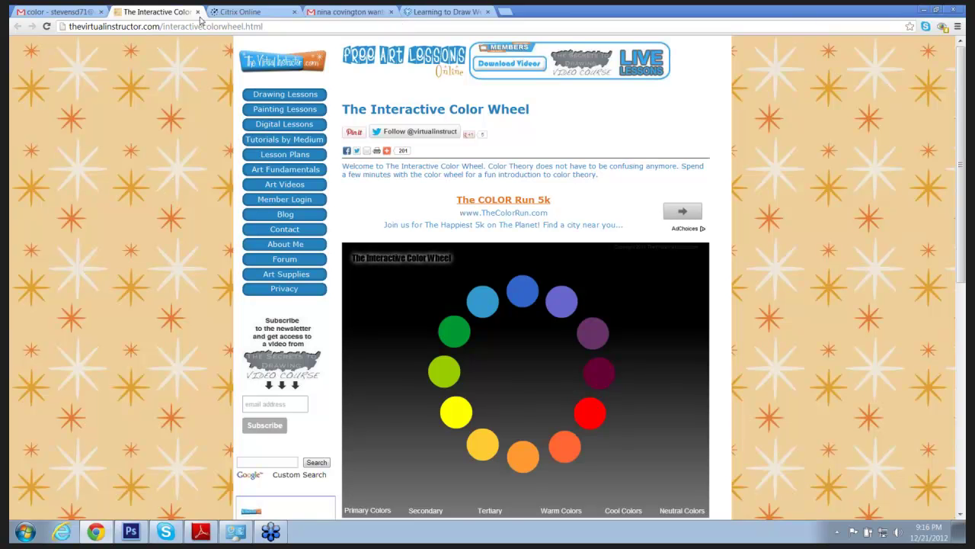
mouse_move(431, 13)
click(445, 11)
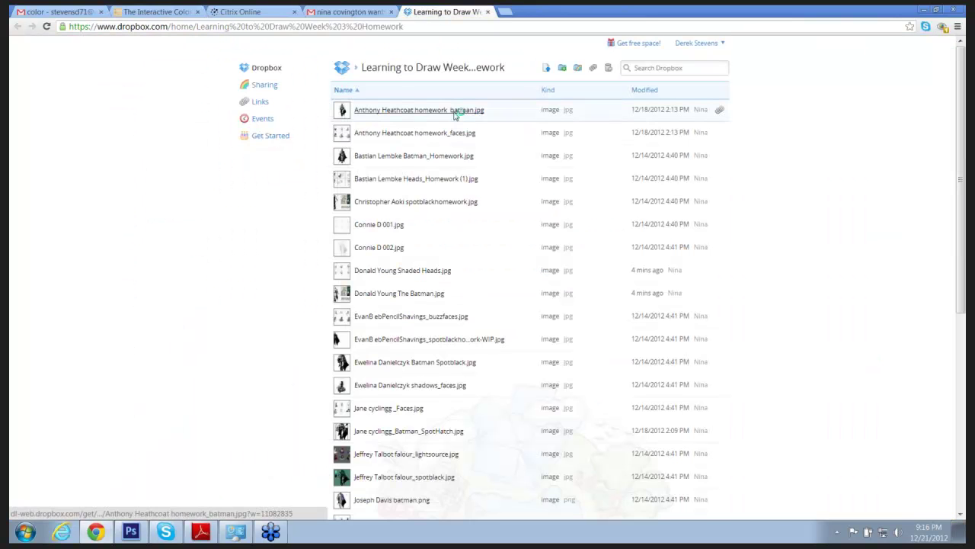
click(452, 112)
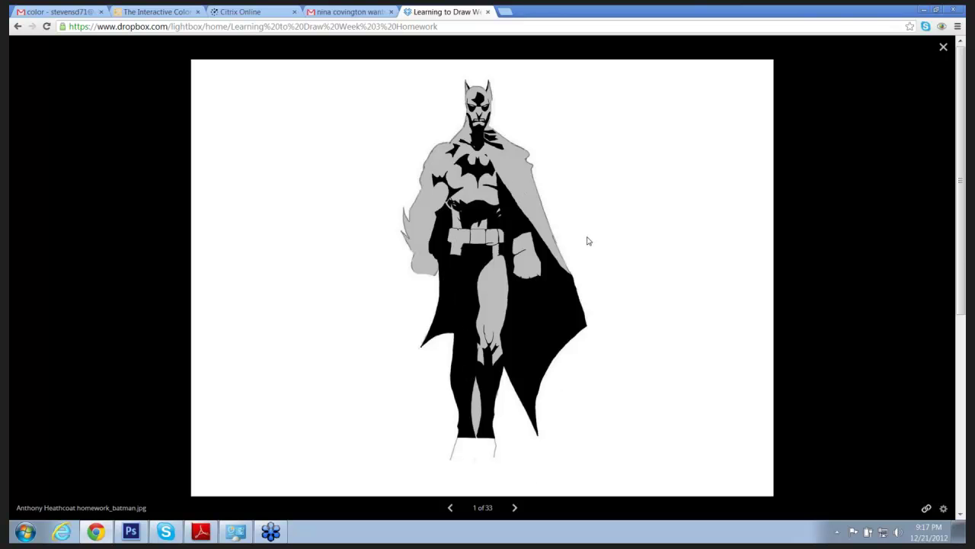
Review homework images 2 to 7, examining the light sources on the shaded heads and the spot blacks on the Batman figures
key(Right)
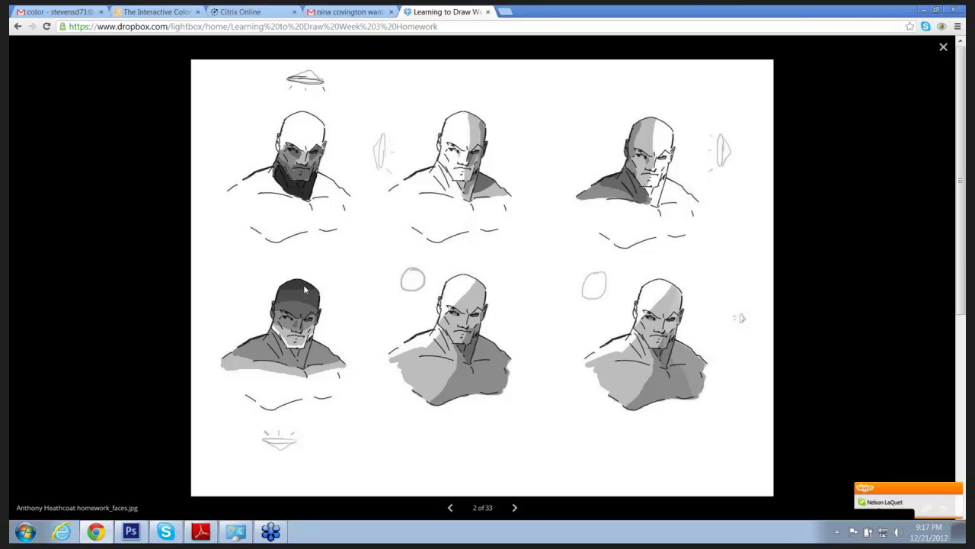
key(Right)
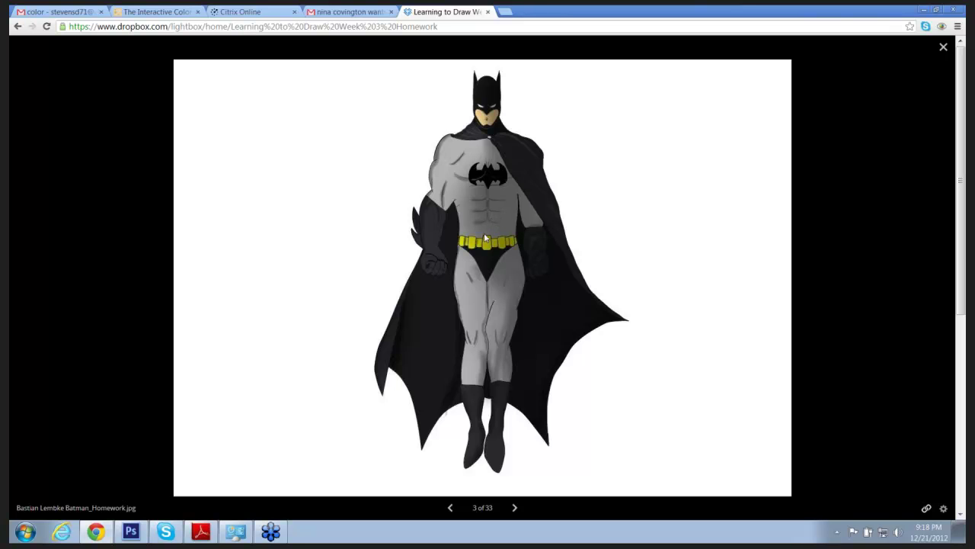
key(Right)
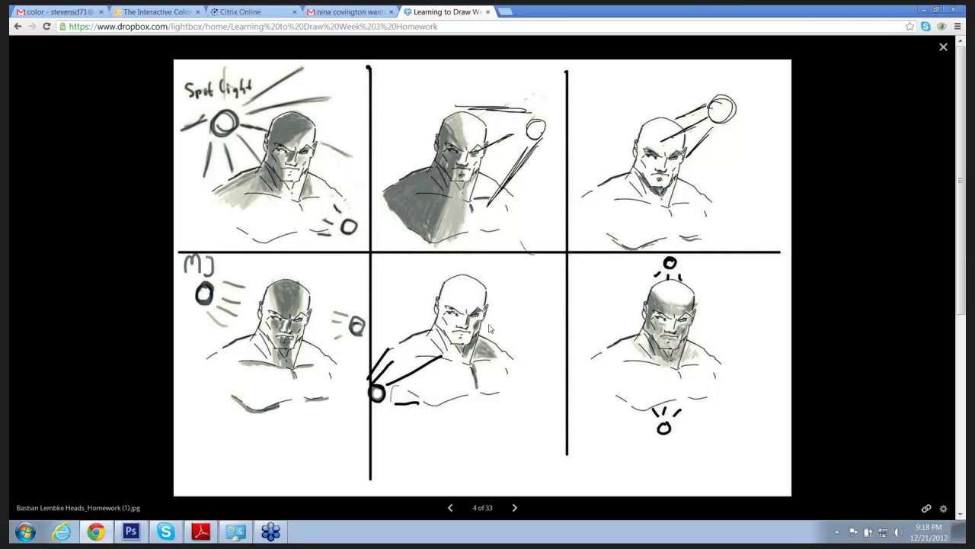
key(Right)
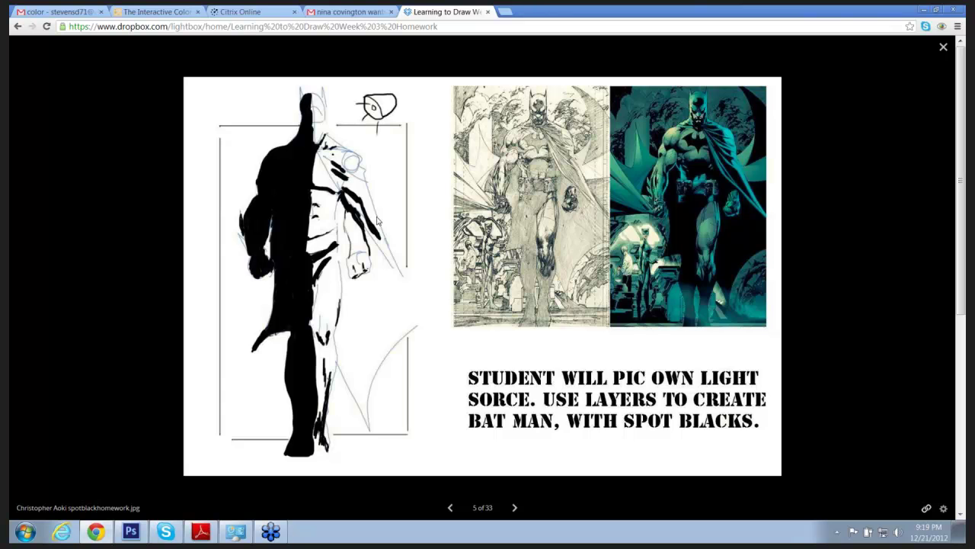
key(Right)
key(Right)
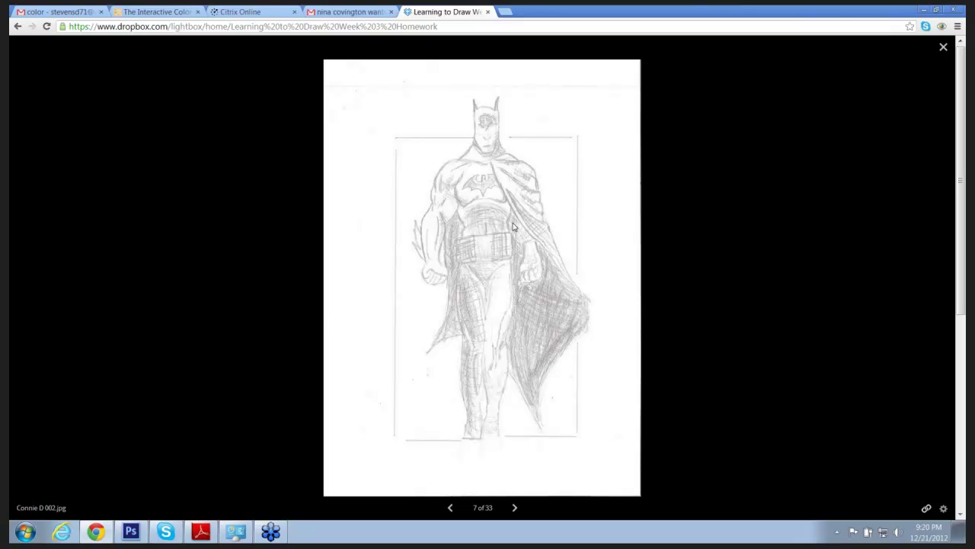
Continue through homework images 8 to 13, examining the shading on the heads and the Batman drawings
key(Right)
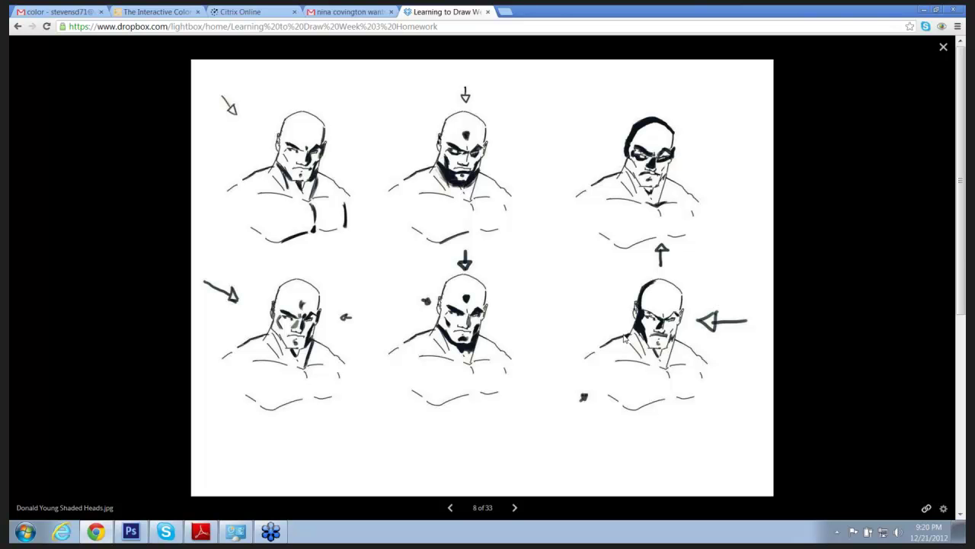
key(Right)
key(Right)
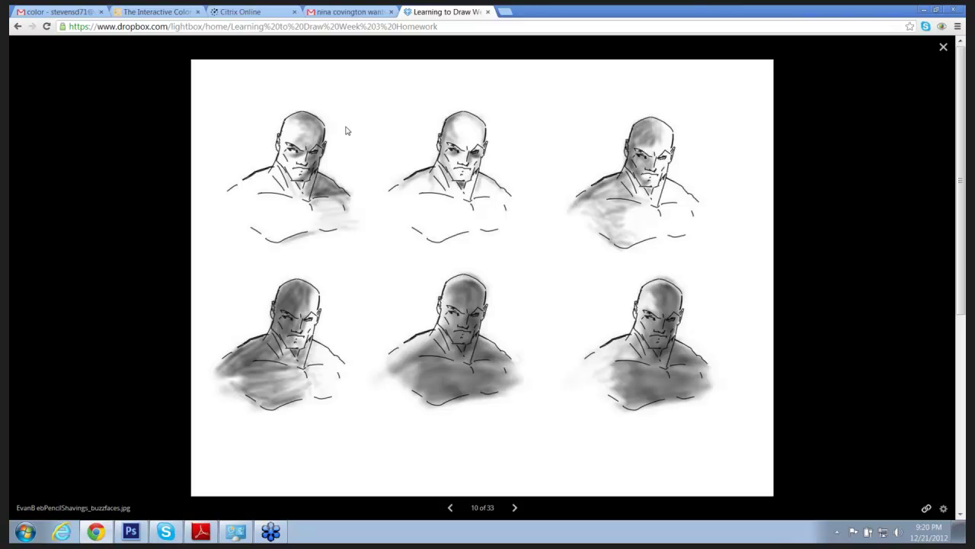
key(Right)
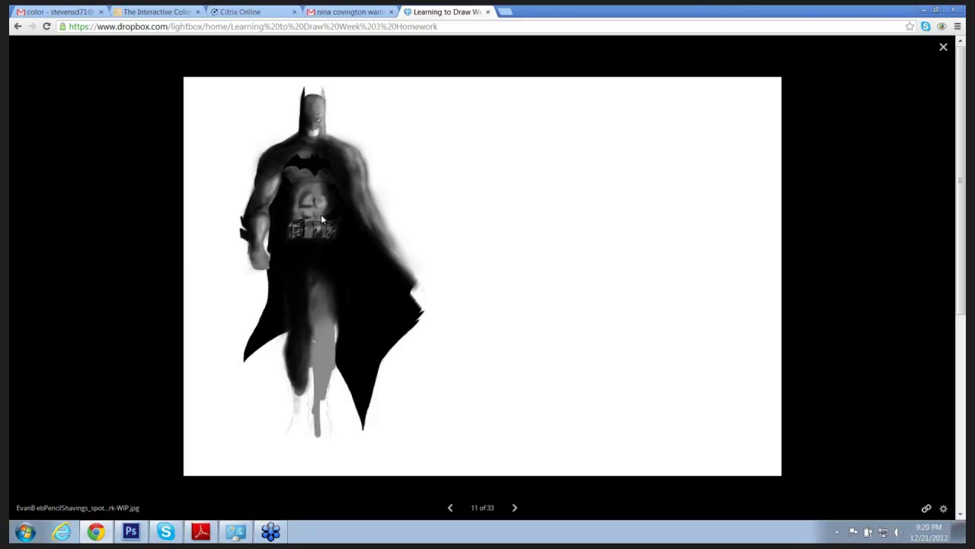
key(Right)
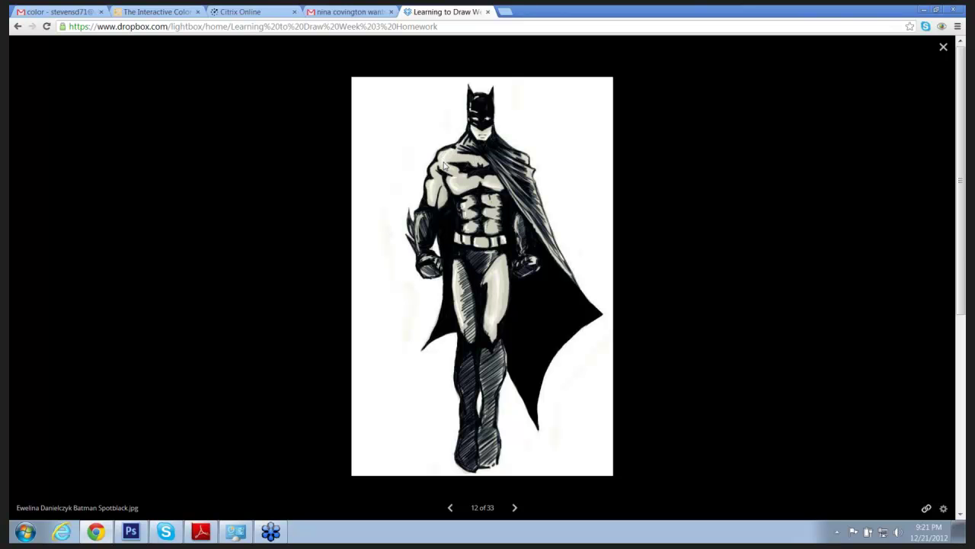
key(Right)
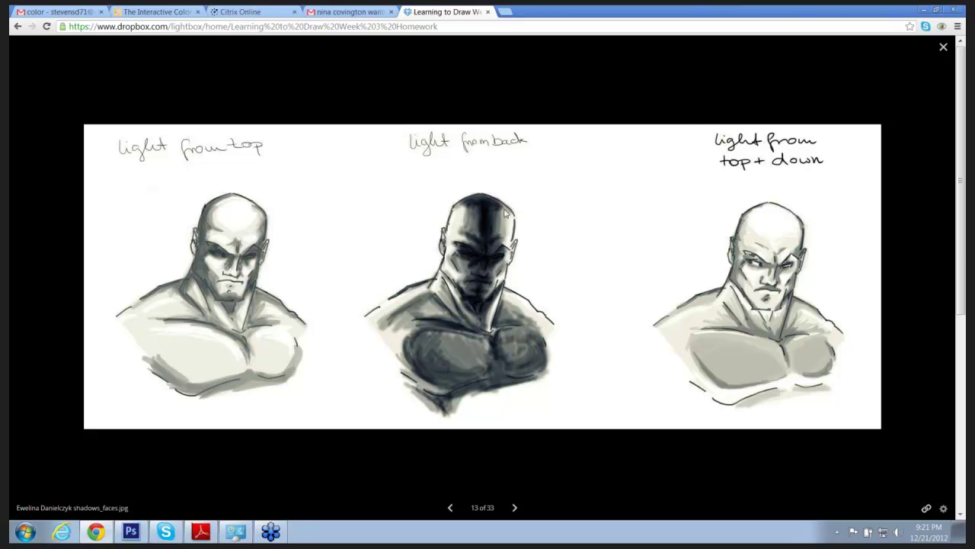
Examine homework images 14 to 19, including the spot-hatched Batman, the coloured superhero heads and the green-and-blue Batman
key(Right)
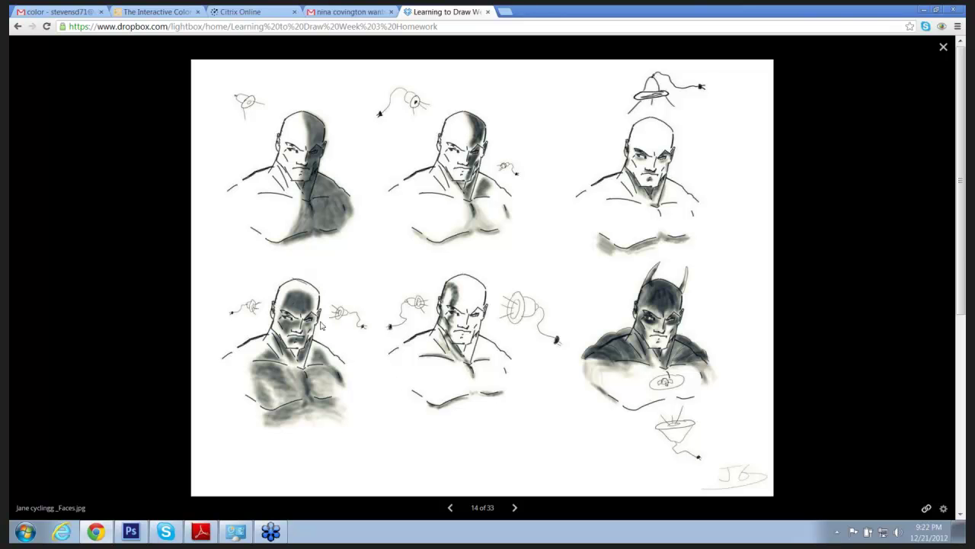
key(Right)
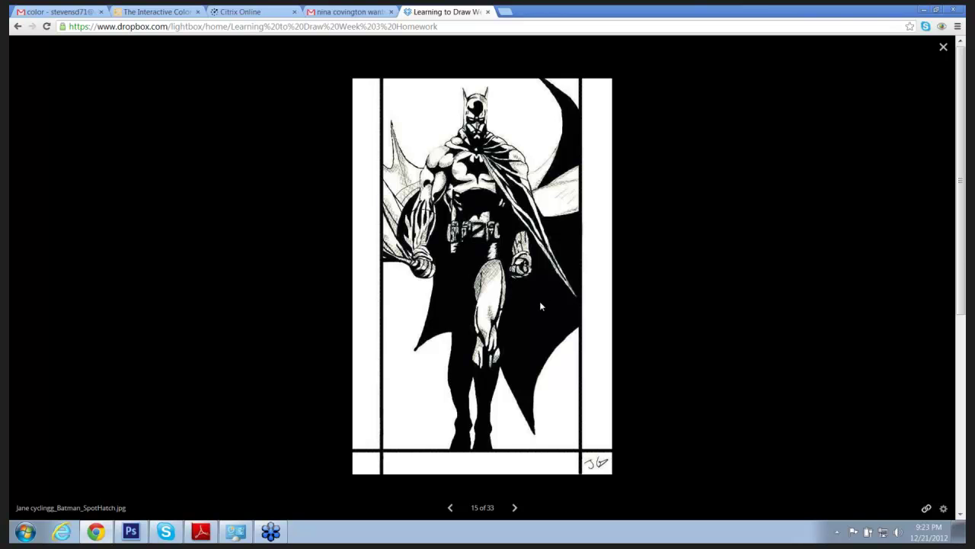
key(Right)
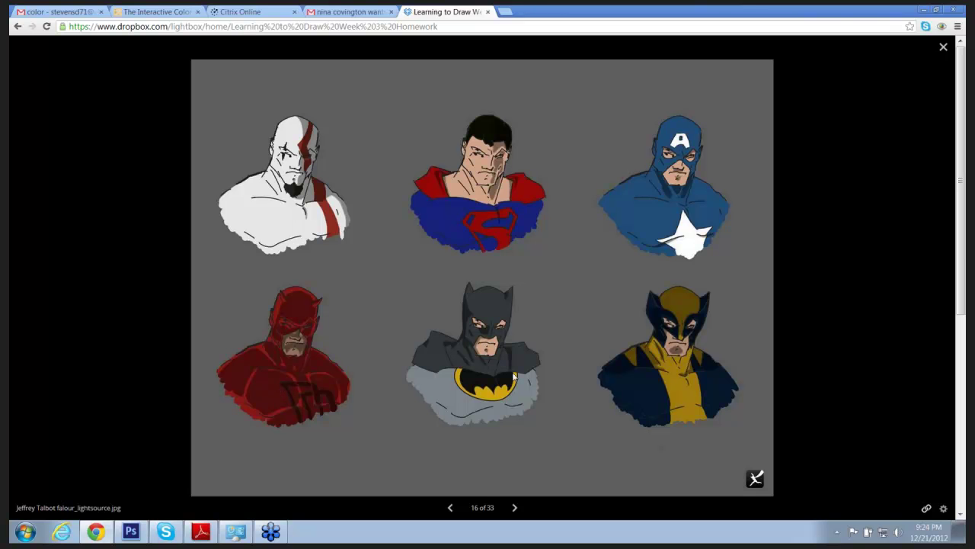
key(Right)
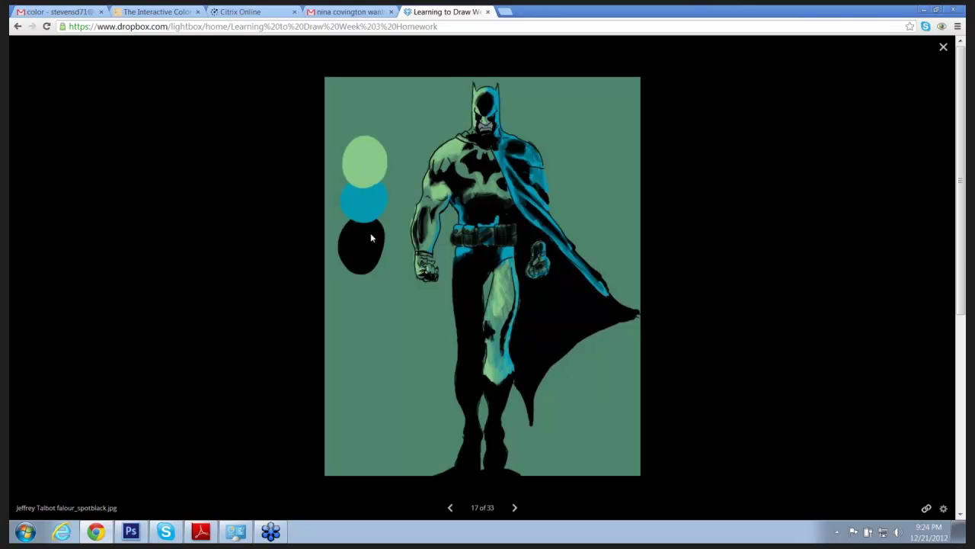
click(539, 224)
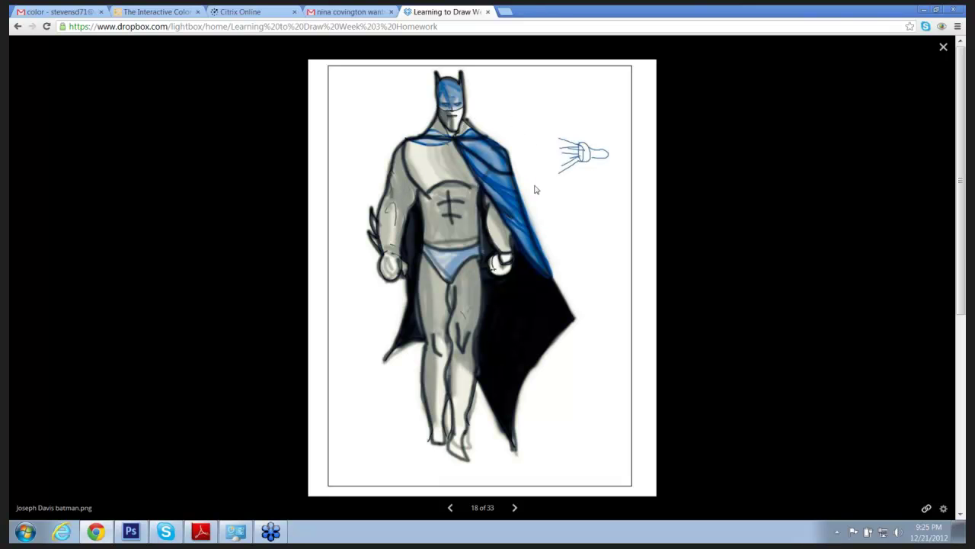
key(Right)
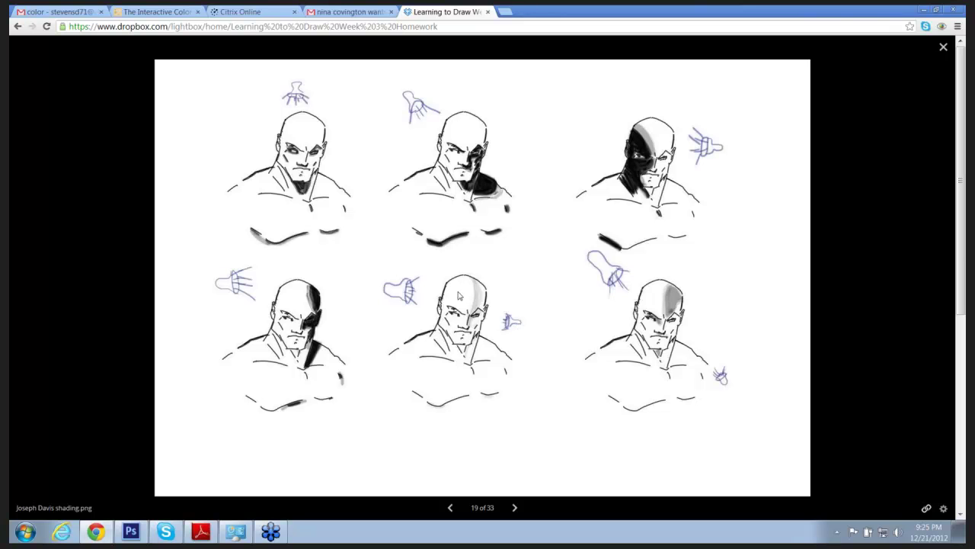
Examine homework images 20 to 26, checking how the shadows on the heads and Batman figures follow their drawn light sources
key(Right)
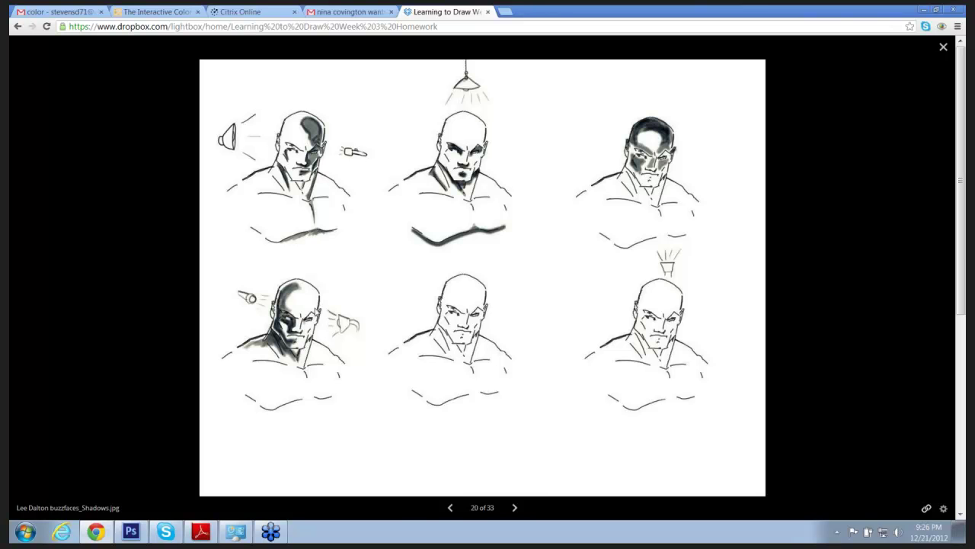
key(Right)
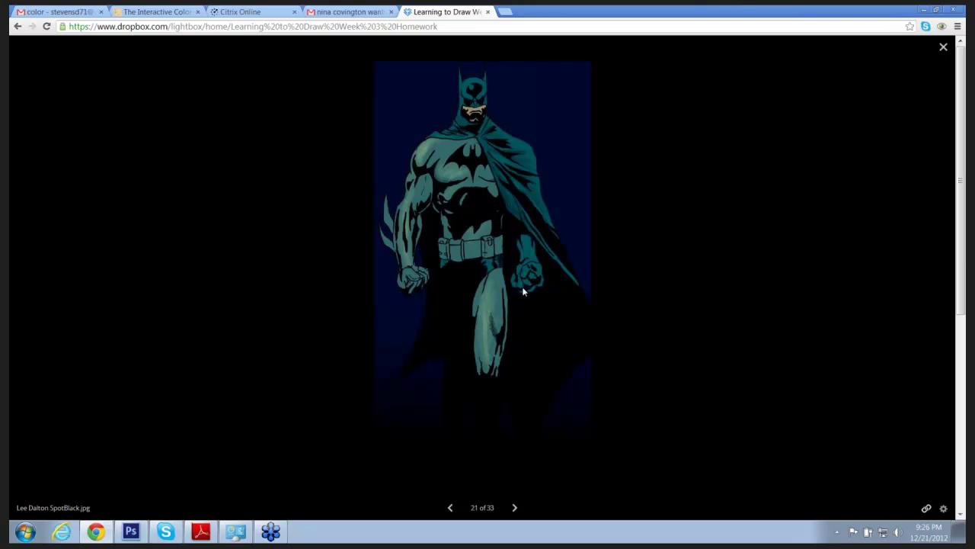
key(Right)
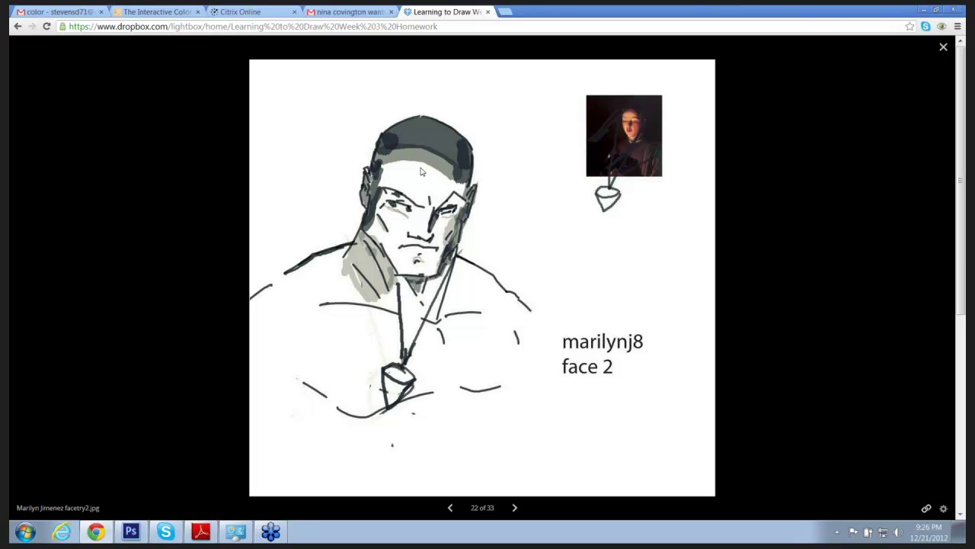
key(Right)
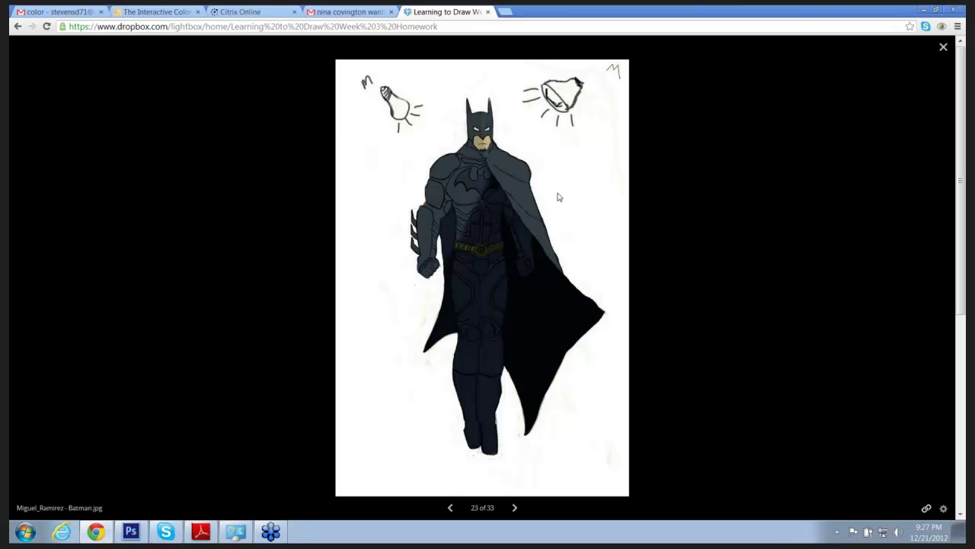
key(Right)
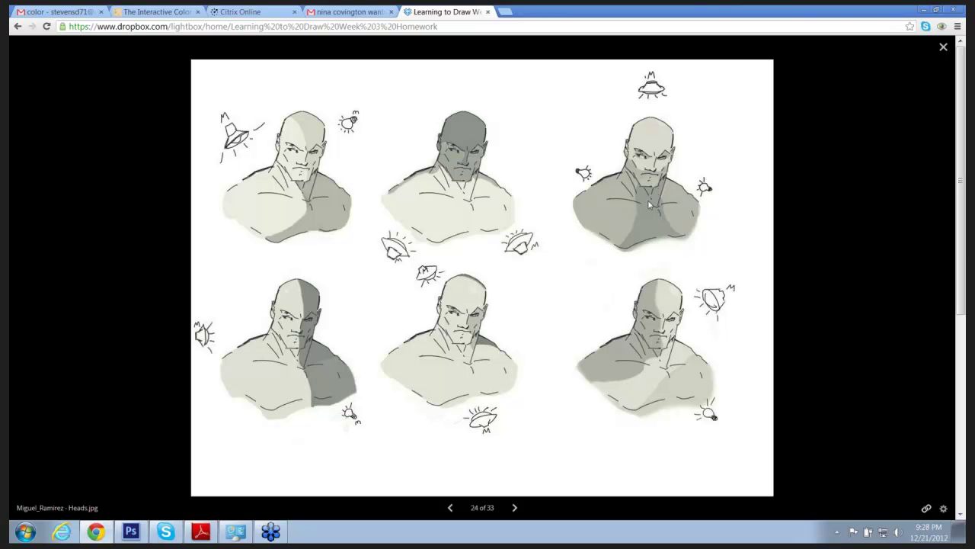
key(Right)
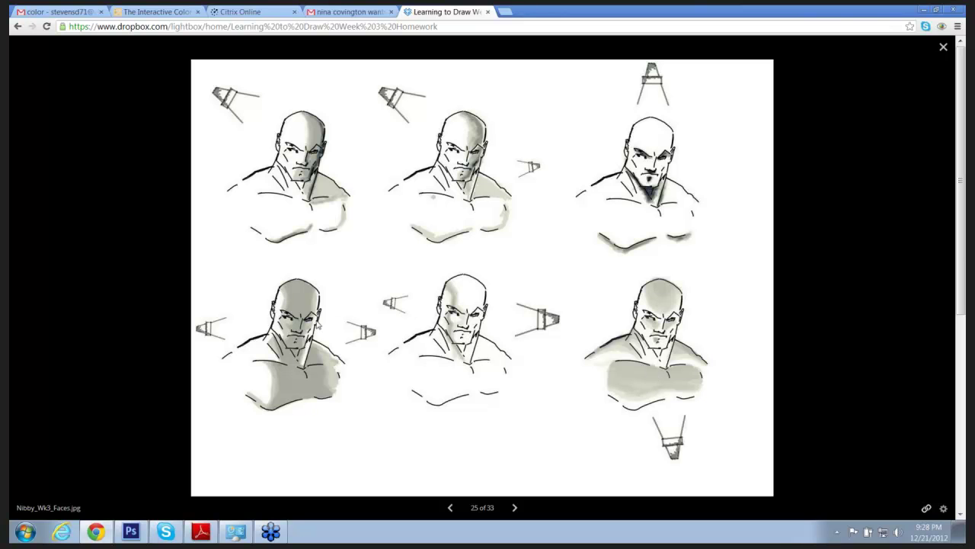
key(Right)
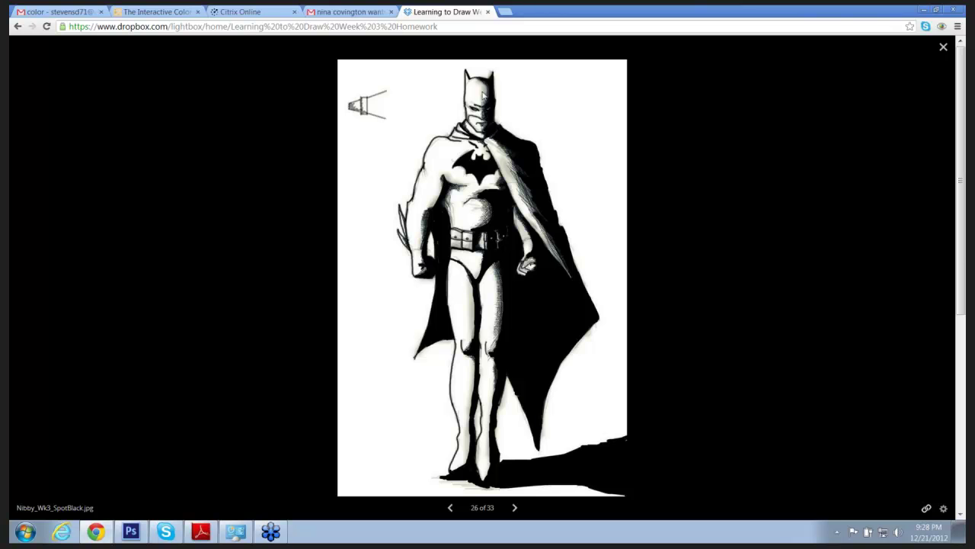
View homework images 27 to 29, returning to the full-background Batman in image 28 for a second look before moving on
key(Right)
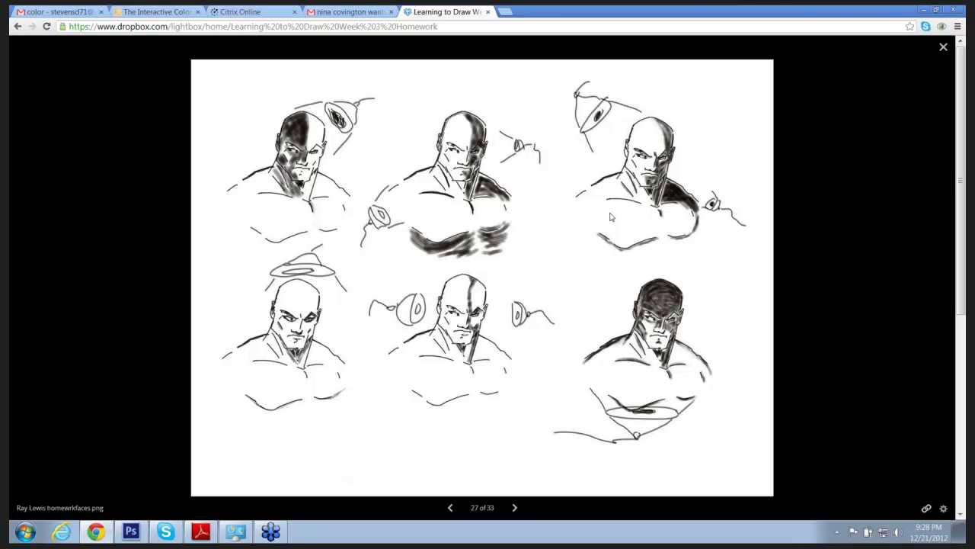
key(Right)
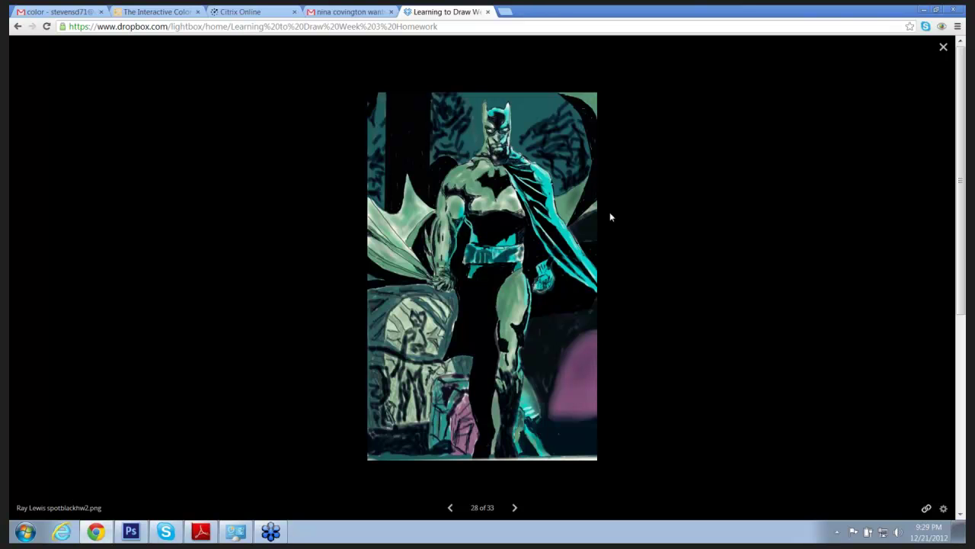
key(Right)
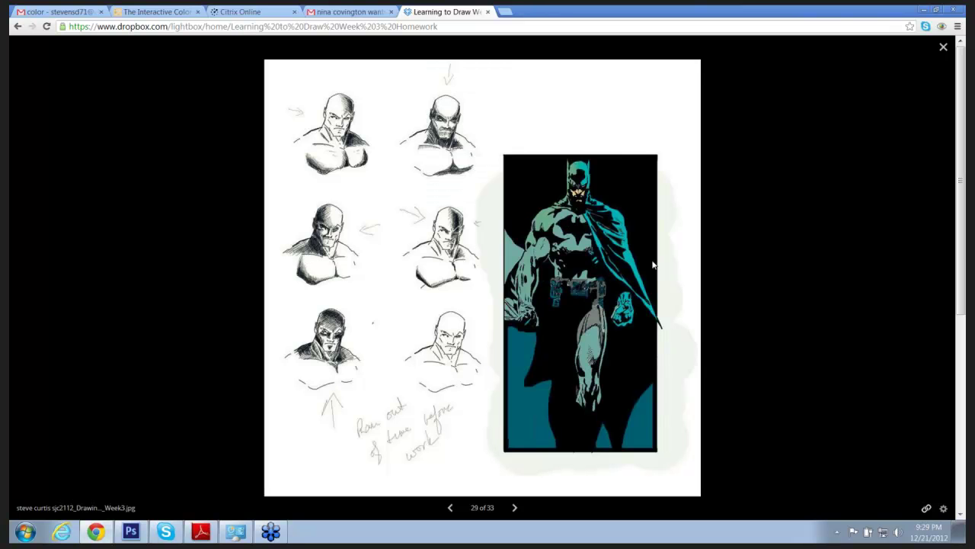
key(Left)
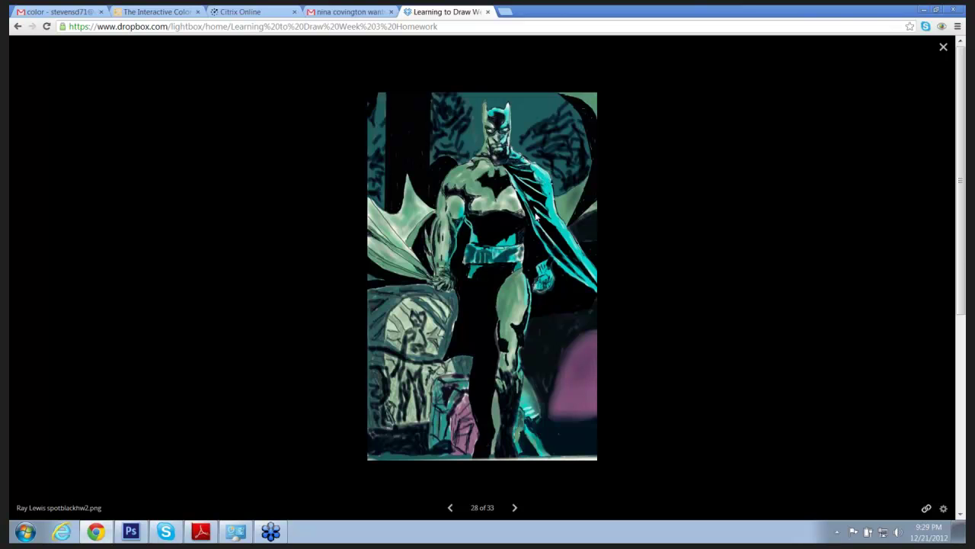
key(Right)
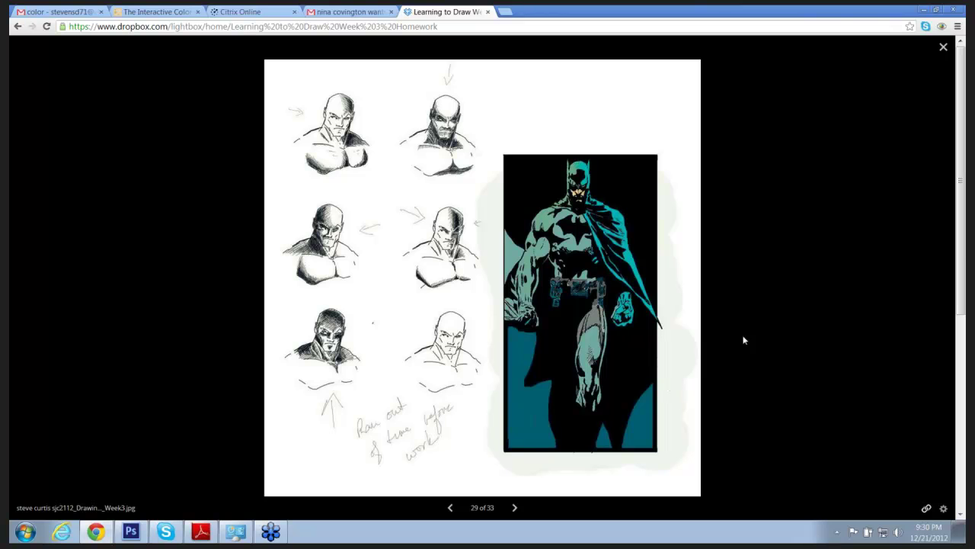
Review the remaining homework images 30 to 33, from the big-and-small-light head studies to the three-stage Batman drawing
key(Right)
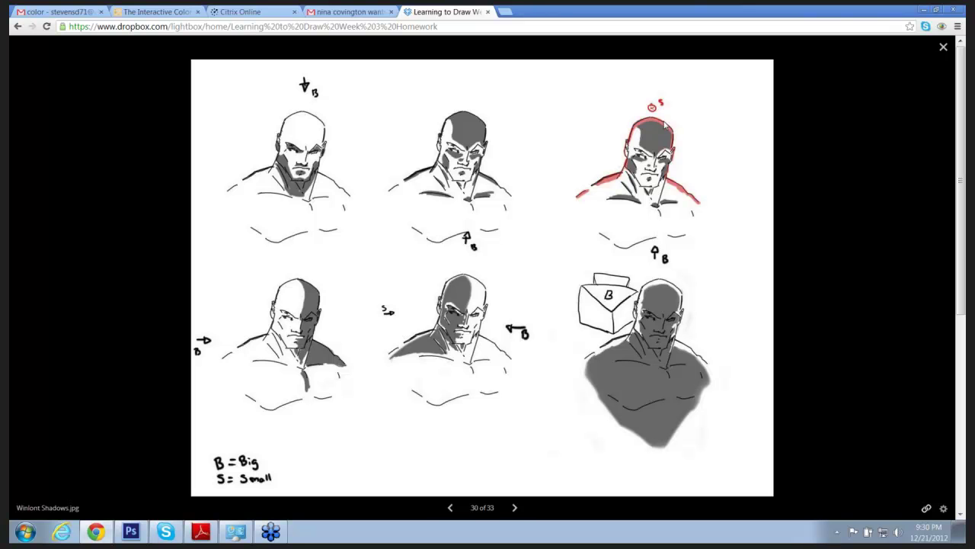
key(Right)
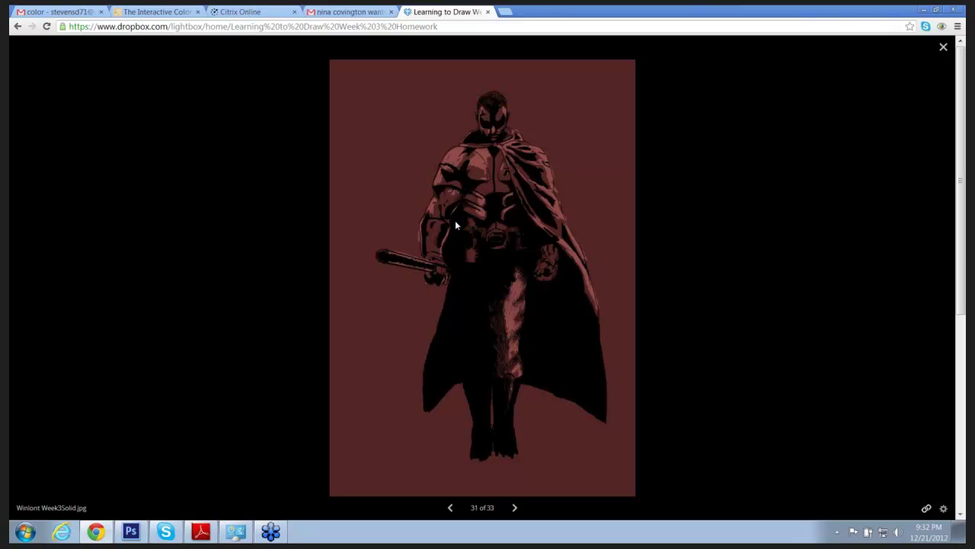
key(Right)
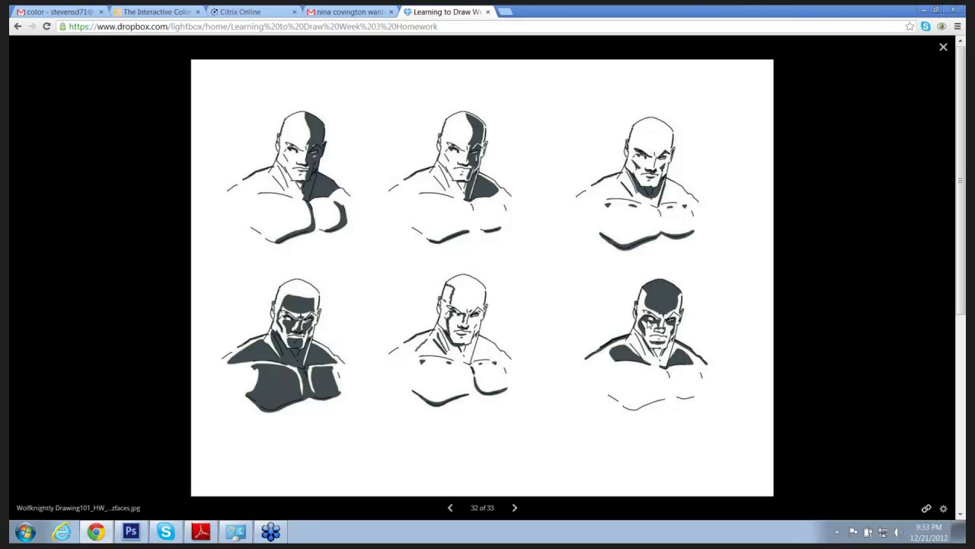
key(Right)
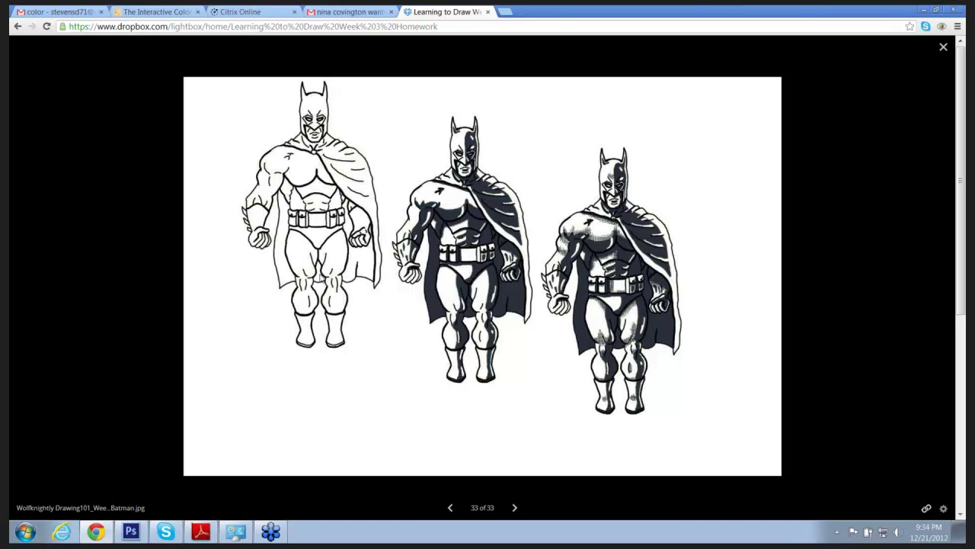
Switch to Photoshop and look over the three open images: the Santa painting, the inked creature and the wasp line drawing
key(Right)
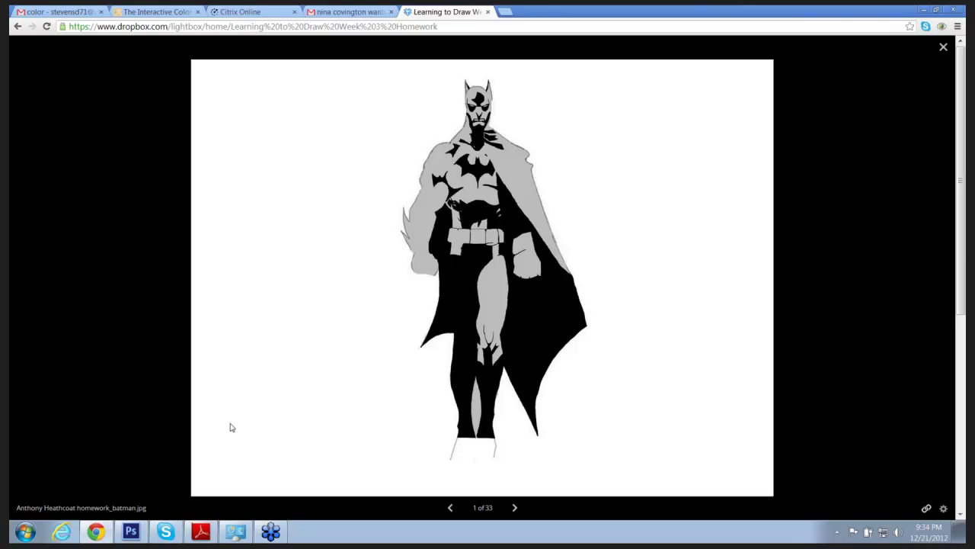
click(137, 536)
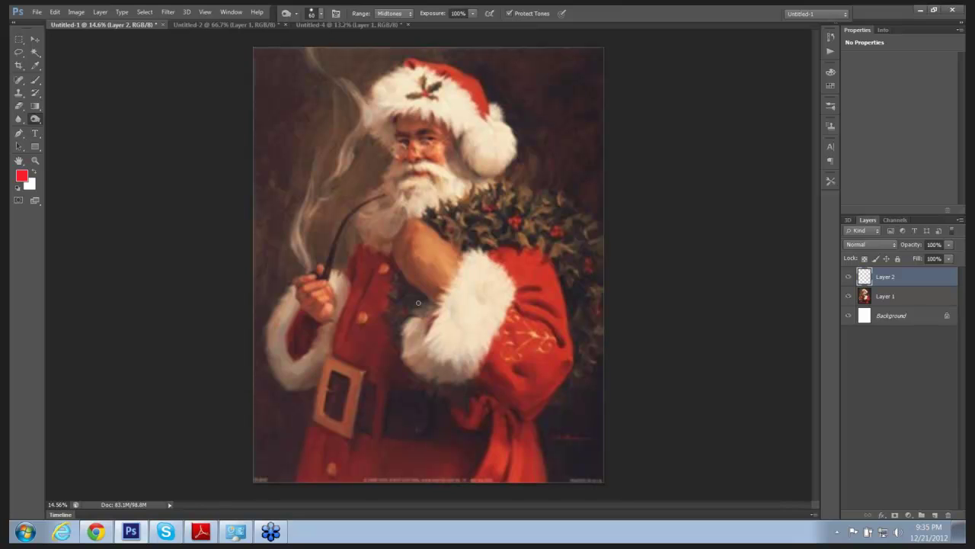
click(419, 302)
click(518, 306)
click(212, 27)
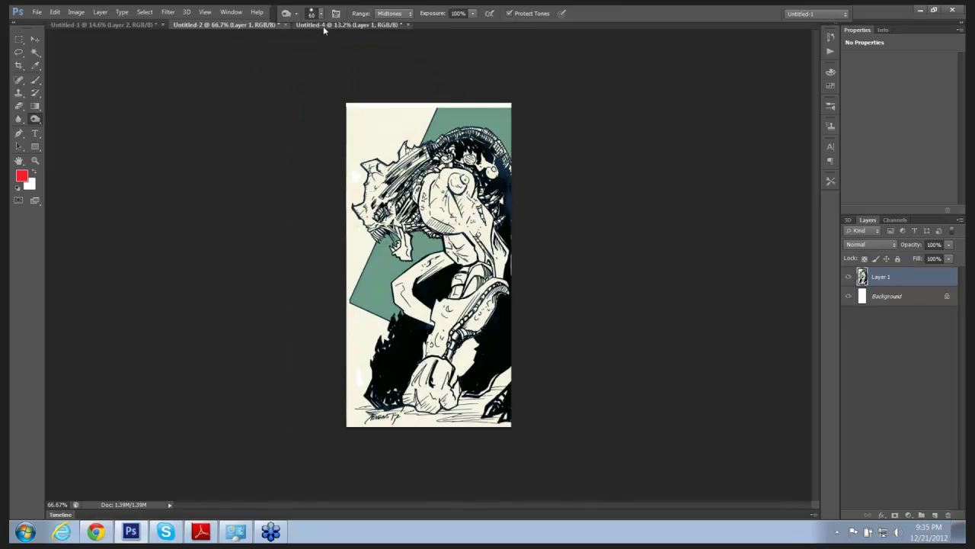
click(320, 30)
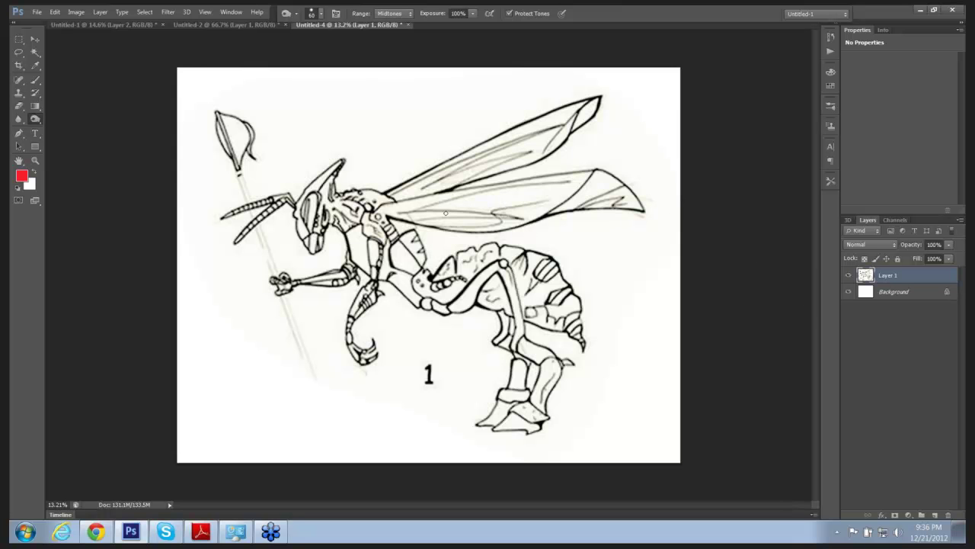
drag(446, 212, 347, 157)
Return to Chrome and bring up The Interactive Color Wheel page with the whole wheel in view
click(95, 531)
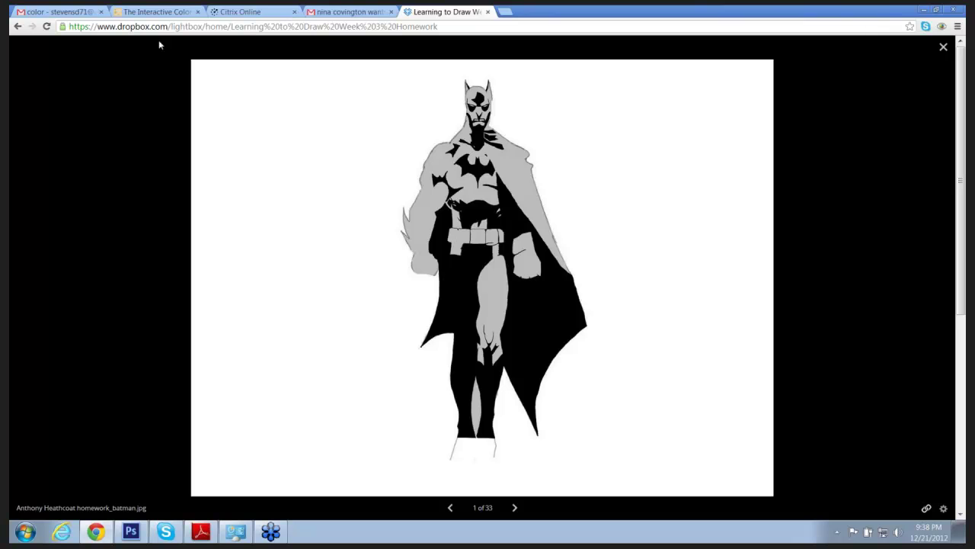
click(76, 13)
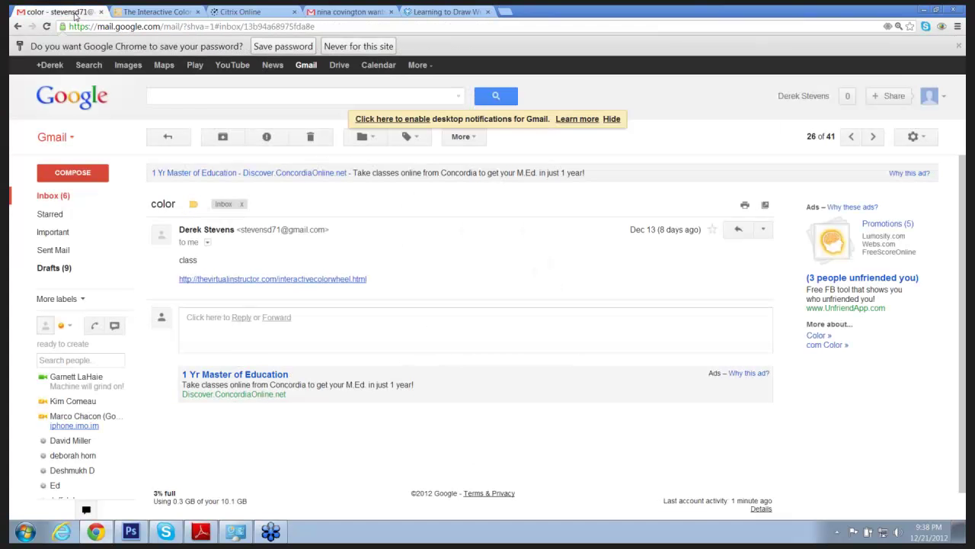
click(152, 13)
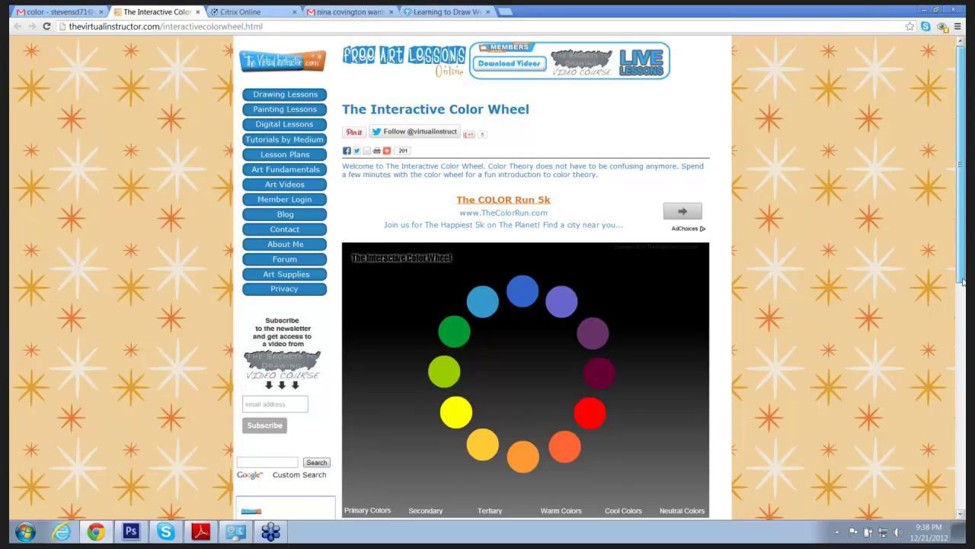
drag(963, 282, 857, 352)
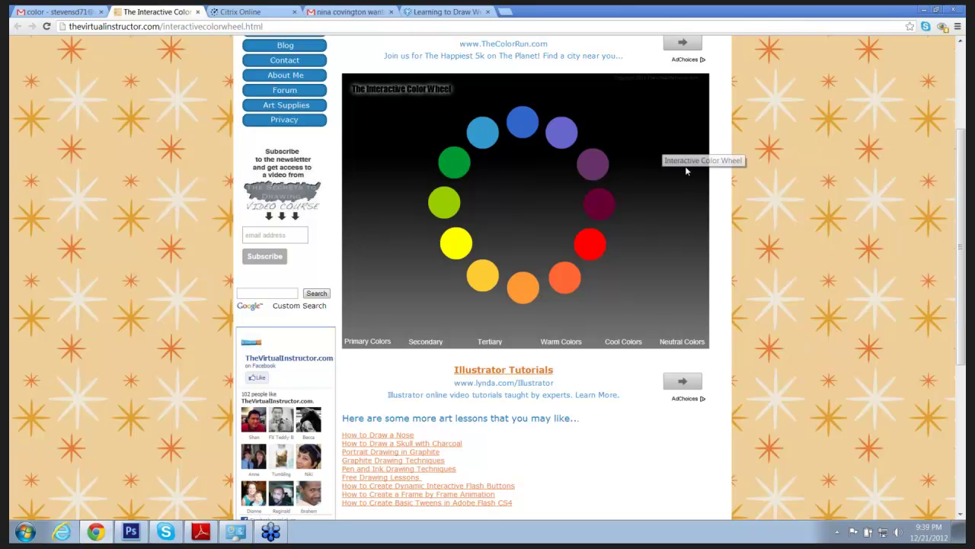
Examine red on the color wheel, covering its complement, split complements, analogous colors, triad and tetrad
click(524, 122)
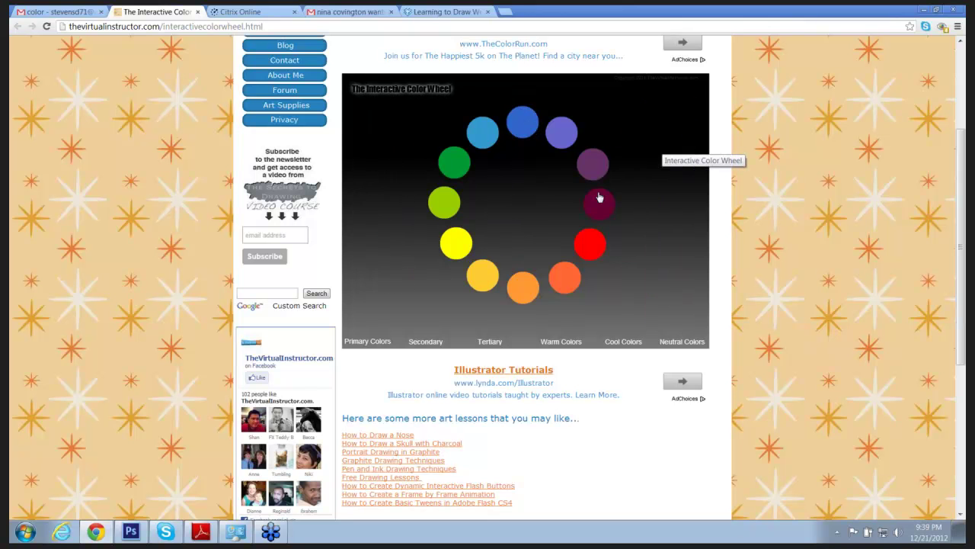
click(592, 255)
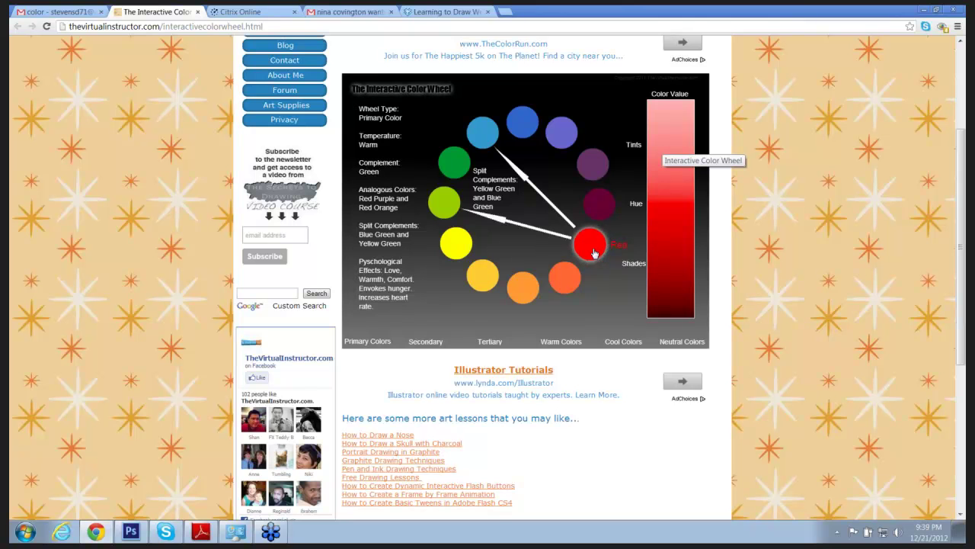
click(592, 254)
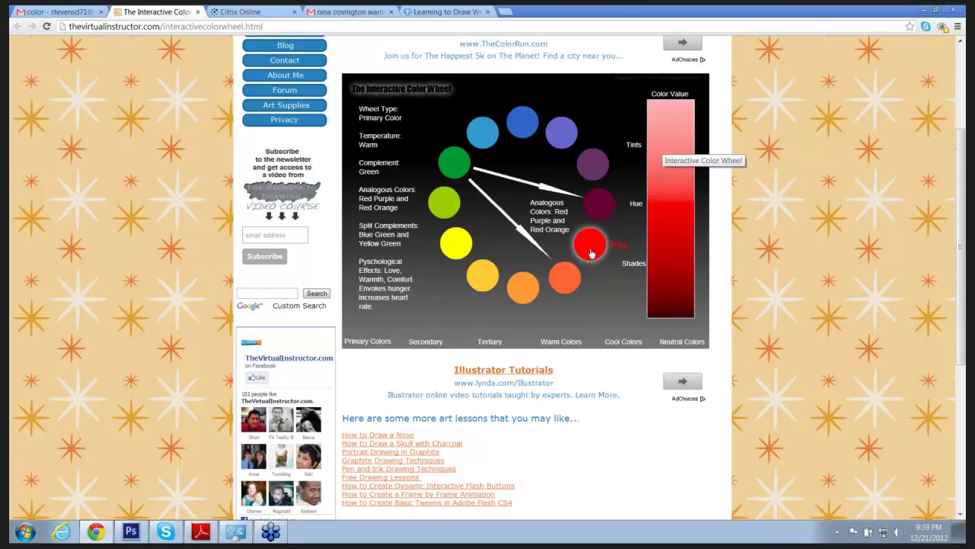
click(591, 254)
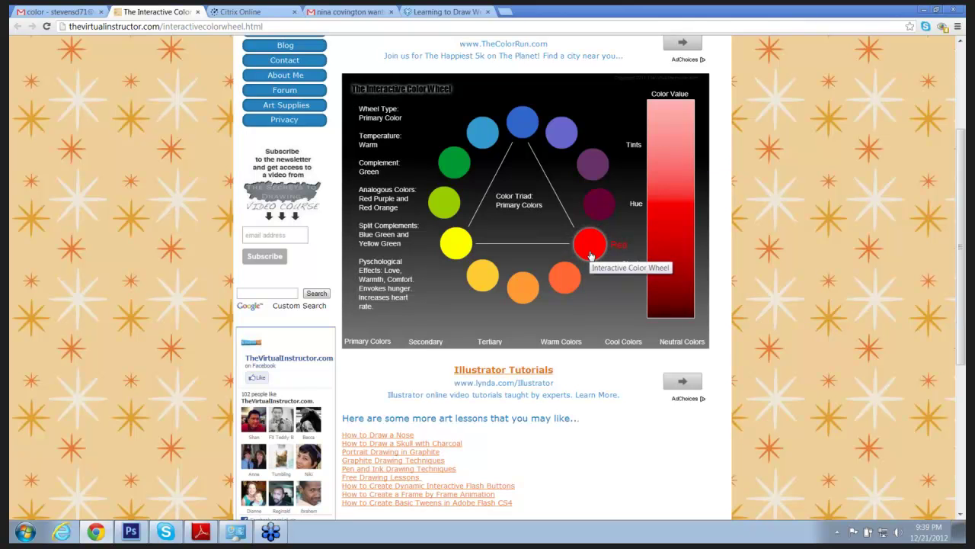
click(592, 255)
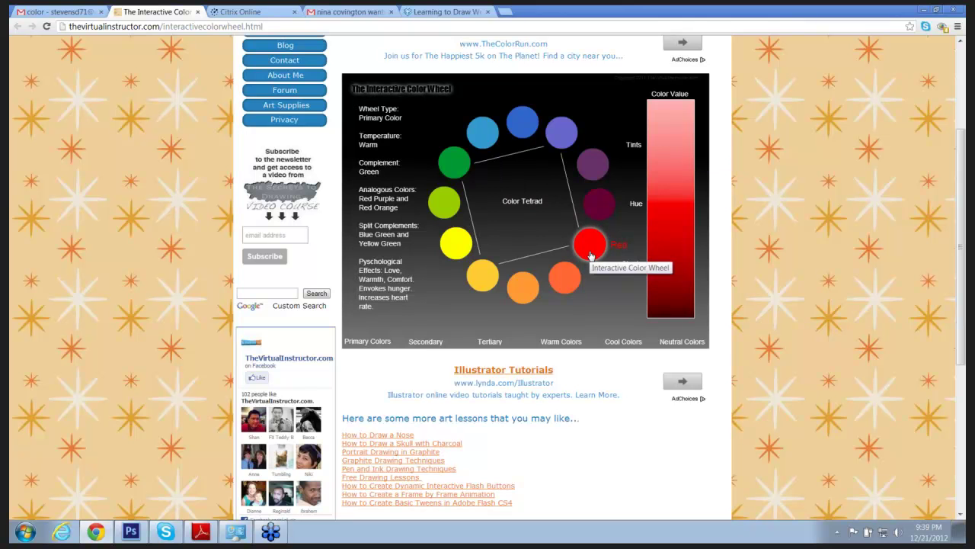
click(585, 261)
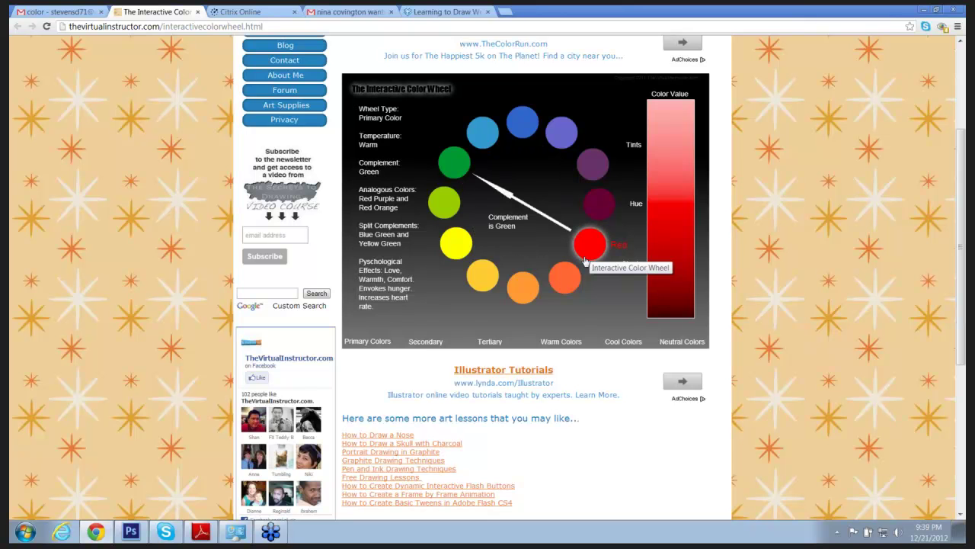
click(587, 261)
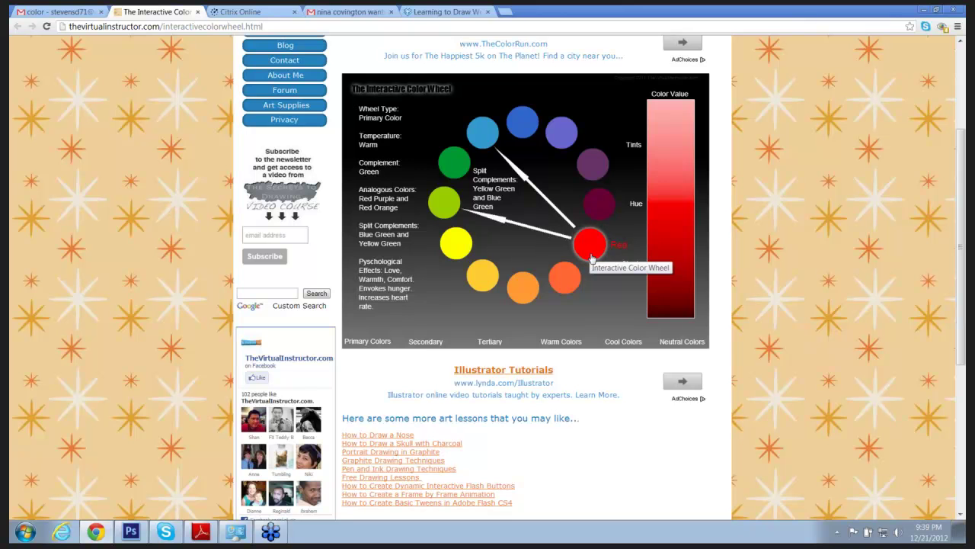
click(592, 259)
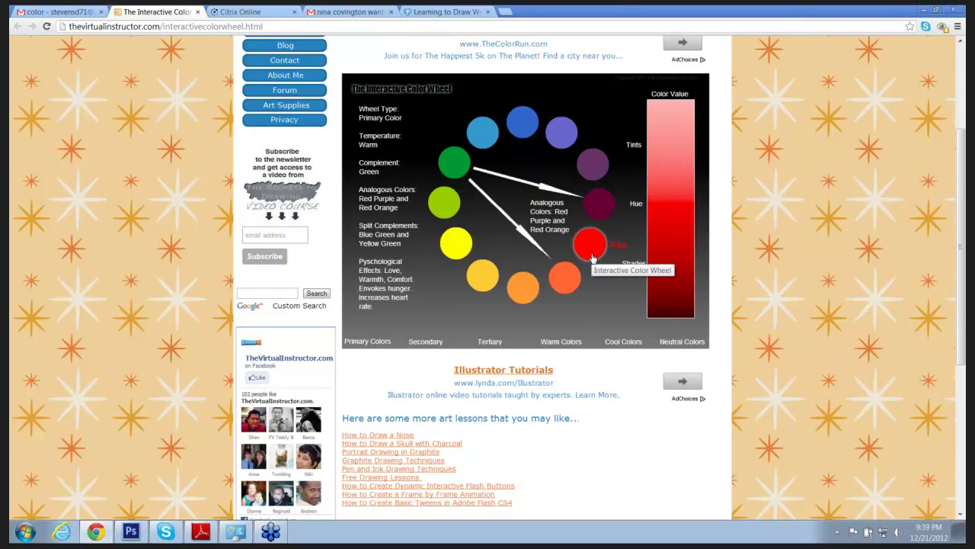
click(593, 258)
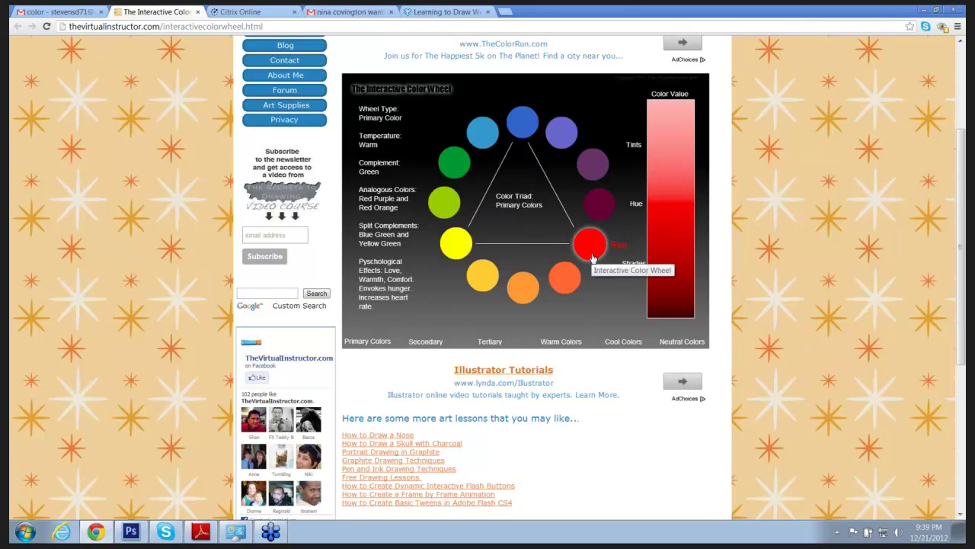
click(593, 258)
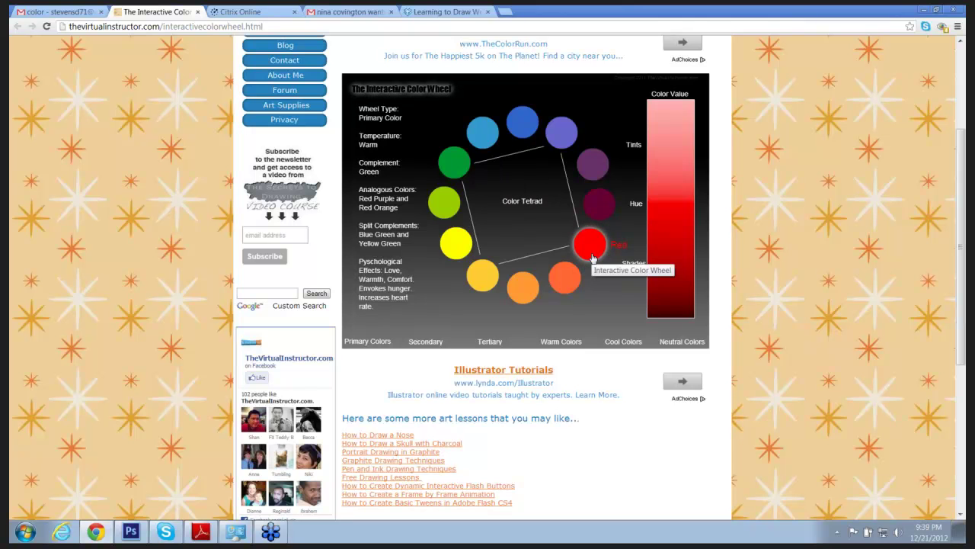
click(593, 258)
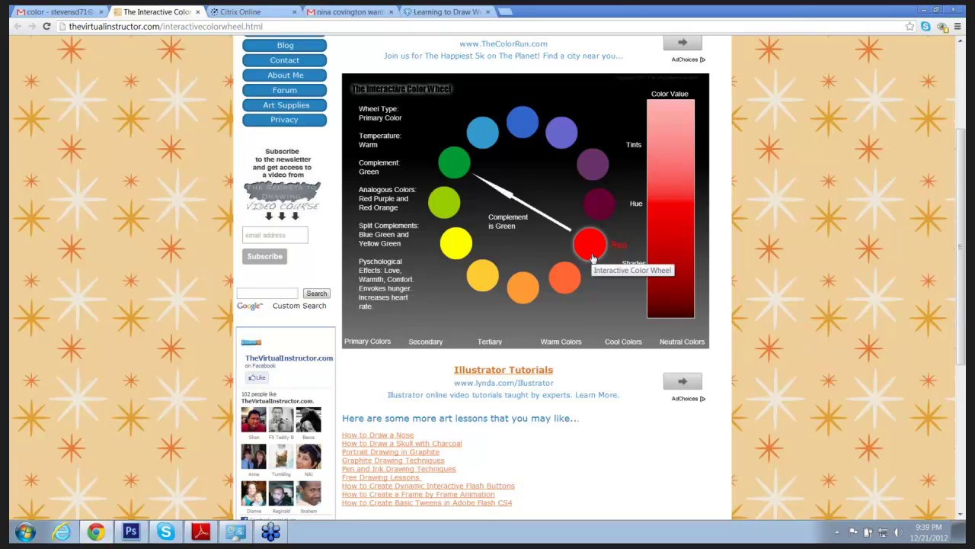
click(593, 259)
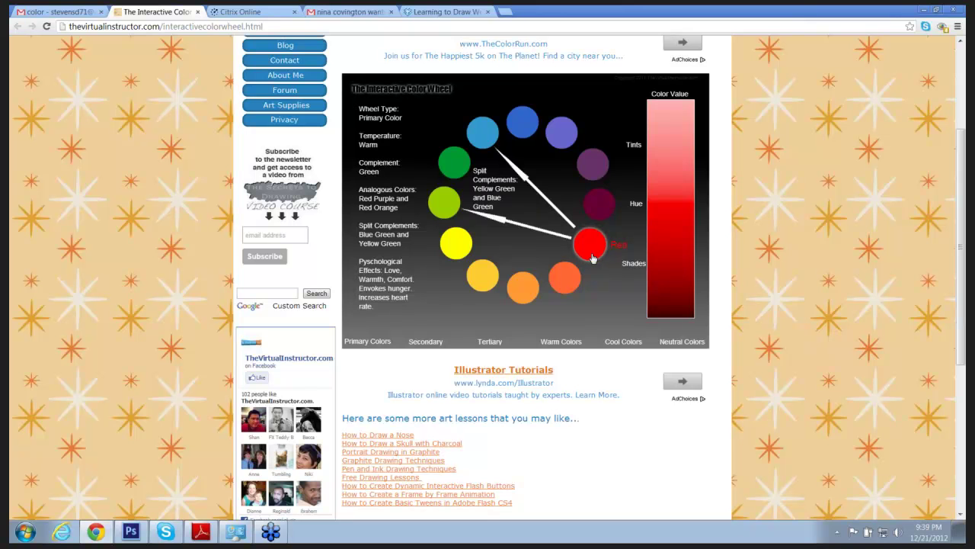
click(593, 258)
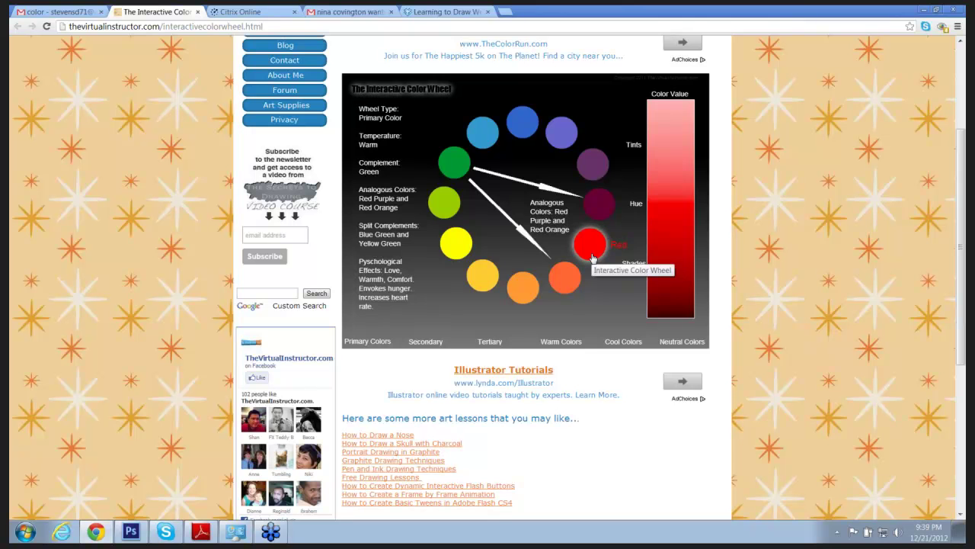
click(593, 258)
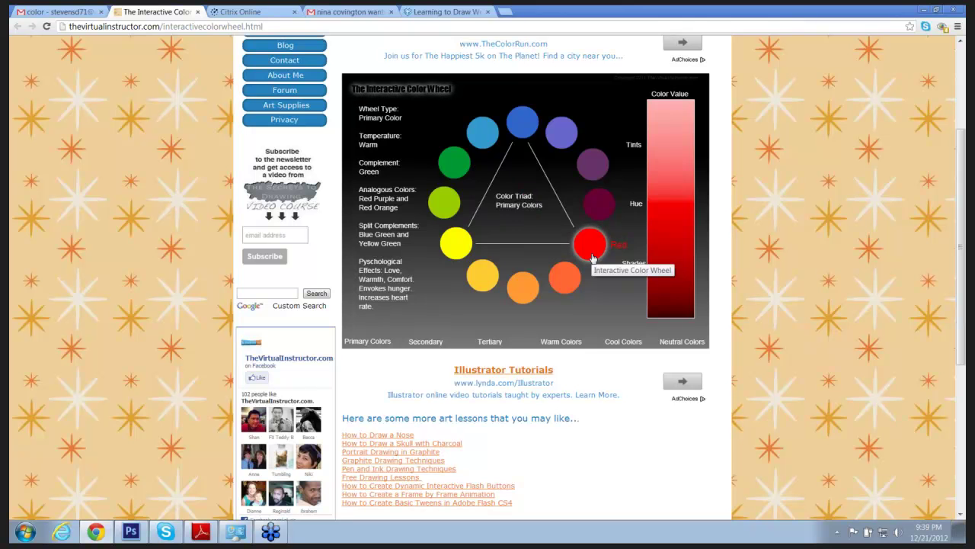
click(592, 259)
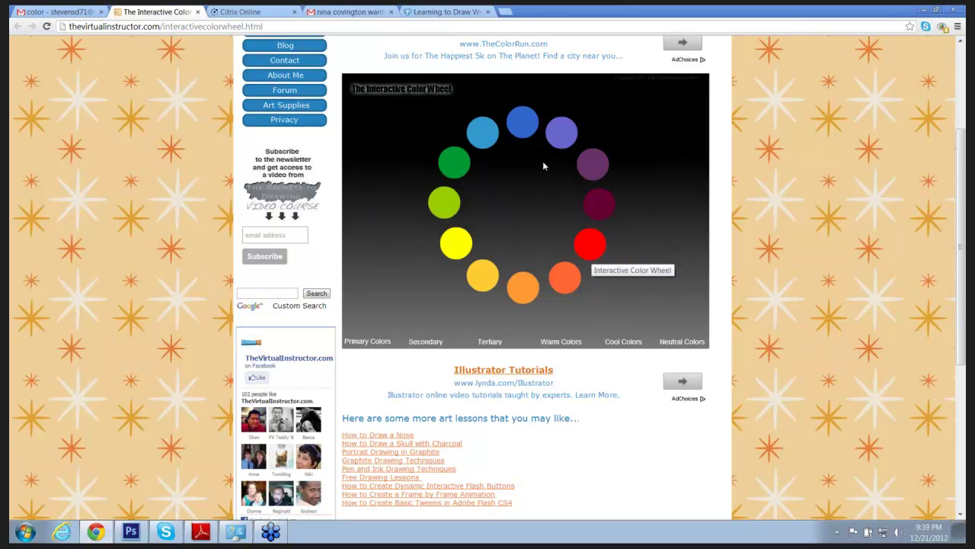
click(538, 123)
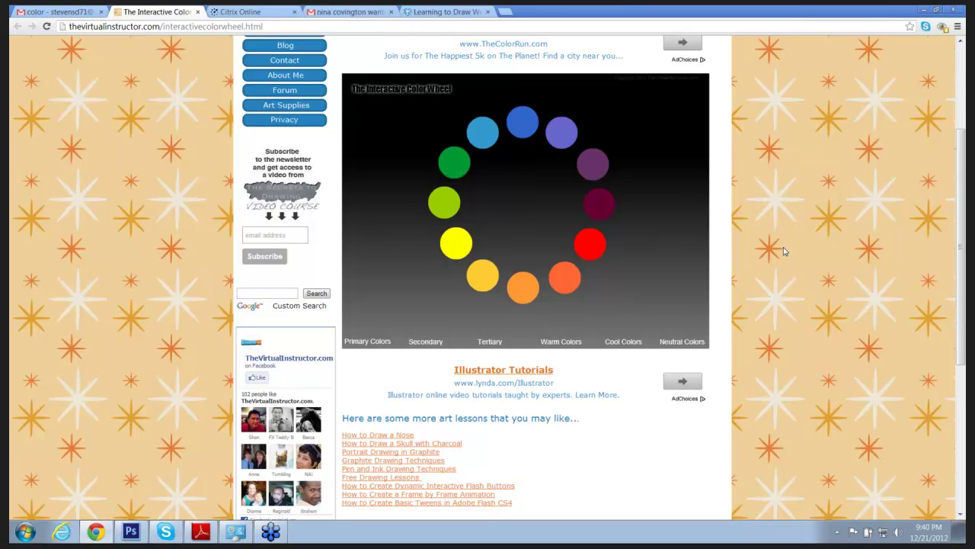
Show the primary colors on the wheel and read how they relate to all the other colors
click(363, 341)
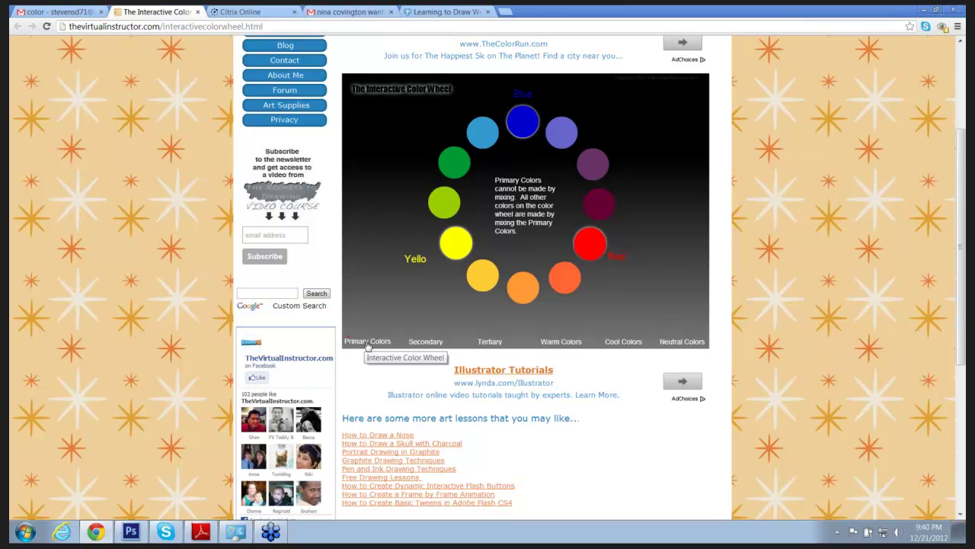
click(367, 344)
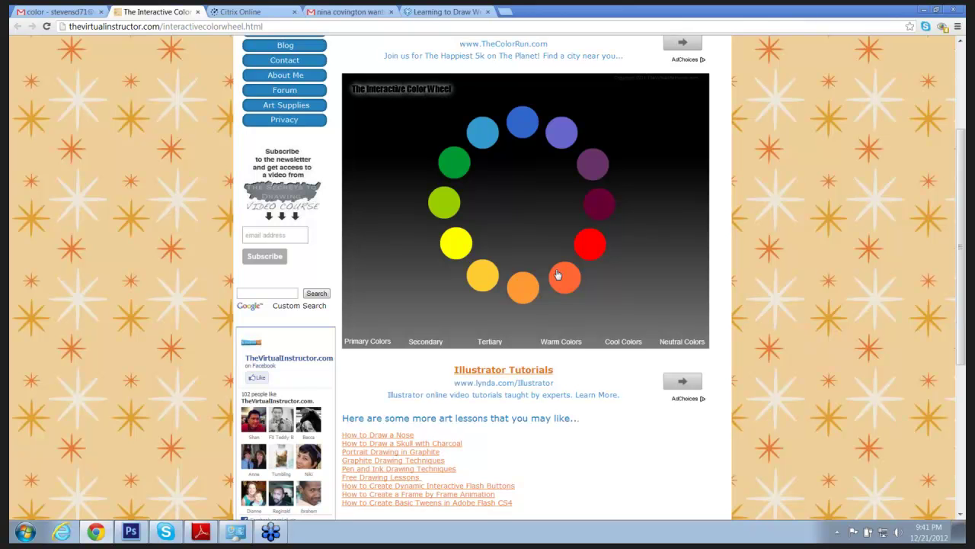
click(364, 344)
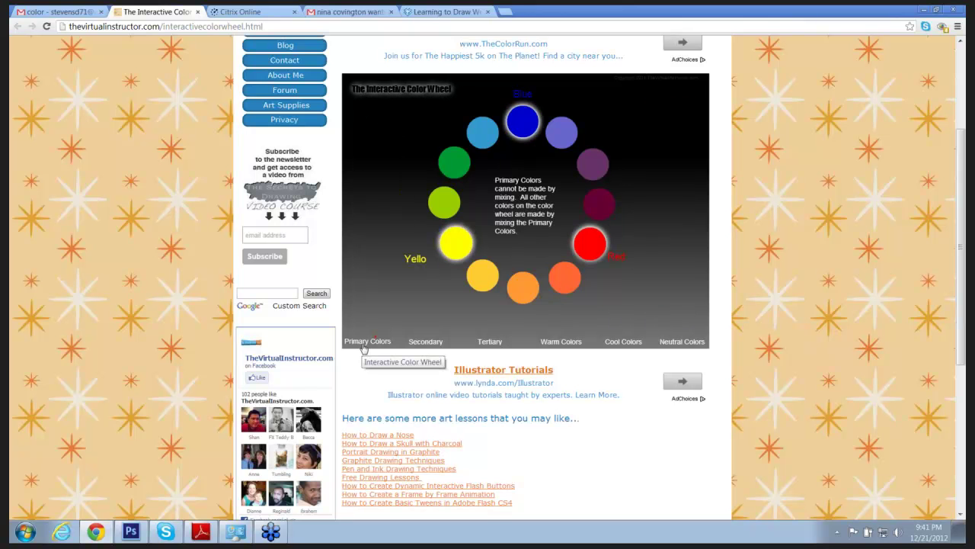
click(365, 343)
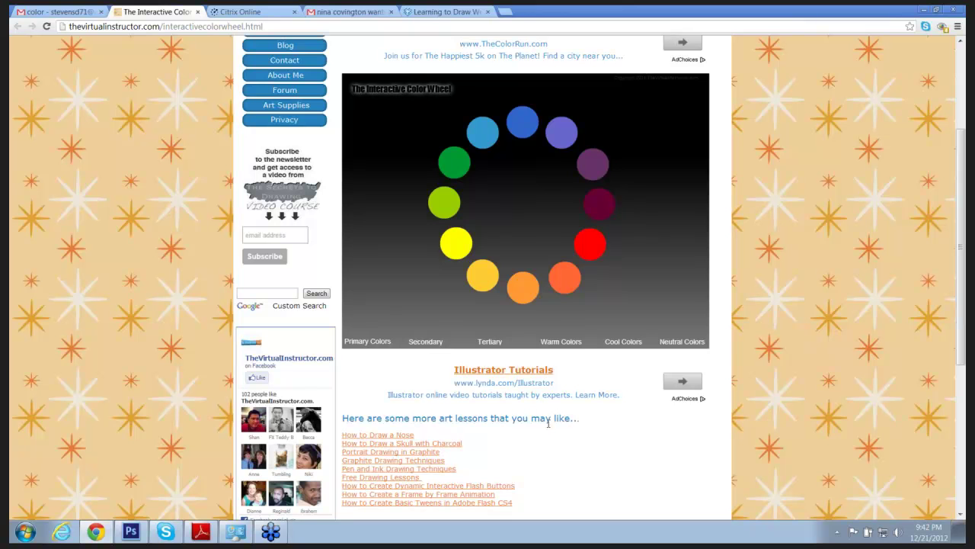
click(373, 345)
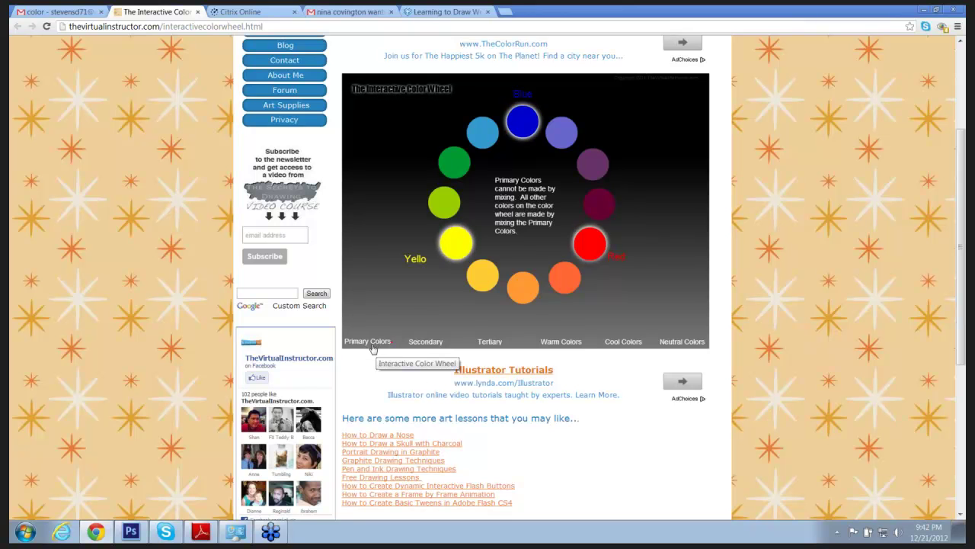
Compare the wheel's secondary and tertiary colors with the primaries, and show the warm colors
click(424, 345)
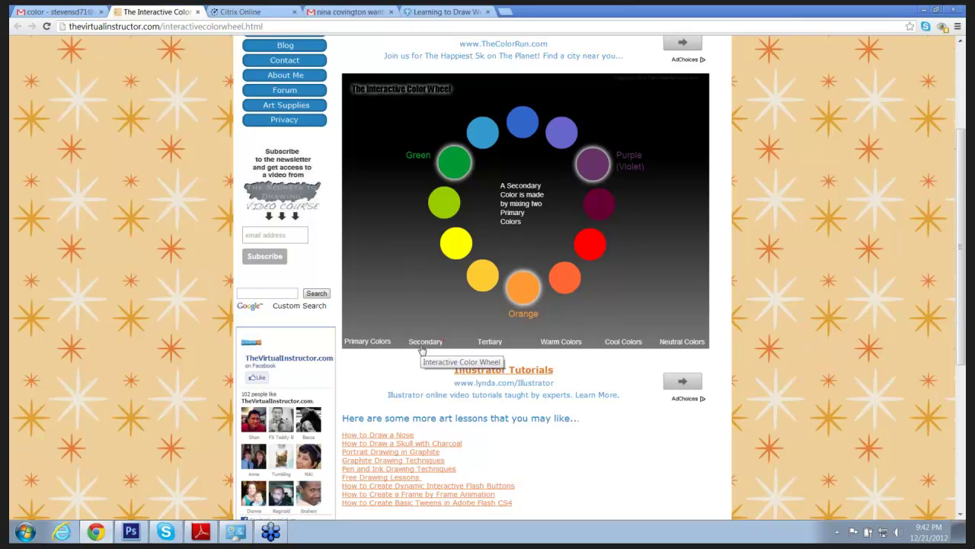
click(370, 342)
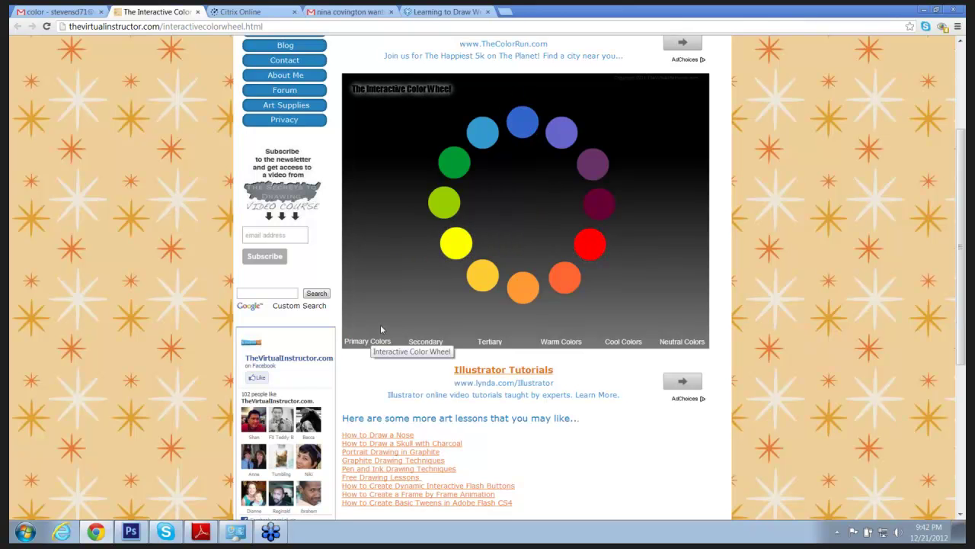
mouse_move(424, 343)
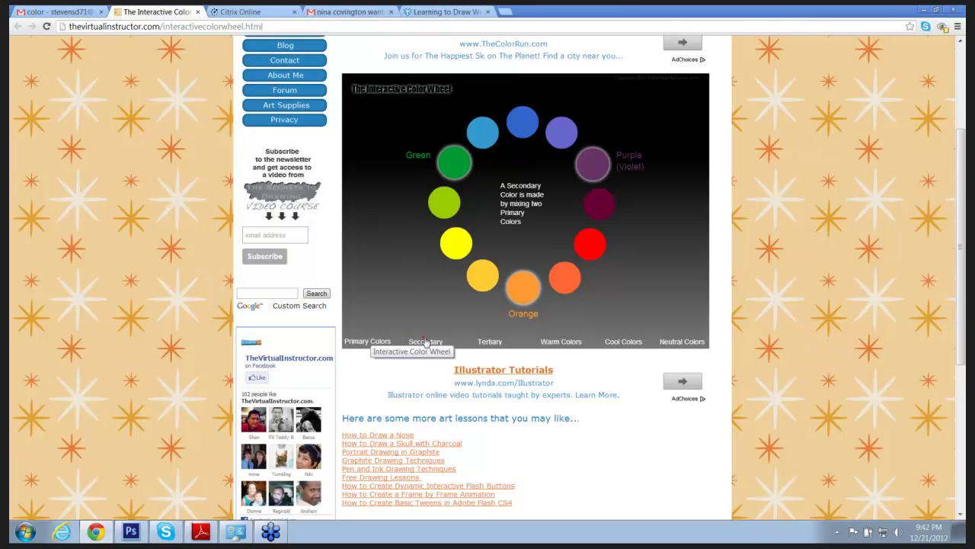
mouse_move(493, 344)
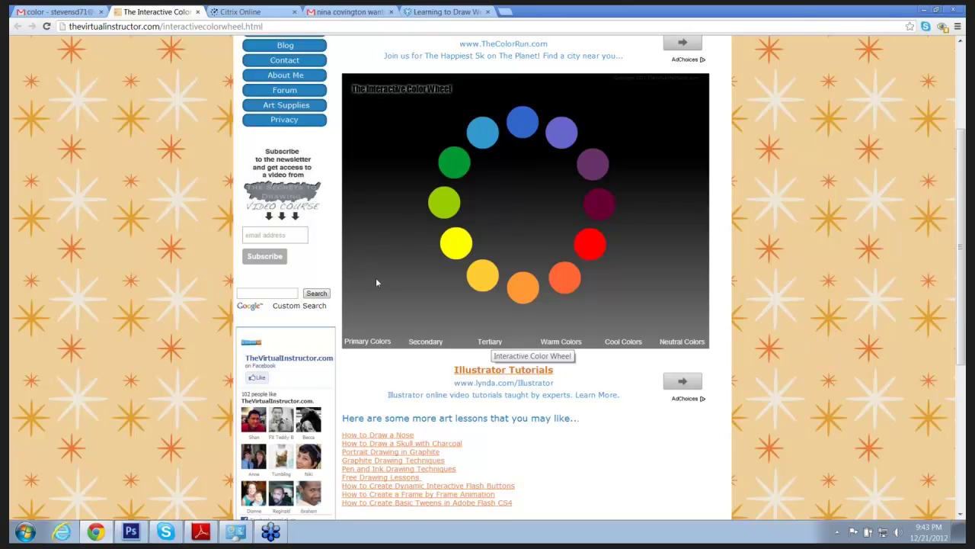
mouse_move(371, 343)
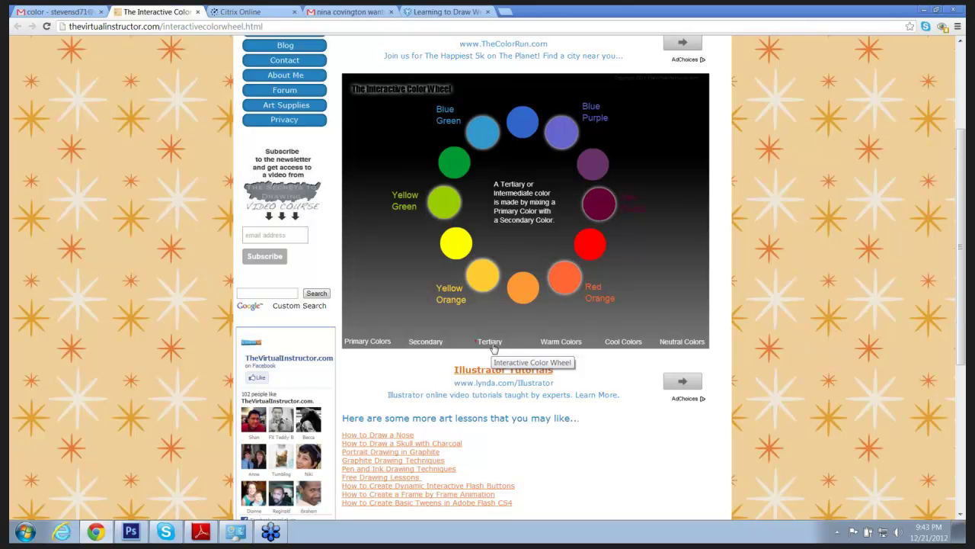
click(555, 343)
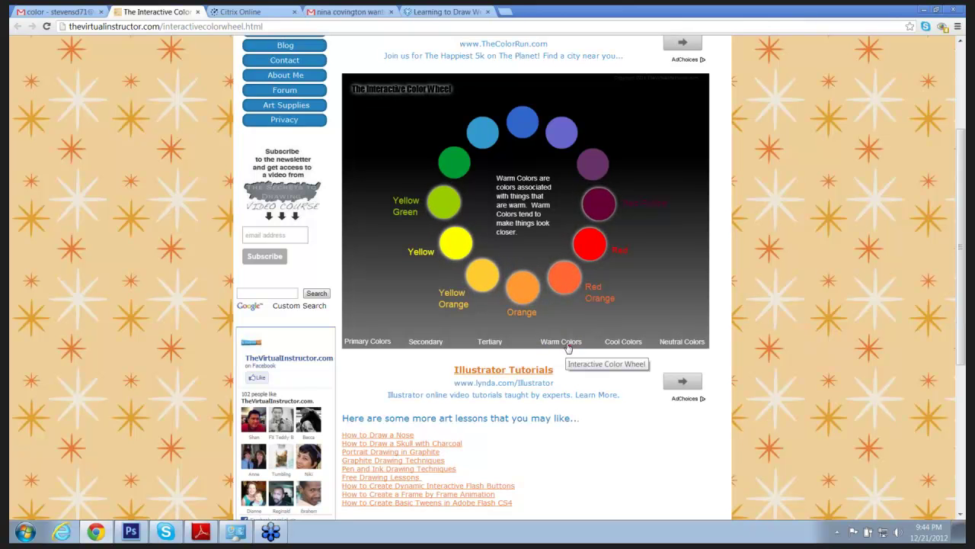
Compare the wheel's warm colors with its cool colors, and show the neutral and primary color groups
mouse_move(564, 347)
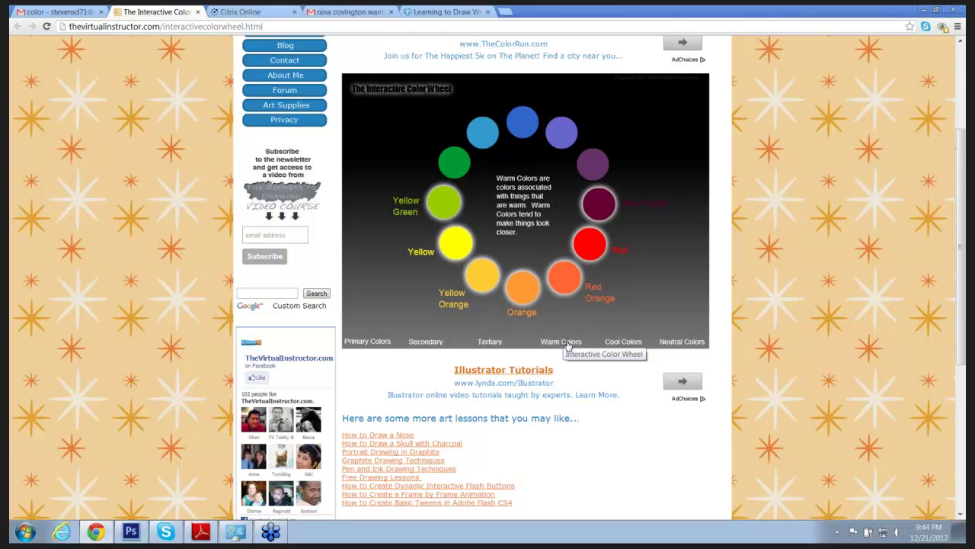
click(623, 343)
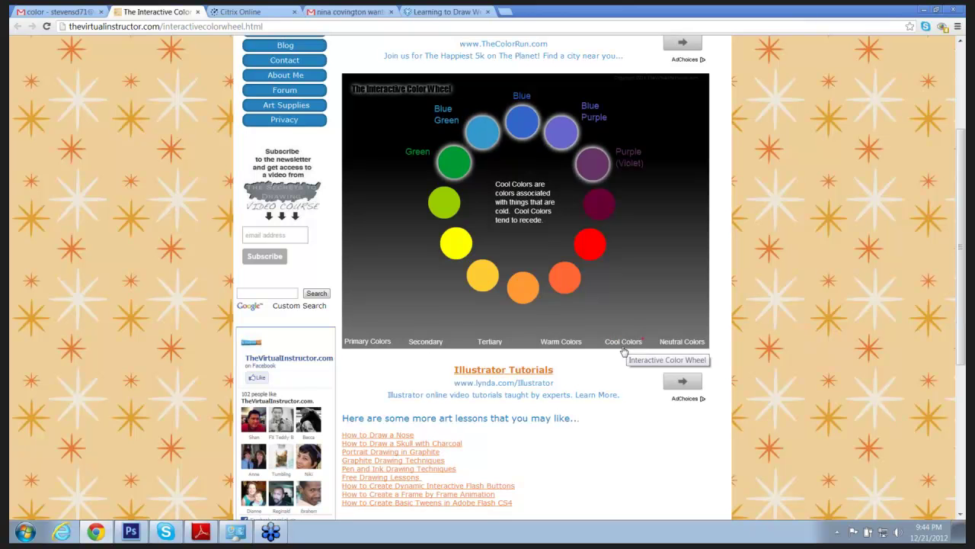
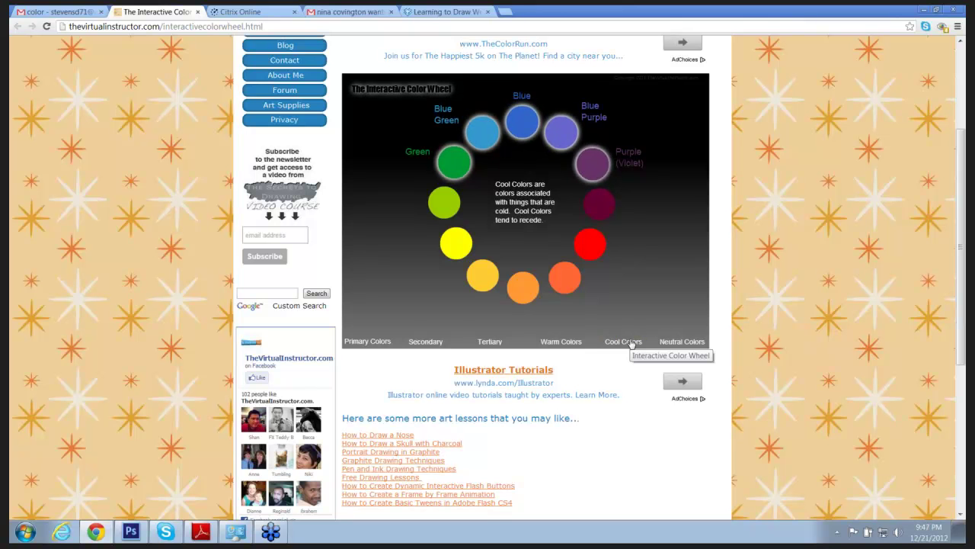
mouse_move(675, 343)
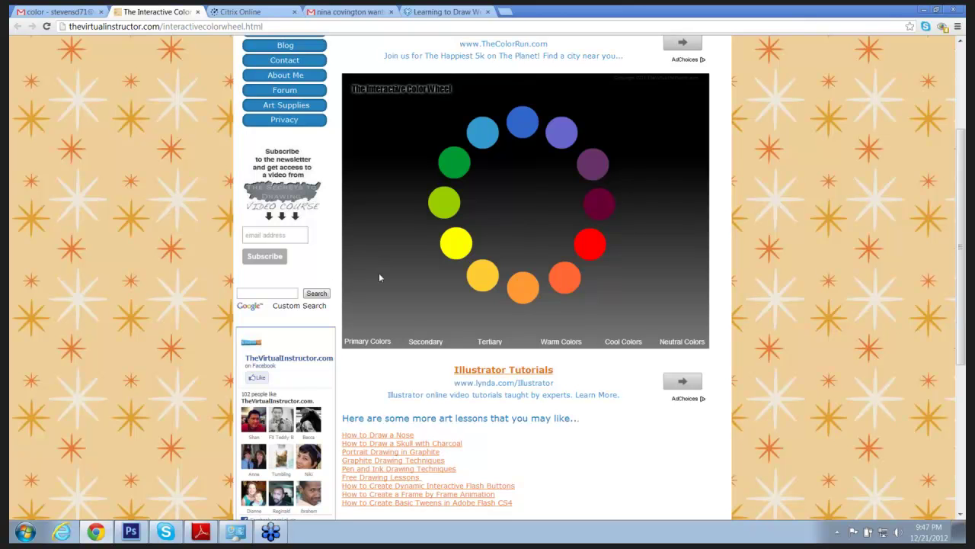
click(372, 343)
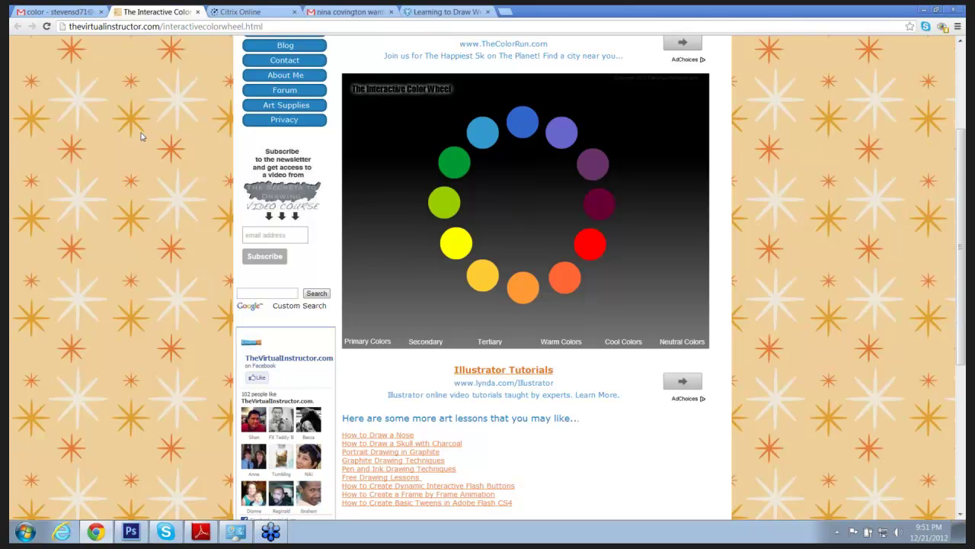
Switch to Photoshop and try to convert the wasp creature drawing to CMYK Color mode
click(131, 532)
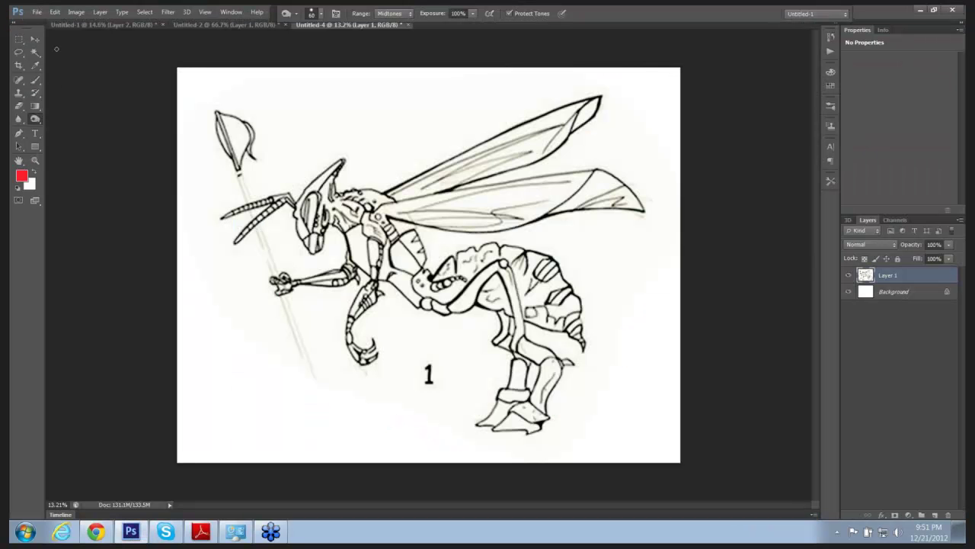
click(76, 12)
mouse_move(134, 26)
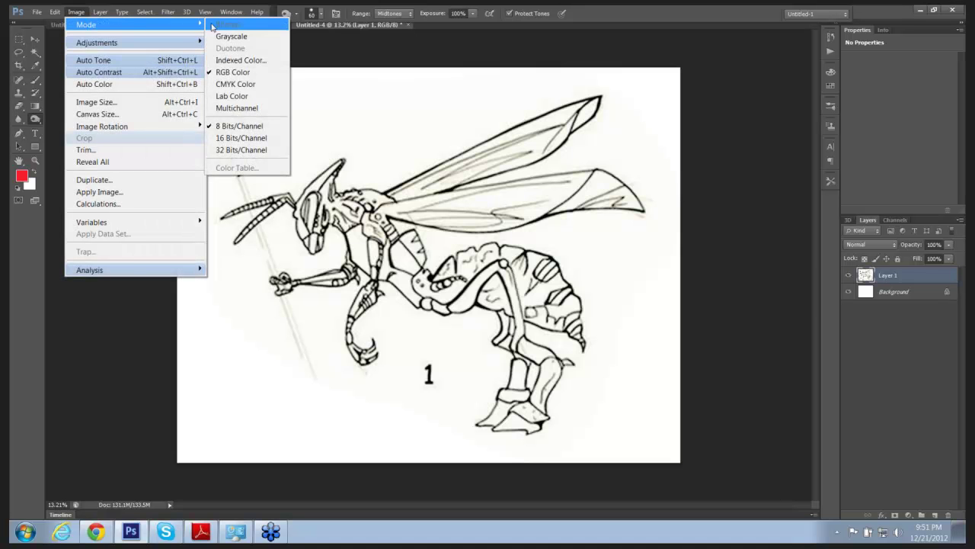
click(249, 86)
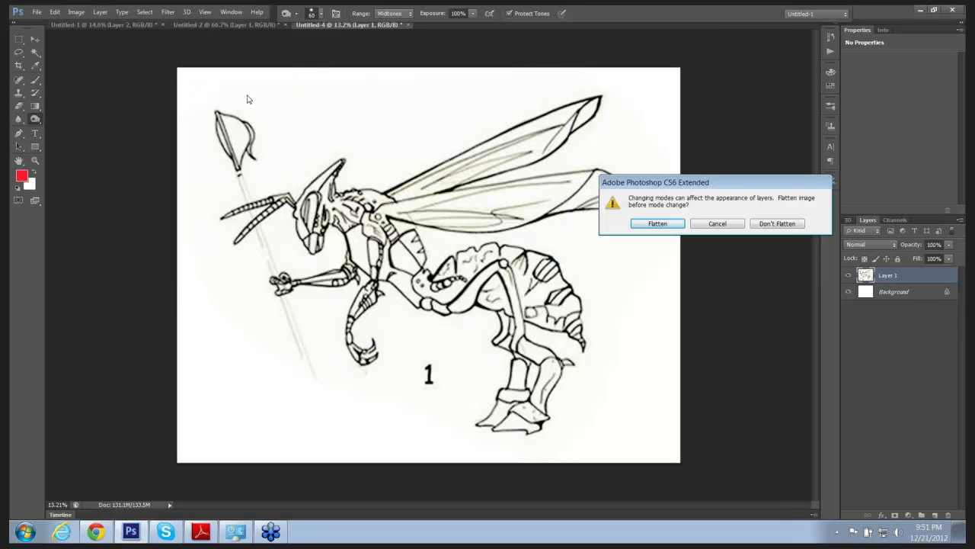
click(721, 224)
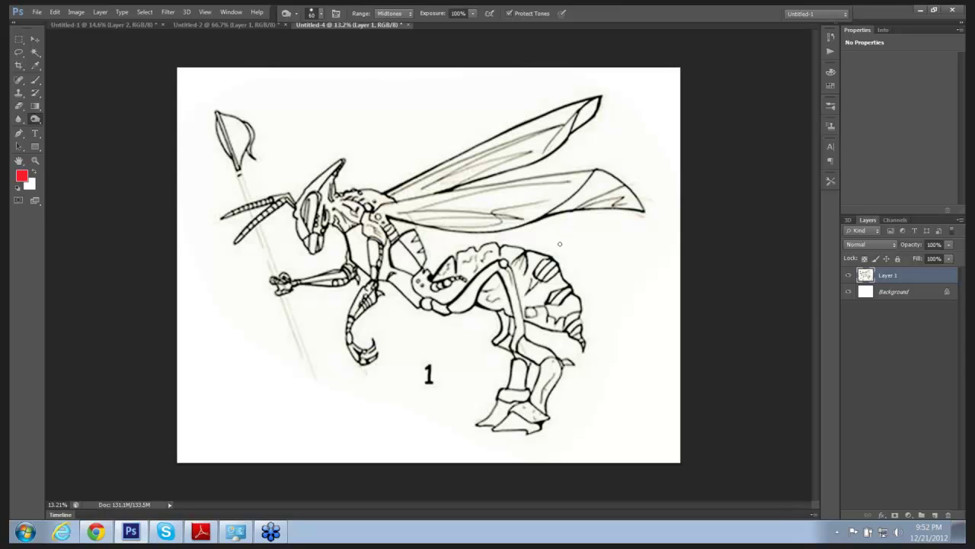
right_click(556, 246)
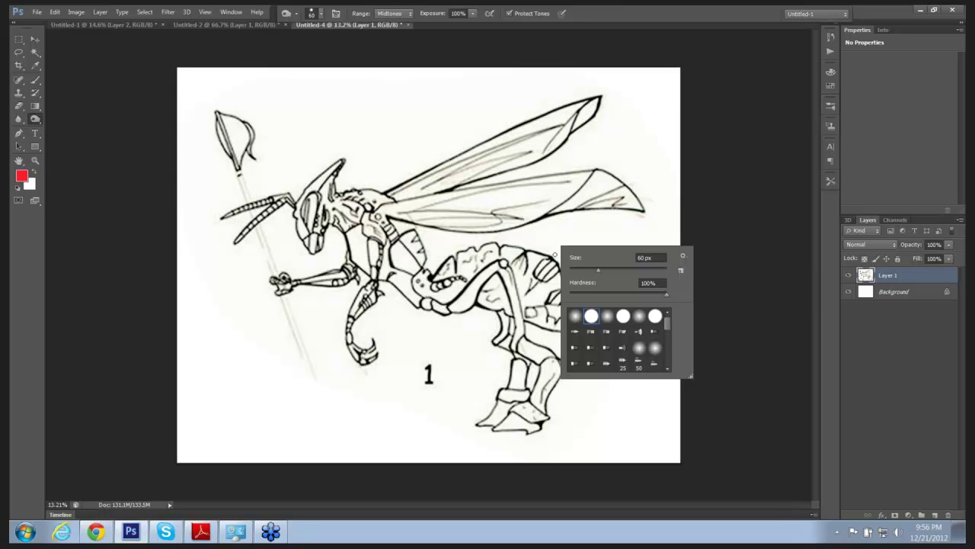
click(120, 298)
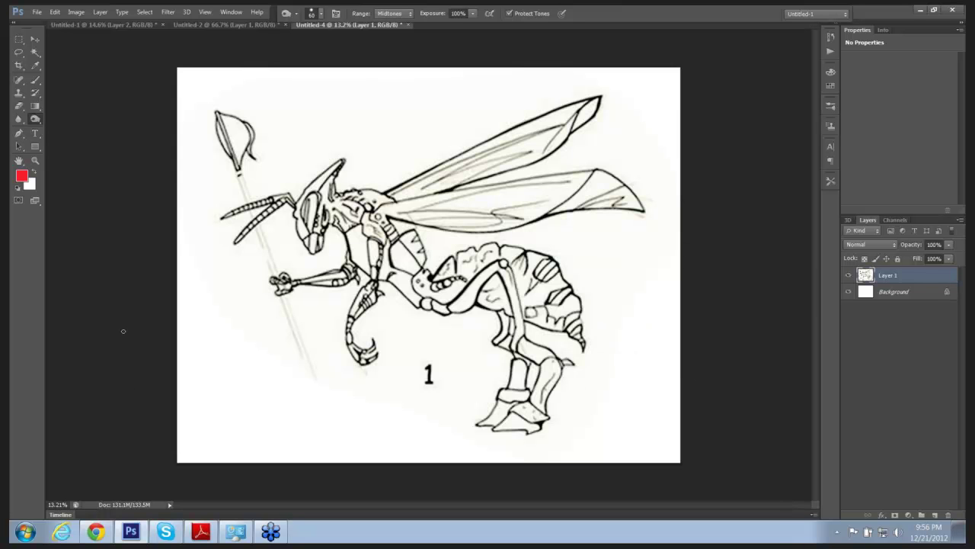
Return to Chrome and examine yellow and green on the color wheel, covering their complements and analogous colors
click(96, 531)
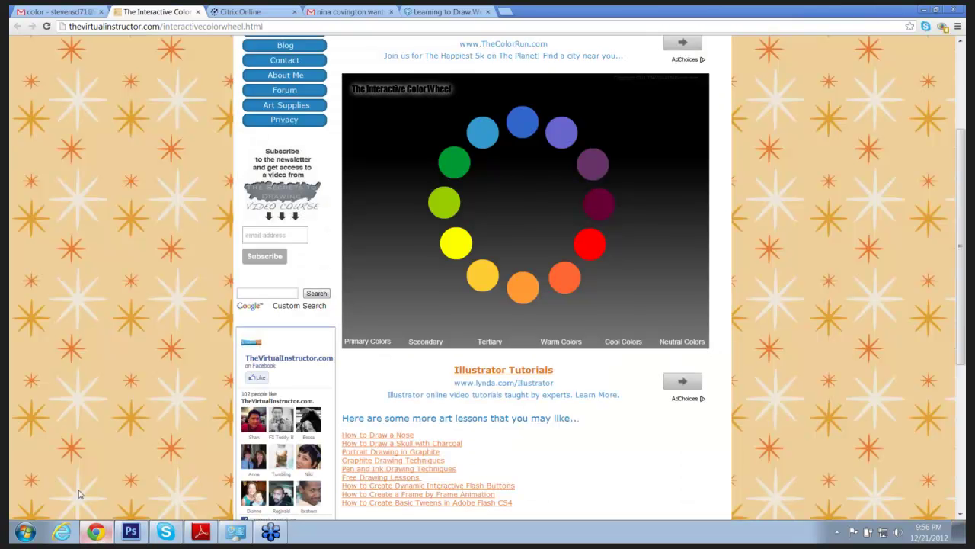
click(453, 240)
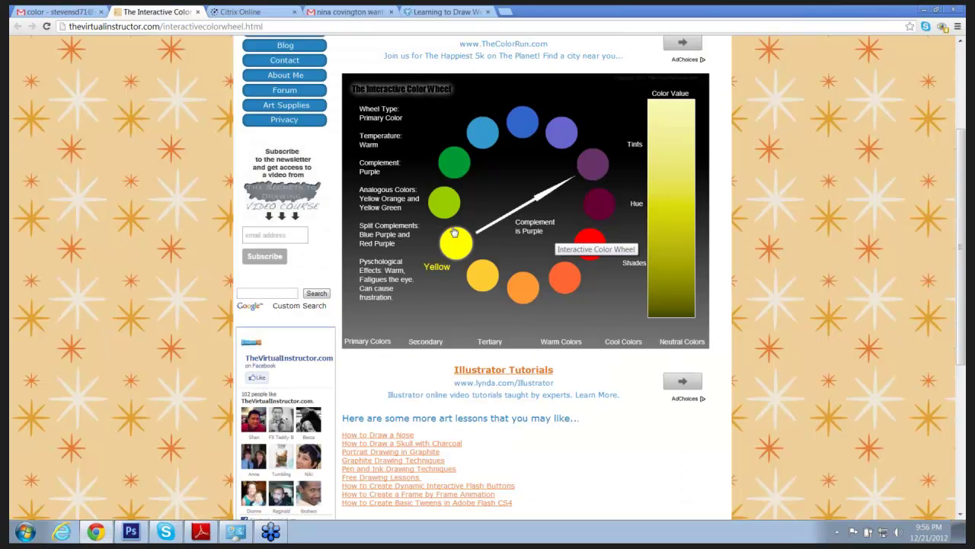
click(459, 166)
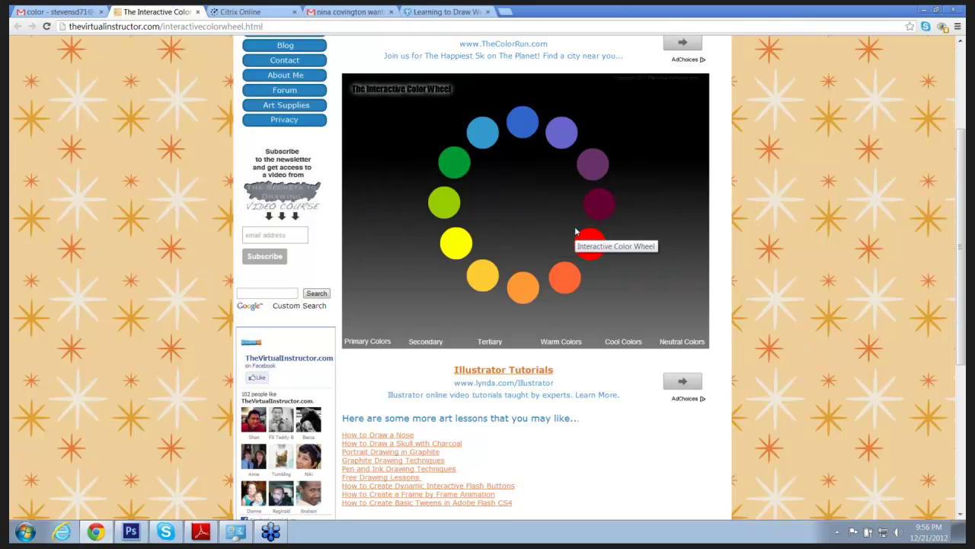
mouse_move(468, 176)
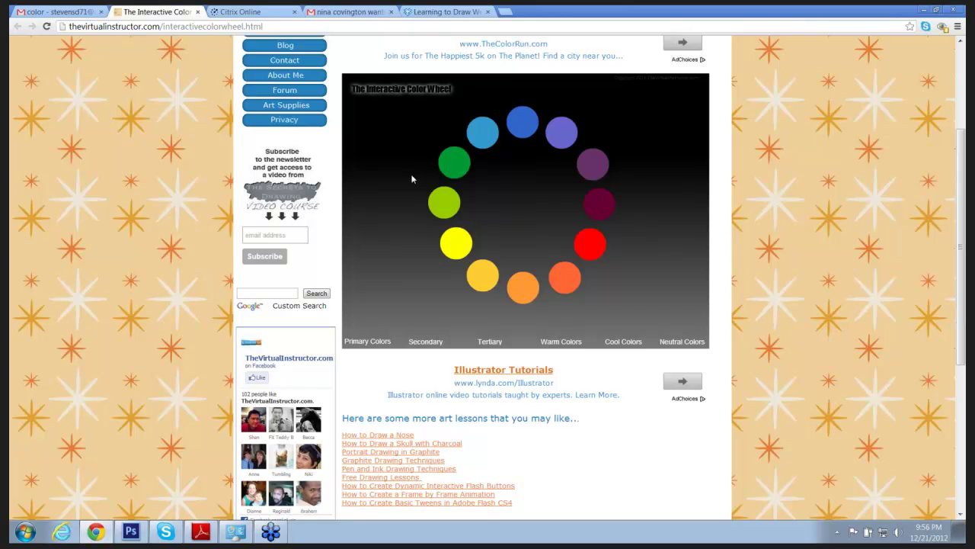
mouse_move(461, 247)
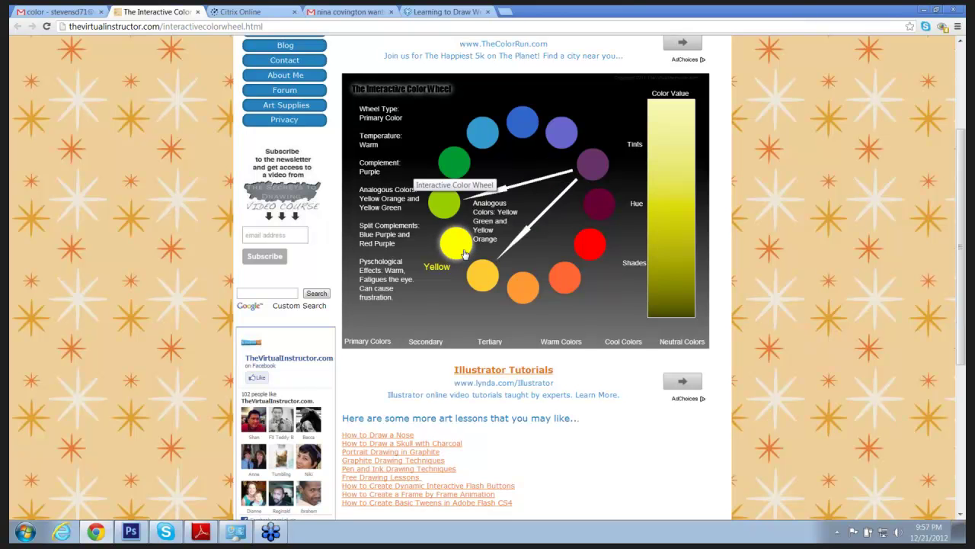
mouse_move(455, 215)
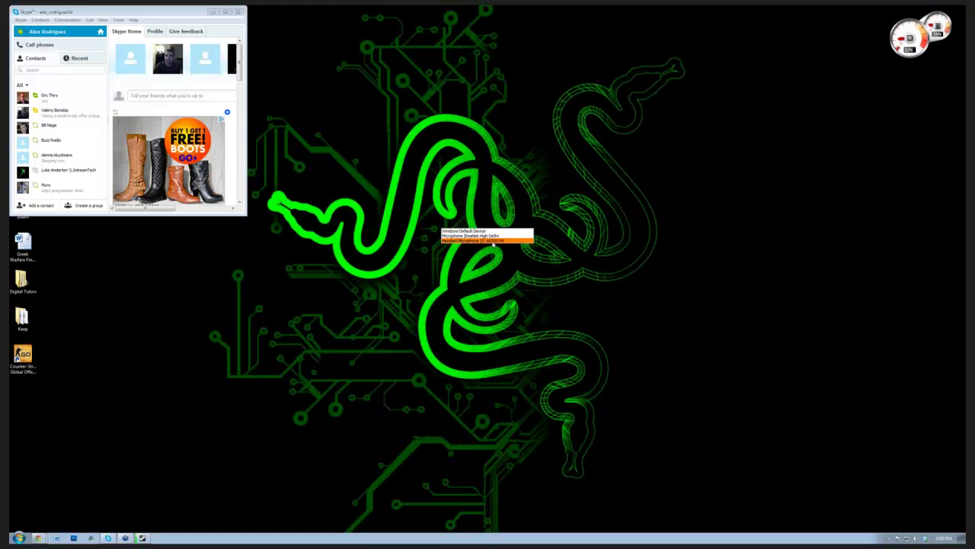
Bring up the sound playback devices from the Hardware and Sound category of Control Panel
mouse_move(485, 269)
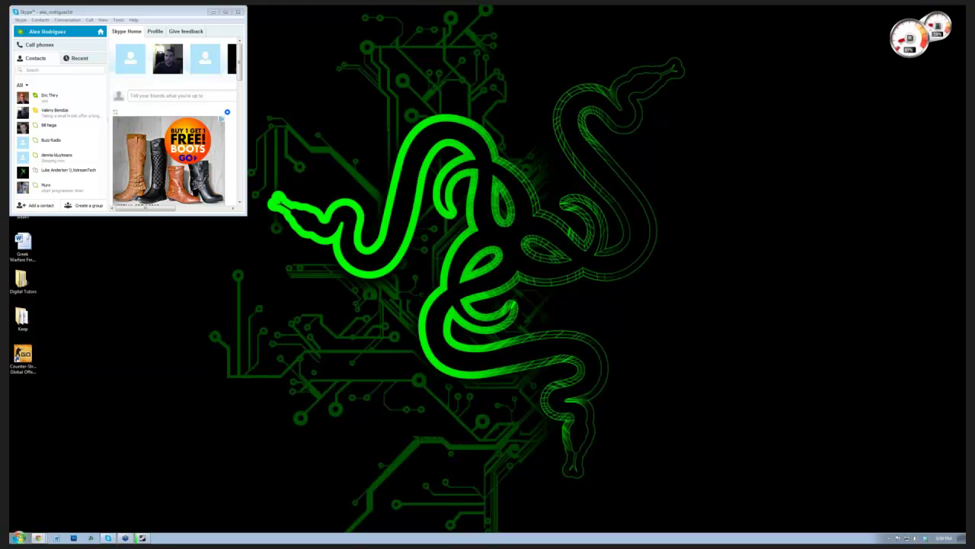
click(18, 537)
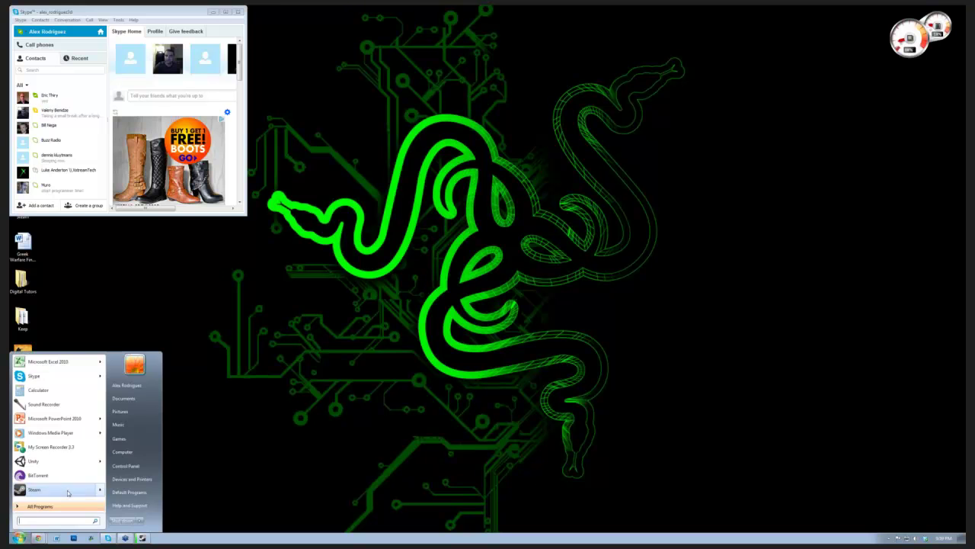
click(138, 467)
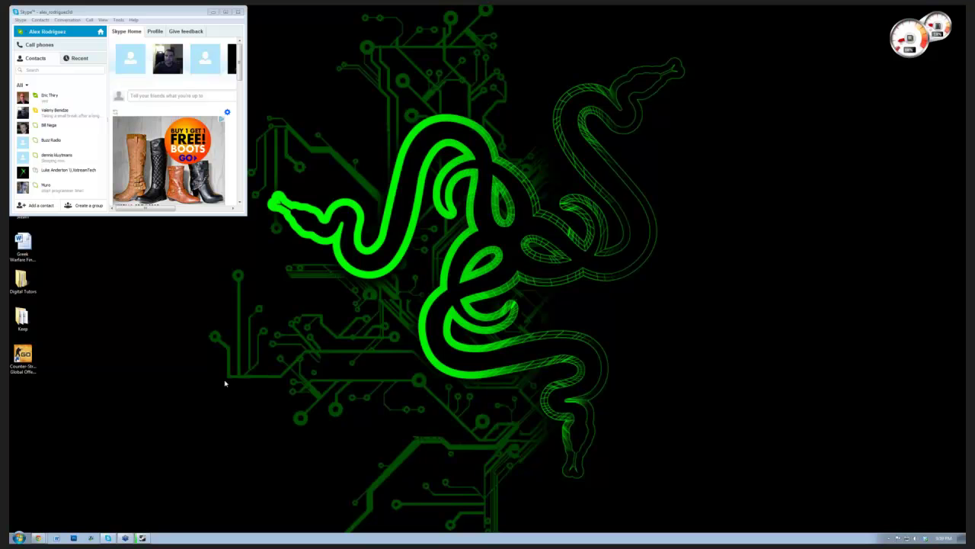
click(386, 297)
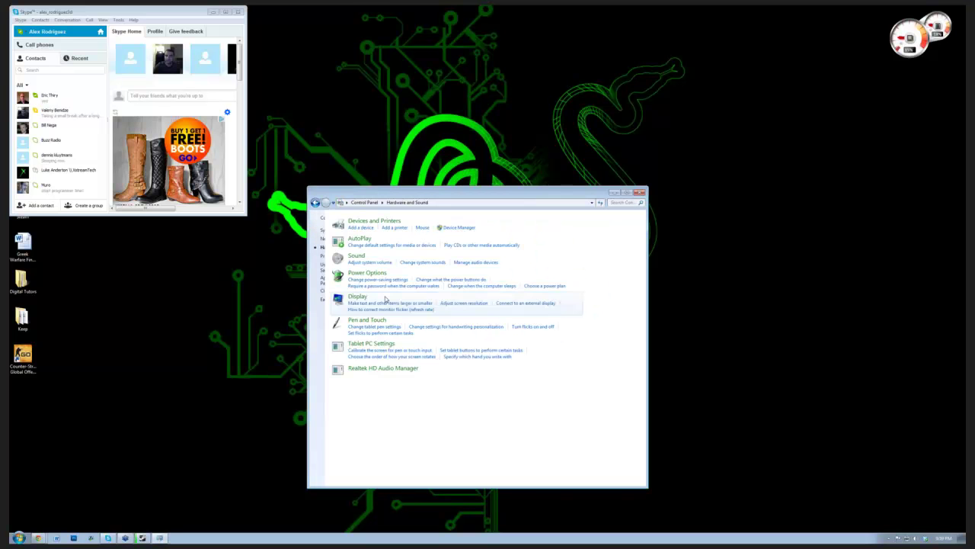
click(398, 256)
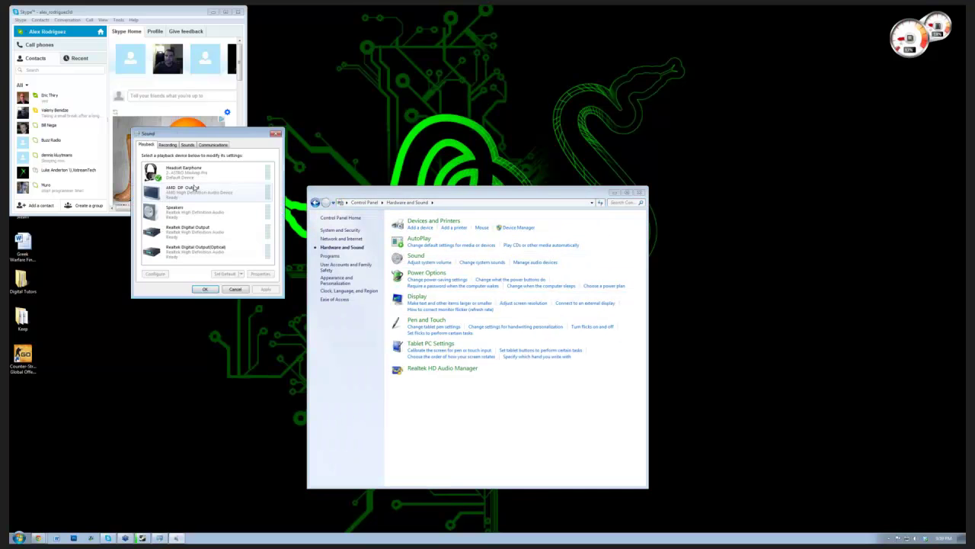
Inspect the Headset Earphone's levels, enhancements, advanced and general properties
double_click(183, 171)
click(175, 172)
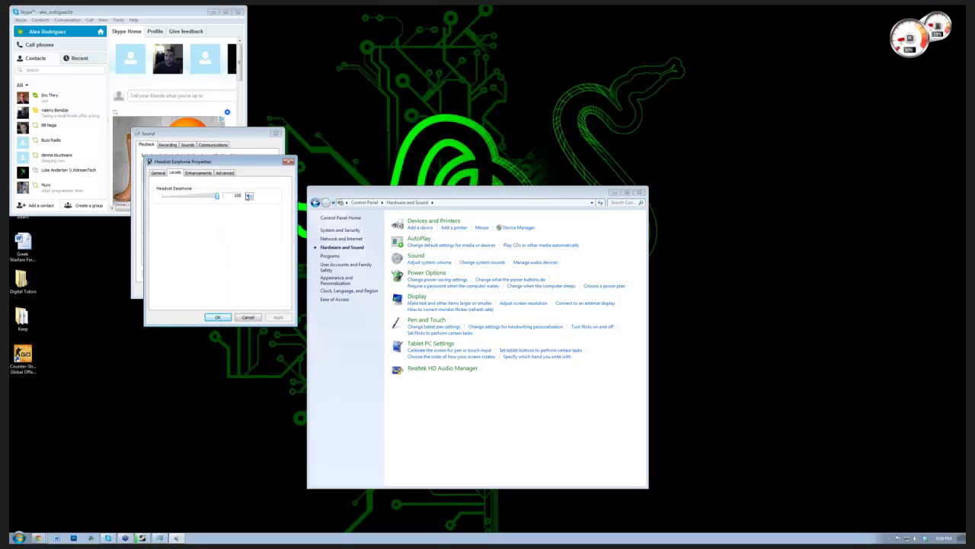
click(204, 175)
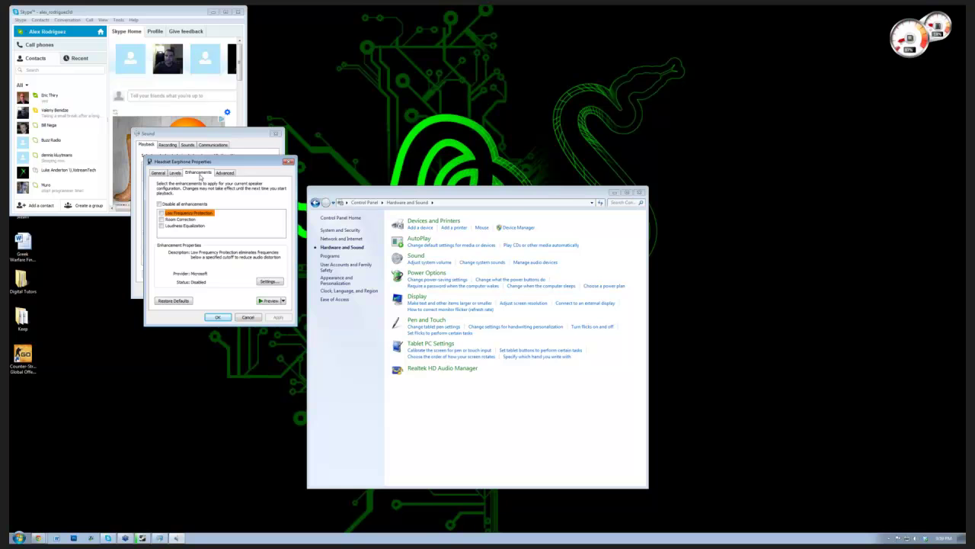
click(225, 173)
click(175, 173)
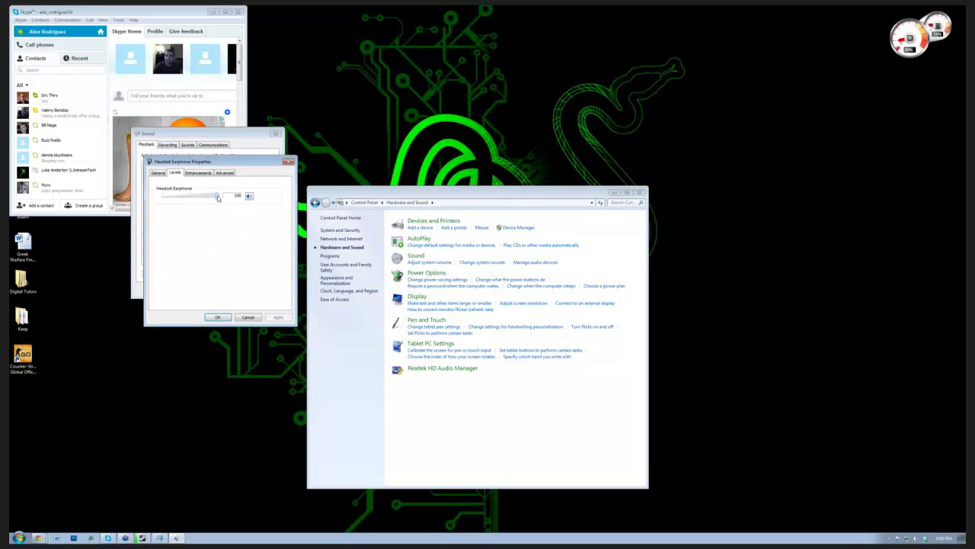
click(158, 173)
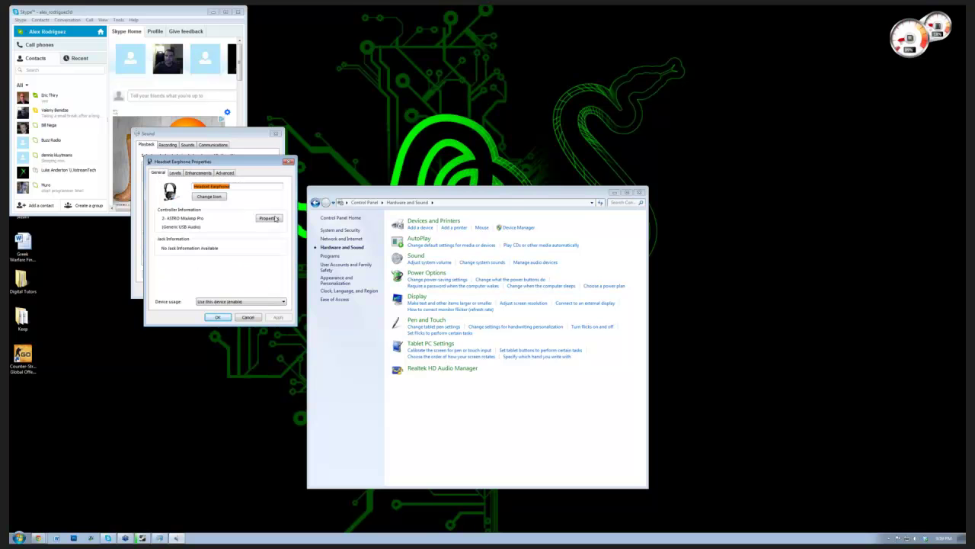
click(223, 317)
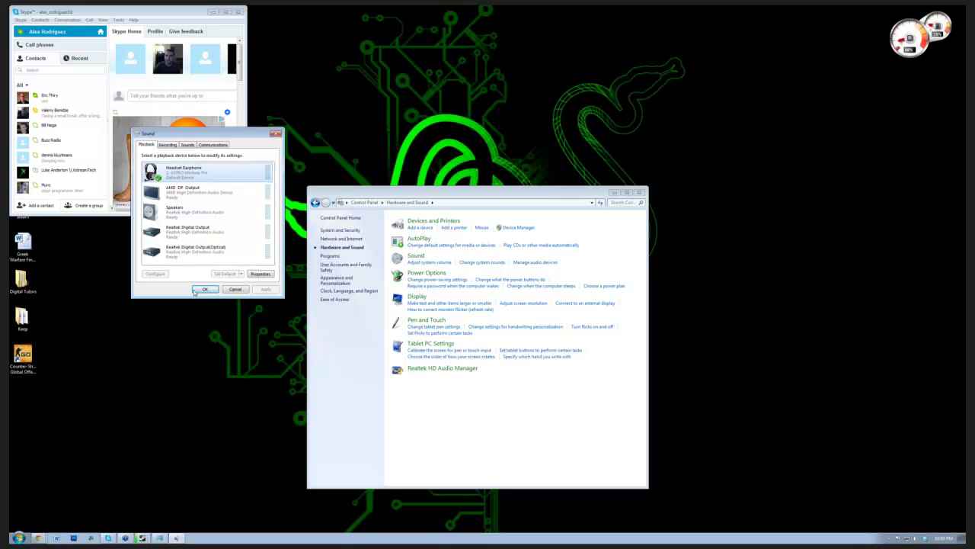
Close the Sound settings and Control Panel, and minimize the Skype window
click(204, 289)
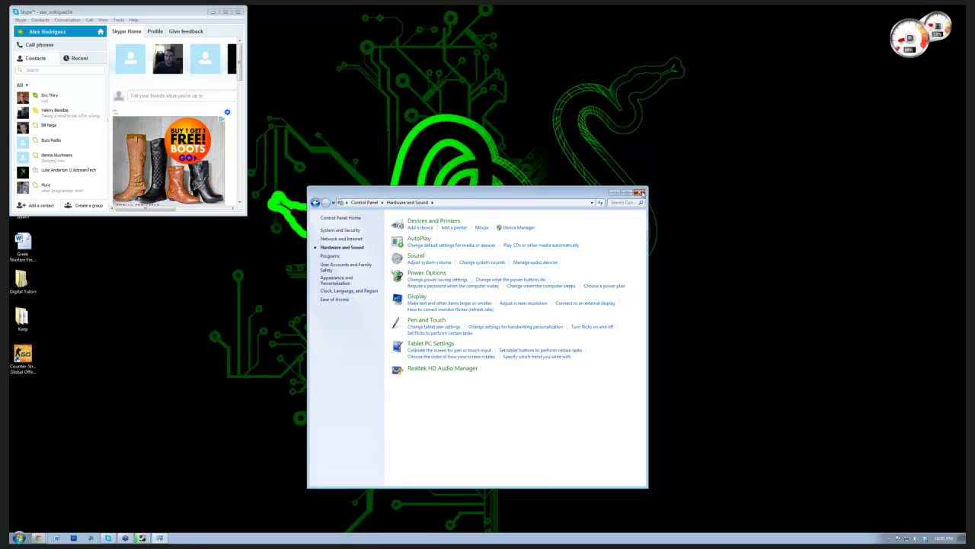
click(640, 192)
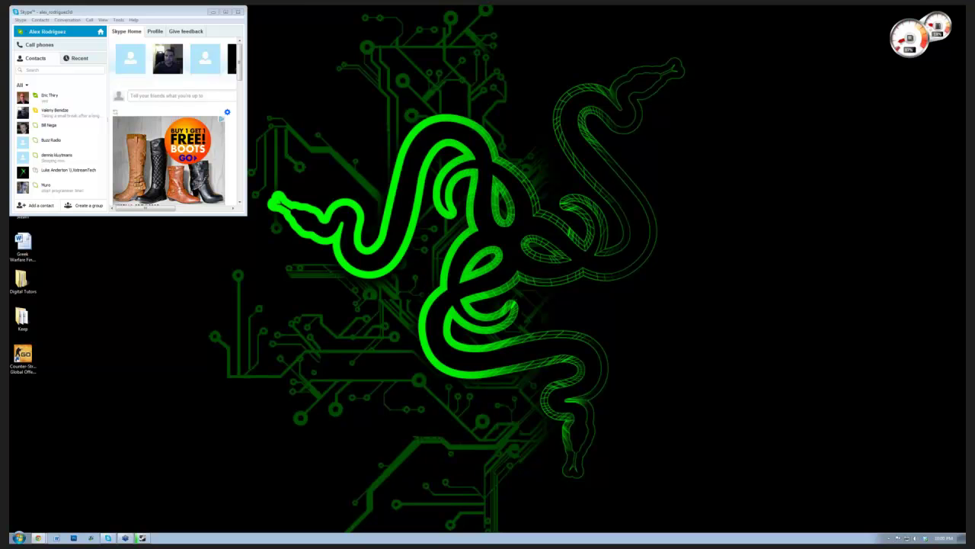
click(213, 11)
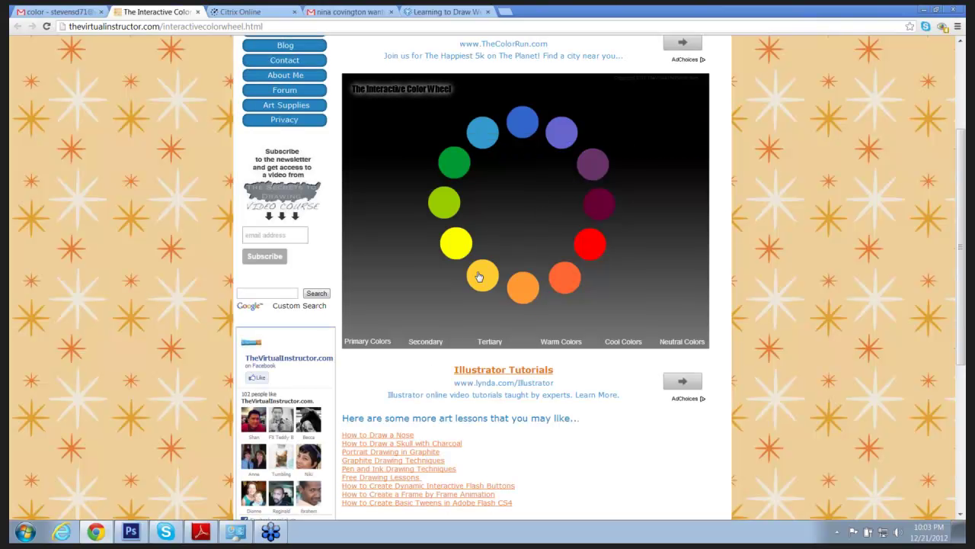
Examine the complementary pairs blue and orange, and blue green and red orange, on the color wheel
click(528, 134)
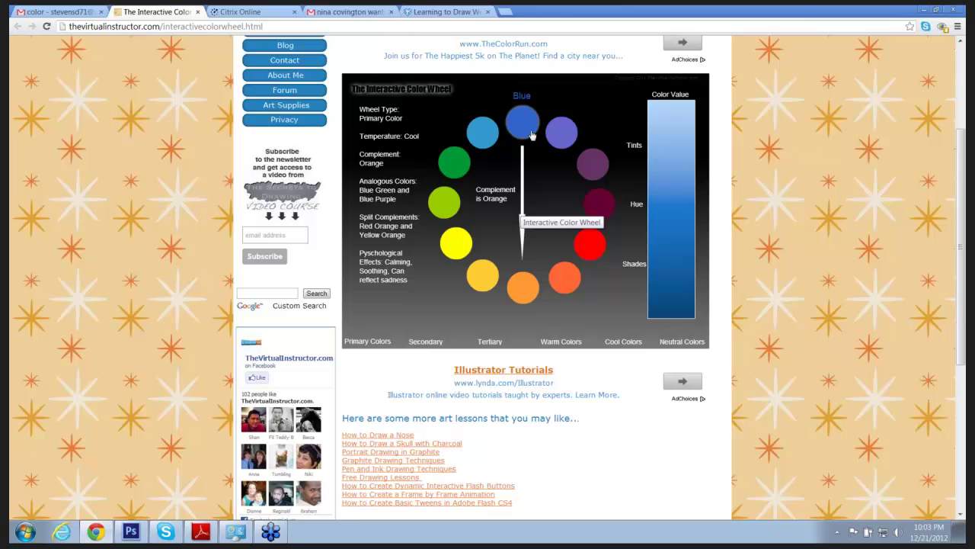
click(523, 290)
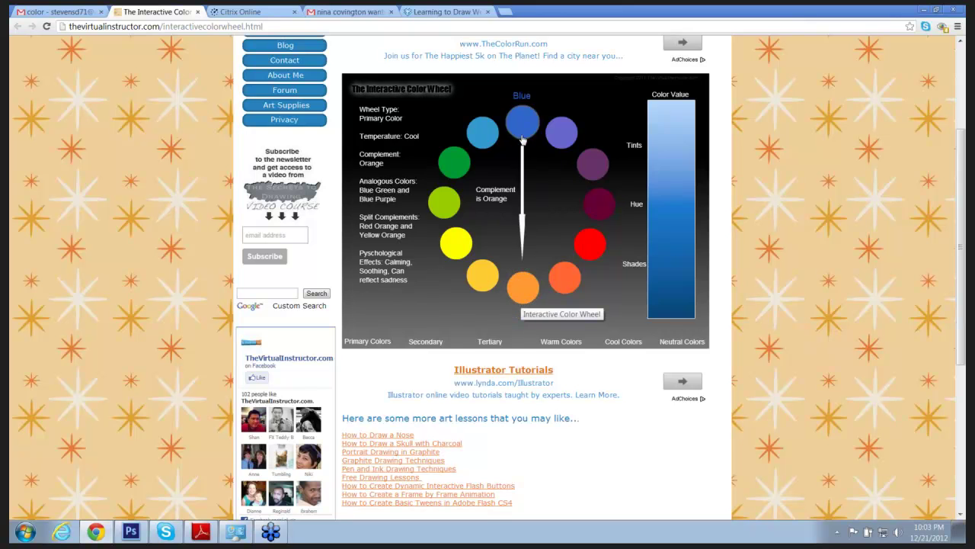
mouse_move(523, 279)
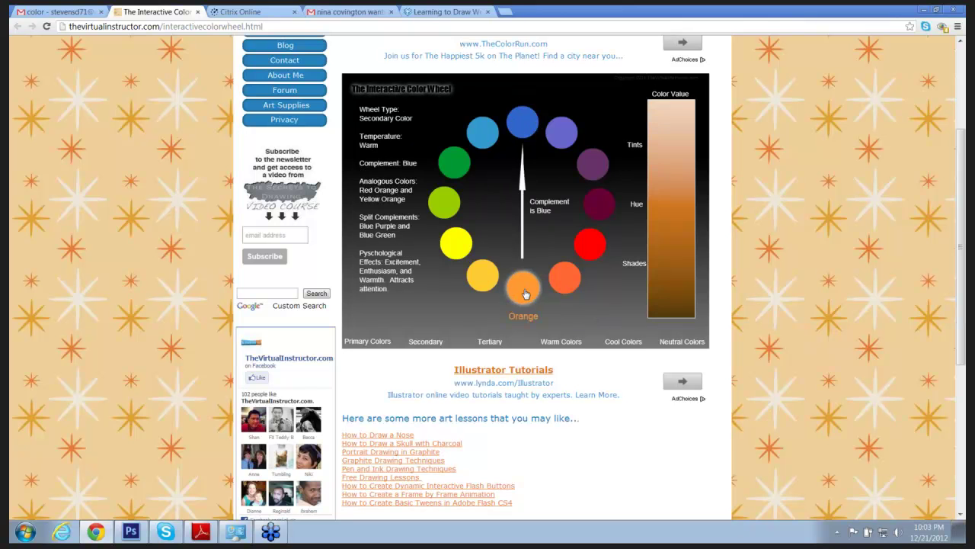
mouse_move(489, 145)
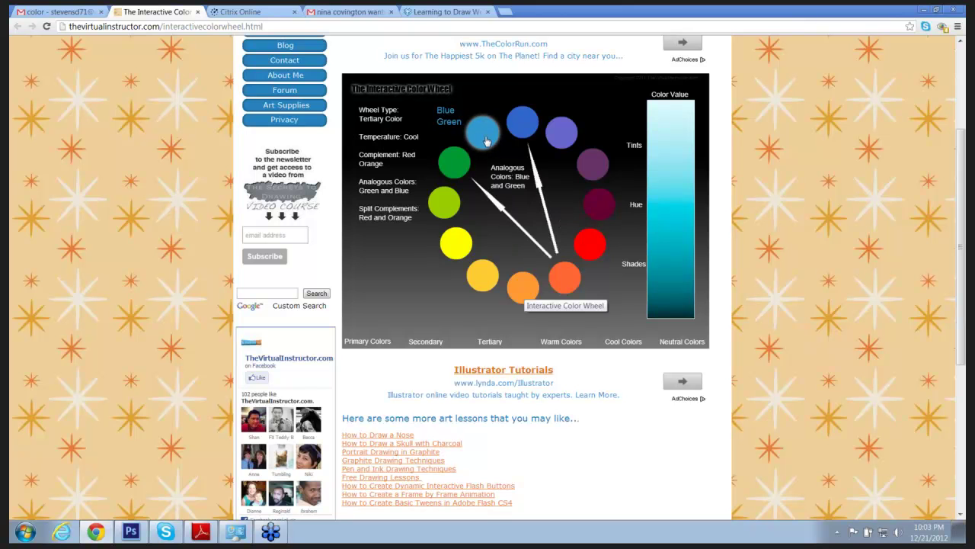
mouse_move(568, 274)
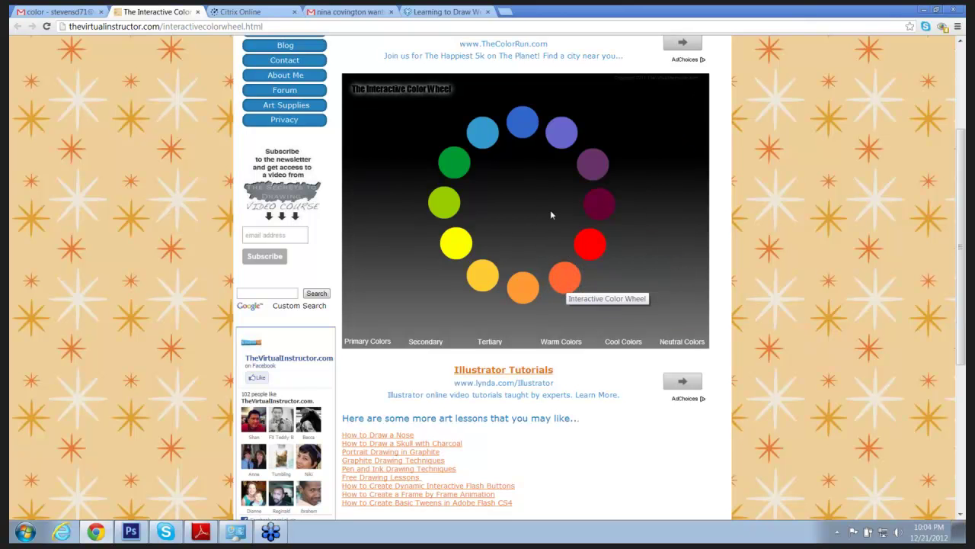
Examine the details of blue and the neighboring blue purple on the color wheel
mouse_move(521, 133)
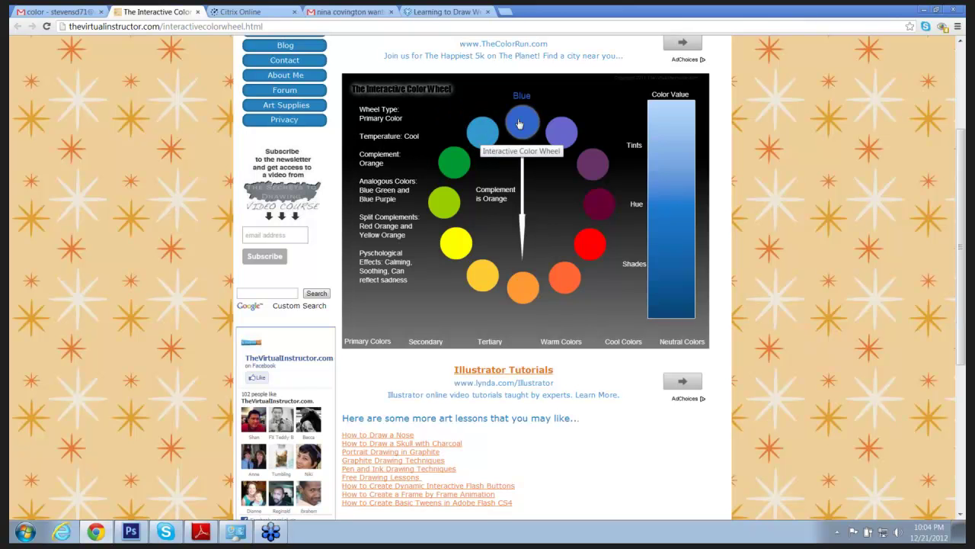
mouse_move(564, 136)
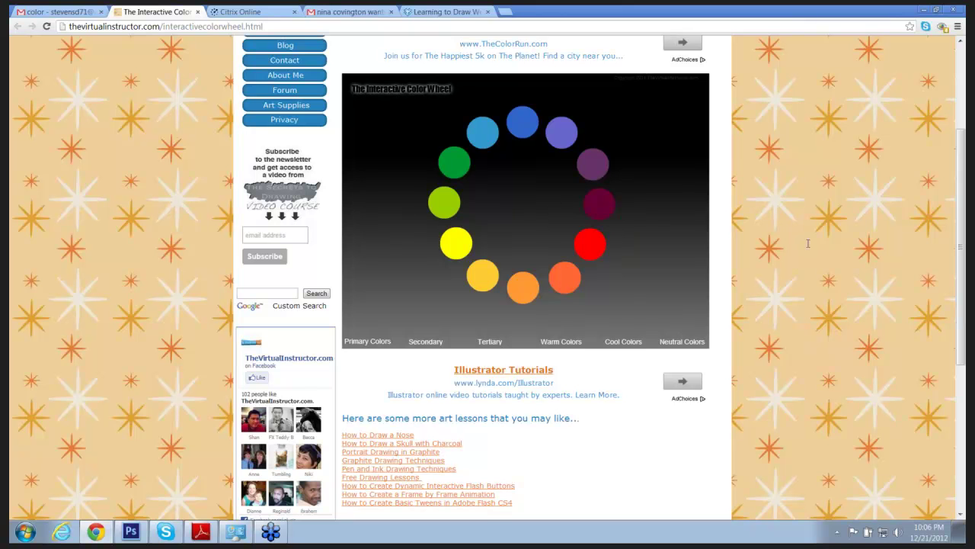
Switch to Photoshop and review the image adjustment commands available for the wasp drawing
click(131, 531)
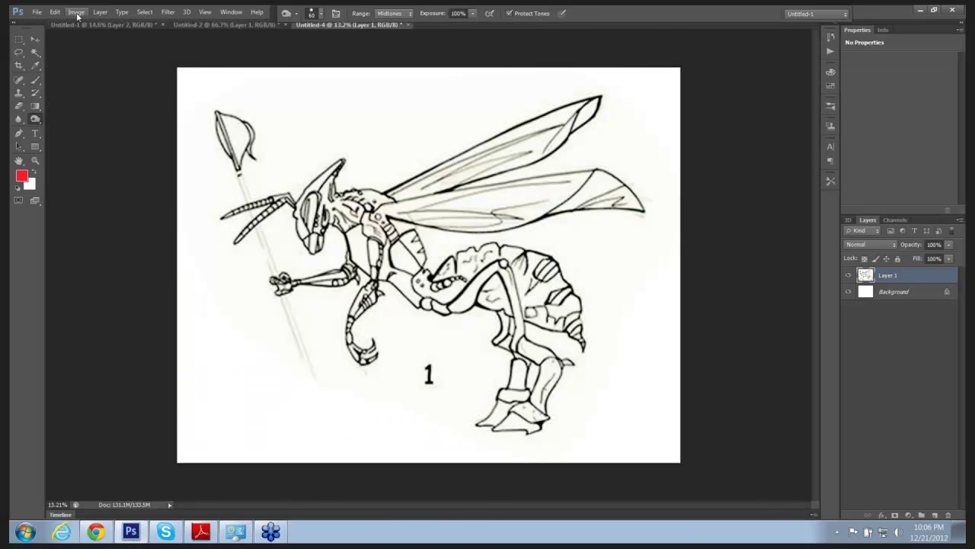
click(77, 12)
mouse_move(197, 21)
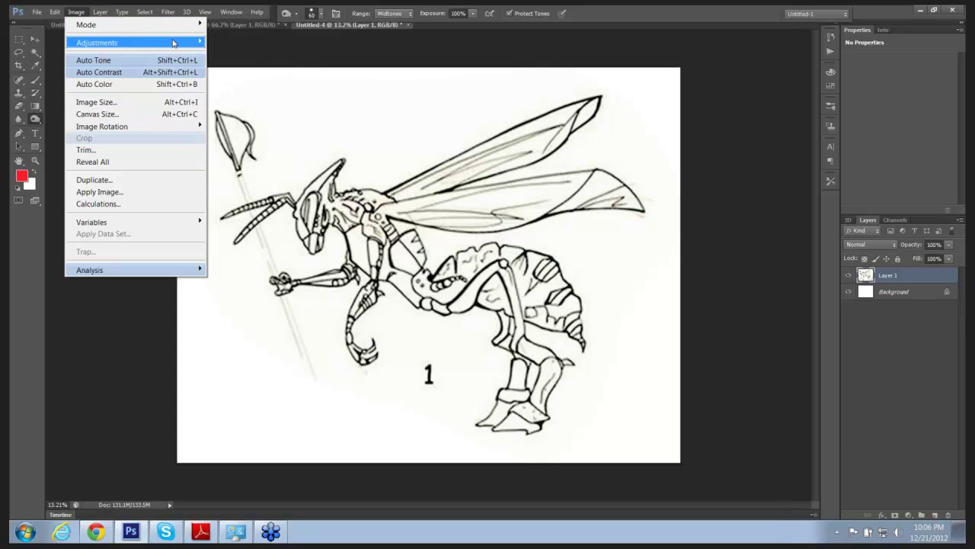
mouse_move(173, 43)
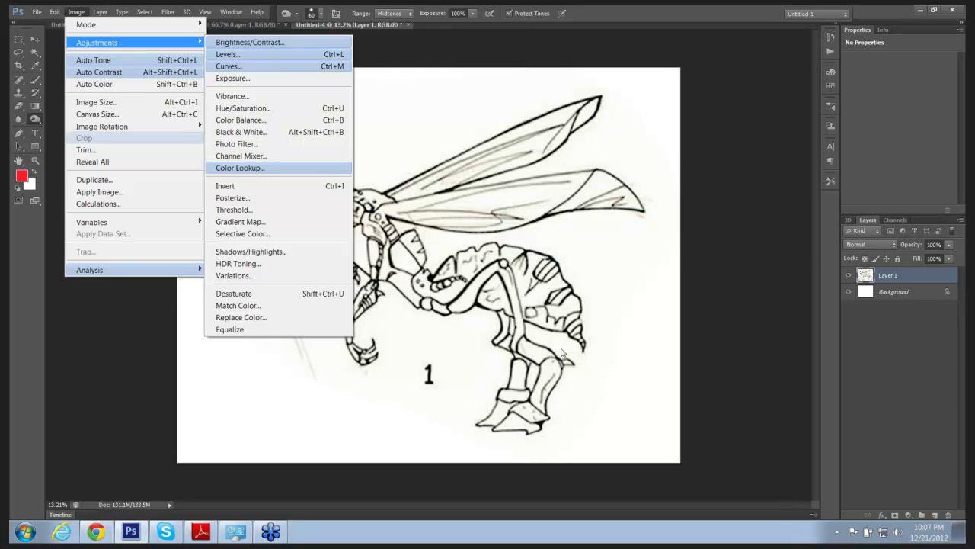
click(805, 195)
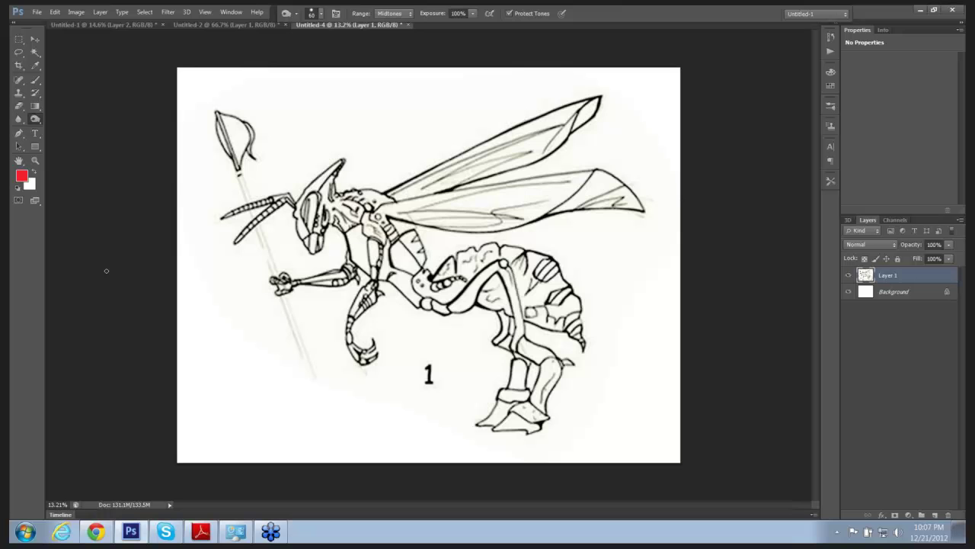
Compare darker and duller shades of red and blue for the foreground color and set it to blue 484ca6
click(22, 176)
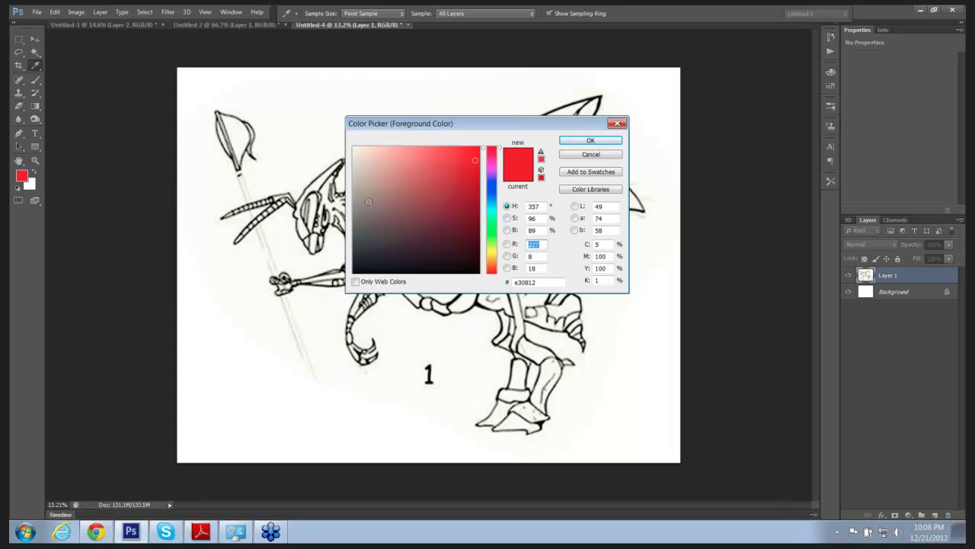
click(477, 163)
drag(477, 163, 475, 191)
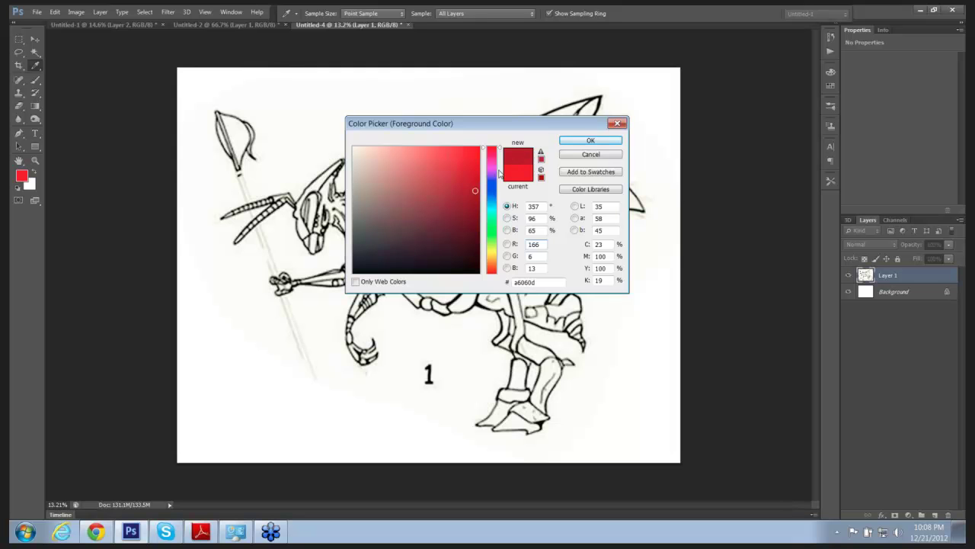
mouse_move(474, 193)
mouse_down()
mouse_move(472, 263)
mouse_move(450, 184)
mouse_up()
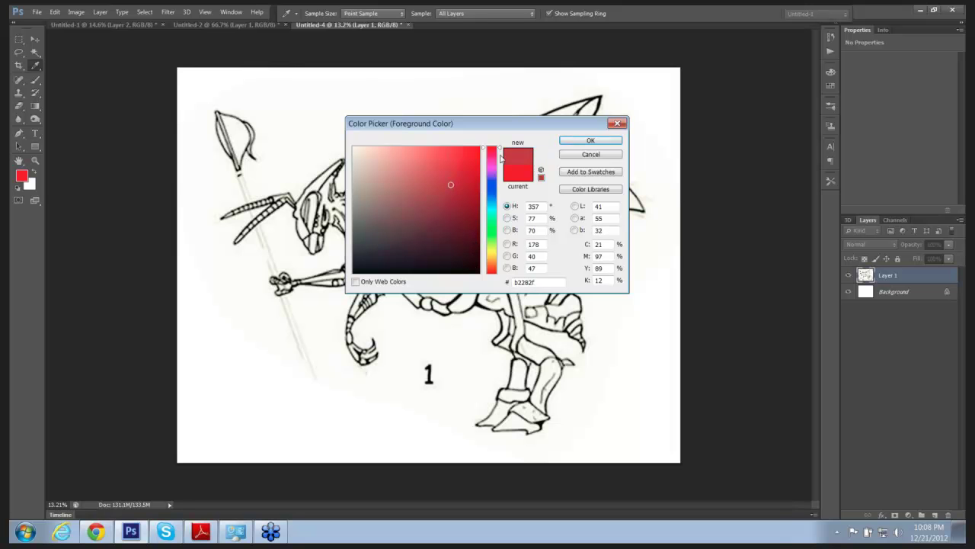
drag(500, 149, 500, 189)
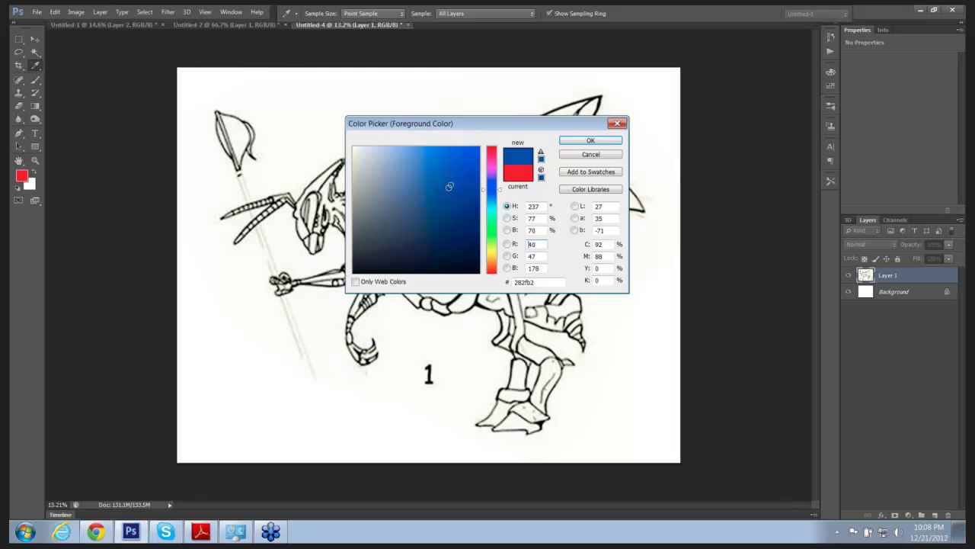
click(411, 174)
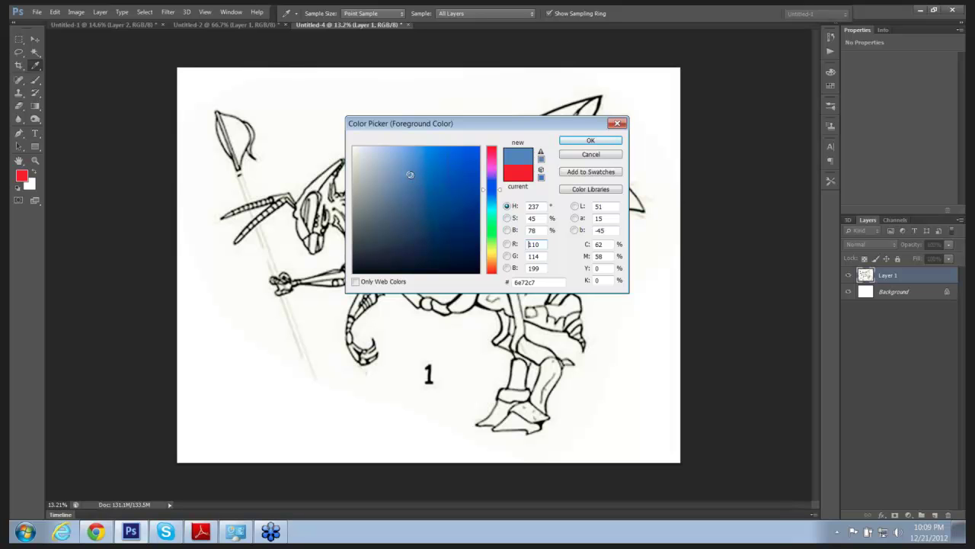
mouse_move(410, 175)
mouse_down()
mouse_move(378, 176)
mouse_move(471, 180)
mouse_move(387, 183)
mouse_up()
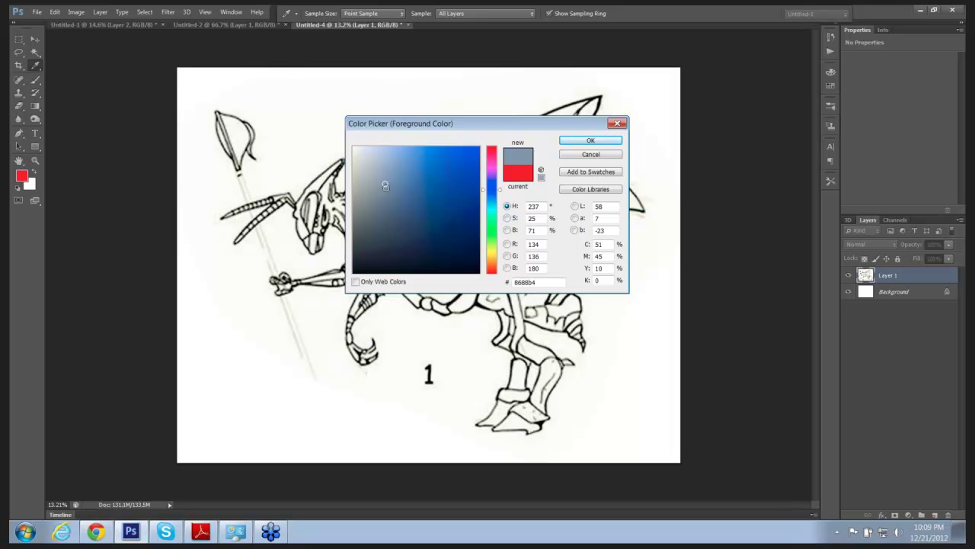
mouse_move(388, 183)
mouse_down()
mouse_move(441, 179)
mouse_move(412, 189)
mouse_move(424, 190)
mouse_up()
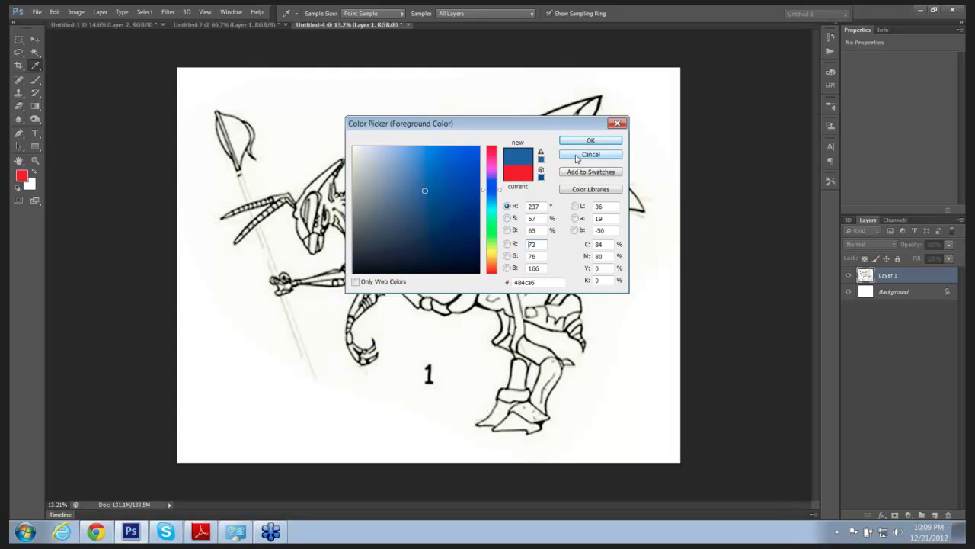
key(o)
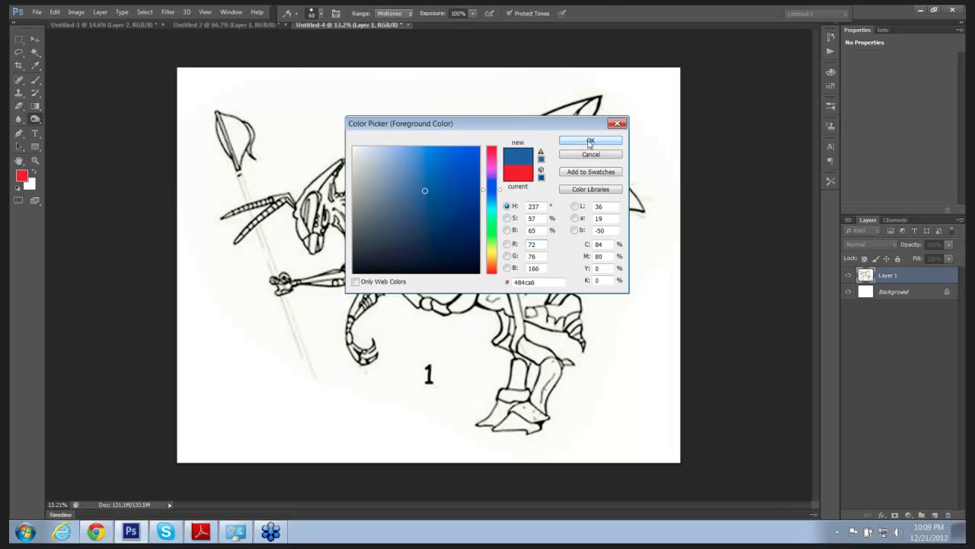
click(590, 142)
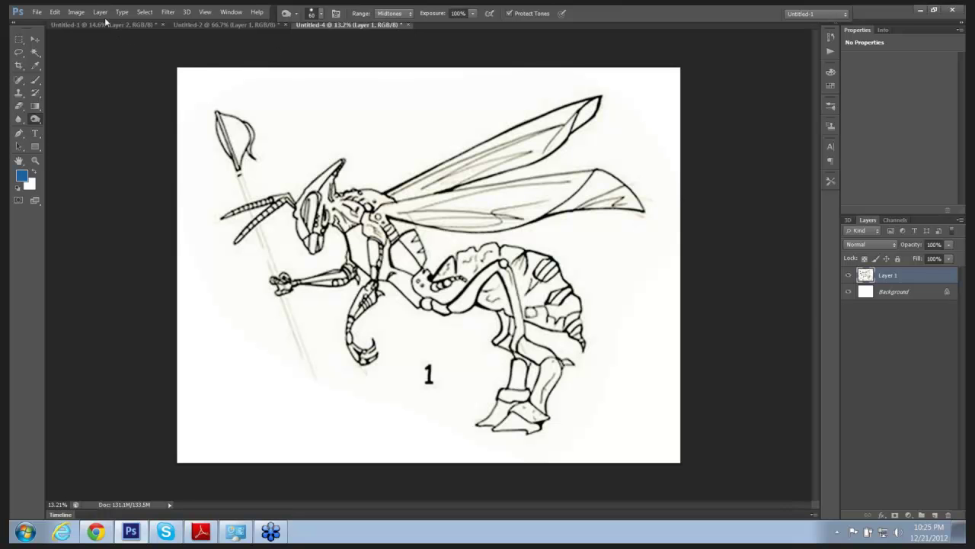
Try a document height of 15 inches in the image size settings and return it to 20 inches
click(77, 13)
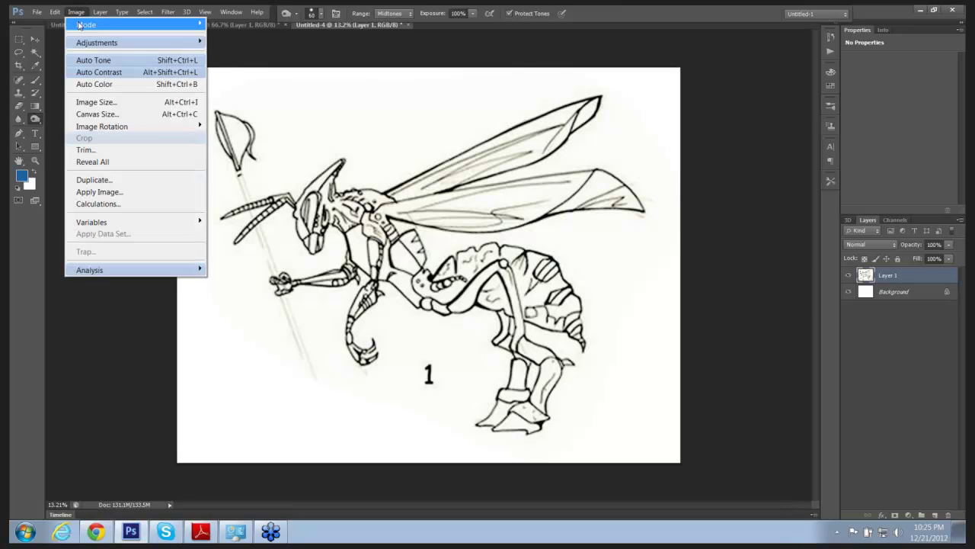
click(89, 104)
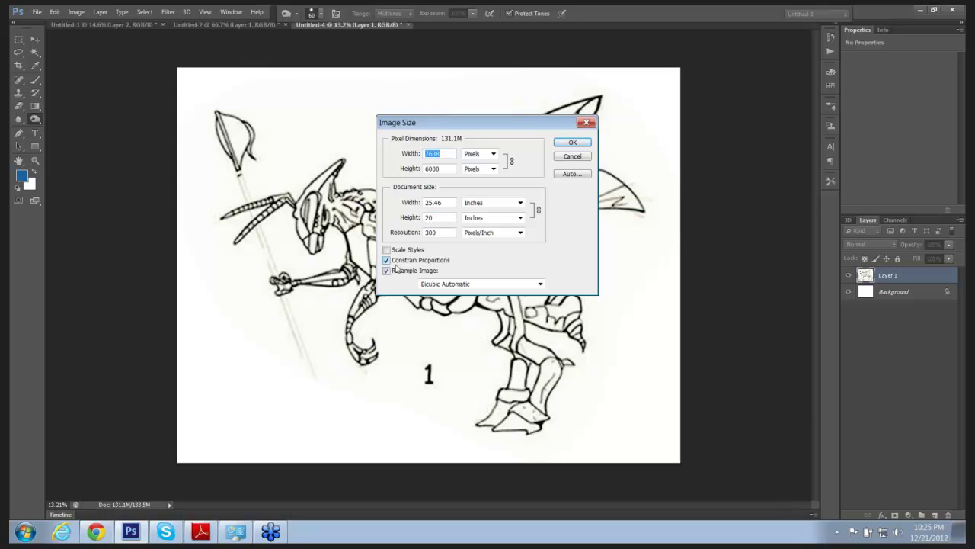
key(Tab)
key(Tab)
key(Tab)
text(15)
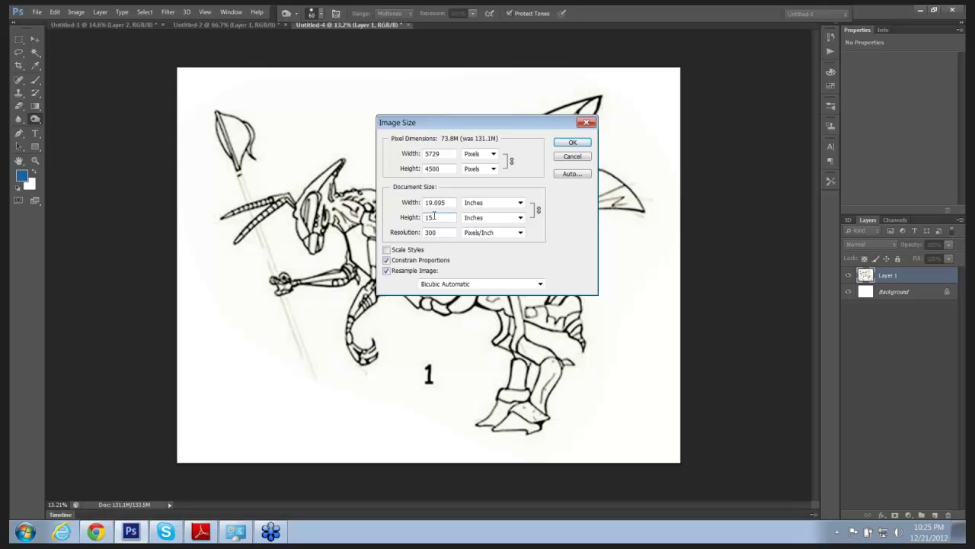
text(2)
key(BackSpace)
key(BackSpace)
key(BackSpace)
text(20)
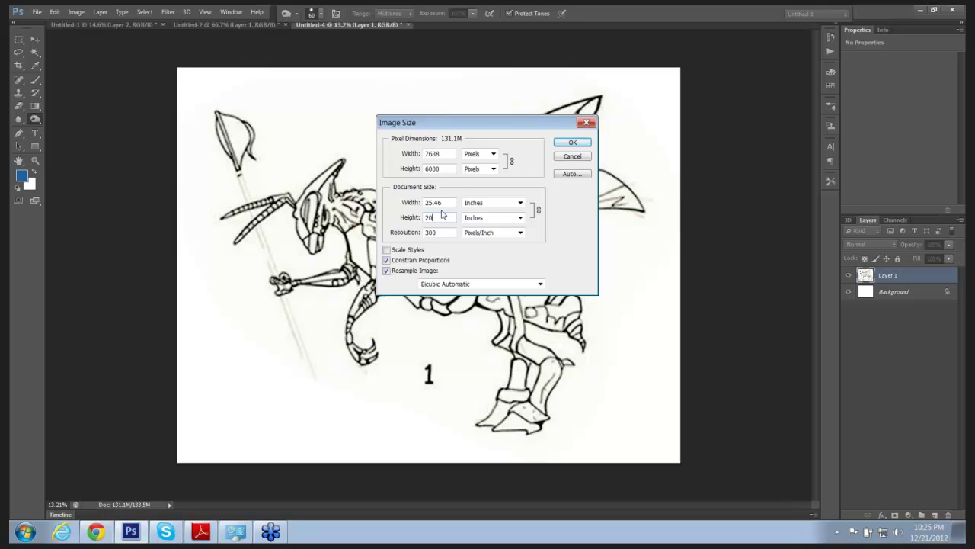
click(569, 144)
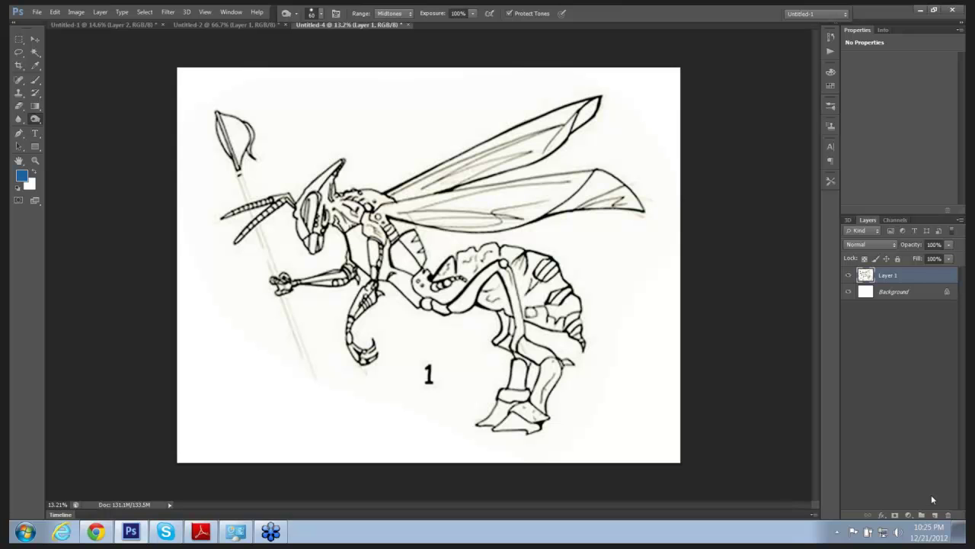
Add a new layer above the line drawing and name it color
click(935, 515)
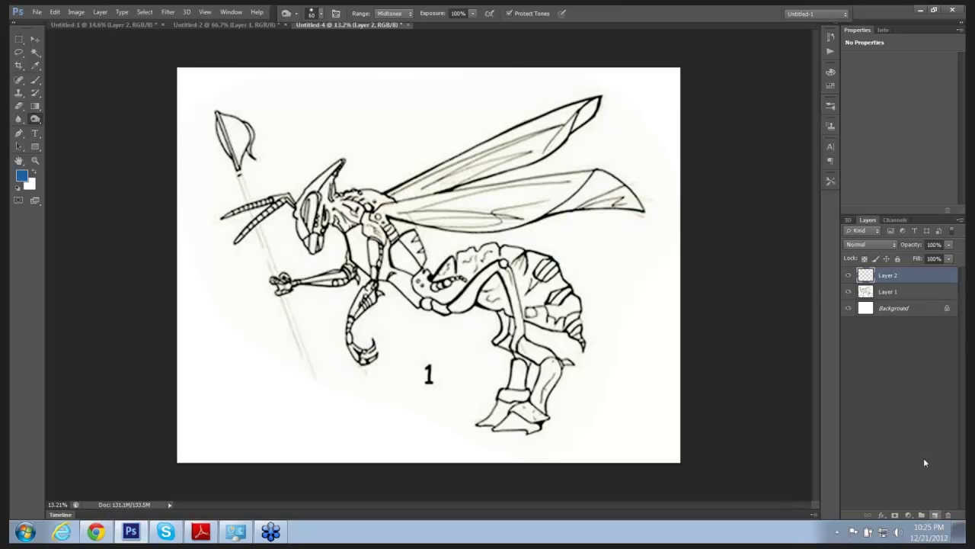
double_click(888, 277)
text(color)
key(Return)
Review the color modes available for the image, including RGB Color and CMYK Color
click(78, 12)
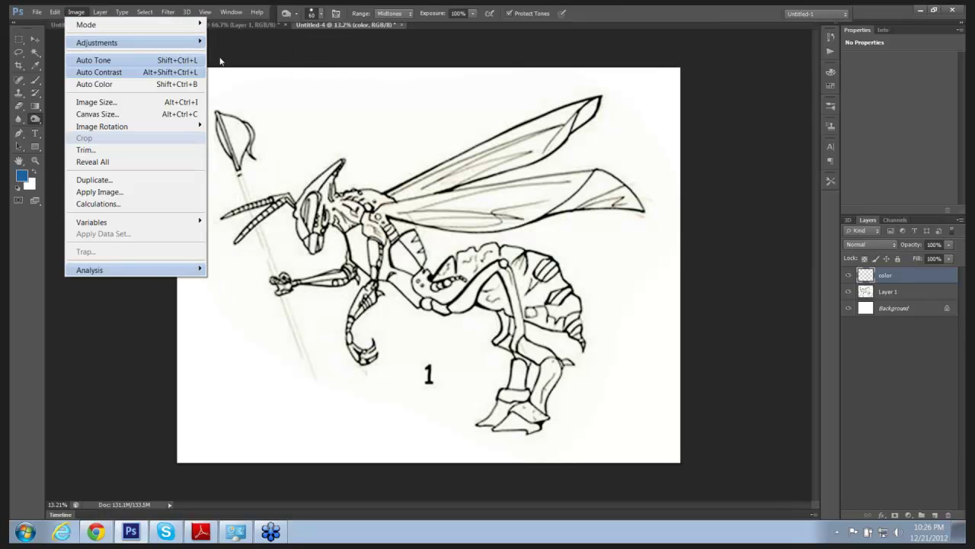
mouse_move(204, 23)
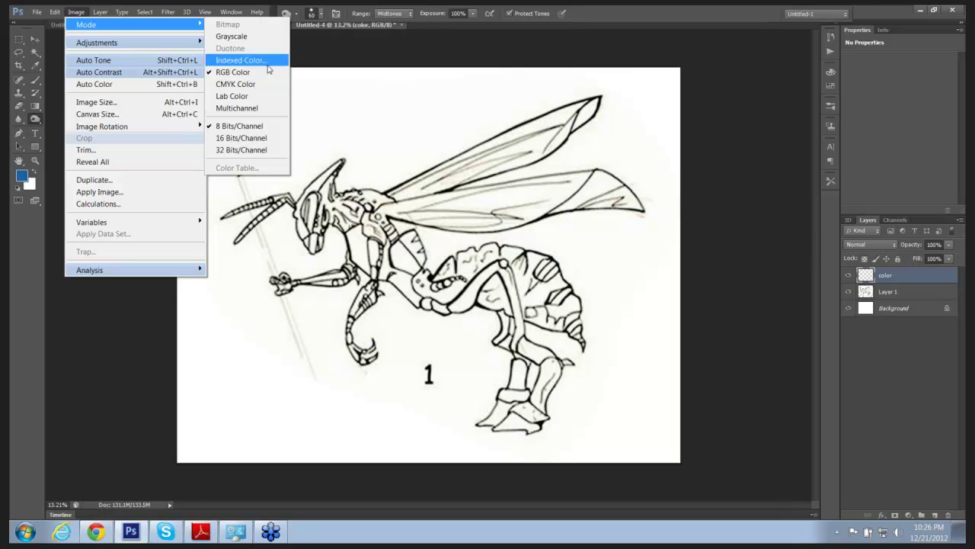
click(370, 55)
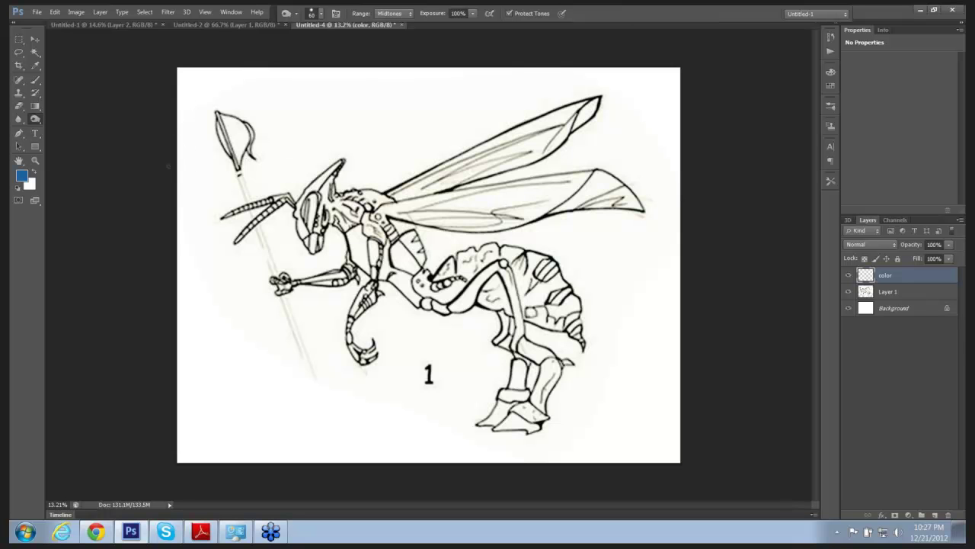
Set the foreground color to the lighter blue 575cc0
click(22, 176)
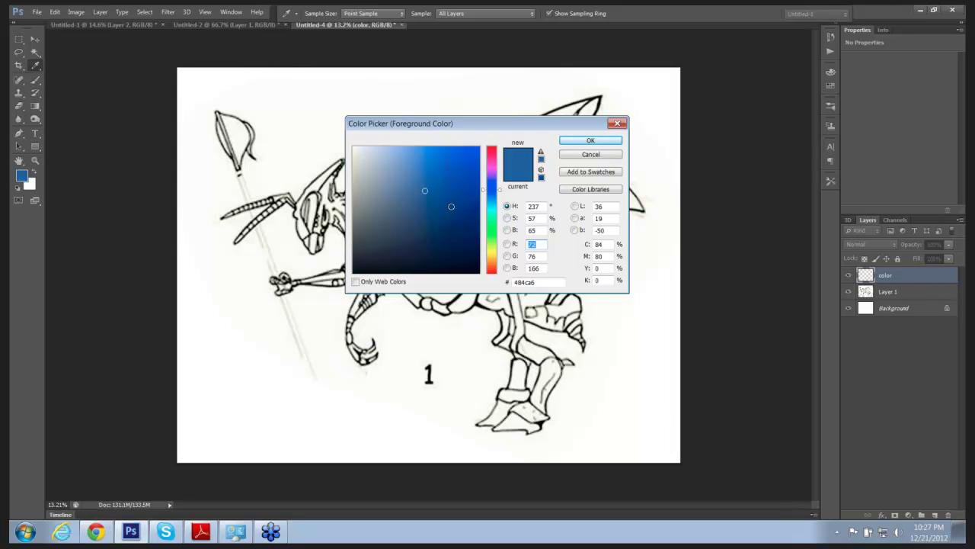
mouse_move(446, 190)
mouse_down()
mouse_move(477, 189)
mouse_move(397, 185)
mouse_move(477, 180)
mouse_move(422, 178)
mouse_up()
key(o)
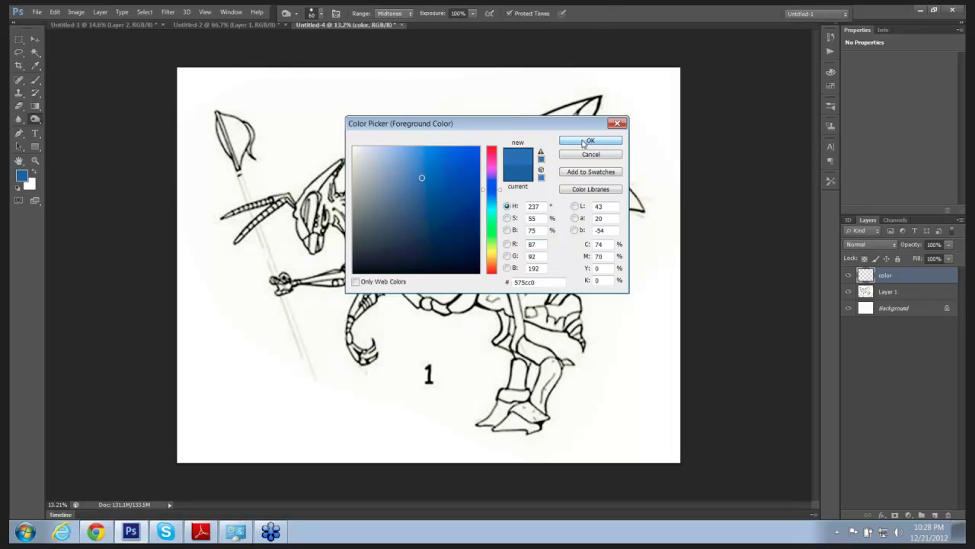
click(585, 141)
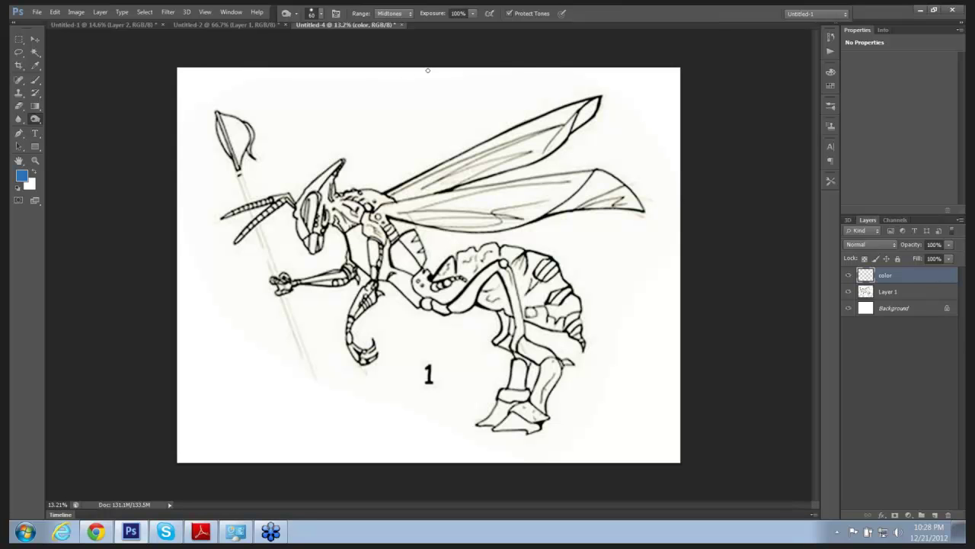
Set up the Brush tool with 100% flow and 63% opacity, keeping the hard round 35 px tip
key(b)
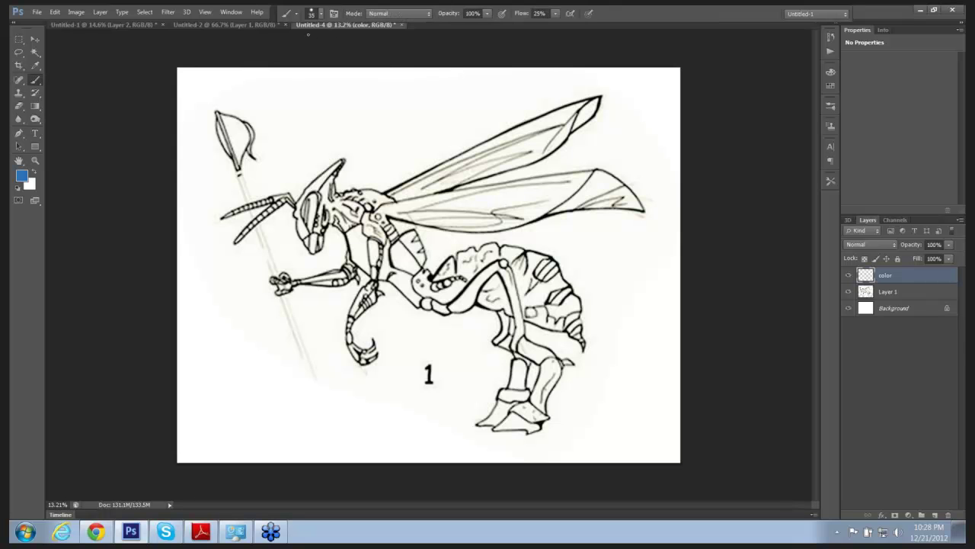
click(322, 13)
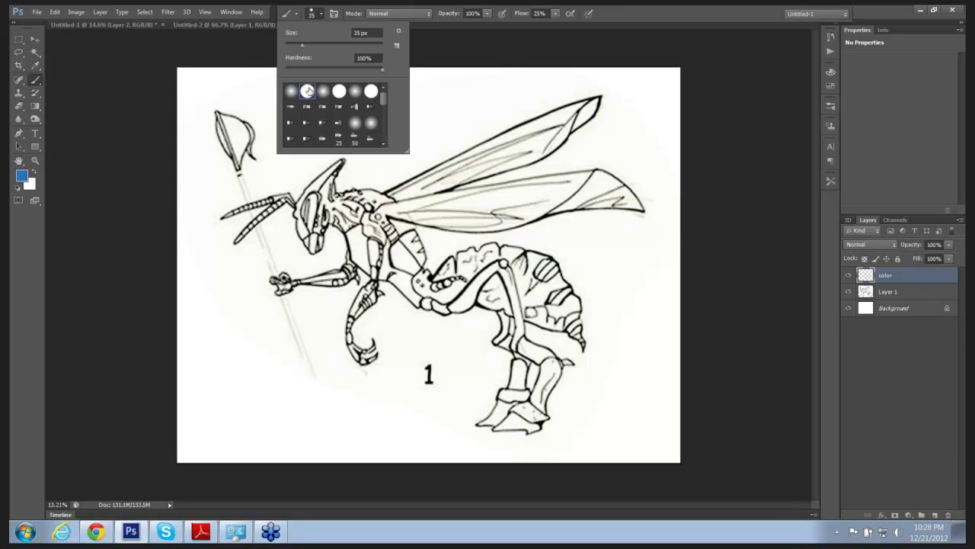
click(556, 14)
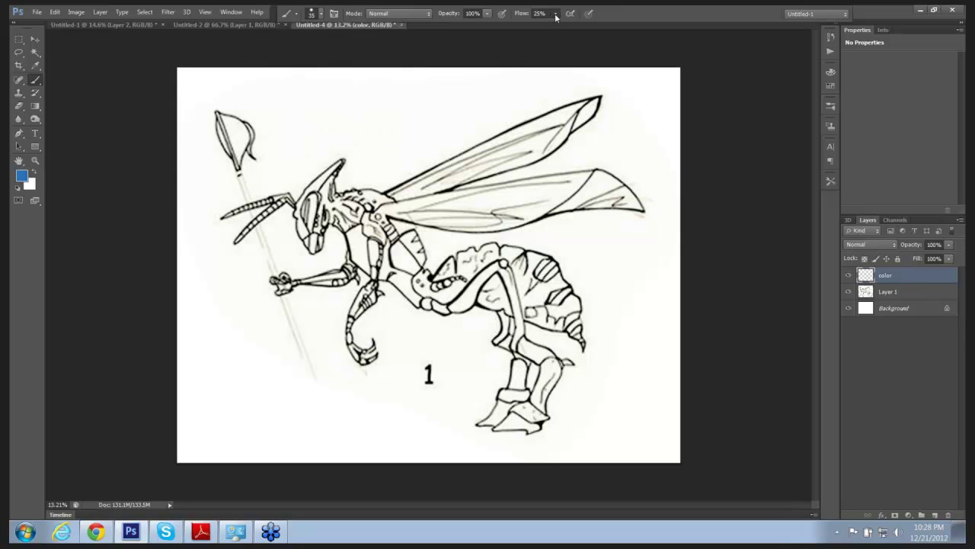
click(555, 16)
drag(557, 25, 608, 38)
click(506, 41)
click(487, 14)
drag(488, 25, 476, 24)
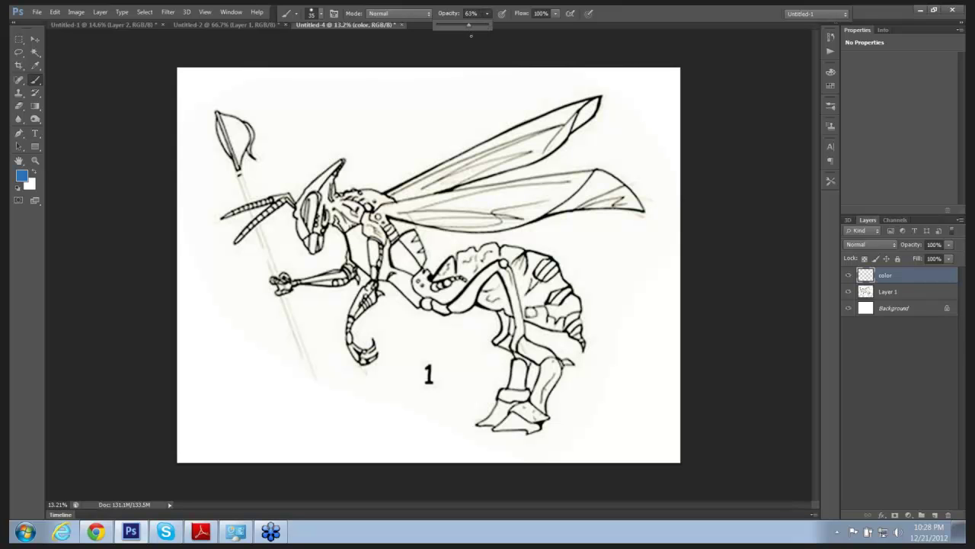
click(529, 52)
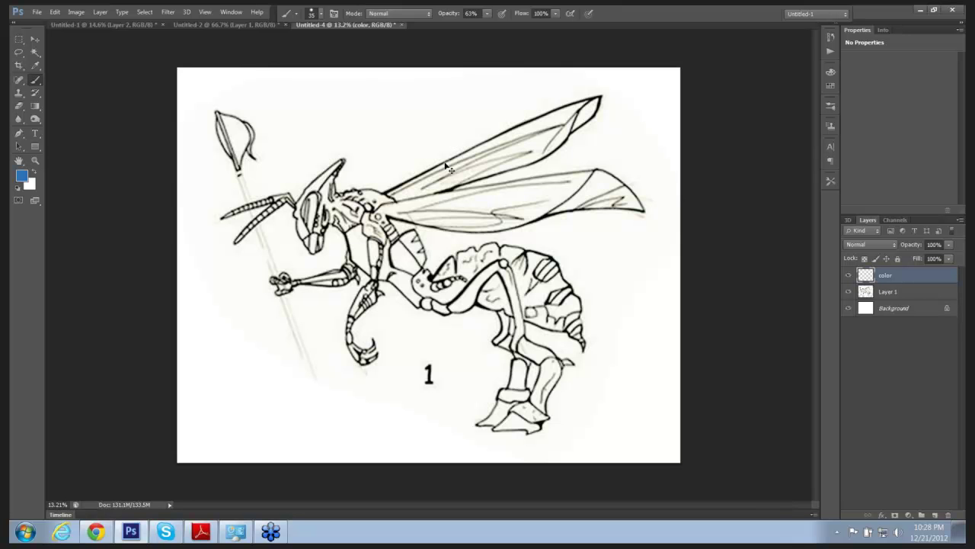
Enlarge the brush to 70 px and paint the wasp's horn and the front of its head blue on the color layer
click(491, 220)
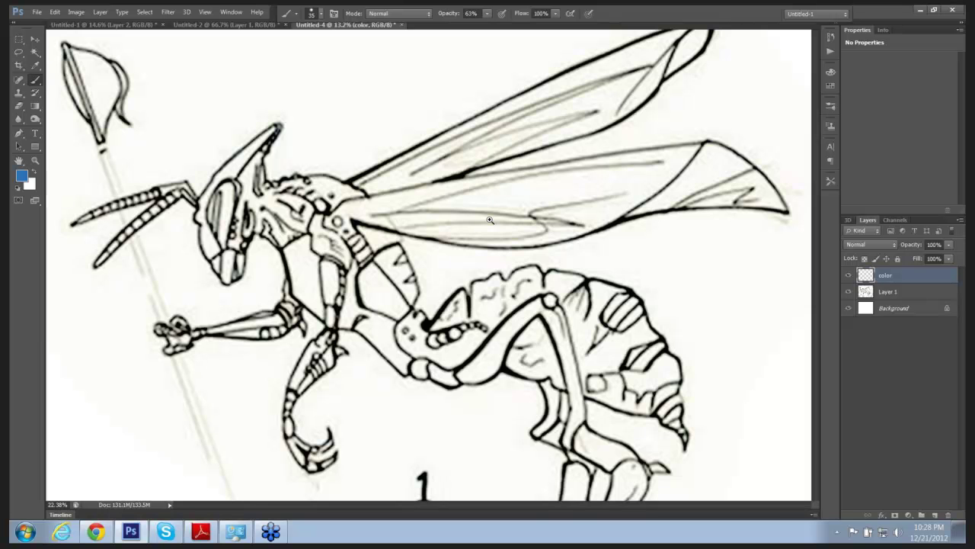
drag(490, 220, 539, 215)
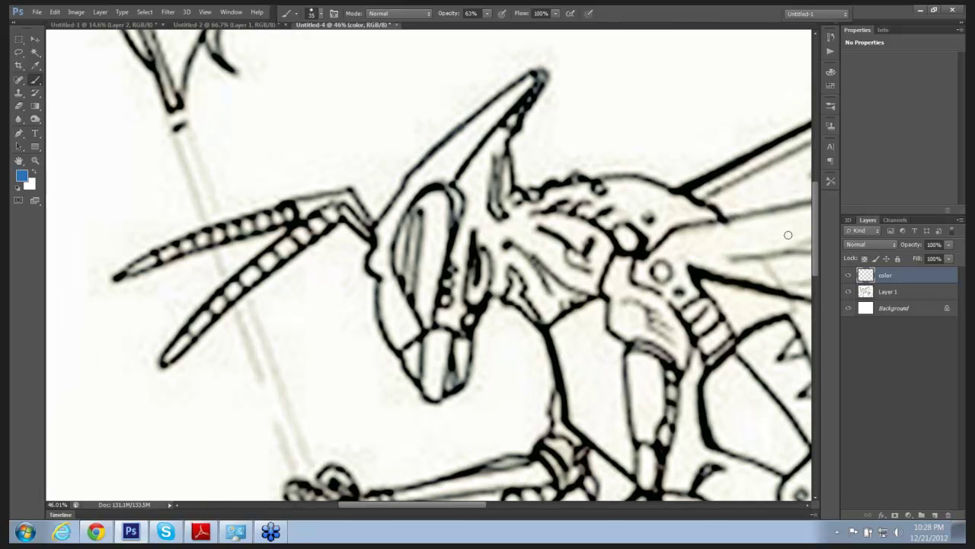
click(898, 295)
click(905, 279)
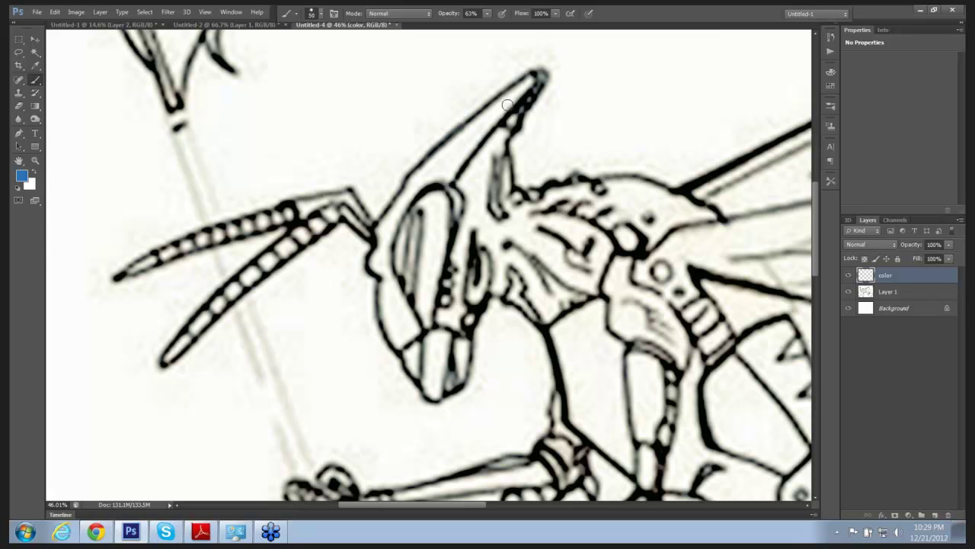
key(bracketright)
key(bracketright)
key(bracketright)
key(bracketright)
mouse_move(514, 92)
mouse_down()
mouse_move(455, 161)
mouse_move(475, 129)
mouse_move(425, 174)
mouse_move(442, 175)
mouse_move(451, 191)
mouse_move(424, 184)
mouse_move(393, 226)
mouse_move(412, 185)
mouse_move(383, 237)
mouse_move(375, 264)
mouse_move(384, 252)
mouse_move(405, 327)
mouse_move(390, 304)
mouse_move(395, 336)
mouse_move(383, 291)
mouse_move(393, 330)
mouse_move(408, 340)
mouse_move(407, 313)
mouse_up()
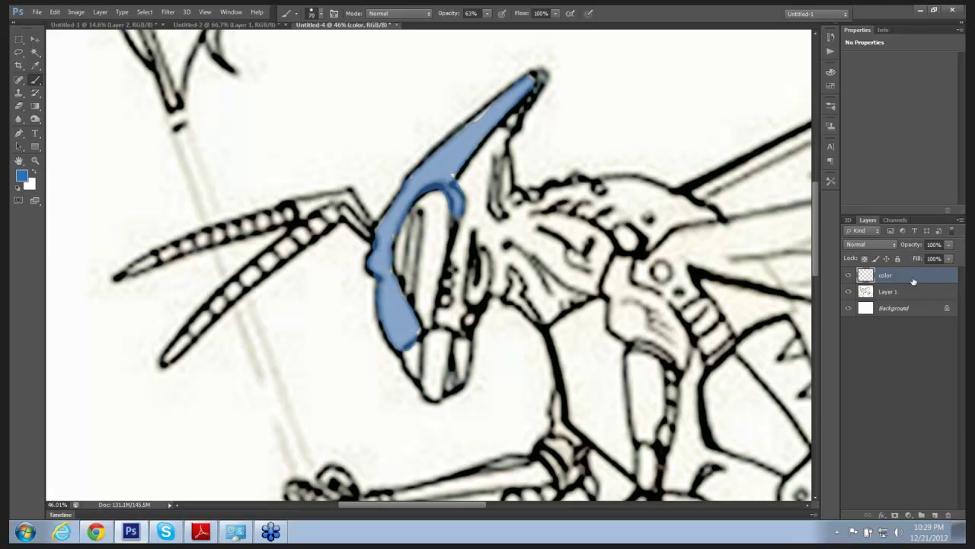
Lower the color layer's opacity to 91% and erase the excess blue around the wasp's eye
click(949, 245)
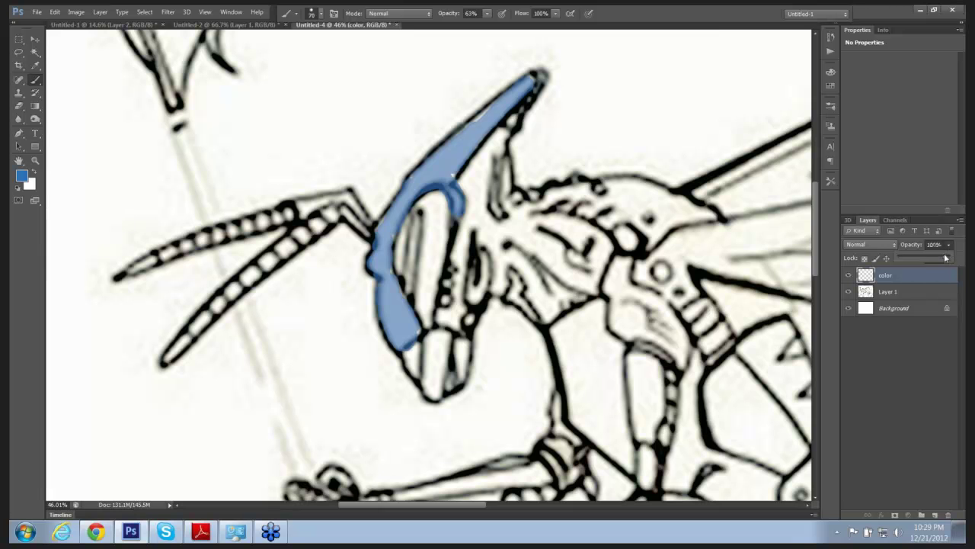
mouse_move(944, 257)
mouse_down()
mouse_move(926, 258)
mouse_move(963, 261)
mouse_move(942, 261)
mouse_up()
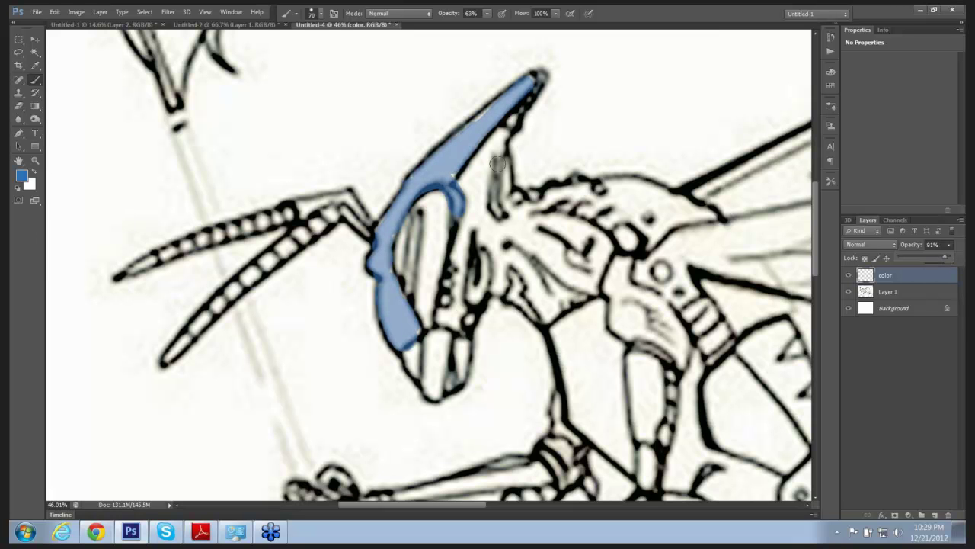
key(e)
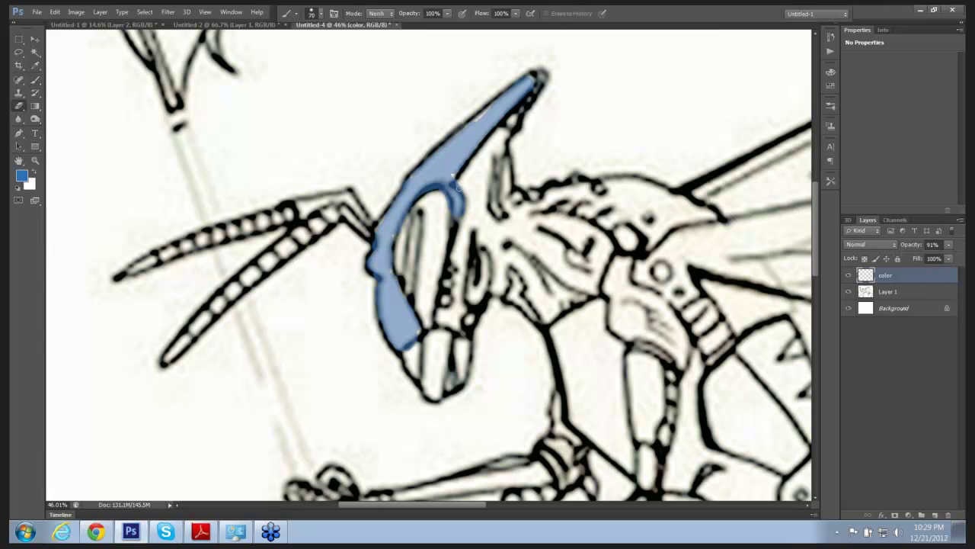
mouse_move(455, 184)
mouse_down()
mouse_move(456, 229)
mouse_move(447, 200)
mouse_move(429, 191)
mouse_move(396, 237)
mouse_up()
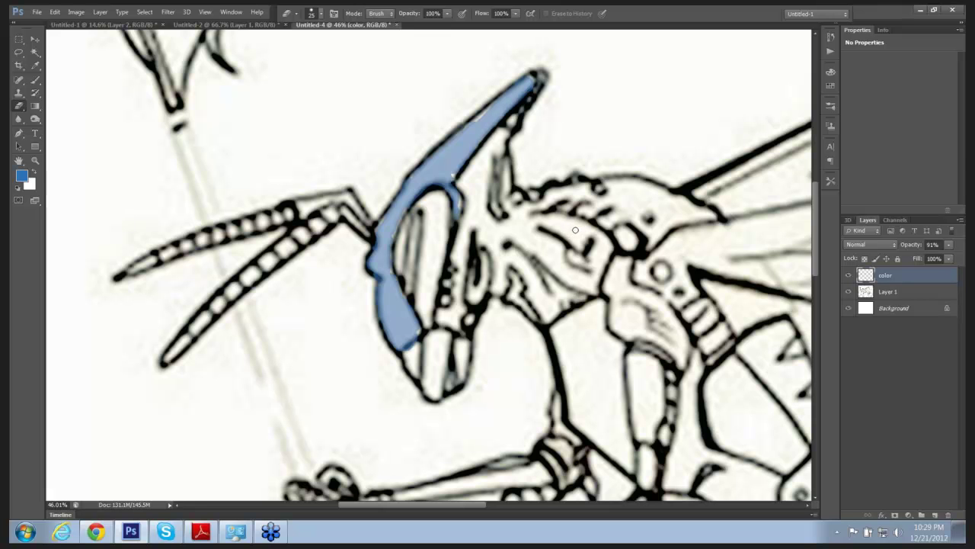
Paint the wasp's chest panel, between the neck and the front leg, blue with the Brush tool
key(b)
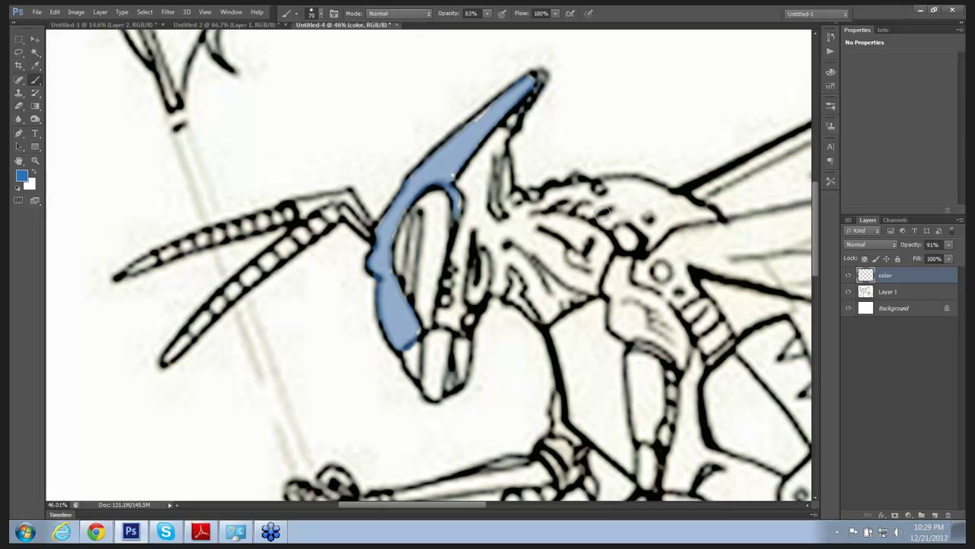
drag(648, 173, 505, 220)
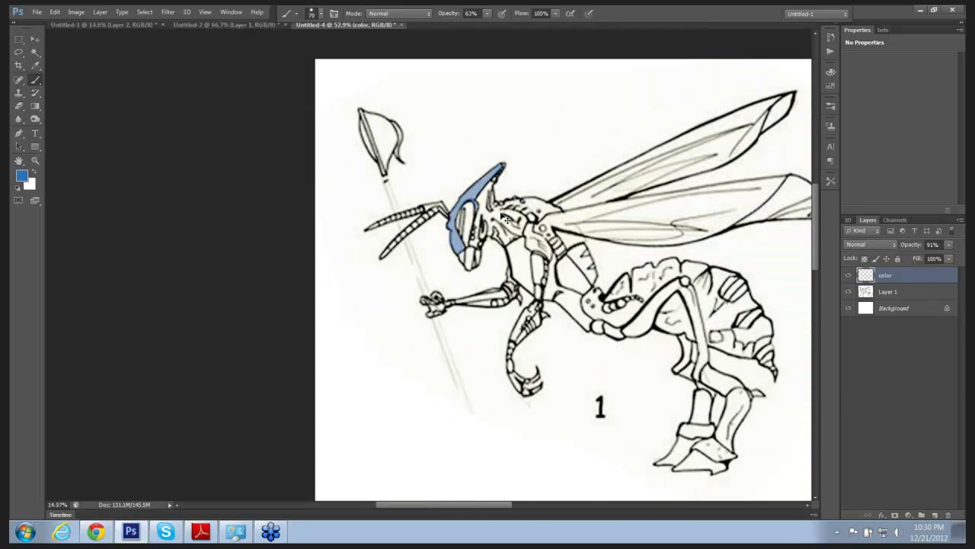
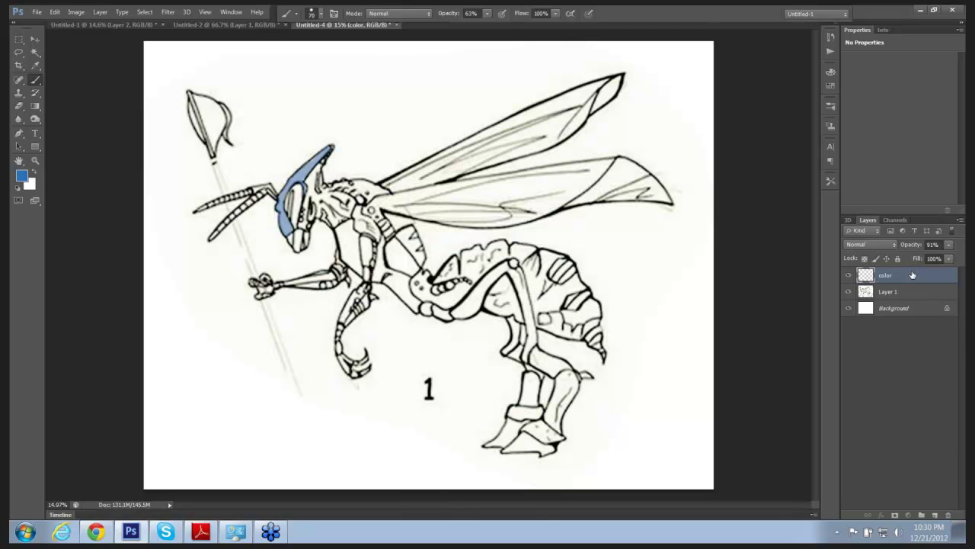
mouse_move(911, 276)
mouse_down()
mouse_move(908, 306)
mouse_move(914, 293)
mouse_up()
click(489, 156)
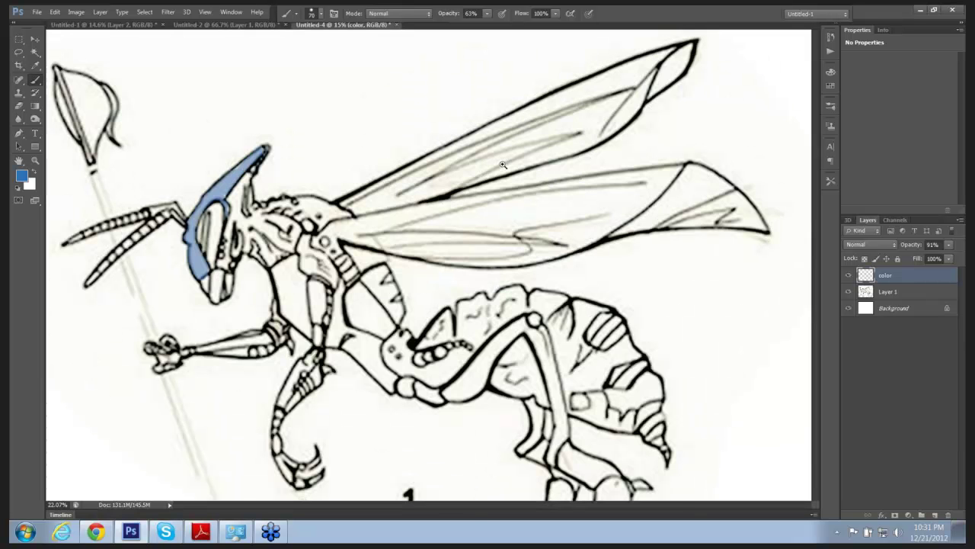
click(494, 151)
drag(496, 146, 531, 146)
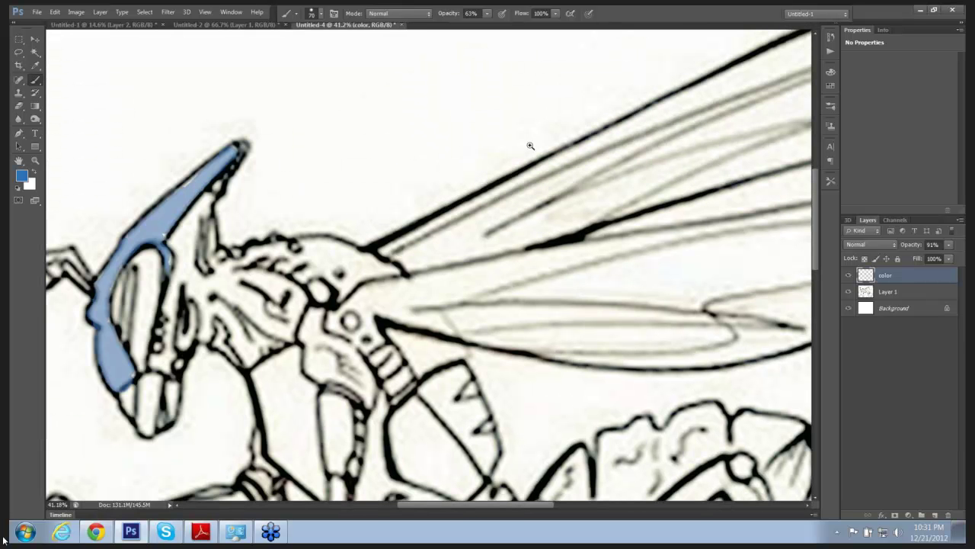
scroll(533, 135, down, 1)
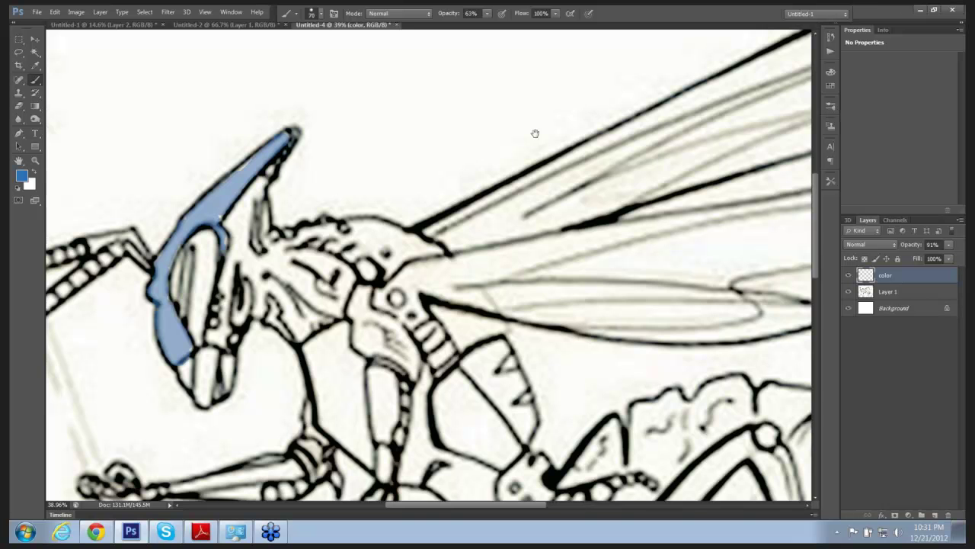
scroll(534, 134, down, 1)
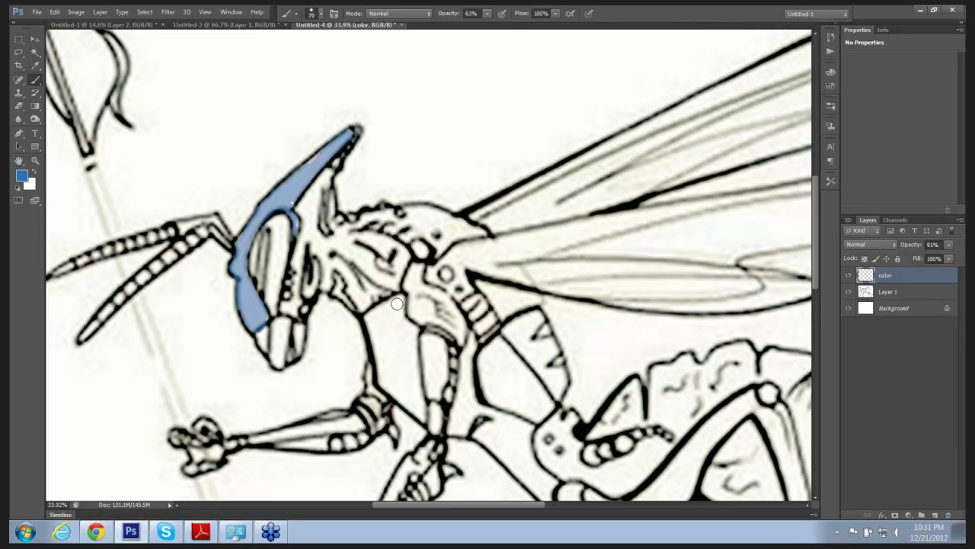
mouse_move(404, 297)
mouse_down()
mouse_move(378, 308)
mouse_move(368, 328)
mouse_move(374, 367)
mouse_move(423, 419)
mouse_move(408, 316)
mouse_move(390, 304)
mouse_move(385, 319)
mouse_move(406, 385)
mouse_move(394, 317)
mouse_move(392, 381)
mouse_move(409, 391)
mouse_up()
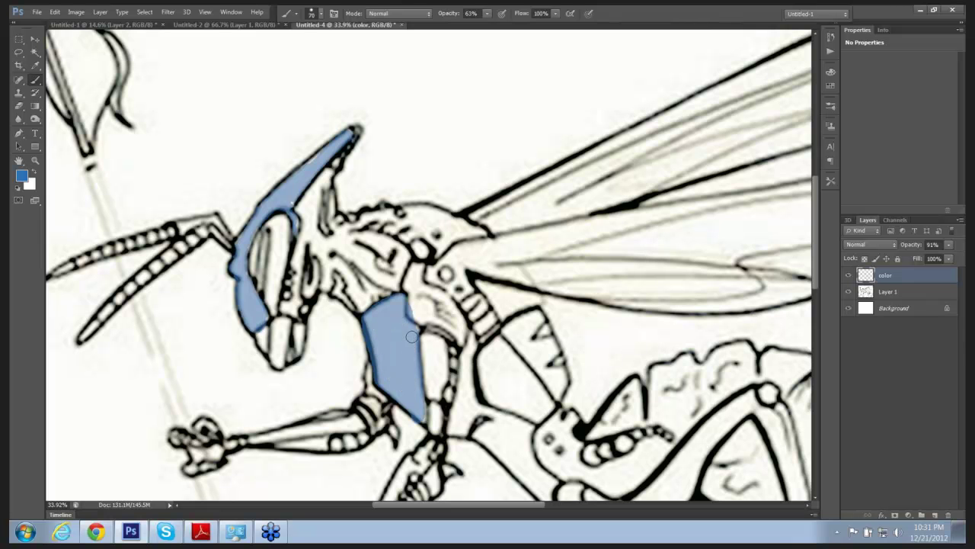
Paint the narrow section behind the front leg and the underside of the thorax down to the waist joint blue
key(e)
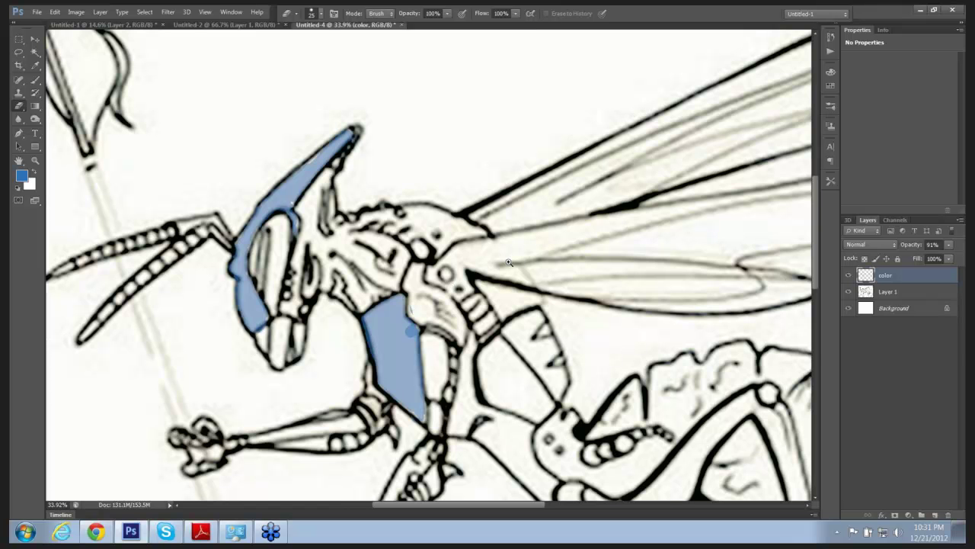
scroll(508, 262, down, 2)
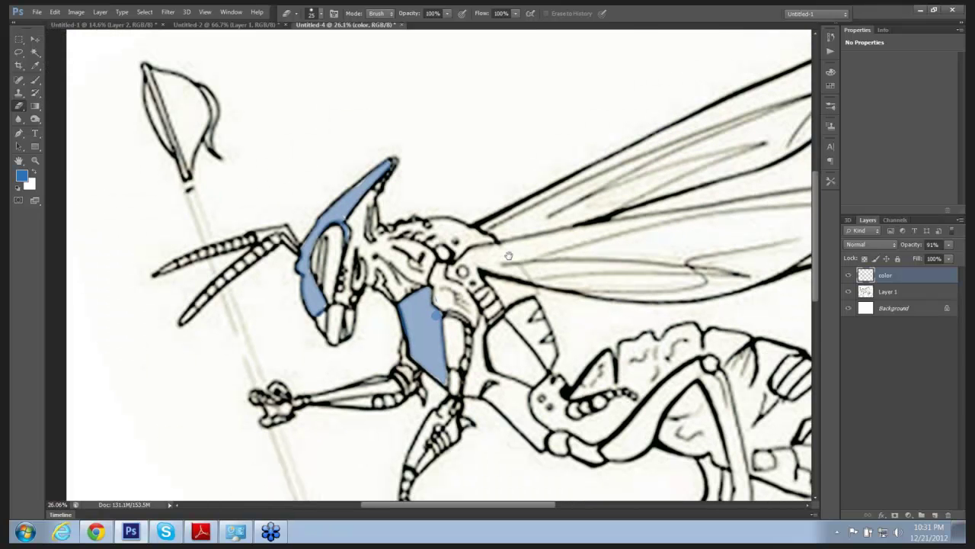
scroll(508, 256, down, 3)
key(b)
scroll(517, 238, down, 1)
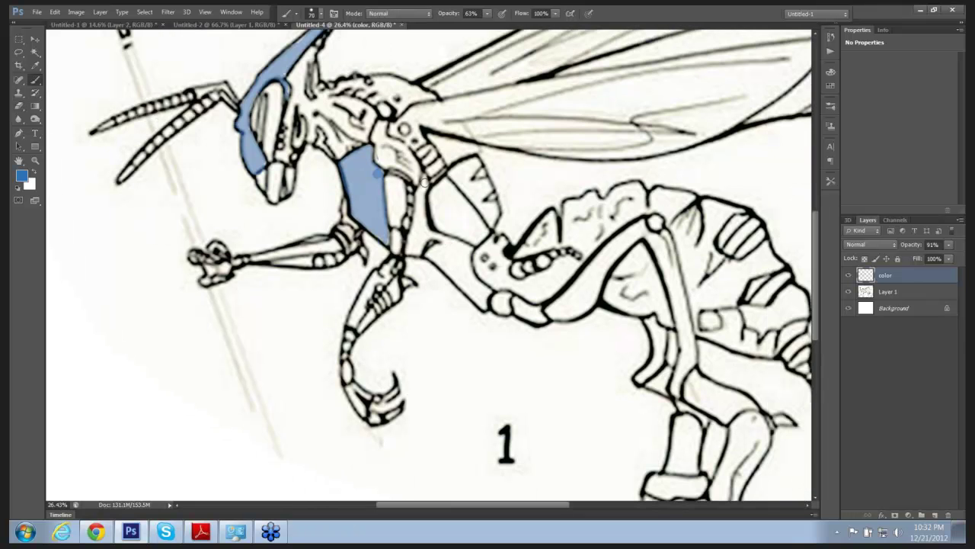
mouse_move(424, 183)
mouse_down()
mouse_move(415, 239)
mouse_move(469, 251)
mouse_move(422, 241)
mouse_move(413, 250)
mouse_move(438, 257)
mouse_move(482, 305)
mouse_move(462, 260)
mouse_move(448, 258)
mouse_move(459, 264)
mouse_move(450, 263)
mouse_move(468, 253)
mouse_move(419, 246)
mouse_move(424, 207)
mouse_move(412, 250)
mouse_move(424, 184)
mouse_move(414, 248)
mouse_move(434, 239)
mouse_move(464, 251)
mouse_move(457, 265)
mouse_move(487, 292)
mouse_move(435, 257)
mouse_move(472, 297)
mouse_move(451, 261)
mouse_up()
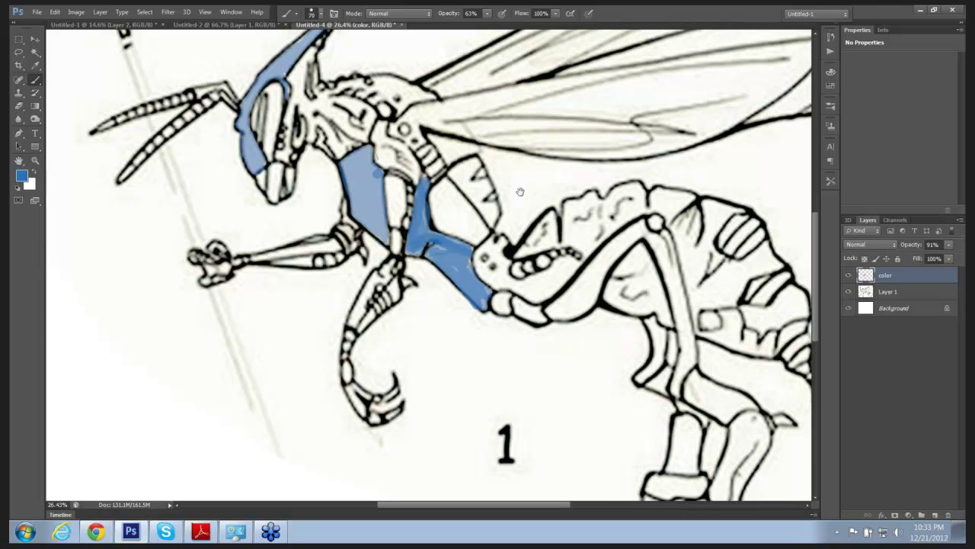
Paint the near hind leg blue from the thigh over the knee and down the shin, and erase the overspill along its edge
drag(519, 191, 484, 189)
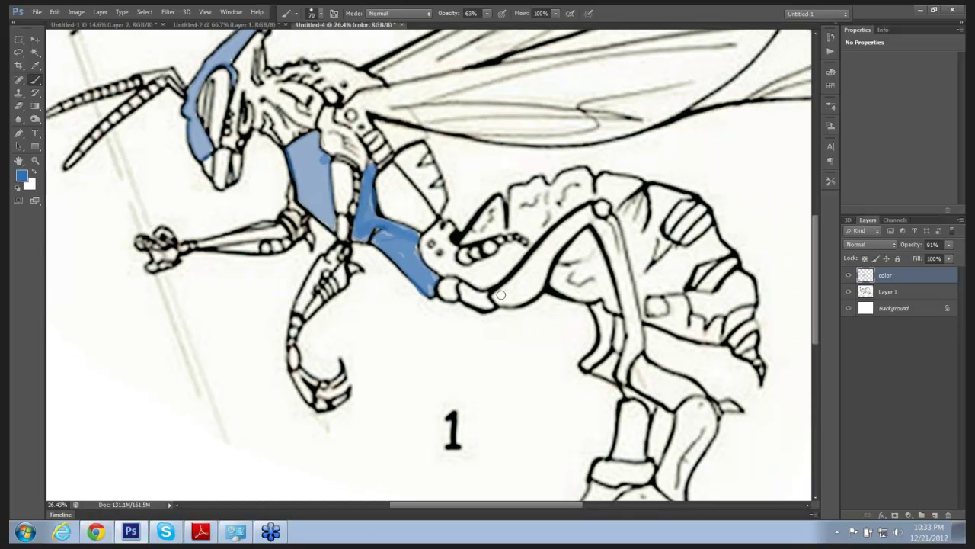
mouse_move(497, 298)
mouse_down()
mouse_move(575, 225)
mouse_move(541, 246)
mouse_move(522, 274)
mouse_move(534, 275)
mouse_move(507, 296)
mouse_move(531, 290)
mouse_move(505, 289)
mouse_move(573, 236)
mouse_move(541, 273)
mouse_move(589, 217)
mouse_move(608, 233)
mouse_move(626, 329)
mouse_move(624, 282)
mouse_move(635, 315)
mouse_move(632, 355)
mouse_move(613, 243)
mouse_move(627, 275)
mouse_move(605, 211)
mouse_up()
key(e)
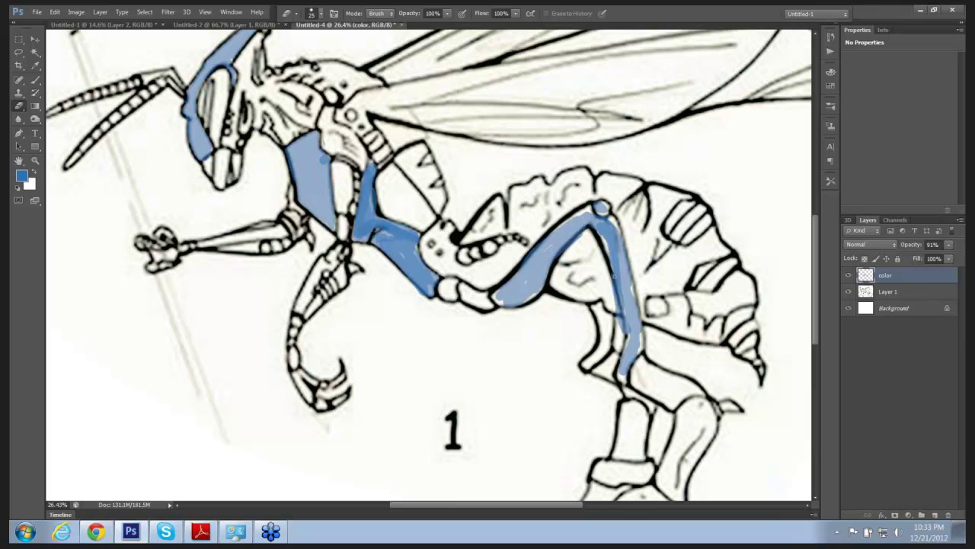
mouse_move(615, 279)
mouse_down()
mouse_move(623, 327)
mouse_move(617, 305)
mouse_move(611, 365)
mouse_up()
Paint the visible part of the far hind leg below the abdomen blue and begin filling the near leg's next segment
key(b)
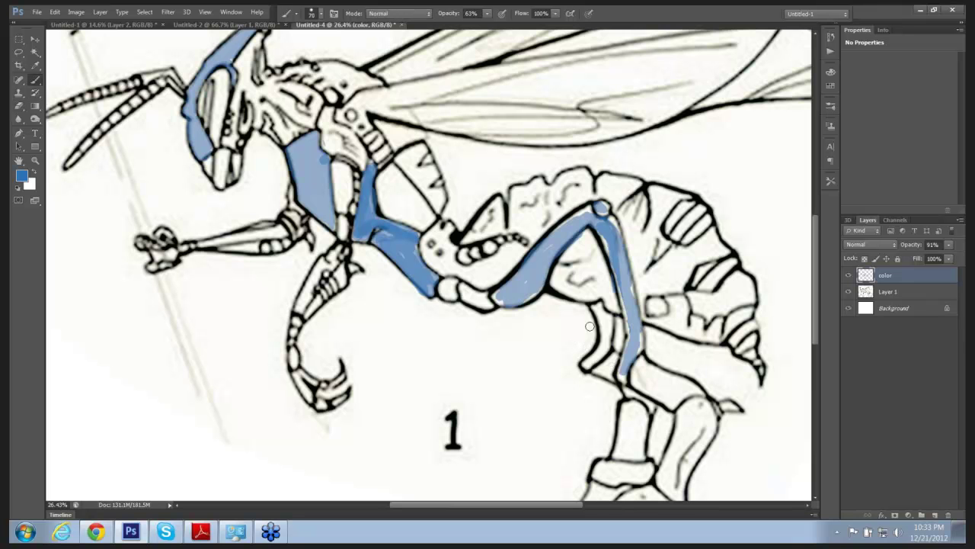
mouse_move(597, 305)
mouse_down()
mouse_move(609, 352)
mouse_move(599, 358)
mouse_move(605, 343)
mouse_move(612, 373)
mouse_up()
mouse_move(638, 368)
mouse_down()
mouse_move(678, 390)
mouse_move(663, 385)
mouse_up()
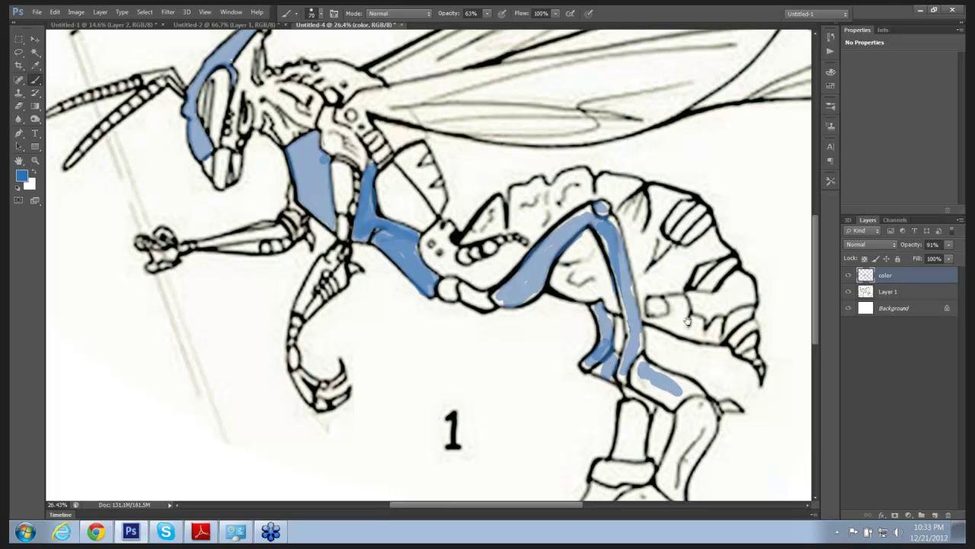
drag(687, 321, 641, 186)
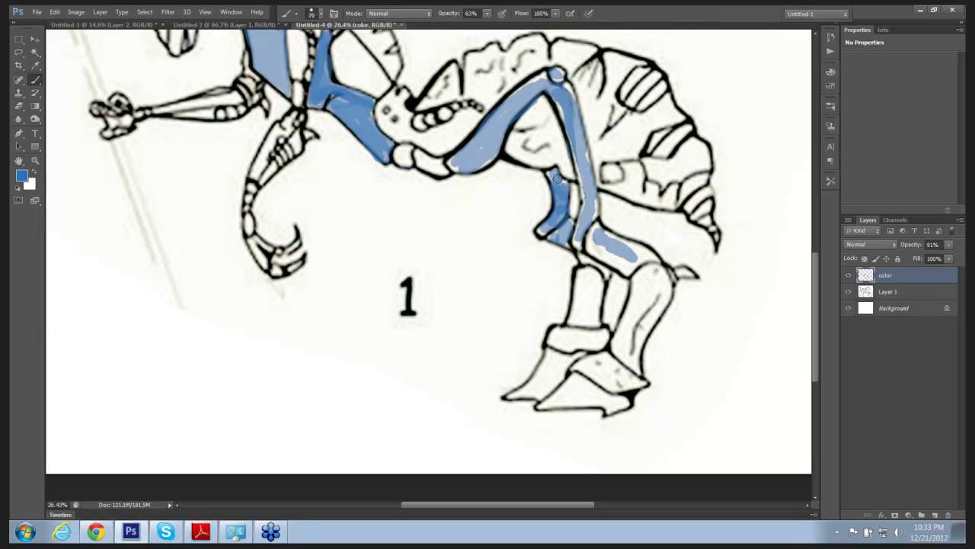
mouse_move(559, 208)
mouse_down()
mouse_move(548, 226)
mouse_move(564, 232)
mouse_move(557, 241)
mouse_up()
key(e)
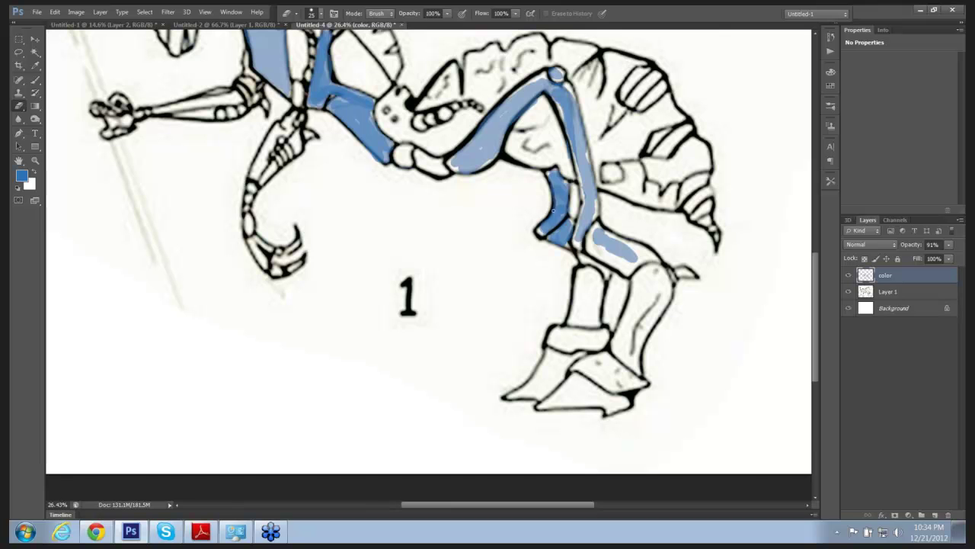
Paint the remaining lower hind leg segments and both feet blue, and undo the last stroke between the legs
key(b)
mouse_move(598, 226)
mouse_down()
mouse_move(597, 254)
mouse_move(621, 270)
mouse_move(611, 249)
mouse_move(636, 262)
mouse_move(599, 238)
mouse_move(613, 256)
mouse_move(592, 280)
mouse_move(586, 263)
mouse_move(595, 277)
mouse_move(581, 289)
mouse_move(584, 311)
mouse_move(595, 299)
mouse_move(575, 307)
mouse_move(591, 339)
mouse_move(560, 333)
mouse_move(554, 379)
mouse_move(565, 359)
mouse_move(532, 387)
mouse_move(541, 394)
mouse_move(545, 354)
mouse_move(557, 362)
mouse_move(579, 355)
mouse_move(522, 390)
mouse_move(555, 387)
mouse_move(513, 398)
mouse_move(570, 390)
mouse_move(562, 401)
mouse_move(570, 394)
mouse_move(547, 401)
mouse_move(578, 382)
mouse_move(579, 396)
mouse_move(597, 394)
mouse_move(616, 413)
mouse_move(629, 377)
mouse_move(590, 365)
mouse_move(603, 374)
mouse_move(604, 362)
mouse_move(594, 366)
mouse_move(602, 357)
mouse_move(616, 379)
mouse_move(644, 281)
mouse_move(650, 300)
mouse_move(634, 343)
mouse_move(651, 305)
mouse_move(644, 324)
mouse_move(650, 281)
mouse_move(641, 272)
mouse_move(686, 274)
mouse_move(641, 335)
mouse_move(629, 325)
mouse_move(665, 263)
mouse_move(643, 283)
mouse_up()
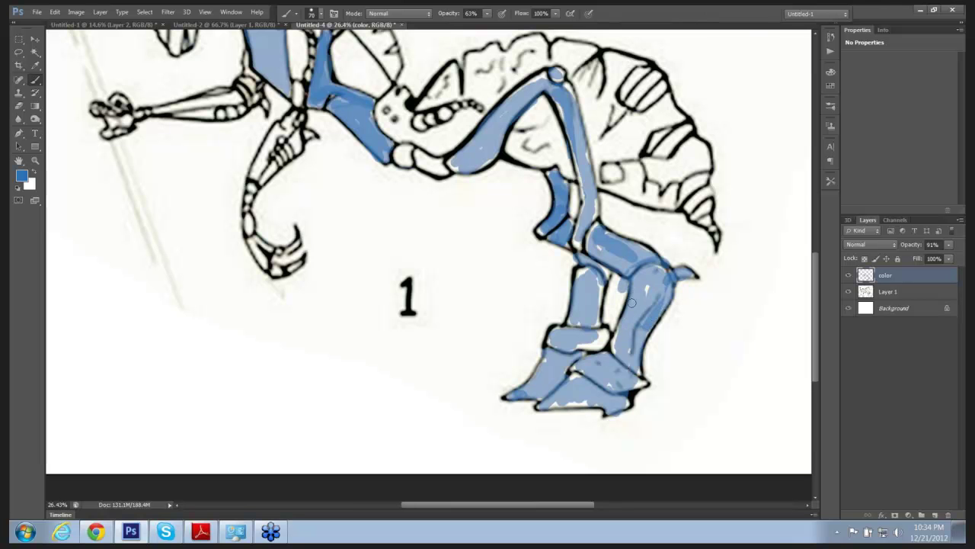
key(ctrl+z)
Erase the blue overspill along the outlines of the lower hind legs and feet
key(e)
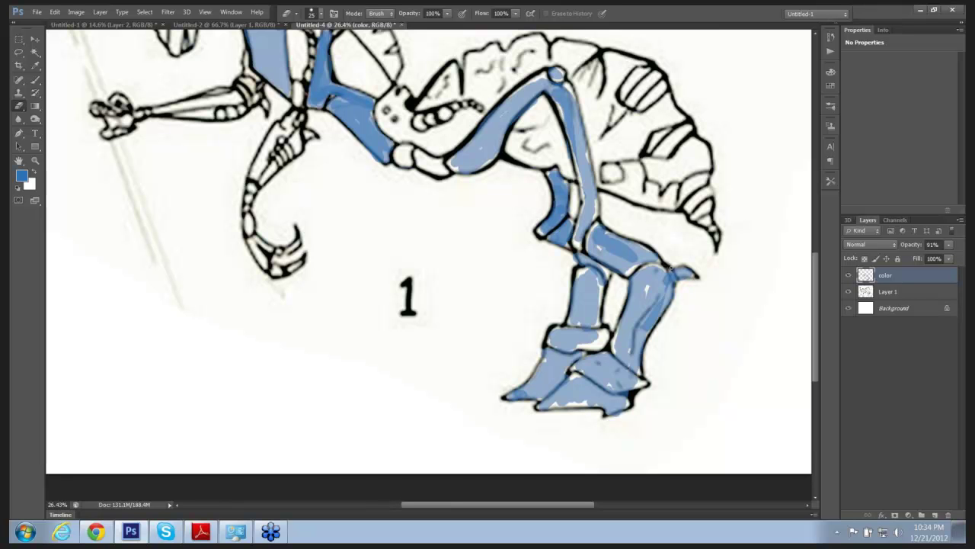
drag(674, 290, 661, 313)
mouse_move(616, 356)
mouse_down()
mouse_move(632, 378)
mouse_move(592, 371)
mouse_move(622, 389)
mouse_up()
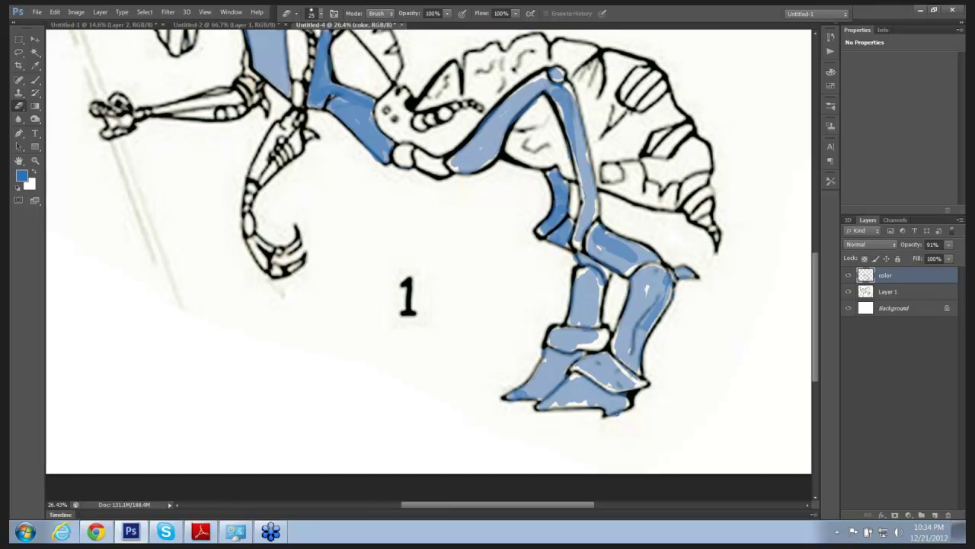
mouse_move(545, 409)
mouse_down()
mouse_move(538, 405)
mouse_move(570, 374)
mouse_up()
Paint the upper segment of the wasp's lowered front leg blue
key(ctrl+space)
drag(666, 241, 647, 238)
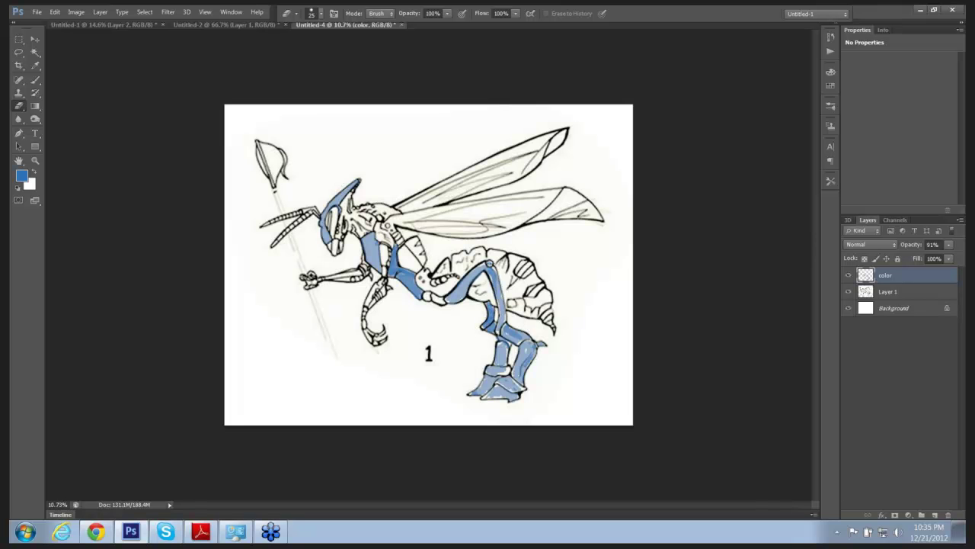
mouse_move(516, 232)
mouse_down()
mouse_move(550, 241)
mouse_move(593, 185)
mouse_move(746, 124)
mouse_up()
key(b)
mouse_move(293, 317)
mouse_down()
mouse_move(282, 346)
mouse_move(275, 330)
mouse_move(247, 398)
mouse_move(241, 386)
mouse_move(273, 352)
mouse_move(294, 343)
mouse_move(297, 366)
mouse_move(267, 397)
mouse_move(302, 323)
mouse_up()
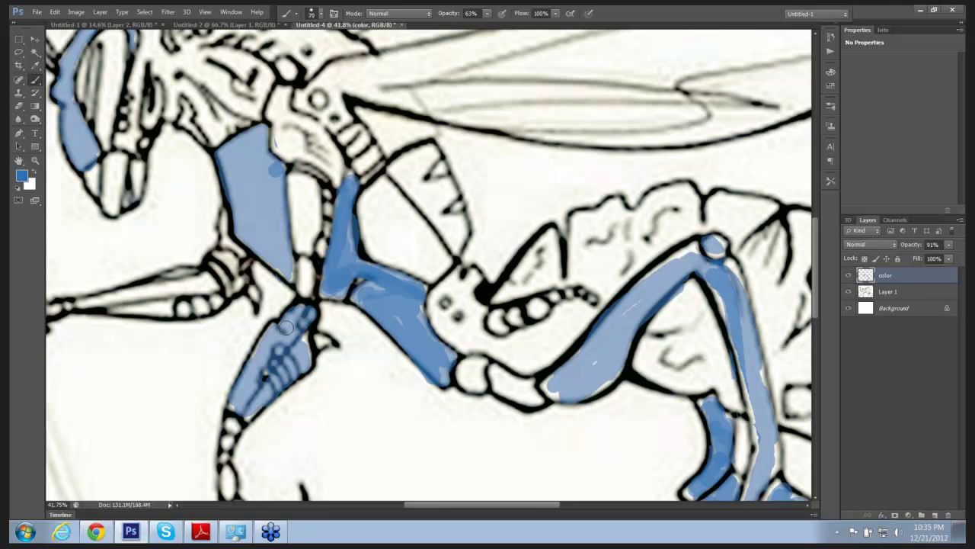
Erase the blue over the ridges and outlines of the lowered front leg's upper segment, undoing one stray eraser stroke
key(e)
mouse_move(306, 303)
mouse_down()
mouse_move(310, 329)
mouse_move(290, 384)
mouse_move(283, 365)
mouse_up()
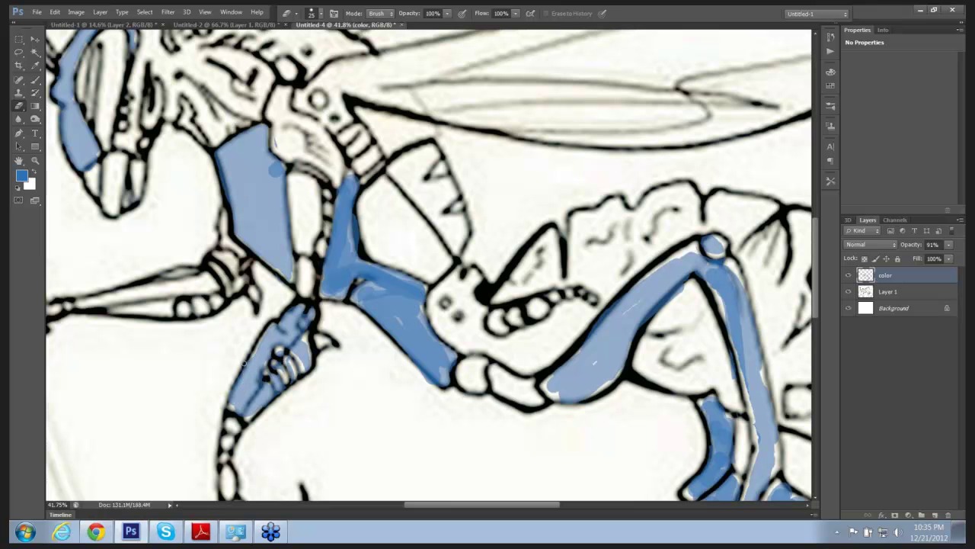
drag(239, 375, 228, 413)
key(ctrl+z)
mouse_move(287, 351)
mouse_down()
mouse_move(302, 328)
mouse_move(297, 320)
mouse_move(281, 330)
mouse_up()
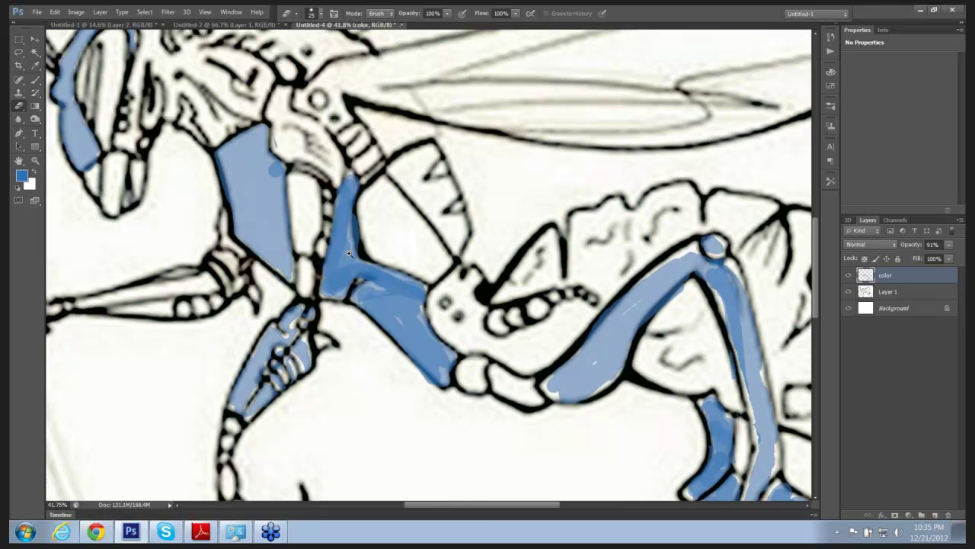
Paint the forearm of the wasp's raised front leg and the narrow piece beside the chest plate blue
scroll(350, 253, up, 1)
scroll(367, 250, up, 2)
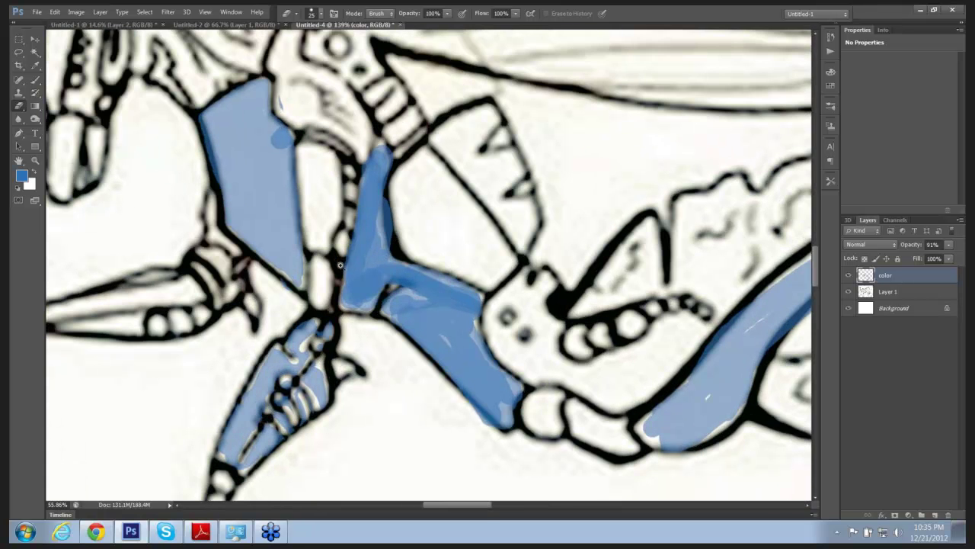
scroll(341, 265, down, 1)
scroll(354, 282, up, 2)
key(b)
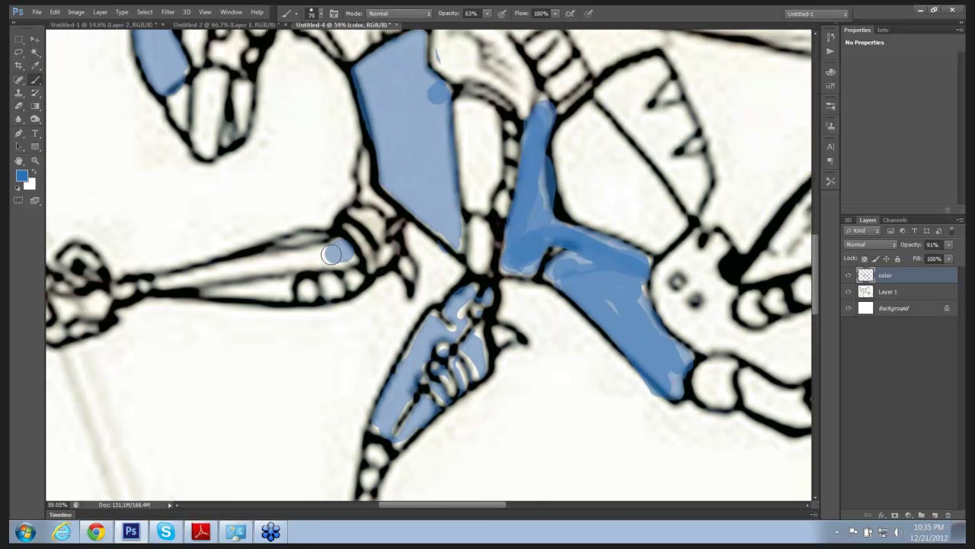
mouse_move(332, 254)
mouse_down()
mouse_move(234, 279)
mouse_move(223, 278)
mouse_move(270, 265)
mouse_move(171, 282)
mouse_move(297, 276)
mouse_up()
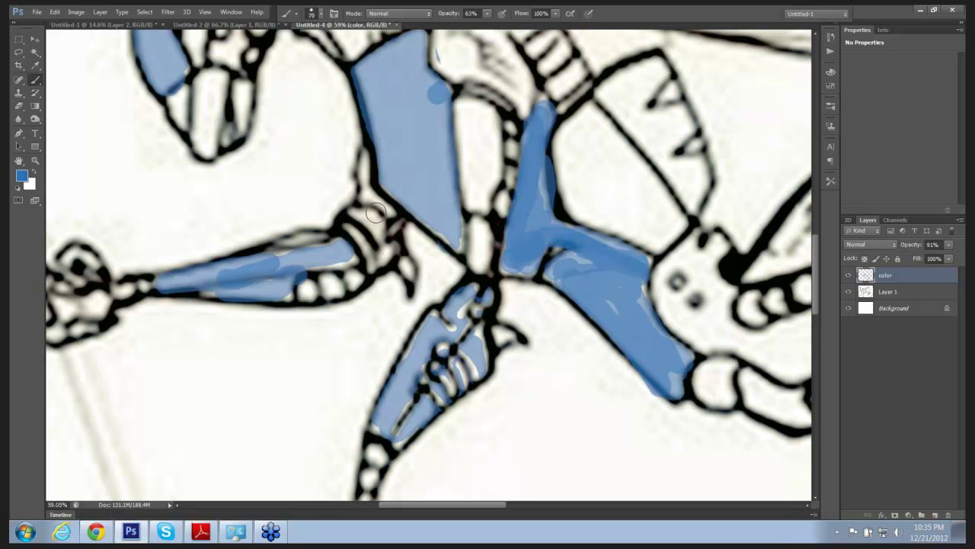
drag(366, 158, 383, 215)
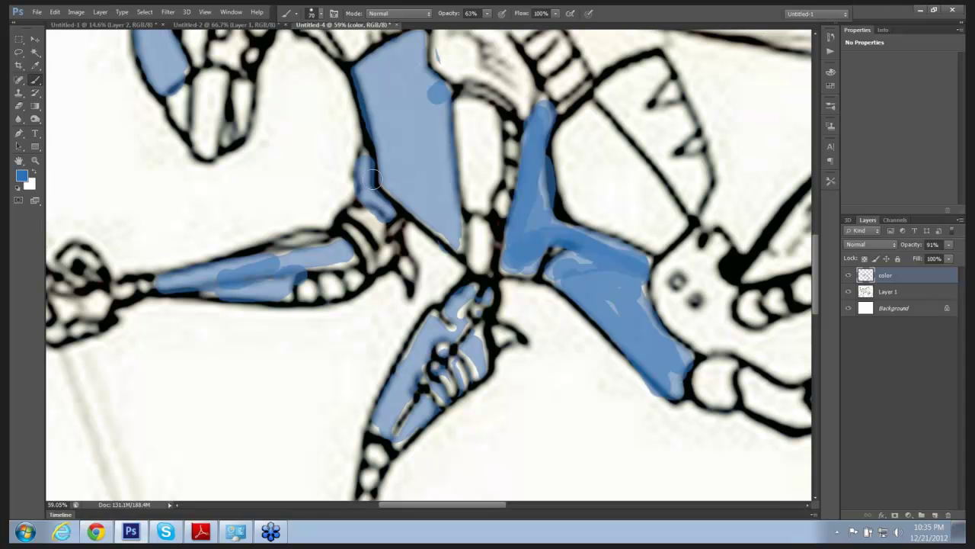
drag(372, 179, 367, 158)
Erase the blue overspill along the raised front leg's forearm lines and the narrow piece beside the chest plate
key(e)
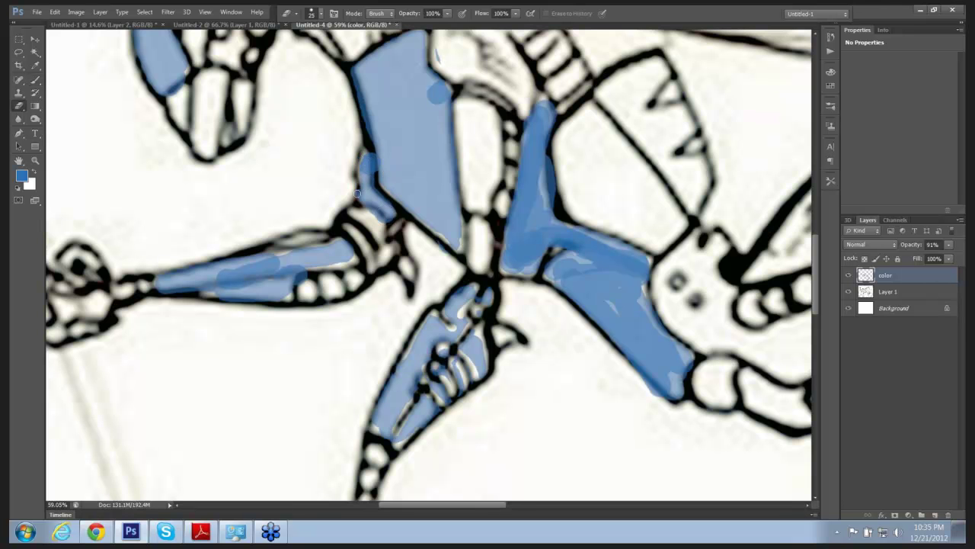
mouse_move(357, 194)
mouse_down()
mouse_move(362, 171)
mouse_move(374, 174)
mouse_move(393, 226)
mouse_up()
drag(200, 289, 320, 269)
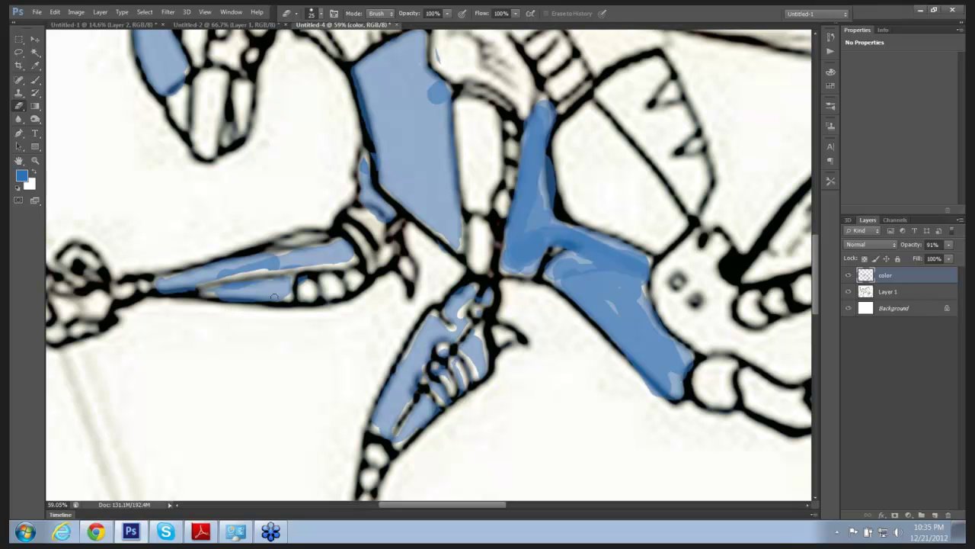
Paint the raised front leg's elbow joint and round forearm segments blue, and erase the overspill there and along the chest plate's edge
key(b)
mouse_move(324, 286)
mouse_down()
mouse_move(374, 255)
mouse_move(362, 226)
mouse_move(406, 269)
mouse_move(362, 237)
mouse_move(401, 250)
mouse_move(393, 271)
mouse_move(403, 250)
mouse_move(390, 260)
mouse_move(410, 296)
mouse_move(397, 278)
mouse_move(354, 295)
mouse_move(339, 272)
mouse_move(348, 296)
mouse_move(313, 272)
mouse_move(317, 302)
mouse_move(304, 272)
mouse_move(309, 304)
mouse_up()
key(e)
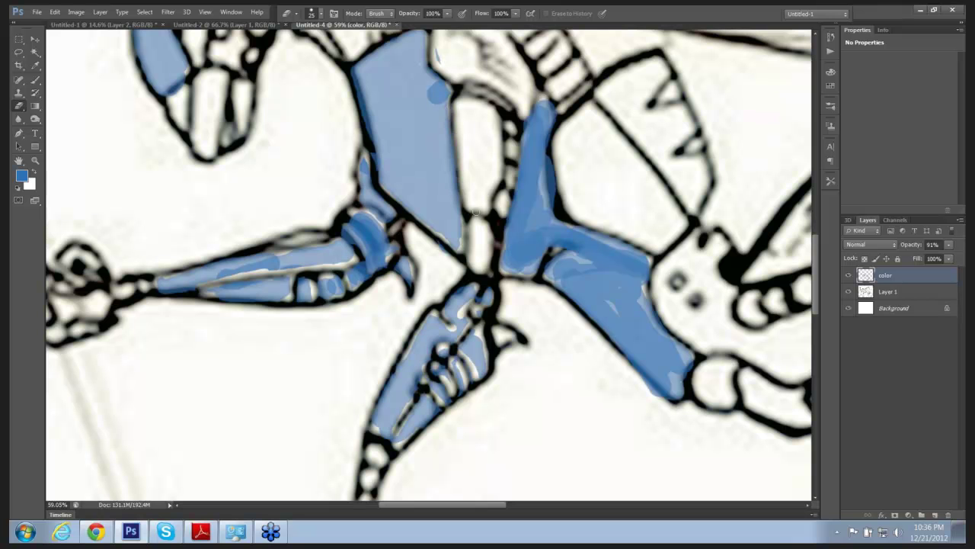
mouse_move(477, 212)
mouse_down()
mouse_move(448, 131)
mouse_move(460, 205)
mouse_up()
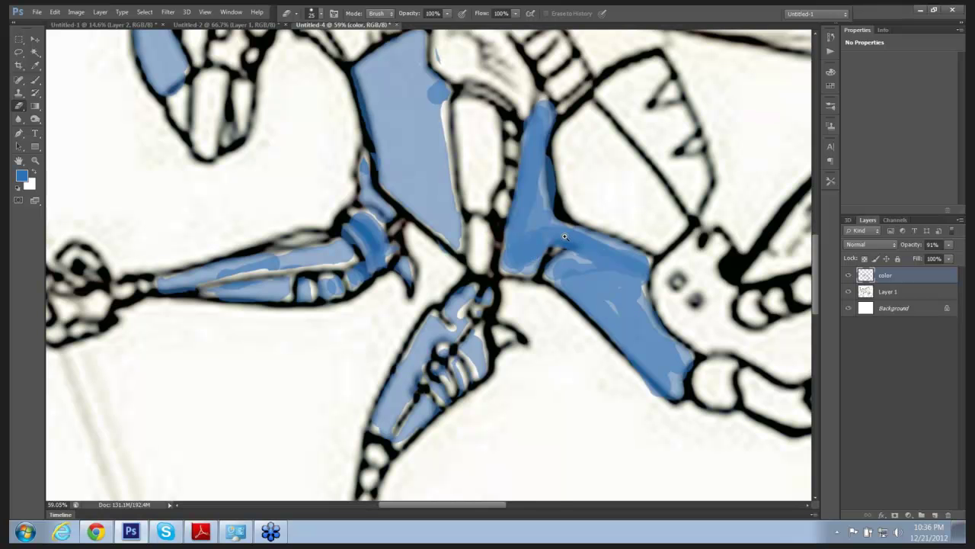
Set the color layer's opacity to 100%
scroll(565, 237, down, 6)
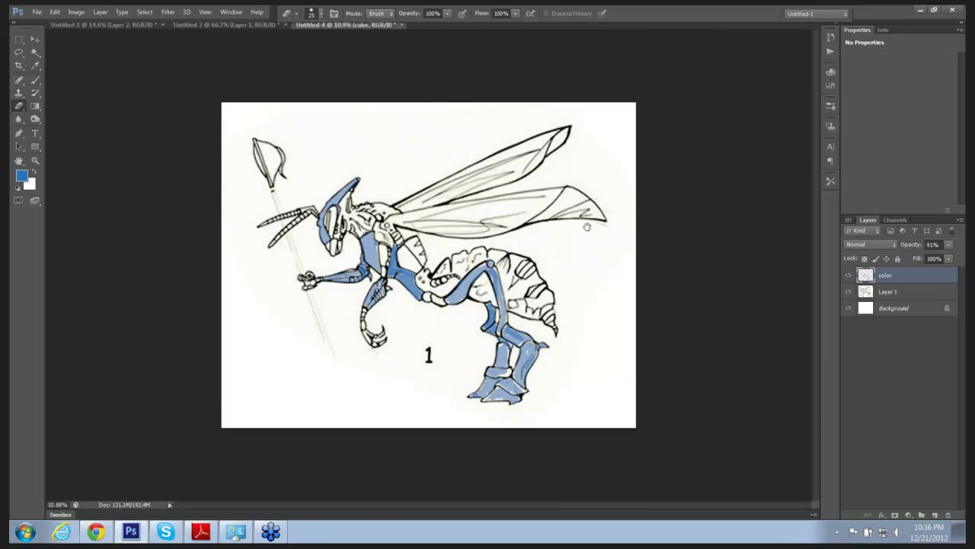
scroll(587, 227, down, 2)
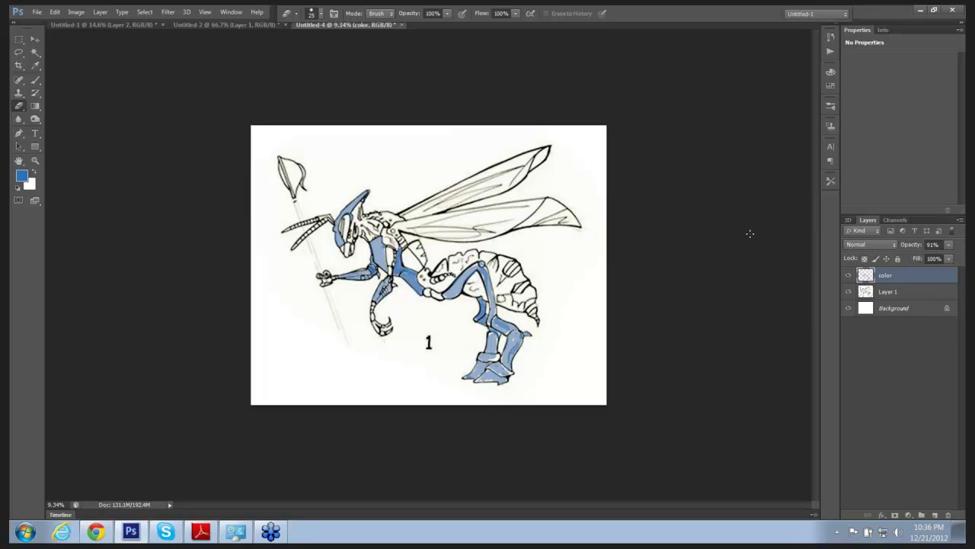
click(949, 244)
mouse_move(951, 258)
mouse_down()
mouse_move(964, 260)
mouse_move(900, 260)
mouse_move(965, 259)
mouse_up()
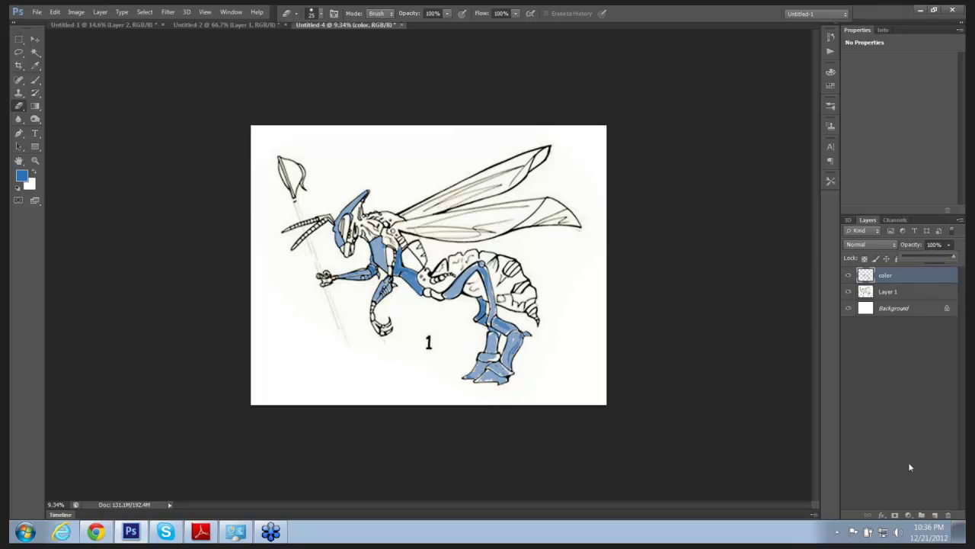
Add a new layer above the color layer and name it color2
click(934, 513)
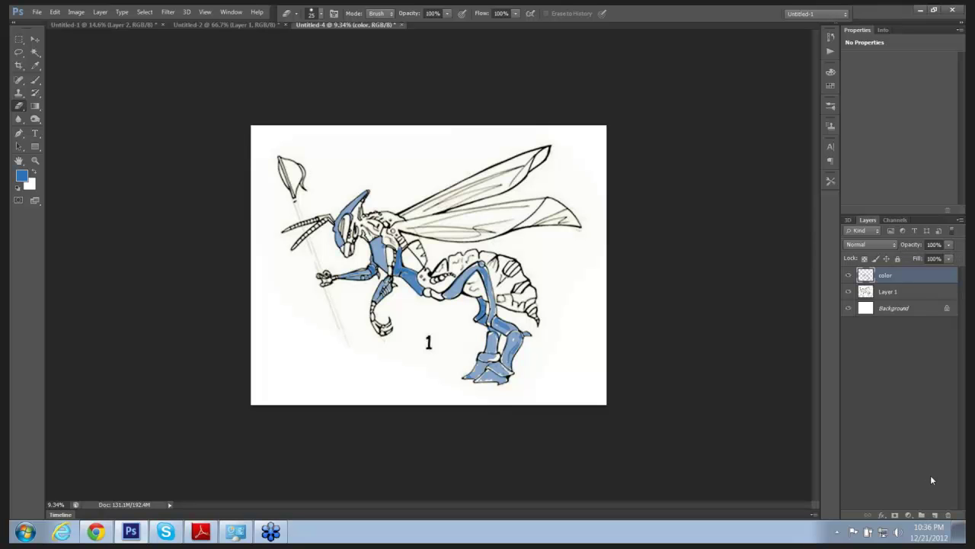
click(935, 516)
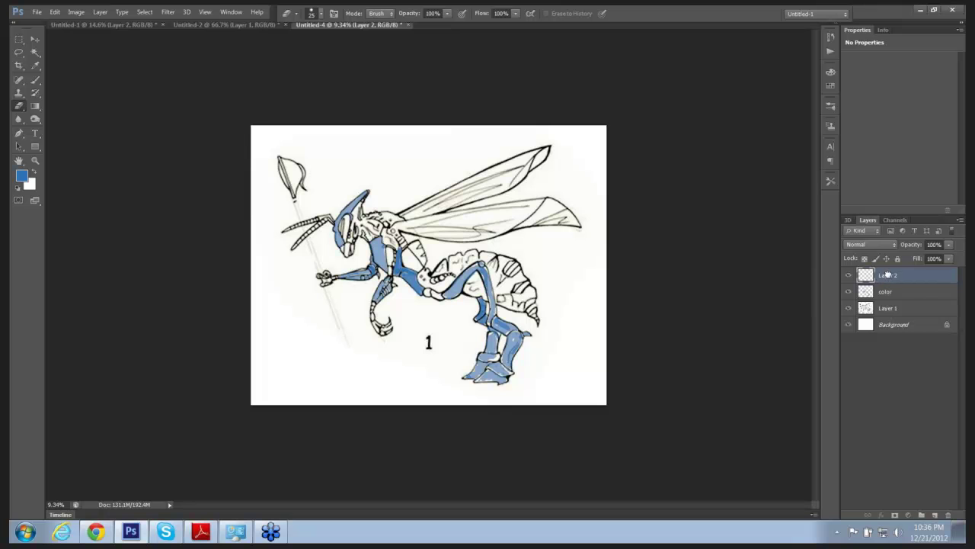
double_click(889, 276)
text(color2)
key(Return)
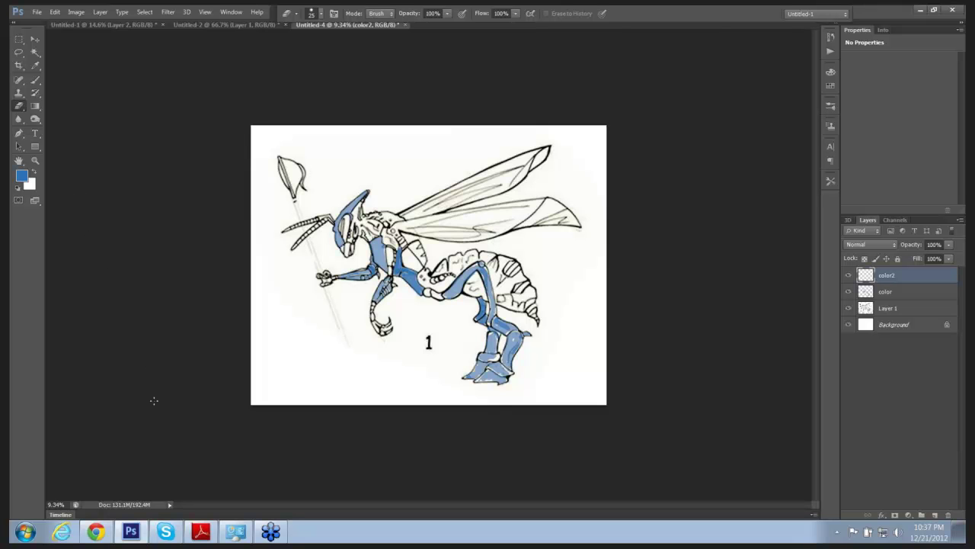
Switch to Chrome and examine blue's opposite color, orange, on the Interactive Color Wheel page
click(106, 536)
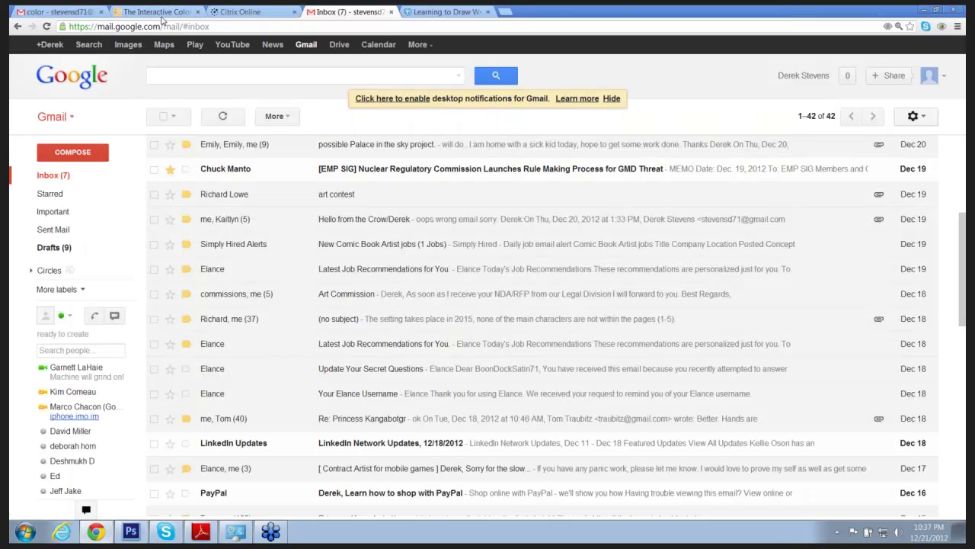
click(78, 16)
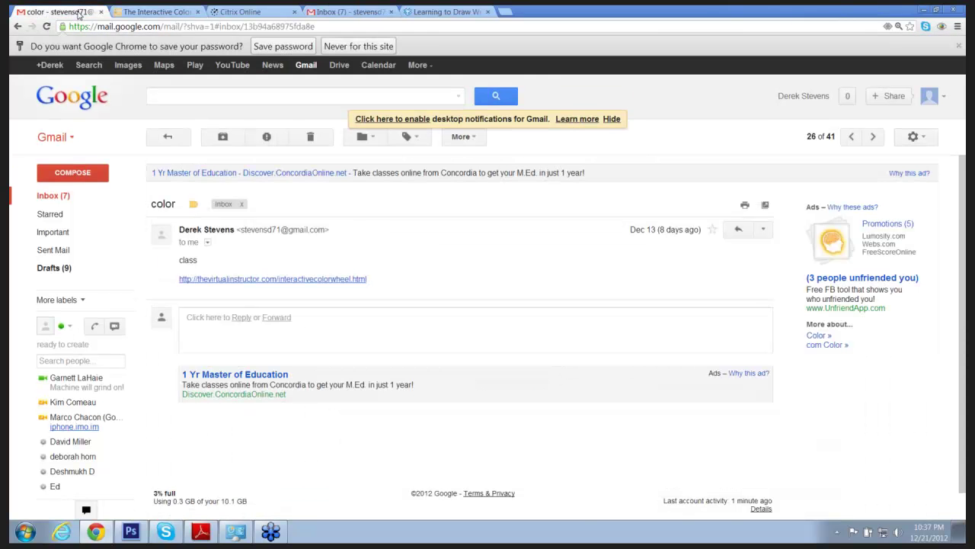
click(151, 10)
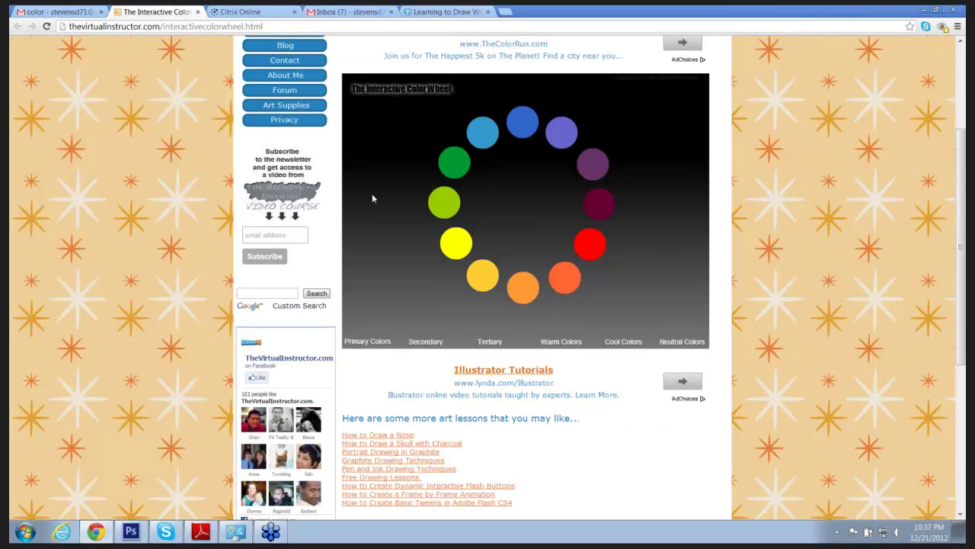
mouse_move(522, 126)
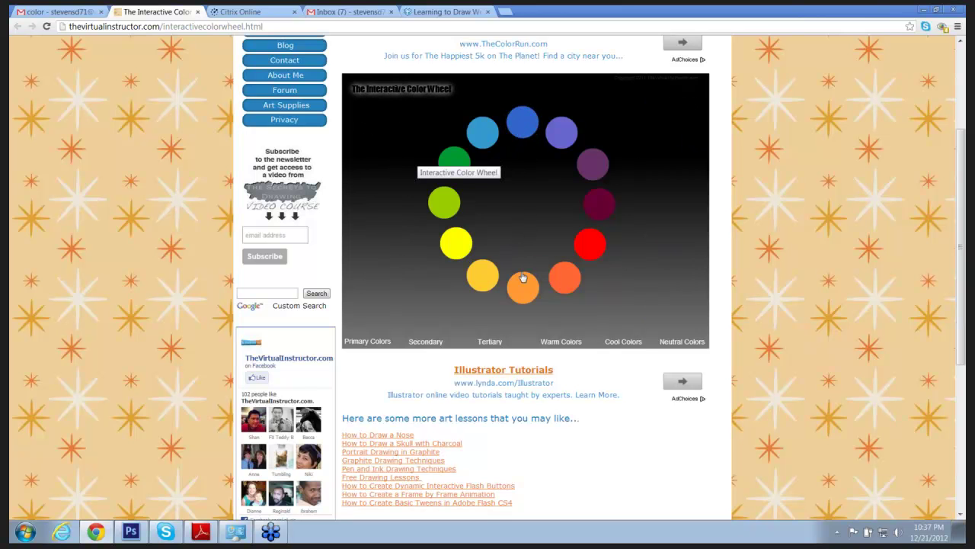
mouse_move(523, 291)
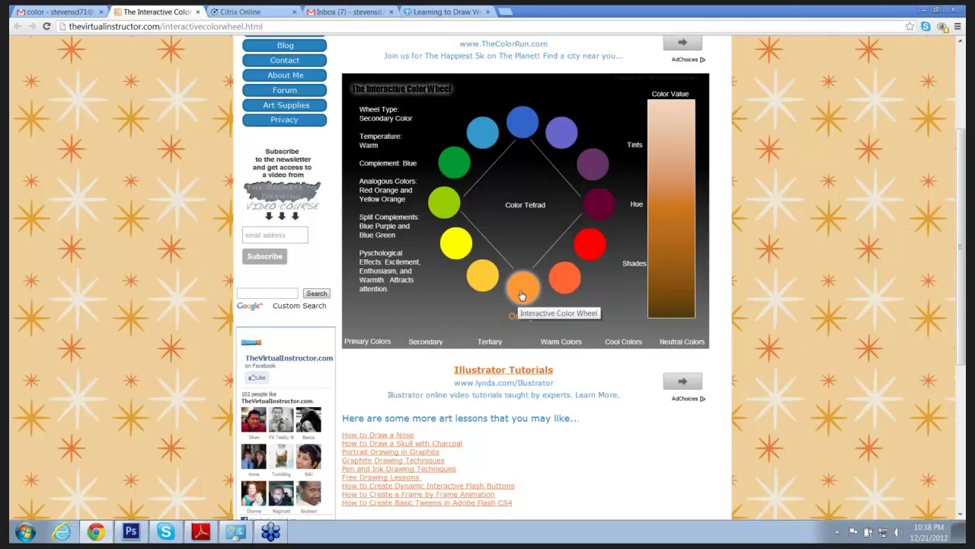
Return to Photoshop and set the foreground color to orange, hex e5801e
click(130, 531)
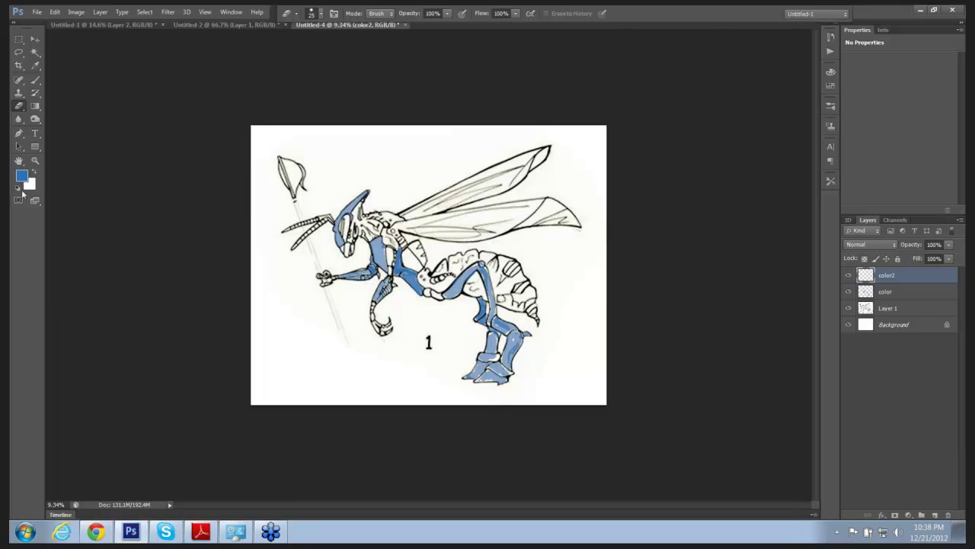
click(22, 176)
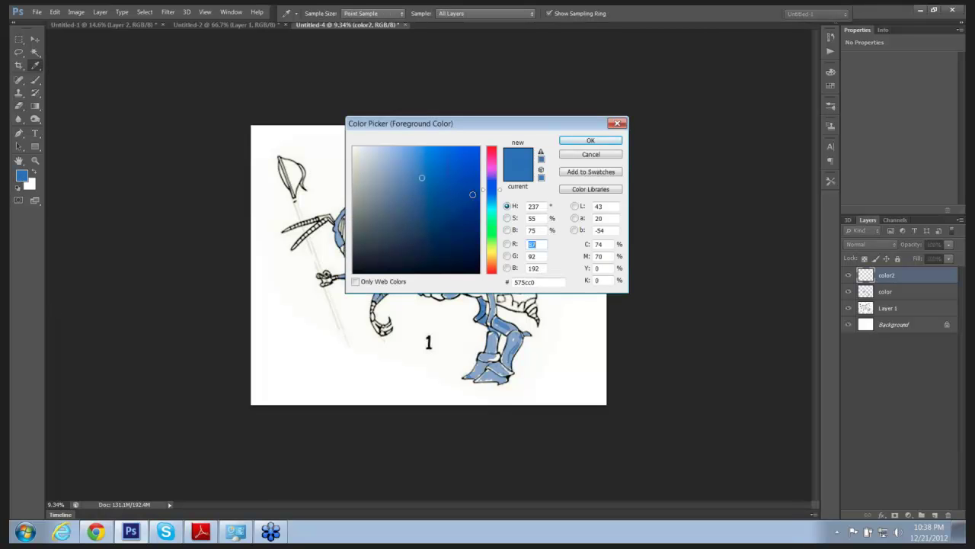
click(484, 189)
drag(484, 189, 485, 260)
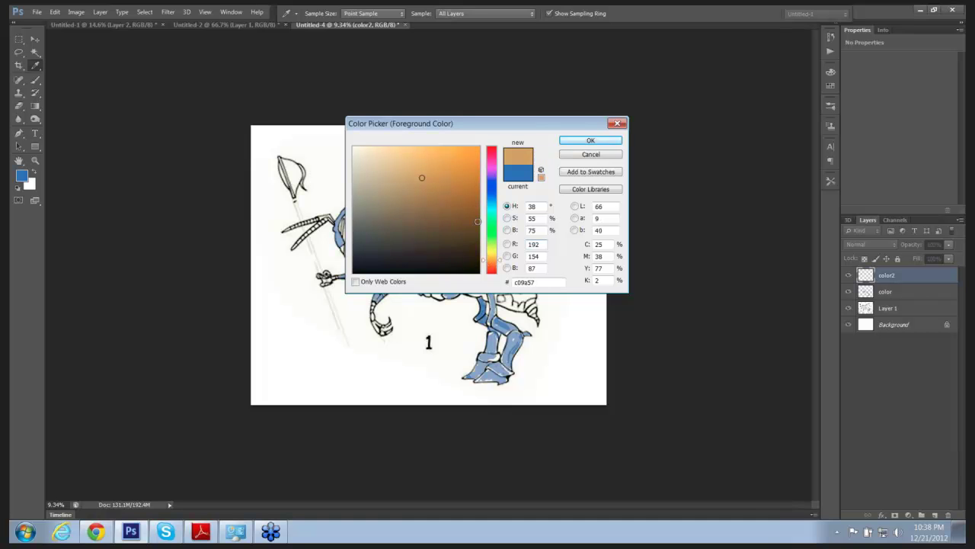
click(486, 264)
mouse_move(467, 229)
mouse_down()
mouse_move(465, 207)
mouse_move(446, 201)
mouse_move(462, 159)
mouse_up()
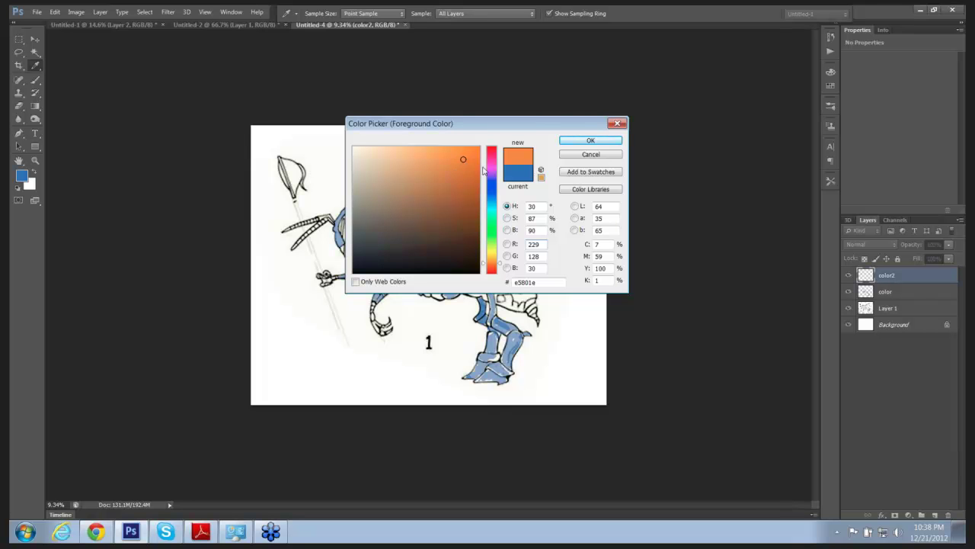
click(580, 143)
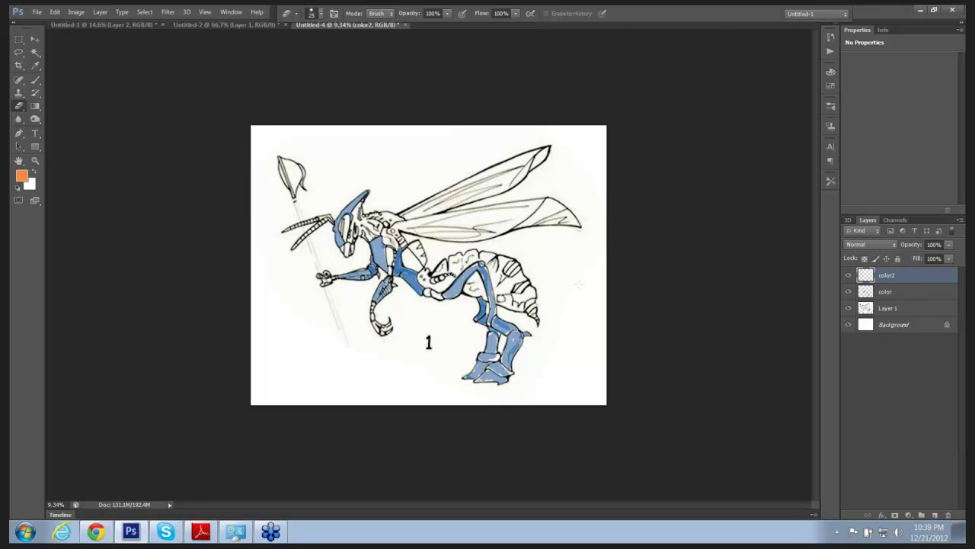
Paint the wasp's upper back in front of the wings orange on the color2 layer, and erase the overspill over its outlines
ctrl+click(466, 231)
drag(466, 231, 470, 233)
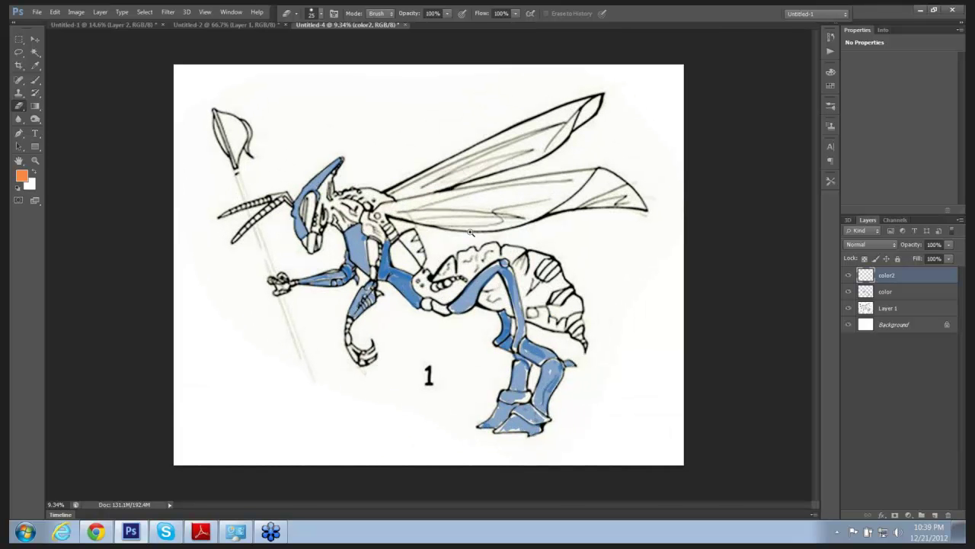
ctrl+click(436, 213)
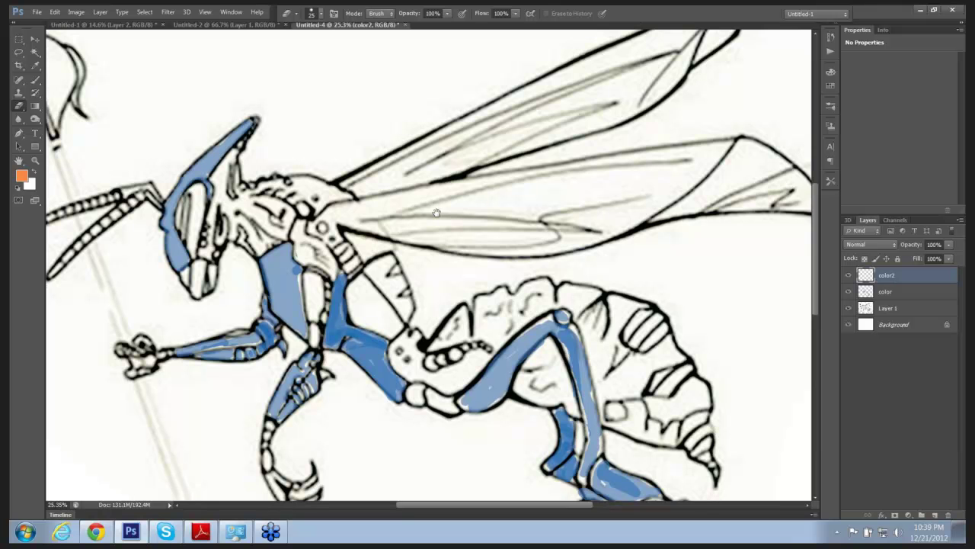
drag(436, 213, 457, 214)
key(b)
mouse_move(360, 195)
mouse_down()
mouse_move(338, 185)
mouse_move(314, 194)
mouse_move(282, 187)
mouse_move(341, 208)
mouse_move(361, 199)
mouse_move(300, 183)
mouse_move(351, 190)
mouse_up()
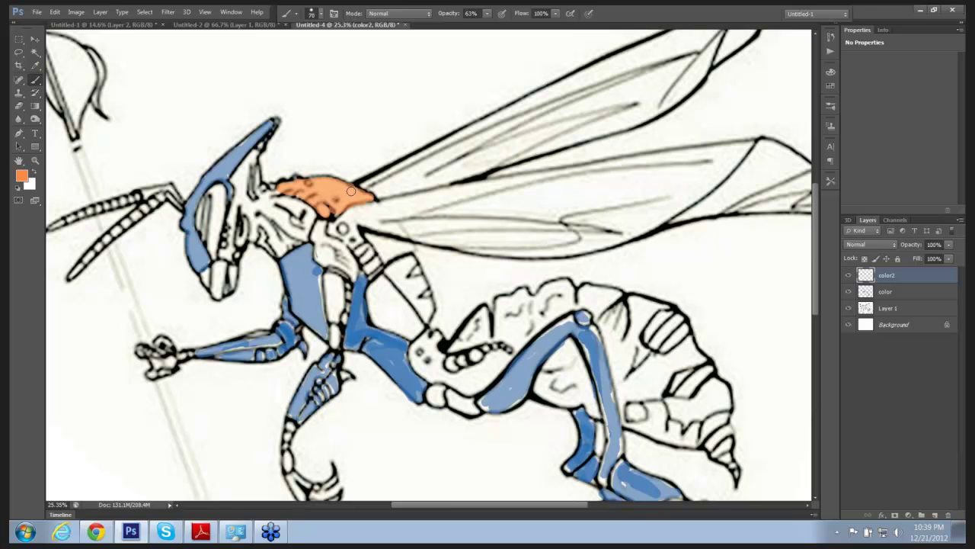
key(e)
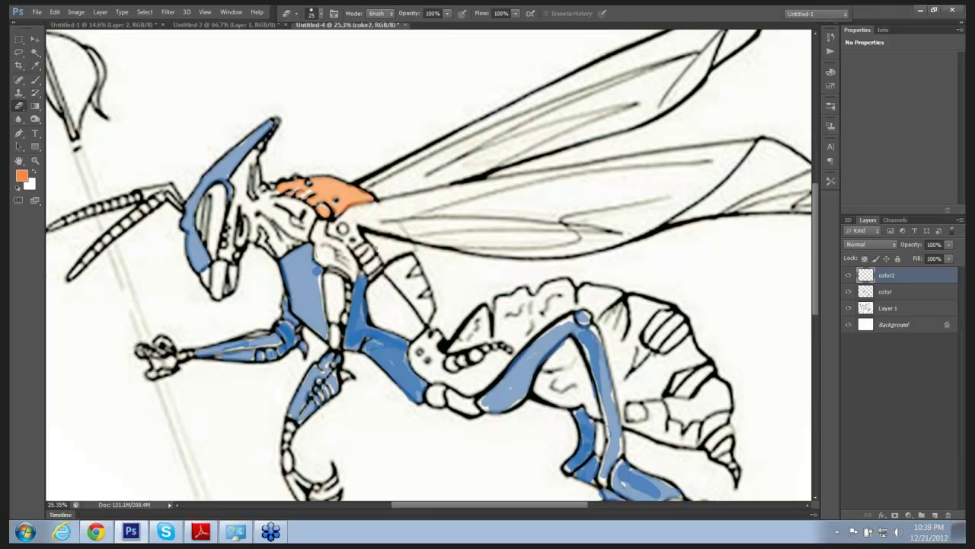
Paint the area under the wing base and the two plates below it orange, and erase the overspill along their outlines
key(b)
mouse_move(369, 232)
mouse_down()
mouse_move(387, 253)
mouse_move(398, 248)
mouse_move(390, 250)
mouse_up()
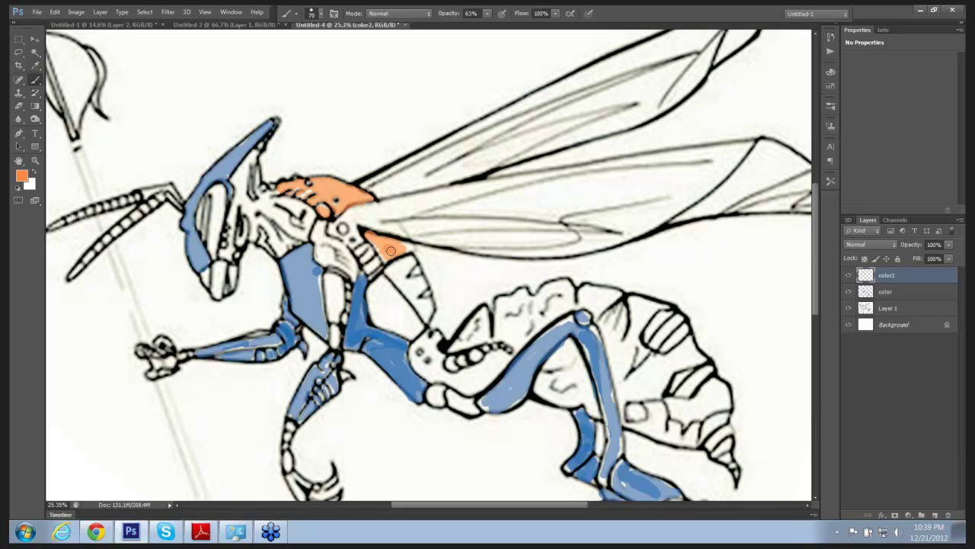
key(e)
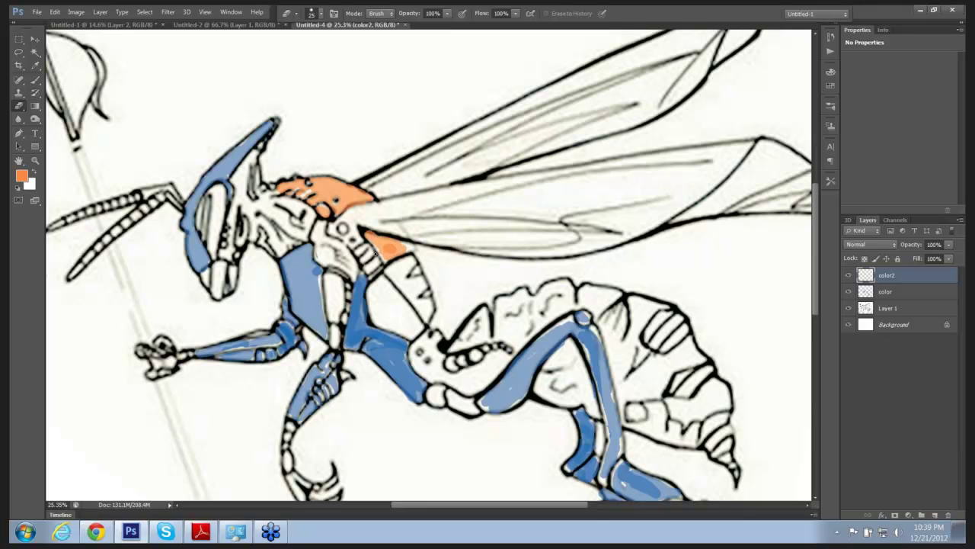
key(b)
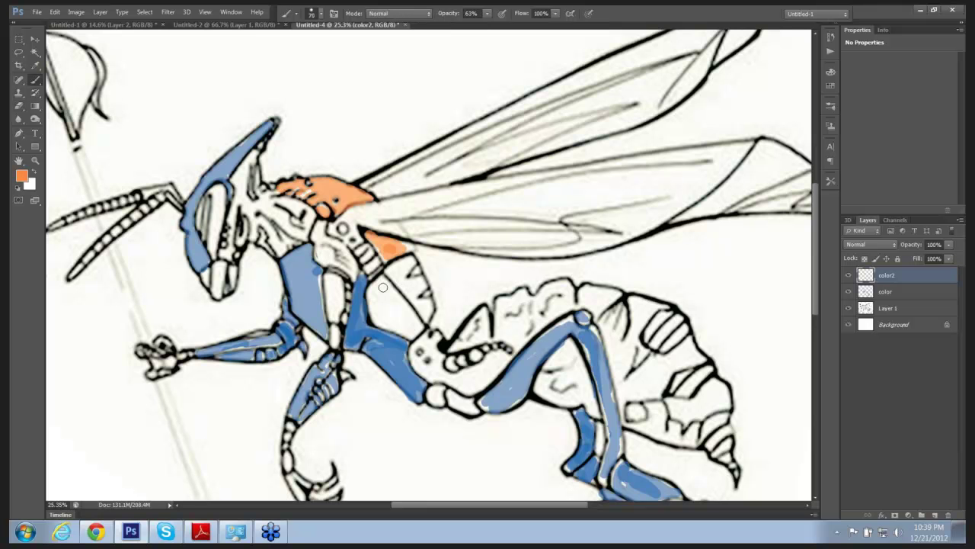
mouse_move(377, 281)
mouse_down()
mouse_move(393, 326)
mouse_move(384, 291)
mouse_move(415, 338)
mouse_move(402, 326)
mouse_move(405, 314)
mouse_move(413, 322)
mouse_move(403, 301)
mouse_move(379, 296)
mouse_move(379, 313)
mouse_move(408, 335)
mouse_move(411, 262)
mouse_move(394, 270)
mouse_move(425, 305)
mouse_move(392, 273)
mouse_move(427, 317)
mouse_move(408, 303)
mouse_up()
key(e)
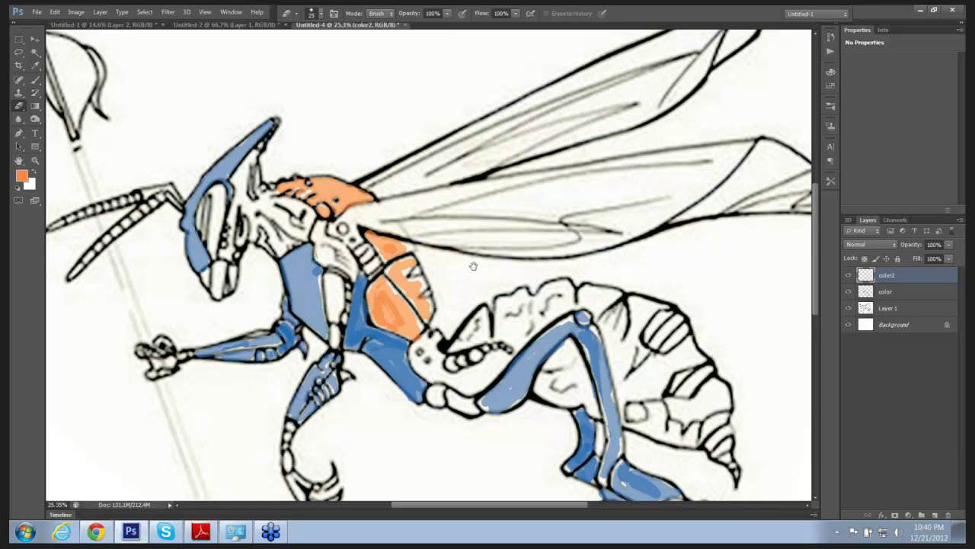
Paint the wasp's waist and striped abdomen orange around the blue hind leg, down to the stinger
mouse_move(470, 267)
mouse_down()
mouse_move(464, 240)
mouse_move(436, 218)
mouse_up()
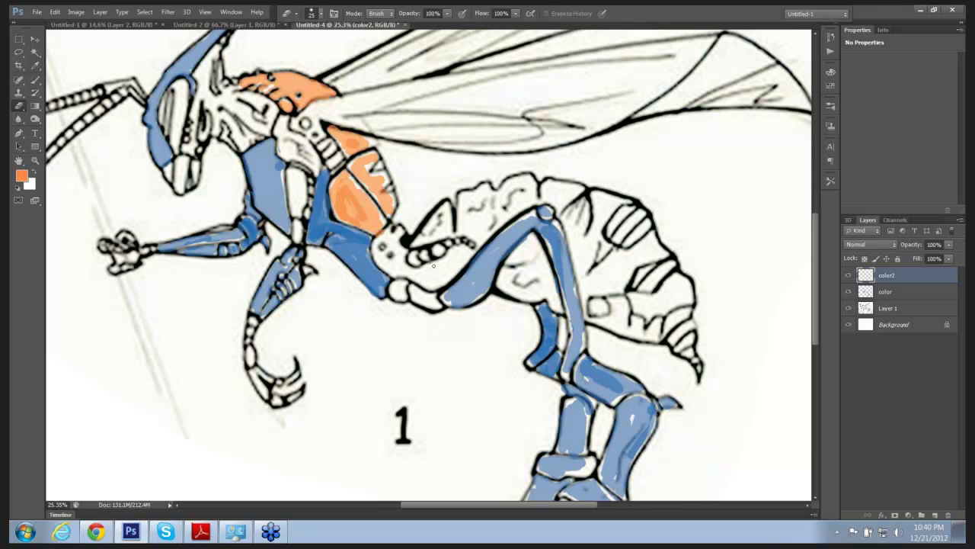
key(b)
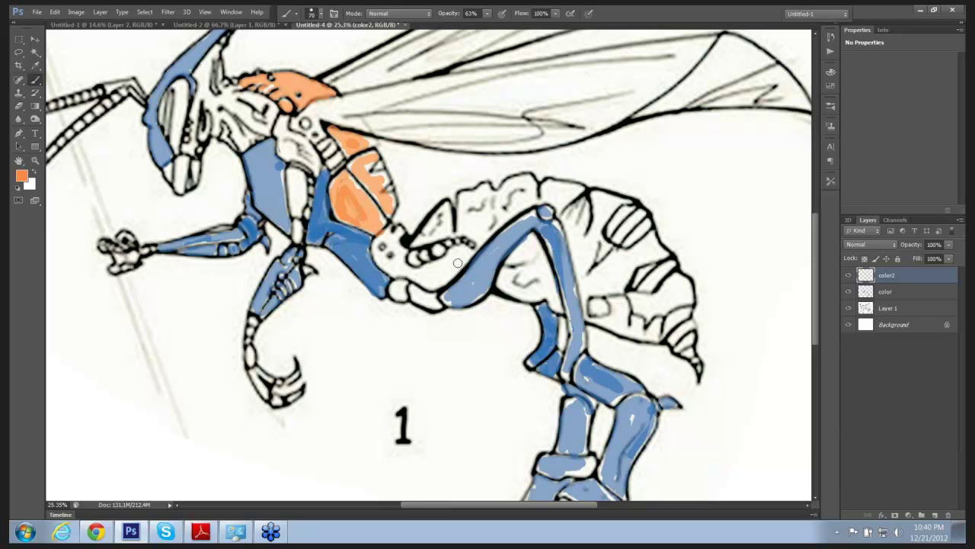
mouse_move(460, 257)
mouse_down()
mouse_move(441, 272)
mouse_move(423, 267)
mouse_move(450, 276)
mouse_move(416, 279)
mouse_move(379, 255)
mouse_move(391, 241)
mouse_move(380, 246)
mouse_move(397, 230)
mouse_move(410, 270)
mouse_move(435, 249)
mouse_move(421, 237)
mouse_move(436, 216)
mouse_move(446, 230)
mouse_move(475, 204)
mouse_move(479, 219)
mouse_move(481, 200)
mouse_move(463, 255)
mouse_move(527, 192)
mouse_move(472, 193)
mouse_move(468, 200)
mouse_move(503, 201)
mouse_move(495, 218)
mouse_move(534, 190)
mouse_move(561, 200)
mouse_move(573, 190)
mouse_move(585, 296)
mouse_up()
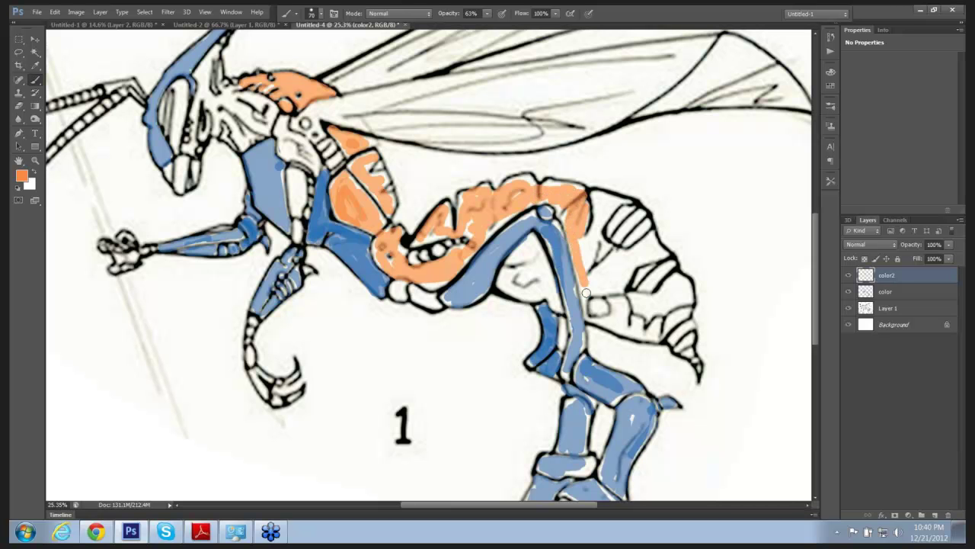
mouse_move(532, 246)
mouse_down()
mouse_move(510, 276)
mouse_move(524, 255)
mouse_move(554, 303)
mouse_move(526, 272)
mouse_move(509, 289)
mouse_move(533, 290)
mouse_move(532, 253)
mouse_move(427, 307)
mouse_move(390, 294)
mouse_up()
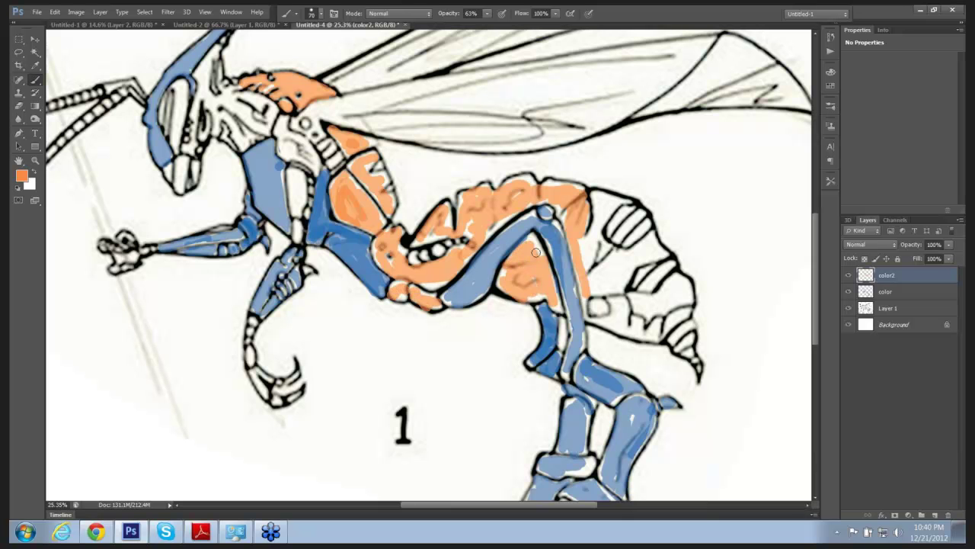
mouse_move(595, 233)
mouse_down()
mouse_move(600, 203)
mouse_move(601, 254)
mouse_move(636, 248)
mouse_move(615, 285)
mouse_move(598, 280)
mouse_move(605, 304)
mouse_move(636, 327)
mouse_move(661, 299)
mouse_move(653, 323)
mouse_move(684, 302)
mouse_move(690, 347)
mouse_move(673, 293)
mouse_move(631, 266)
mouse_move(647, 239)
mouse_move(622, 238)
mouse_move(626, 223)
mouse_move(617, 226)
mouse_move(634, 236)
mouse_move(647, 227)
mouse_move(669, 264)
mouse_move(622, 206)
mouse_move(544, 181)
mouse_move(515, 183)
mouse_move(447, 212)
mouse_move(467, 232)
mouse_move(462, 240)
mouse_move(438, 209)
mouse_move(412, 236)
mouse_up()
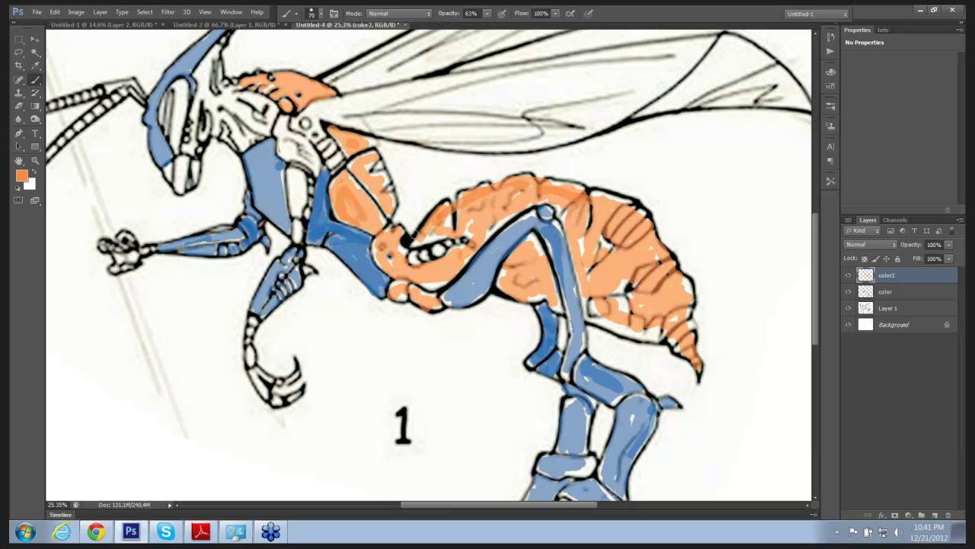
key(e)
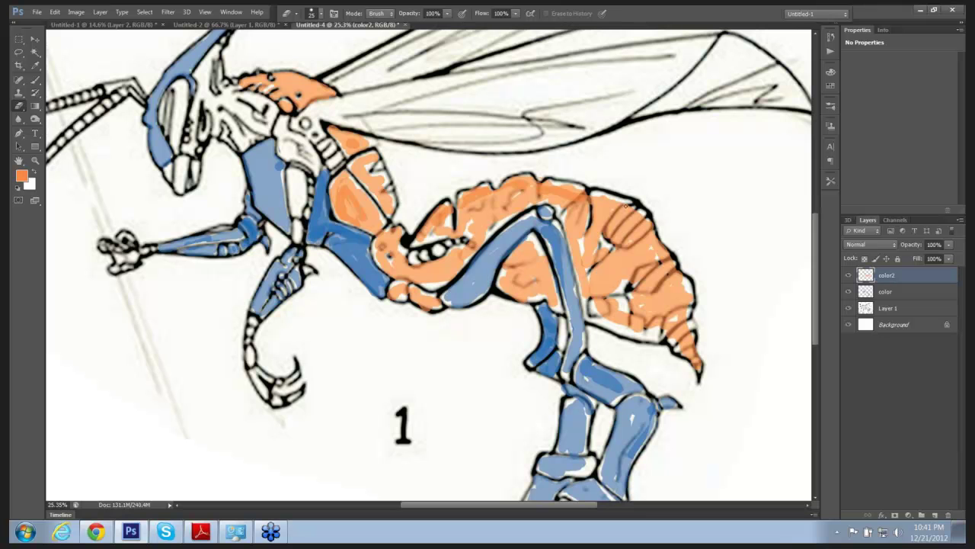
Erase the orange paint over the segment and crease lines across the wasp's abdomen, down to the stinger
mouse_move(627, 204)
mouse_down()
mouse_move(606, 232)
mouse_move(625, 221)
mouse_move(631, 236)
mouse_move(646, 237)
mouse_up()
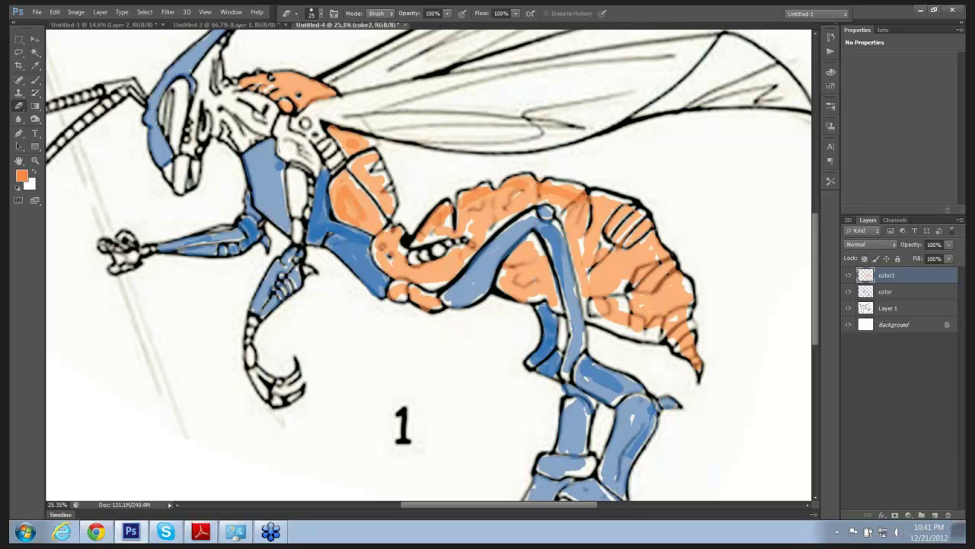
mouse_move(645, 264)
mouse_down()
mouse_move(631, 287)
mouse_move(672, 255)
mouse_up()
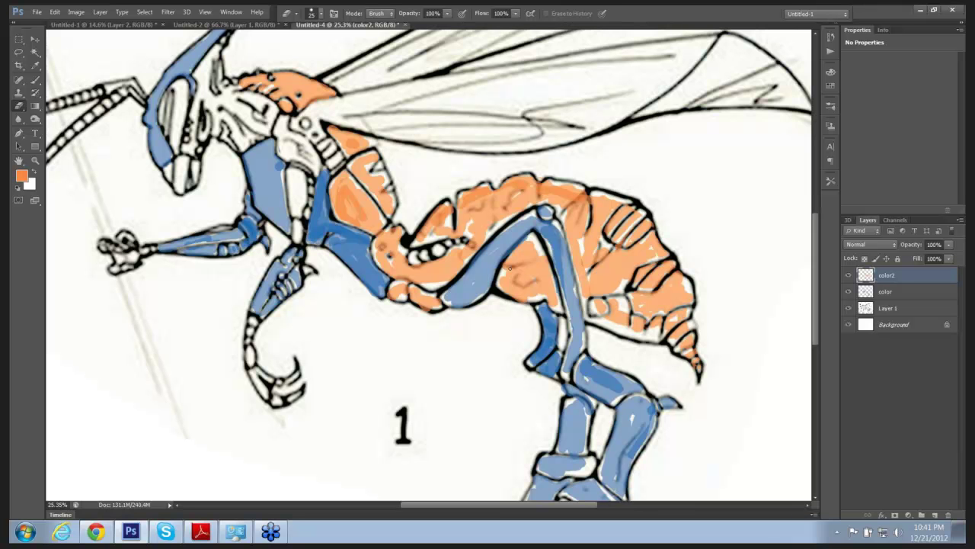
drag(505, 266, 529, 283)
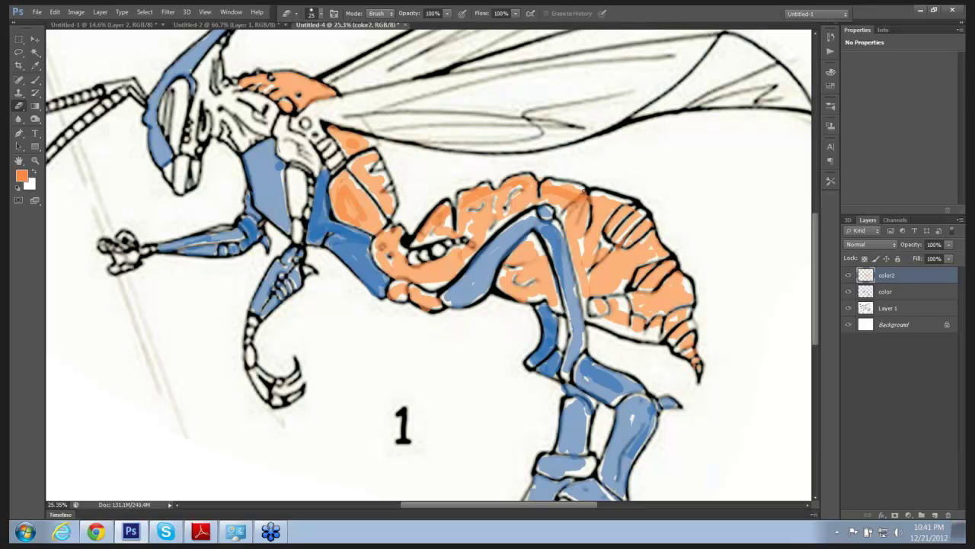
drag(586, 191, 589, 219)
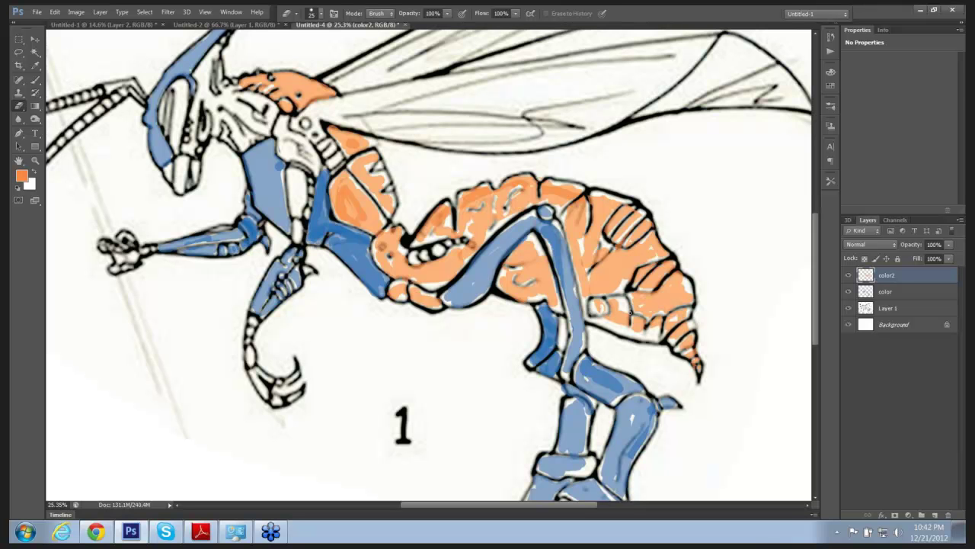
mouse_move(650, 323)
mouse_down()
mouse_move(664, 326)
mouse_move(690, 309)
mouse_up()
drag(655, 296, 655, 295)
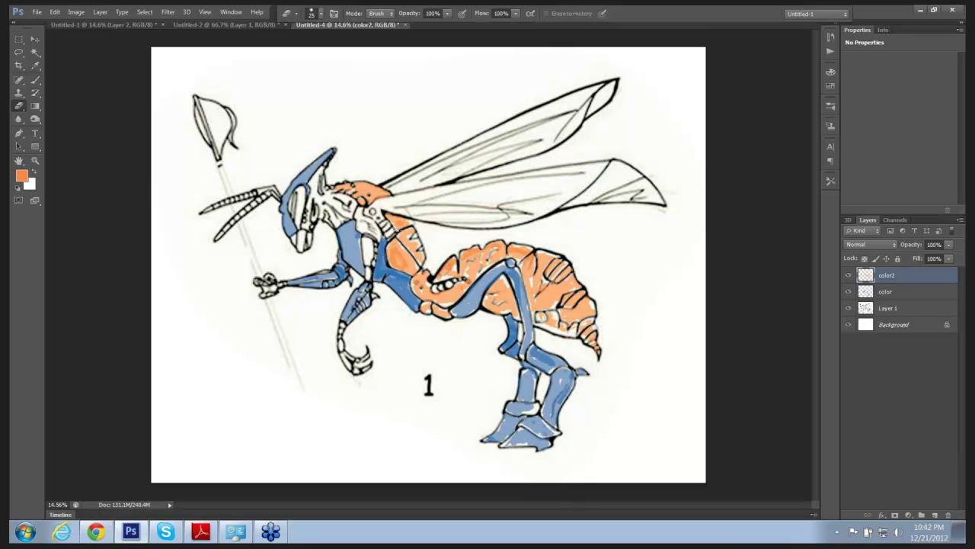
Paint the wasp's neck and the area behind its eye orange with the Brush tool
key(b)
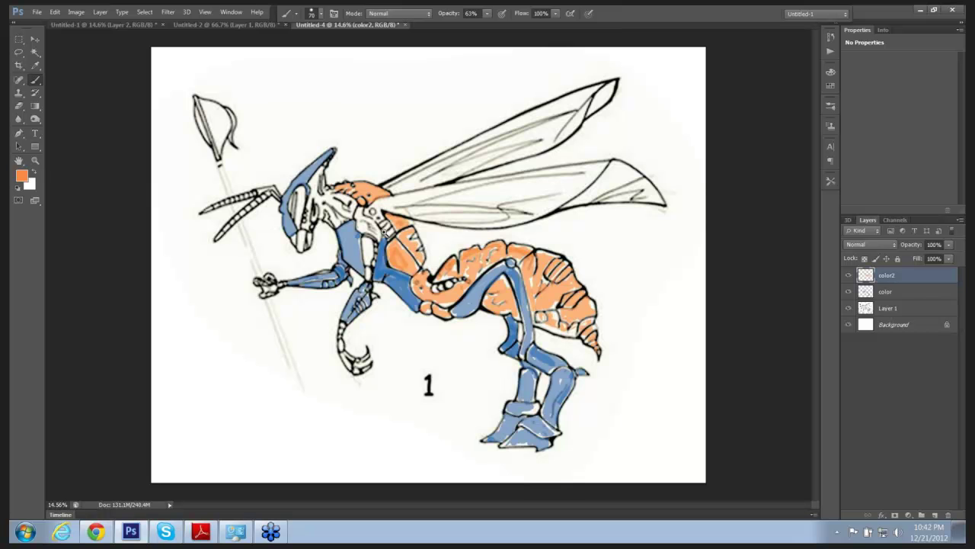
scroll(388, 234, up, 1)
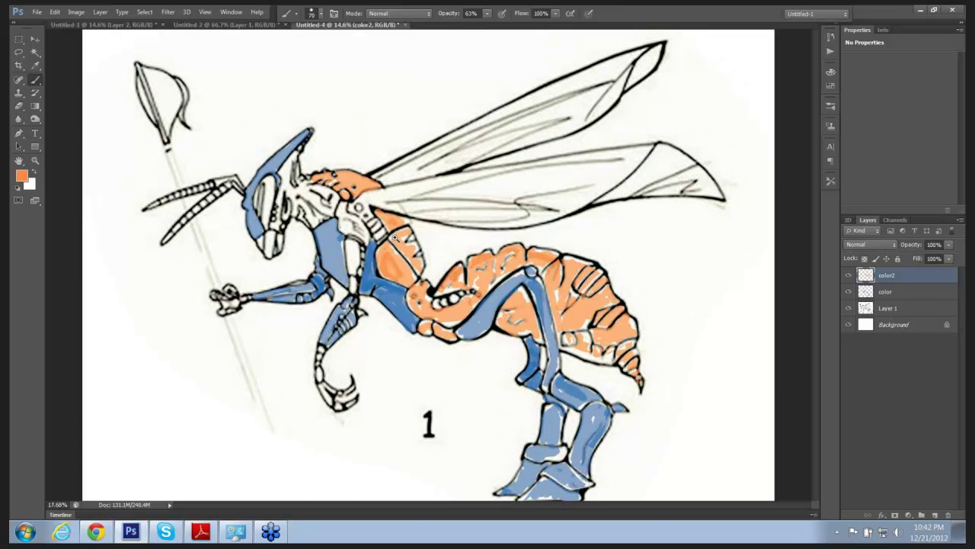
scroll(347, 230, up, 3)
mouse_move(242, 111)
mouse_down()
mouse_move(216, 229)
mouse_move(233, 205)
mouse_move(249, 129)
mouse_move(269, 152)
mouse_move(303, 164)
mouse_move(281, 169)
mouse_move(269, 187)
mouse_move(281, 211)
mouse_move(316, 188)
mouse_move(314, 161)
mouse_move(323, 181)
mouse_move(267, 147)
mouse_move(281, 188)
mouse_move(313, 181)
mouse_move(280, 154)
mouse_move(319, 162)
mouse_move(288, 198)
mouse_up()
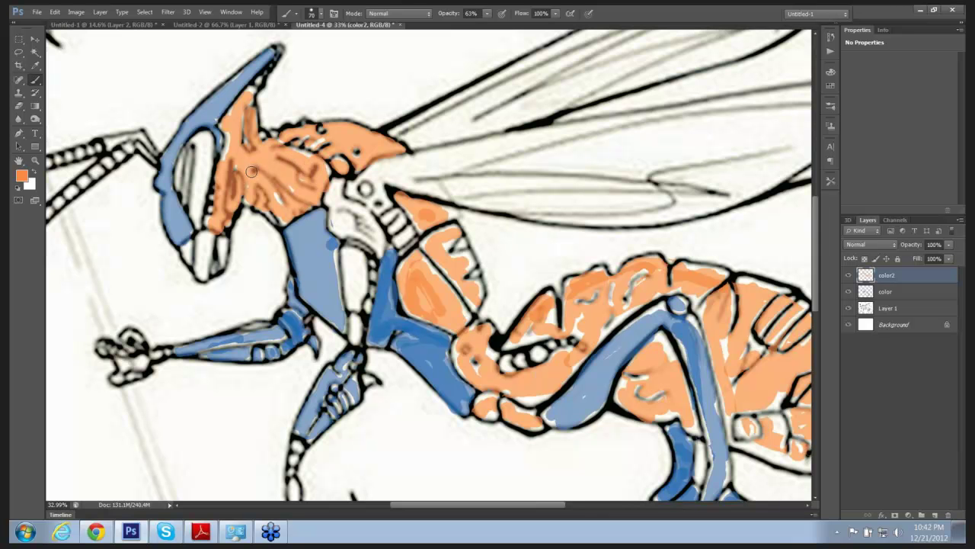
Erase the orange paint covering the fold lines on the neck and the edge beside the eye
key(e)
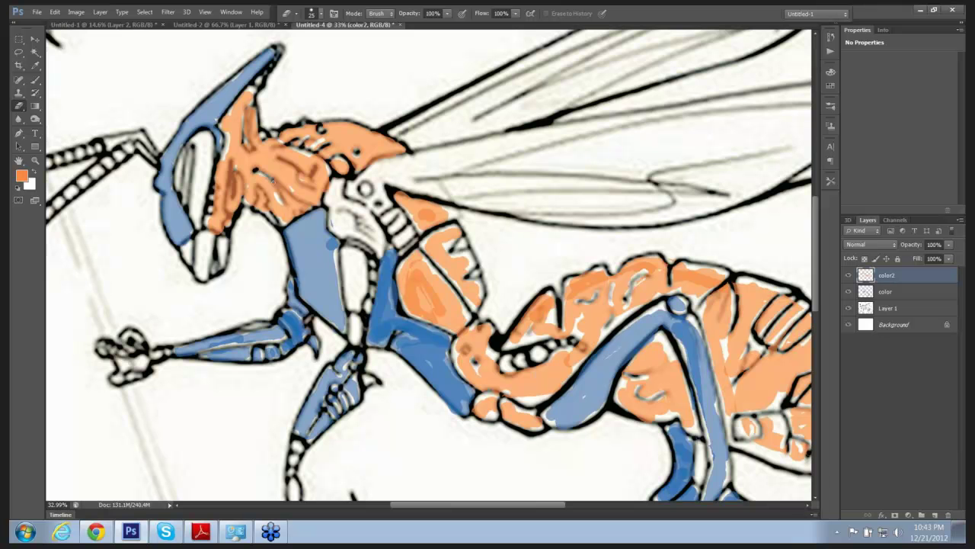
mouse_move(279, 160)
mouse_down()
mouse_move(313, 172)
mouse_move(301, 183)
mouse_up()
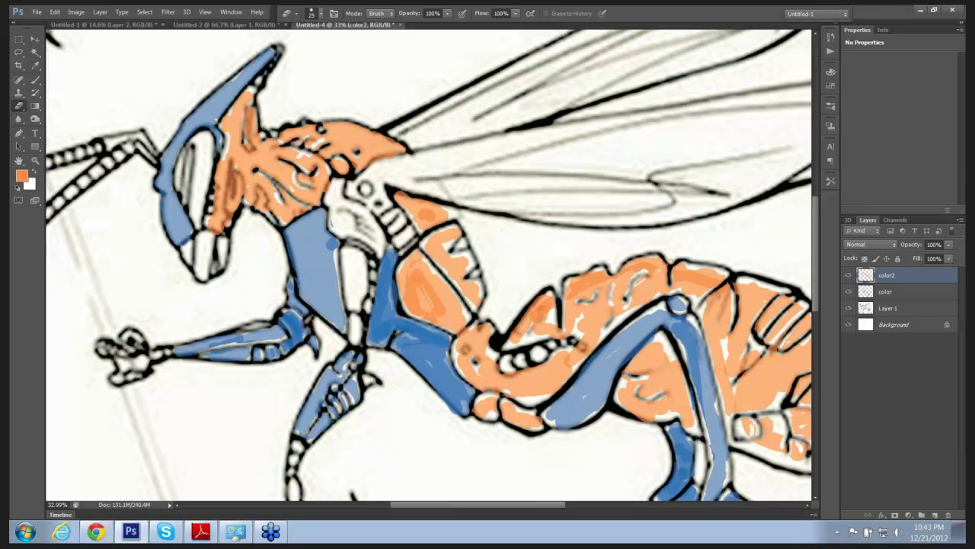
mouse_move(248, 109)
mouse_down()
mouse_move(253, 153)
mouse_move(230, 197)
mouse_move(237, 213)
mouse_move(240, 197)
mouse_up()
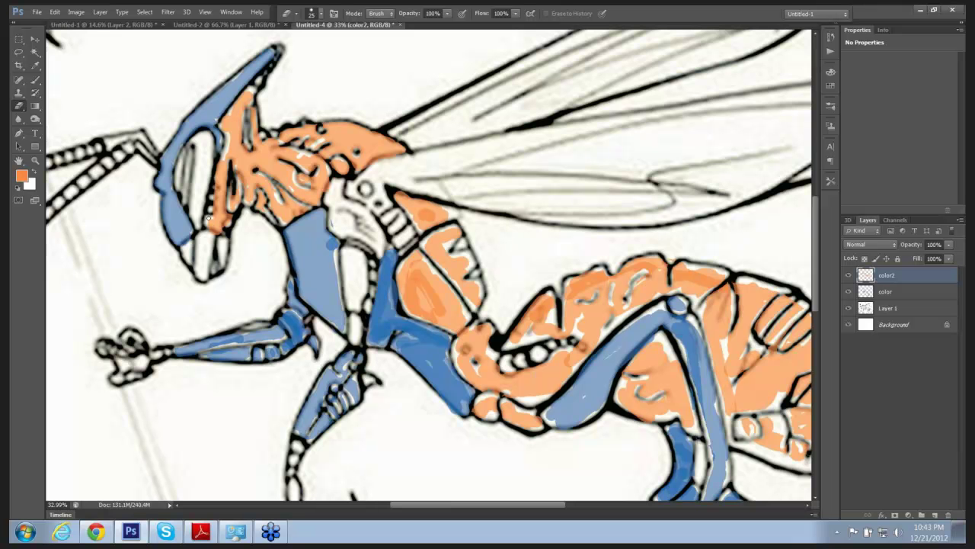
drag(215, 220, 208, 217)
key(ctrl+0)
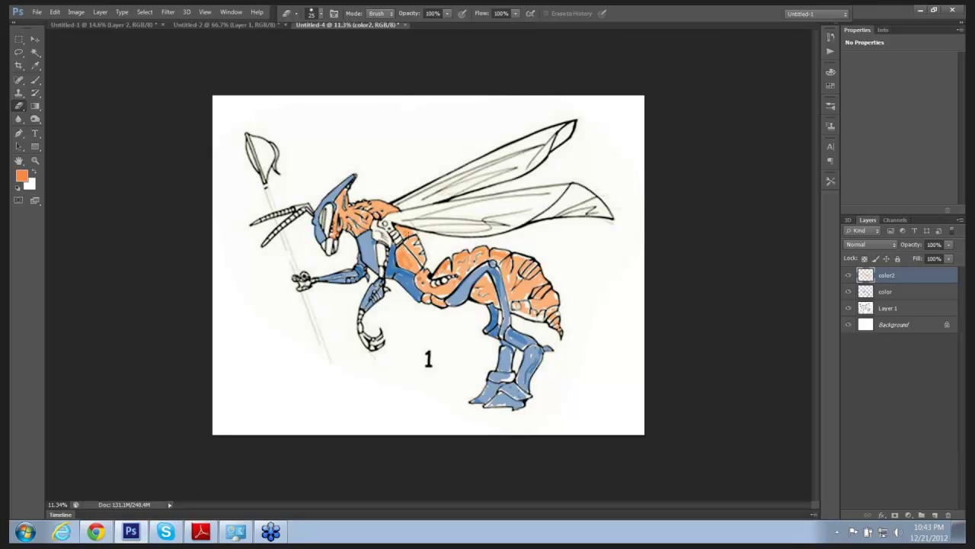
Open the foreground color for editing and check the secondary and tertiary colors on the Interactive Color Wheel page in Chrome
click(23, 177)
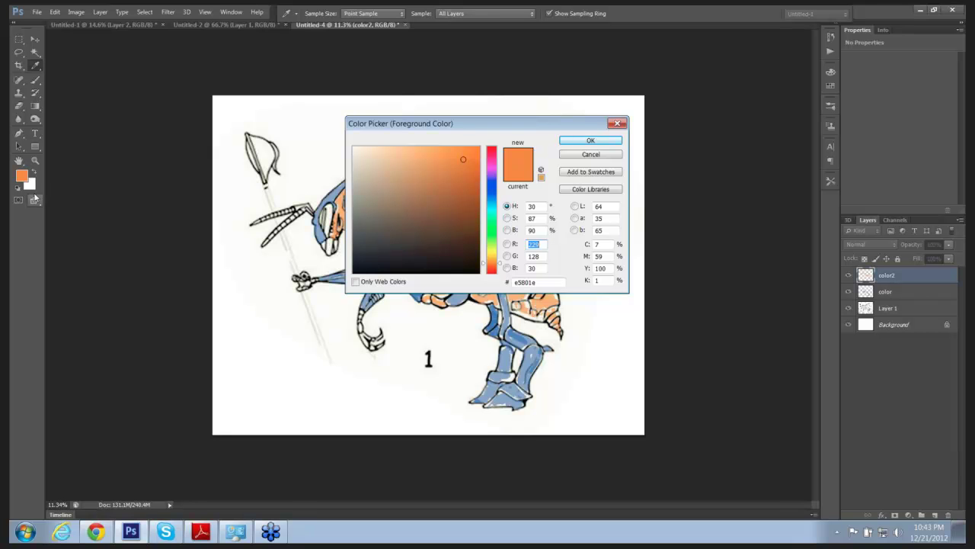
click(100, 181)
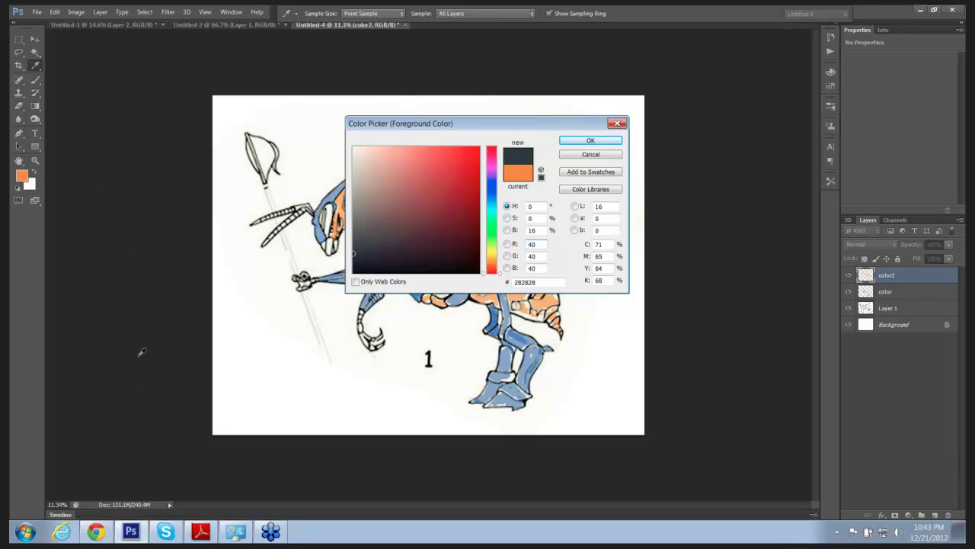
click(104, 529)
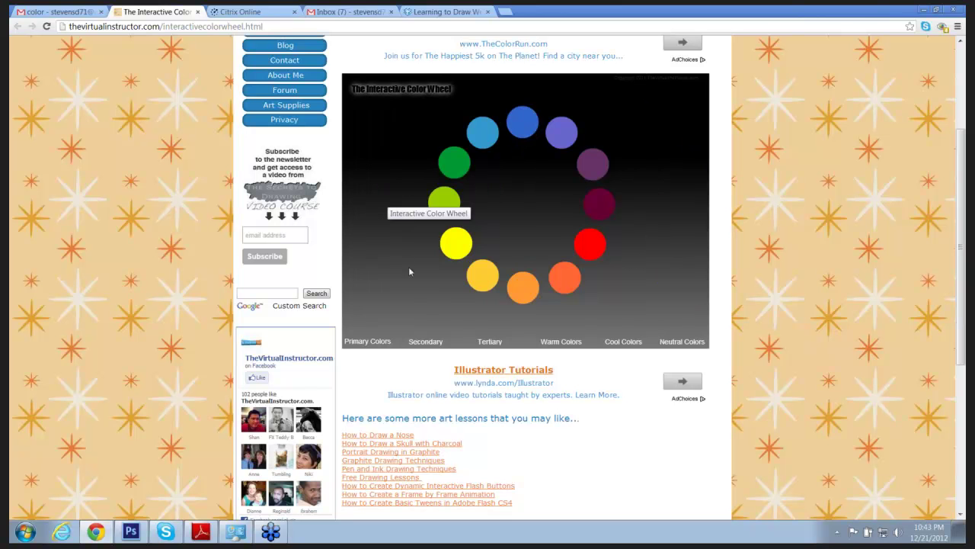
click(431, 342)
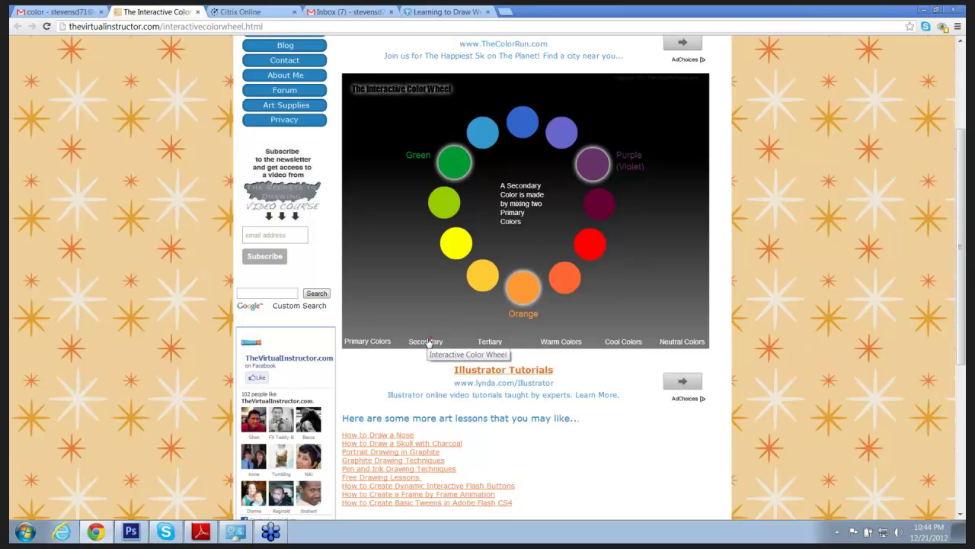
mouse_move(489, 341)
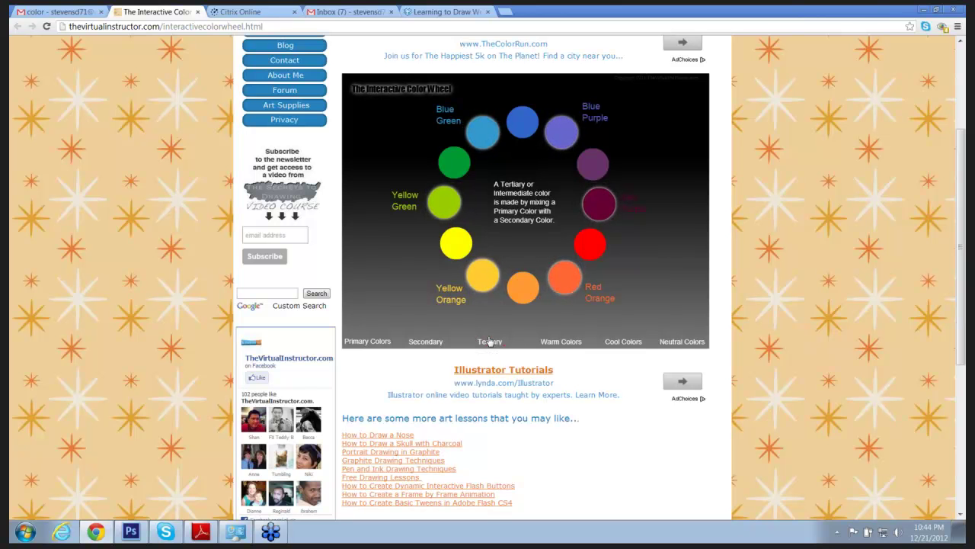
Switch back to Photoshop and set the foreground color to purple, hex 710584
click(137, 531)
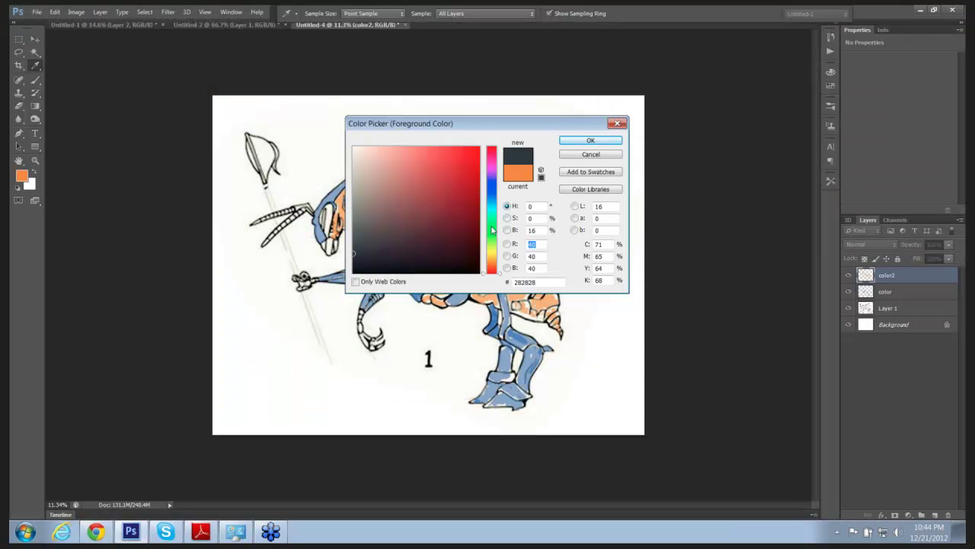
mouse_move(492, 203)
mouse_down()
mouse_move(492, 171)
mouse_move(475, 208)
mouse_up()
click(477, 195)
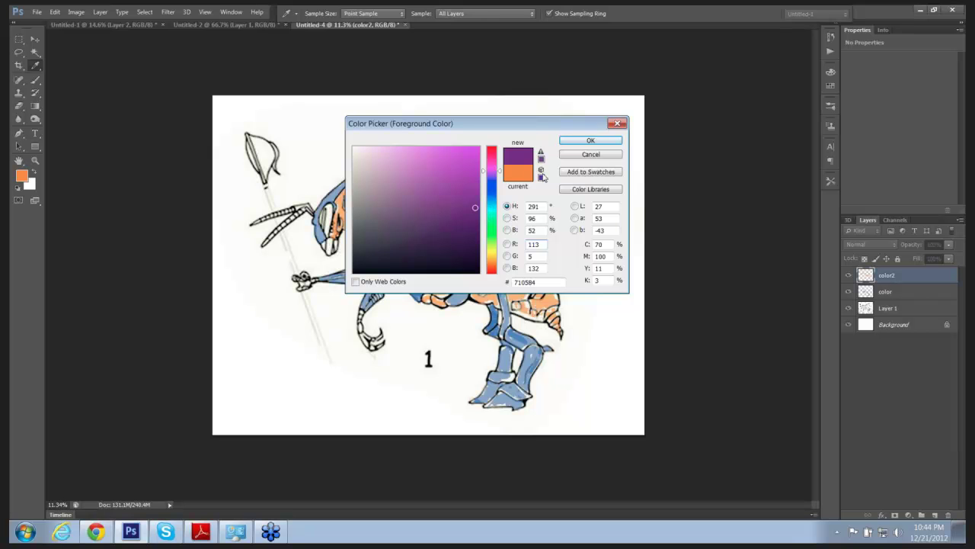
click(586, 140)
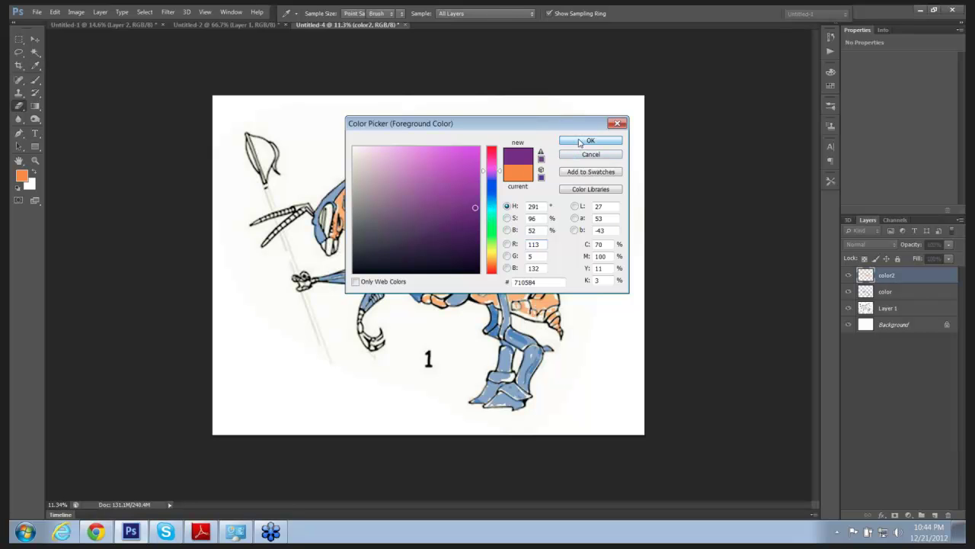
key(e)
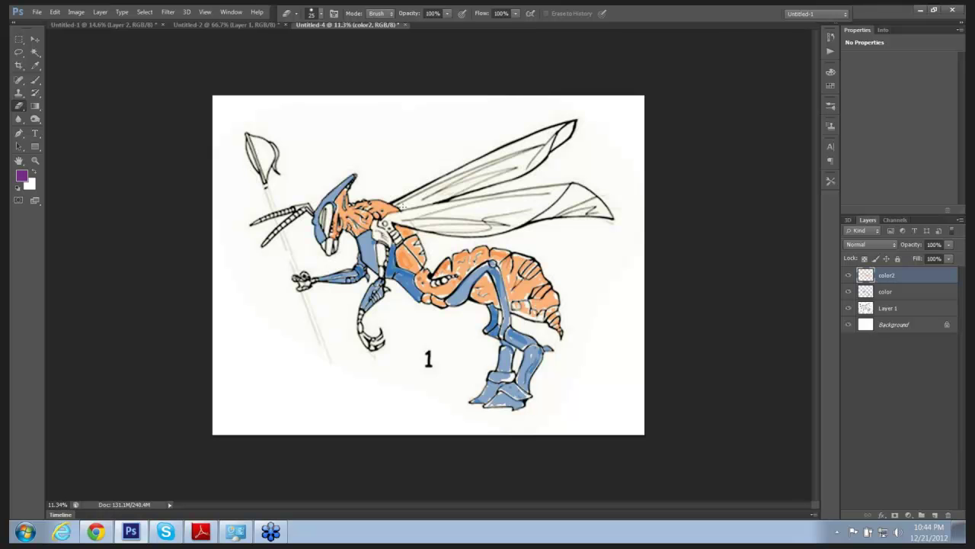
Paint the wasp's eye purple with the Brush tool on the color2 layer
ctrl+click(454, 203)
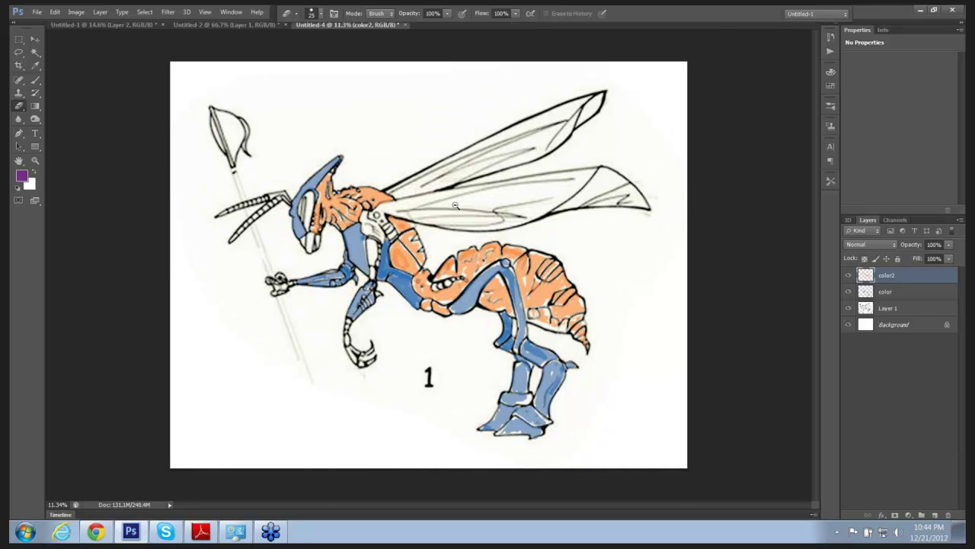
ctrl+click(454, 203)
key(b)
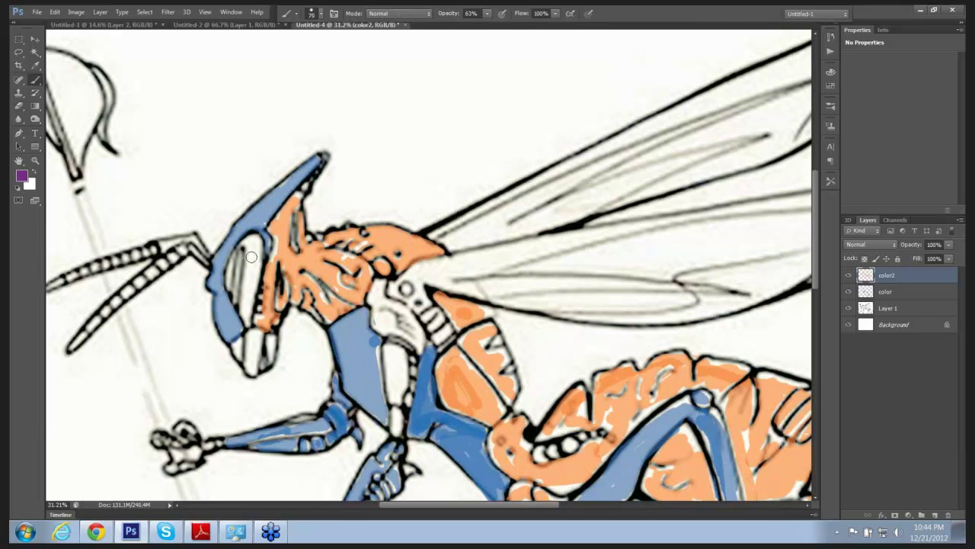
mouse_move(251, 245)
mouse_down()
mouse_move(246, 313)
mouse_move(253, 245)
mouse_move(232, 272)
mouse_move(238, 307)
mouse_up()
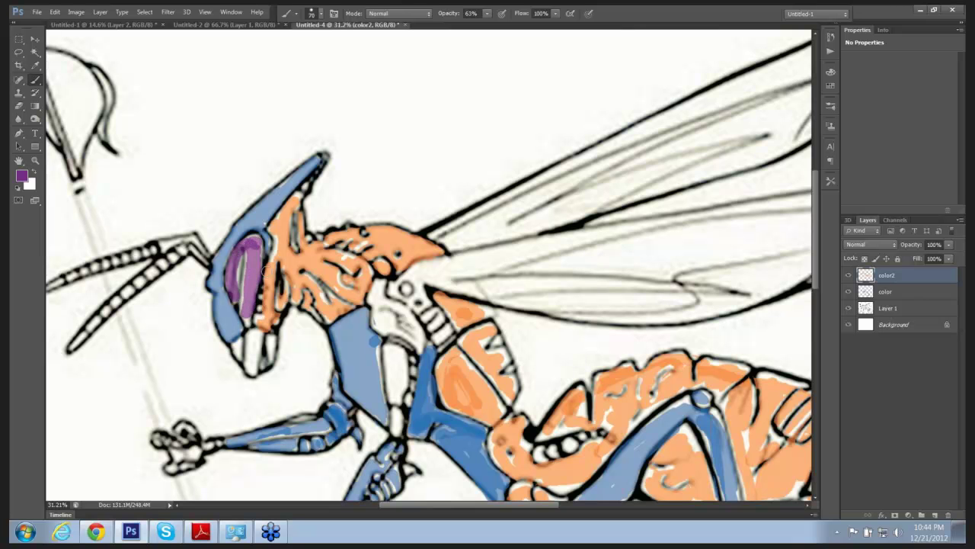
Erase the purple paint over the contour lines along the front part of the eye
key(e)
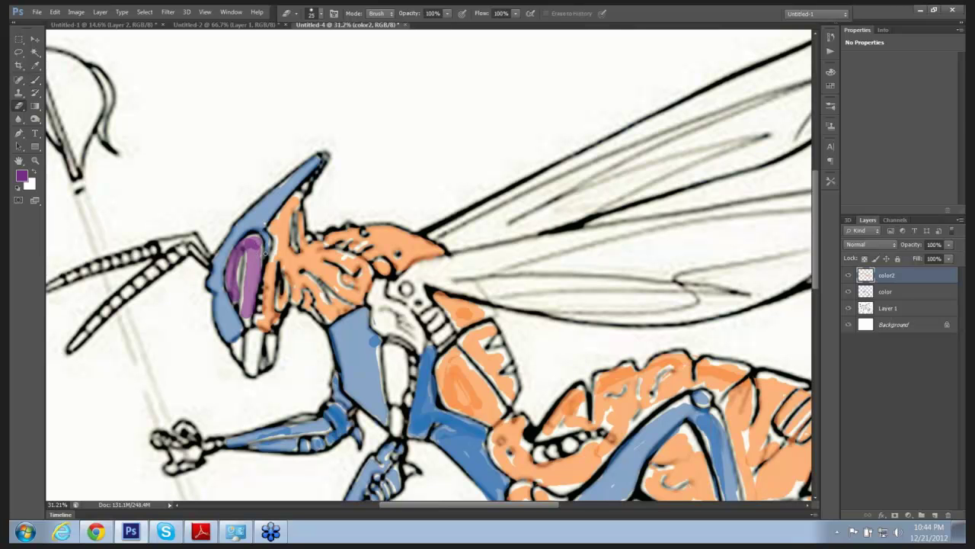
mouse_move(262, 246)
mouse_down()
mouse_move(248, 235)
mouse_move(229, 275)
mouse_up()
key(ctrl+z)
mouse_move(236, 289)
mouse_down()
mouse_move(239, 253)
mouse_move(254, 233)
mouse_move(228, 275)
mouse_up()
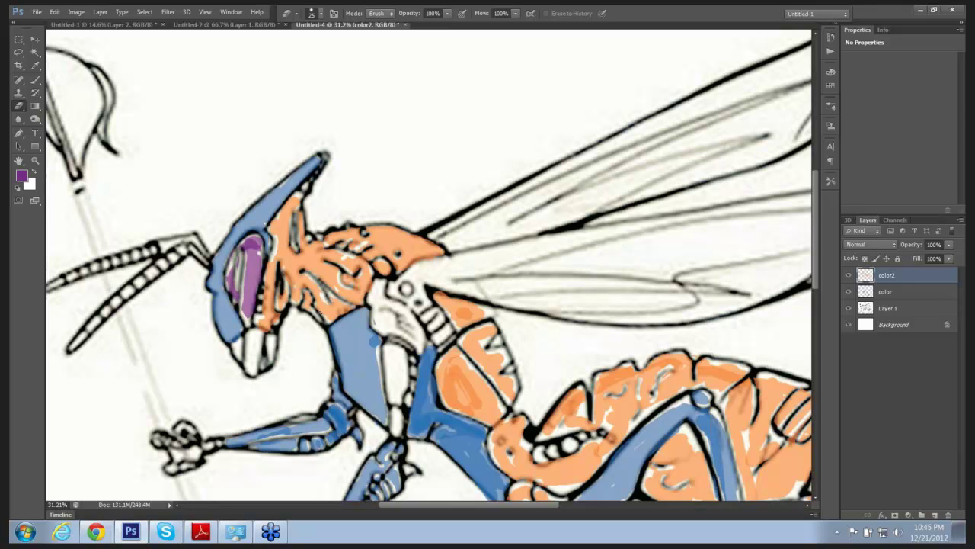
Paint the shoulder, the upper arm segments and the palm of the outstretched hand purple
key(b)
click(379, 289)
mouse_move(382, 299)
mouse_down()
mouse_move(416, 344)
mouse_move(399, 333)
mouse_move(393, 401)
mouse_up()
mouse_move(196, 454)
mouse_down()
mouse_move(179, 451)
mouse_move(182, 433)
mouse_up()
drag(406, 405, 398, 426)
mouse_move(409, 303)
mouse_down()
mouse_move(418, 282)
mouse_move(406, 288)
mouse_move(448, 334)
mouse_move(421, 321)
mouse_up()
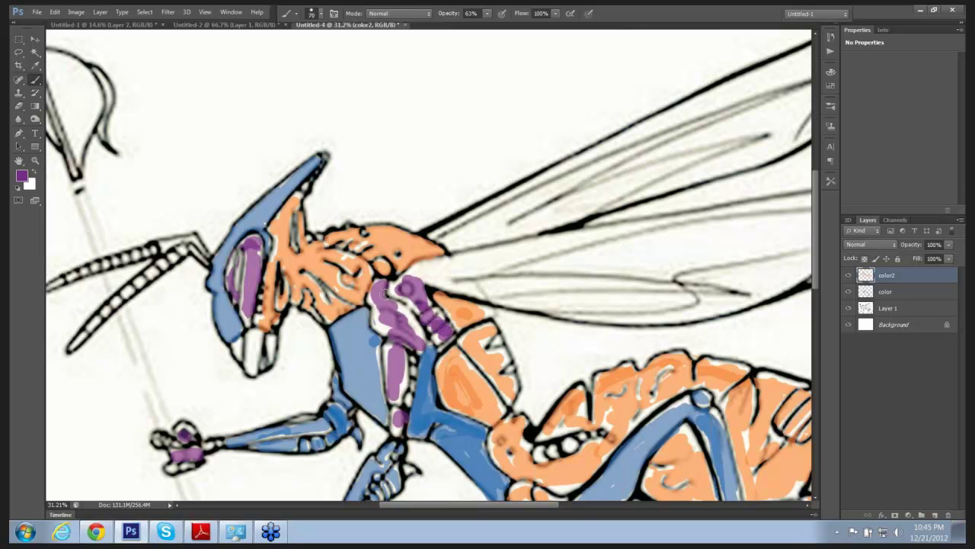
mouse_move(373, 298)
mouse_down()
mouse_move(381, 329)
mouse_move(421, 336)
mouse_up()
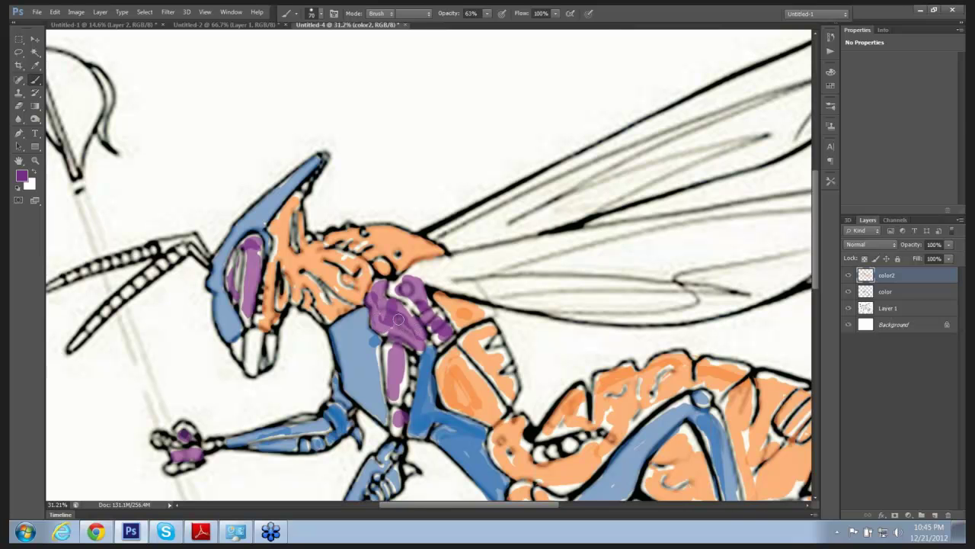
Erase the purple paint over the line details of the shoulder and the ribbed segments beside it
key(e)
mouse_move(396, 302)
mouse_down()
mouse_move(422, 308)
mouse_move(448, 335)
mouse_up()
drag(387, 338, 402, 342)
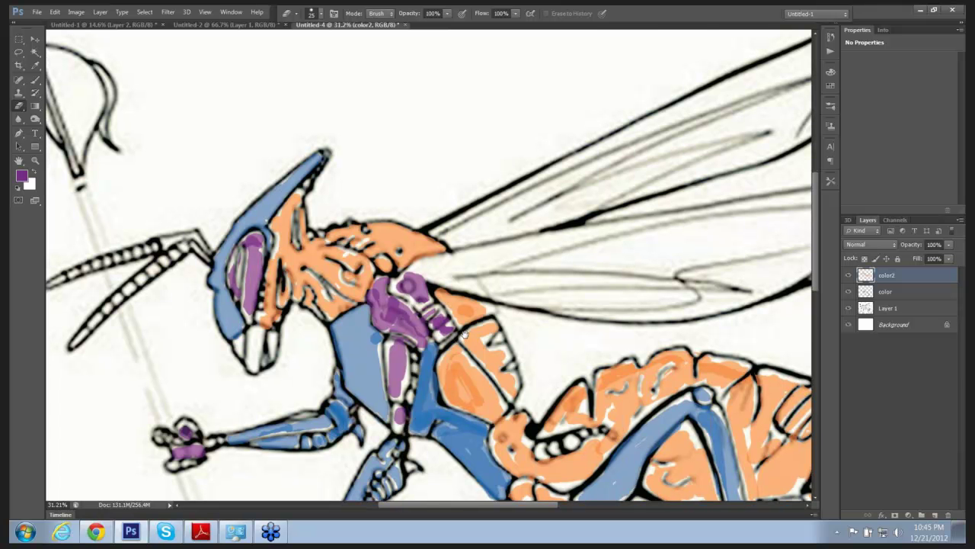
Paint the lowered arm's wrist segments and claw base, plus the outstretched hand's wrist, purple
scroll(523, 272, down, 3)
scroll(523, 272, right, 3)
scroll(523, 272, down, 2)
key(b)
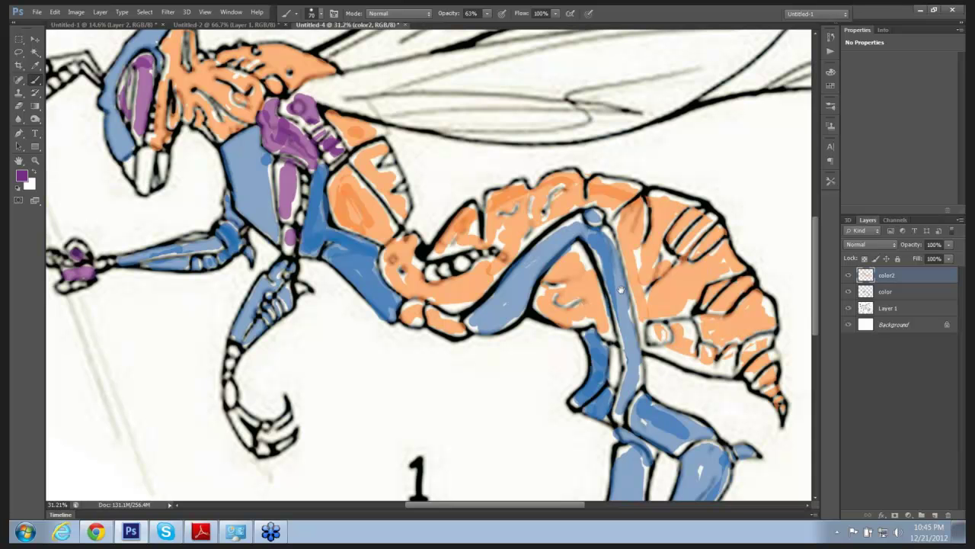
drag(621, 290, 630, 219)
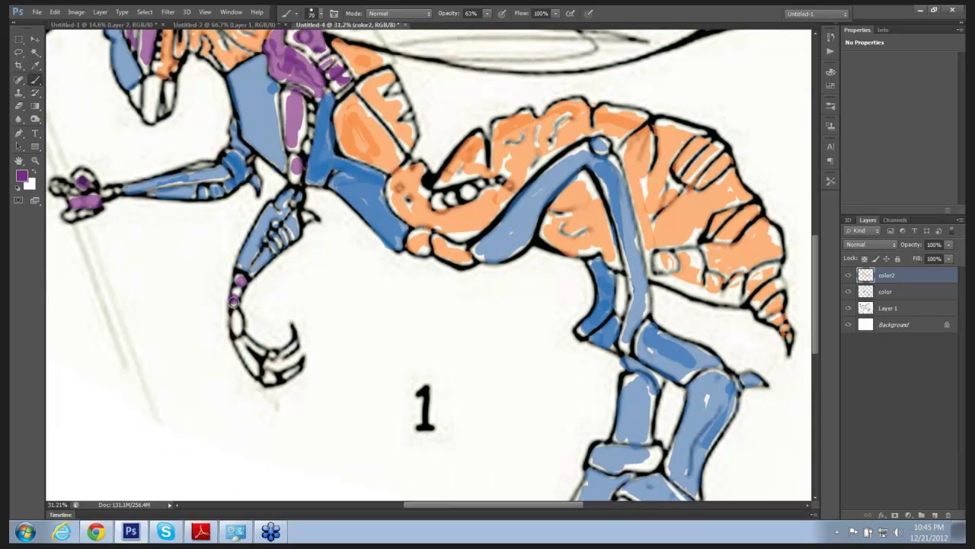
drag(233, 294, 256, 368)
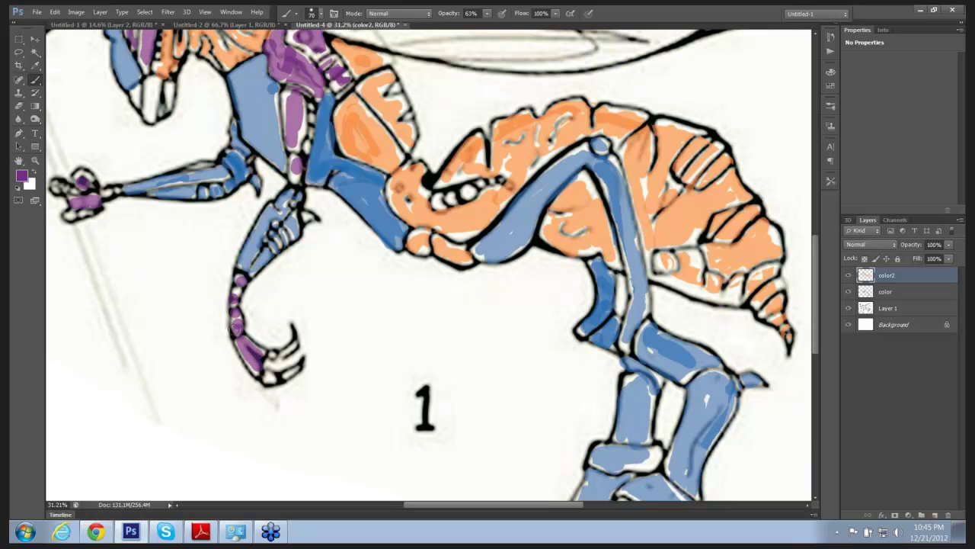
drag(116, 201, 112, 196)
Paint both of the wasp's antennae purple with a size 45 brush
key(e)
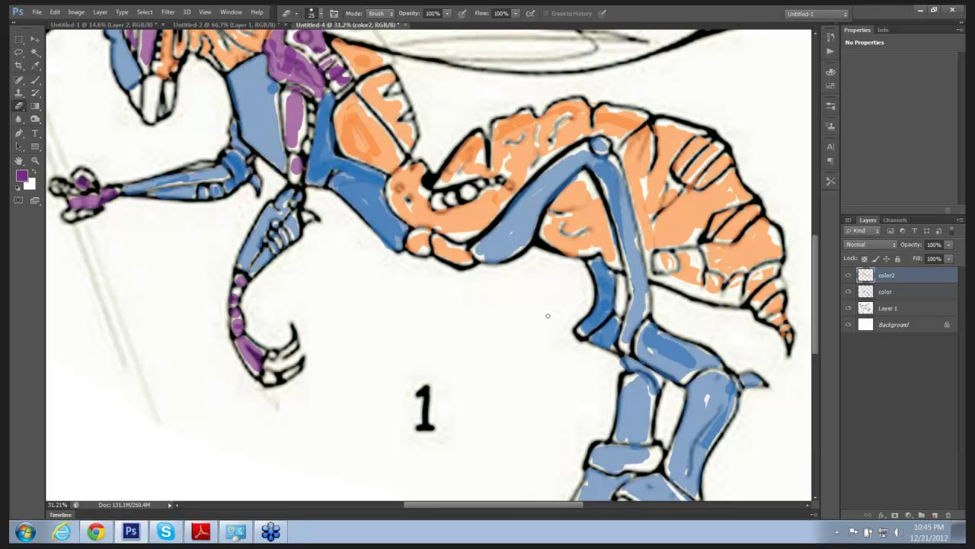
key(space)
mouse_move(538, 284)
mouse_down()
mouse_move(552, 266)
mouse_move(488, 252)
mouse_move(394, 186)
mouse_move(407, 181)
mouse_move(405, 166)
mouse_move(457, 147)
mouse_up()
key(b)
drag(273, 219, 152, 260)
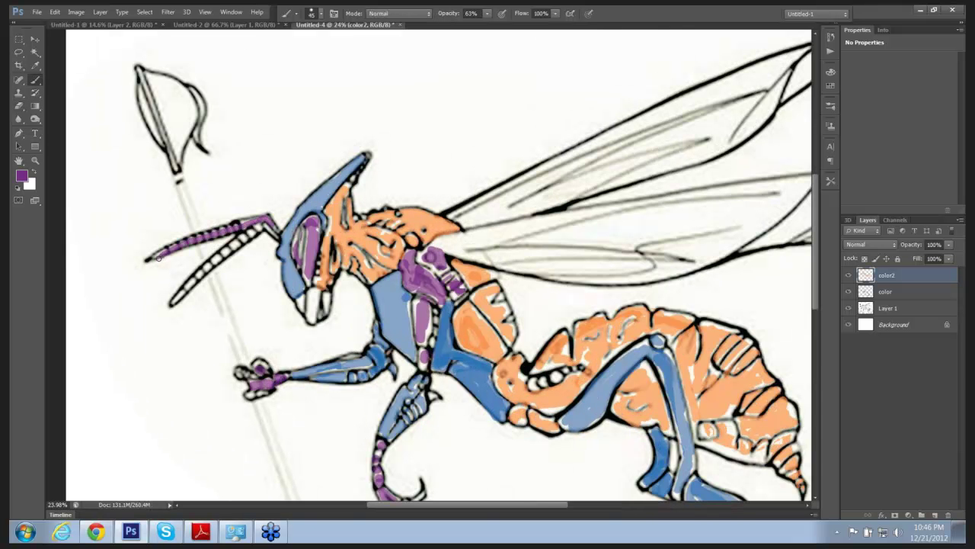
mouse_move(172, 301)
mouse_down()
mouse_move(204, 264)
mouse_move(262, 231)
mouse_move(282, 234)
mouse_up()
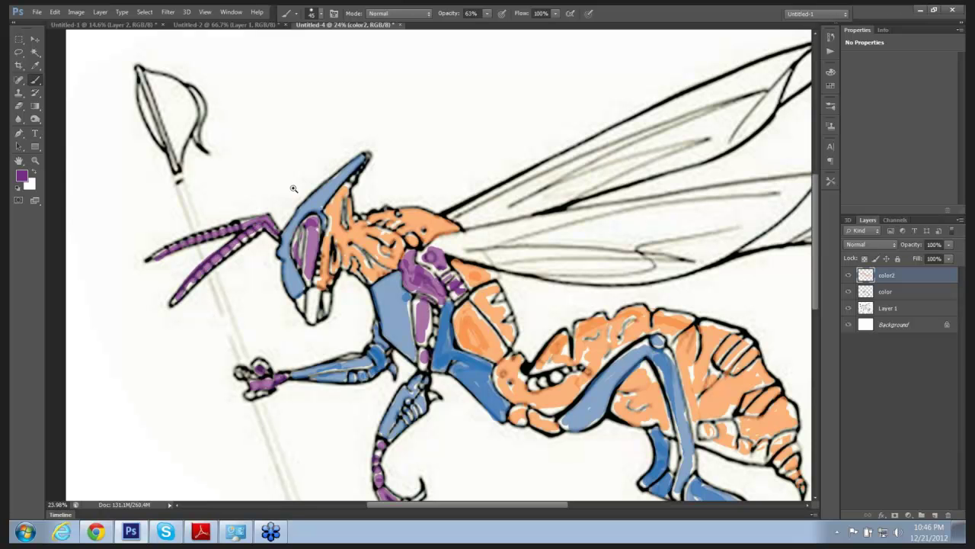
Erase the purple paint over the dividing lines between the segments of the wasp's lower antenna
scroll(306, 189, up, 1)
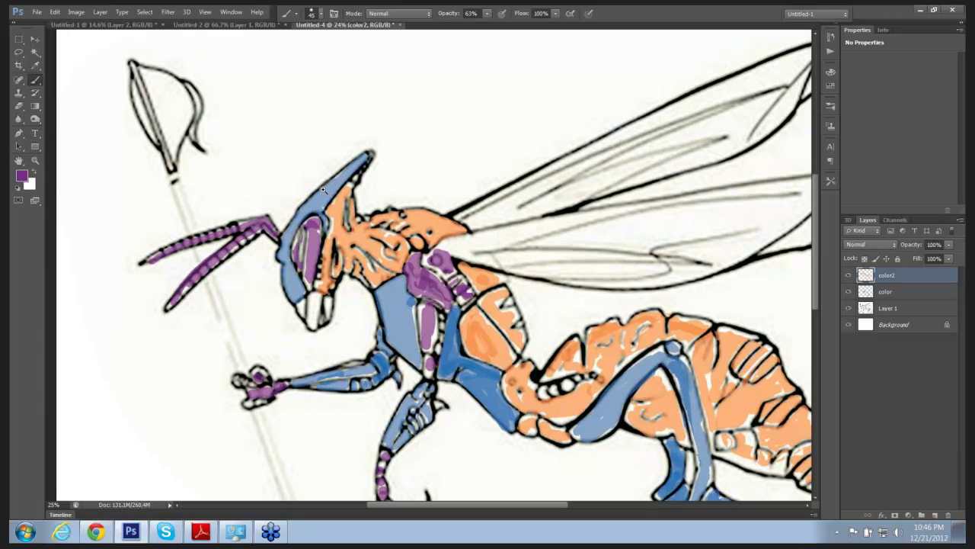
scroll(323, 190, up, 2)
key(e)
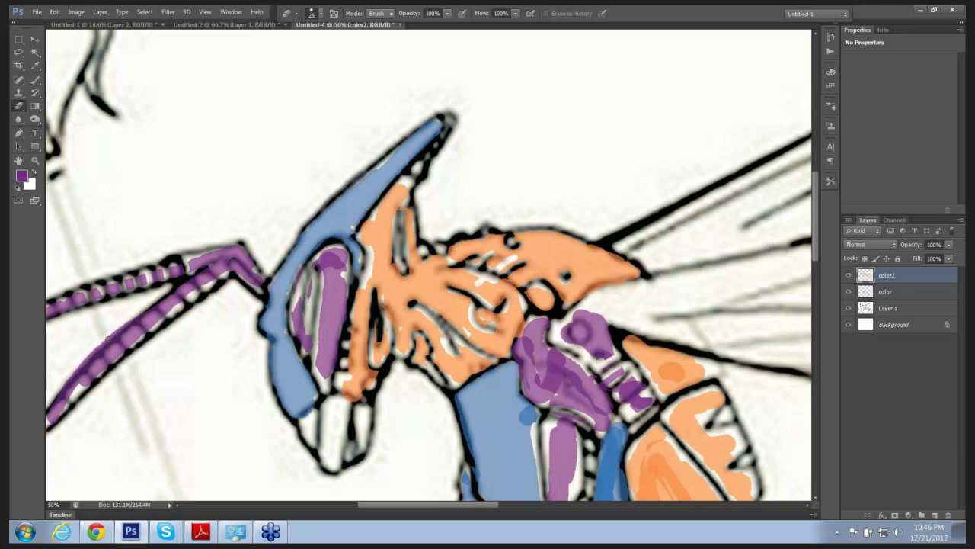
click(128, 328)
click(145, 320)
click(160, 311)
click(177, 299)
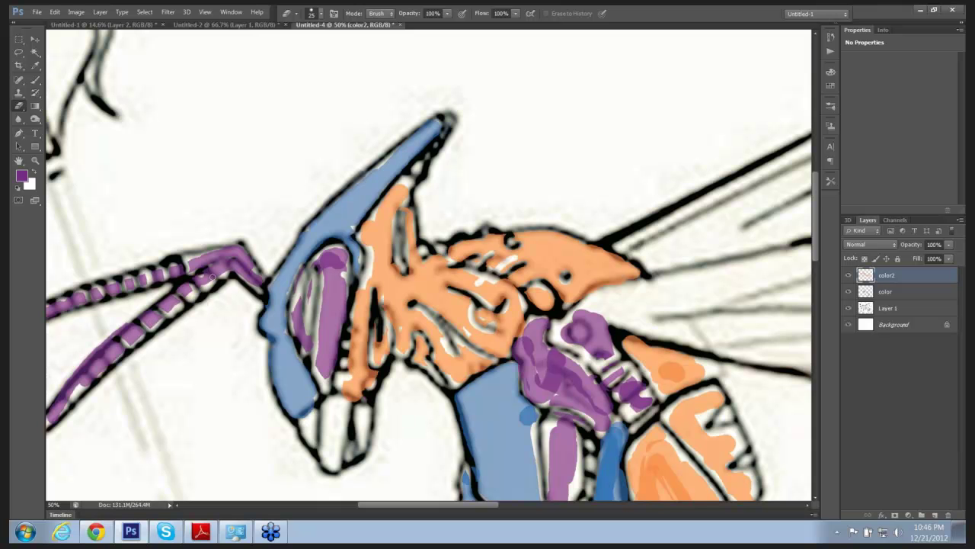
click(118, 340)
click(106, 349)
click(97, 358)
click(88, 370)
click(78, 380)
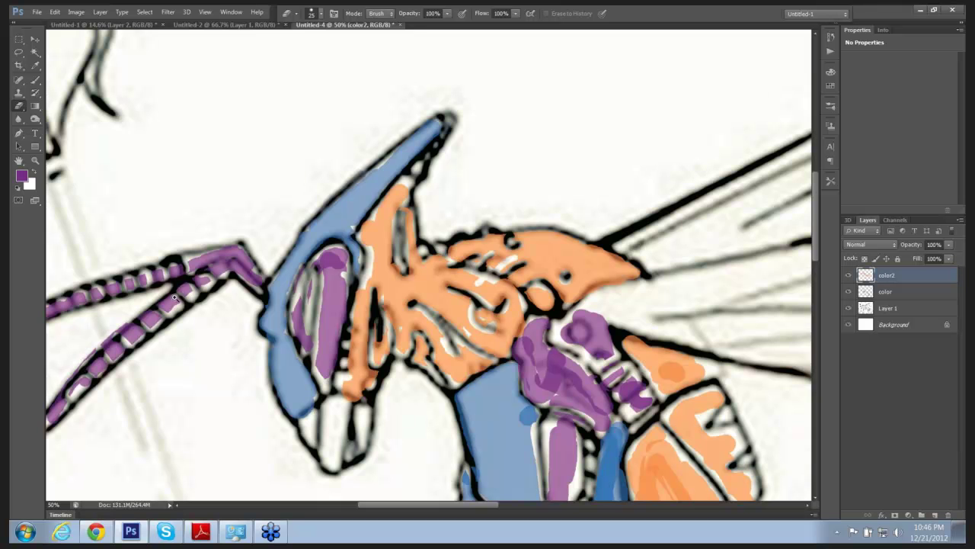
Try resizing the whole image to a document height of 8 inches with proportions constrained, and undo the resize
scroll(174, 298, down, 1)
scroll(174, 298, down, 2)
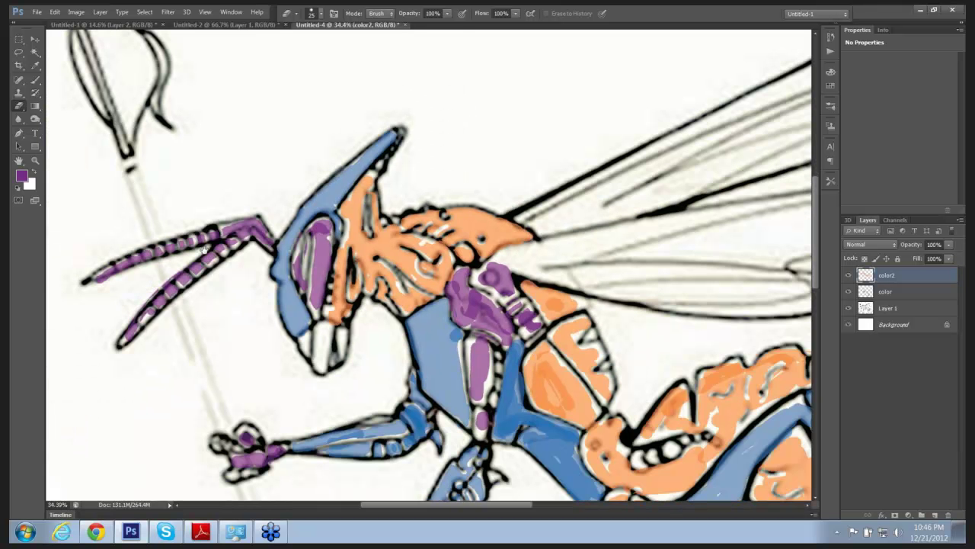
drag(204, 250, 235, 231)
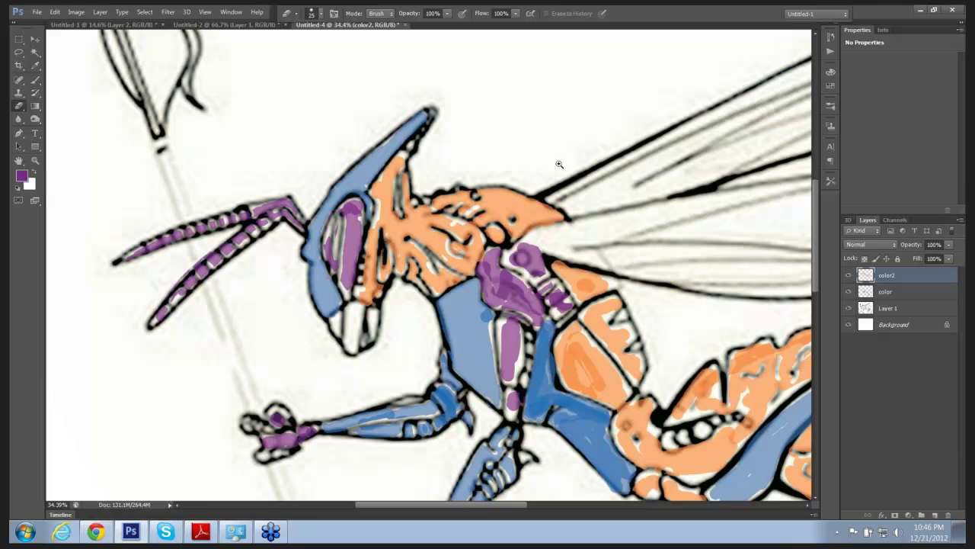
mouse_move(559, 164)
mouse_down()
mouse_move(541, 166)
mouse_move(552, 196)
mouse_up()
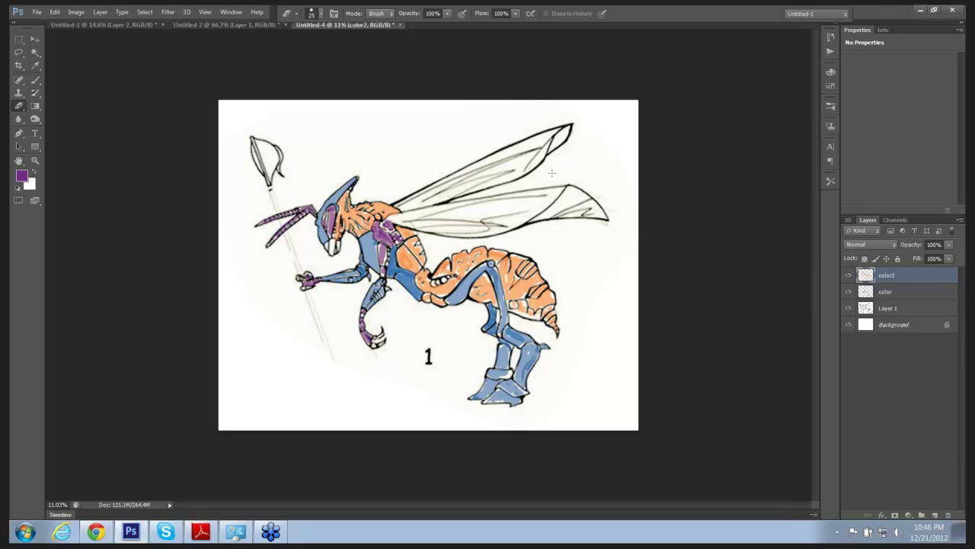
click(77, 12)
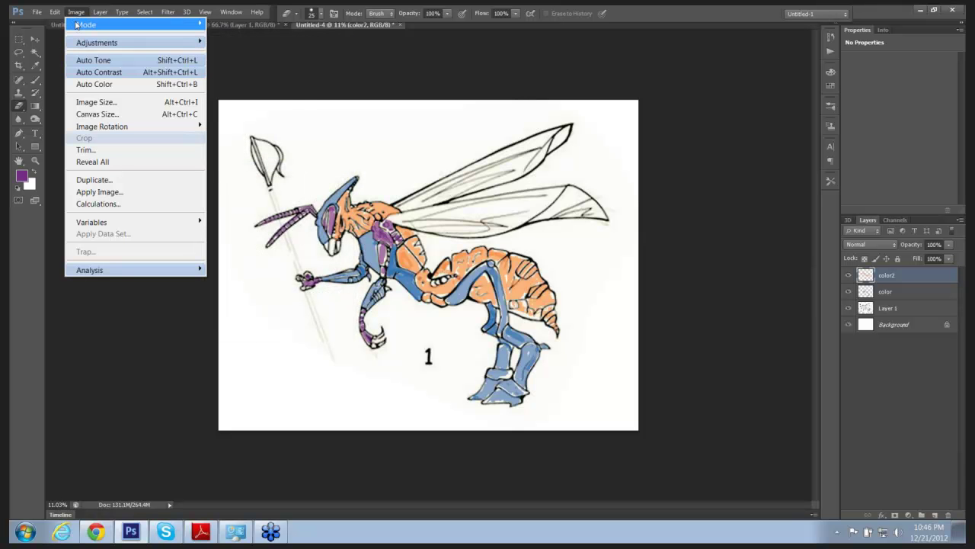
mouse_move(76, 26)
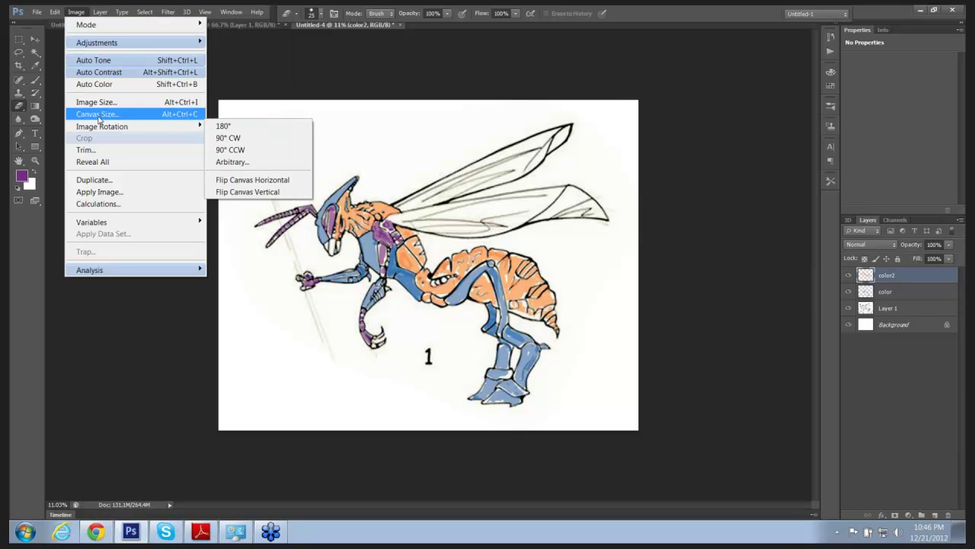
click(125, 103)
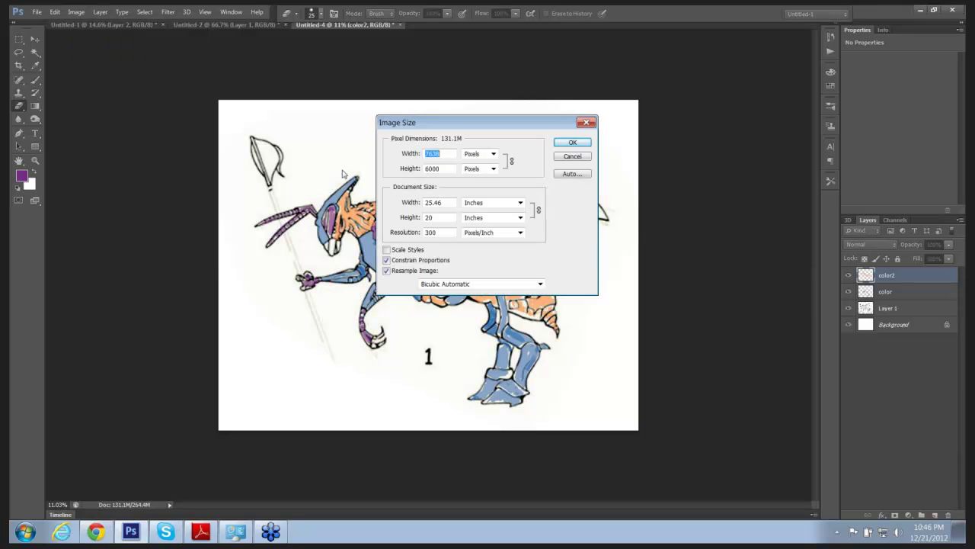
double_click(440, 217)
text(8)
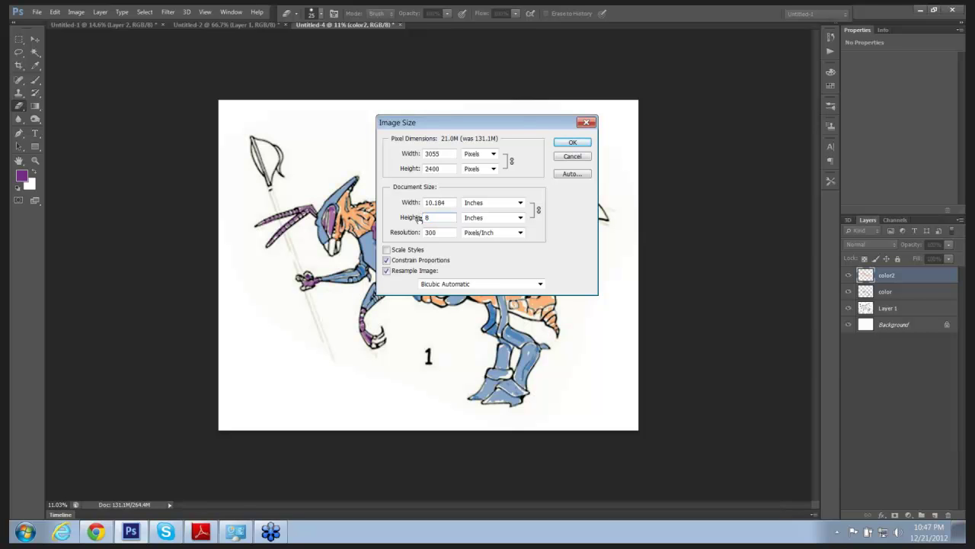
key(Return)
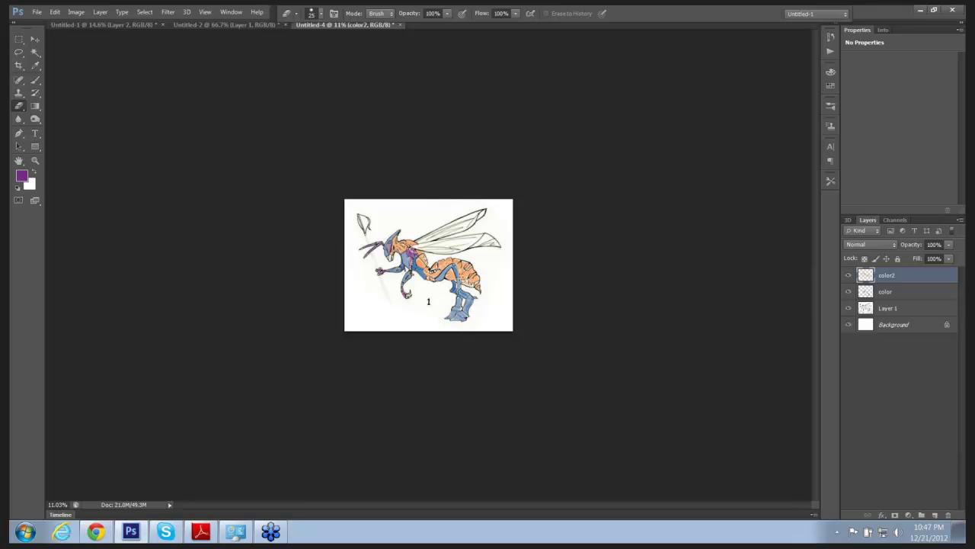
key(ctrl+plus)
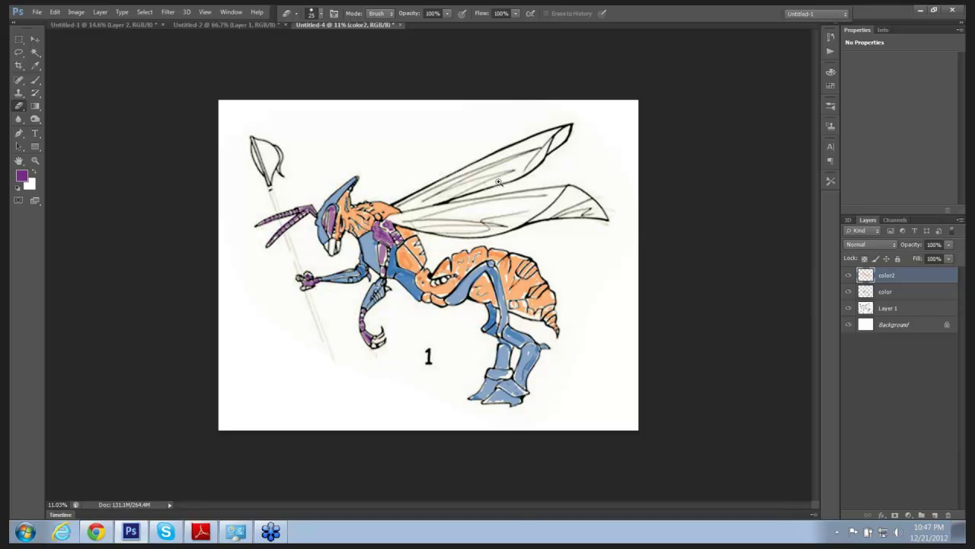
key(ctrl+plus)
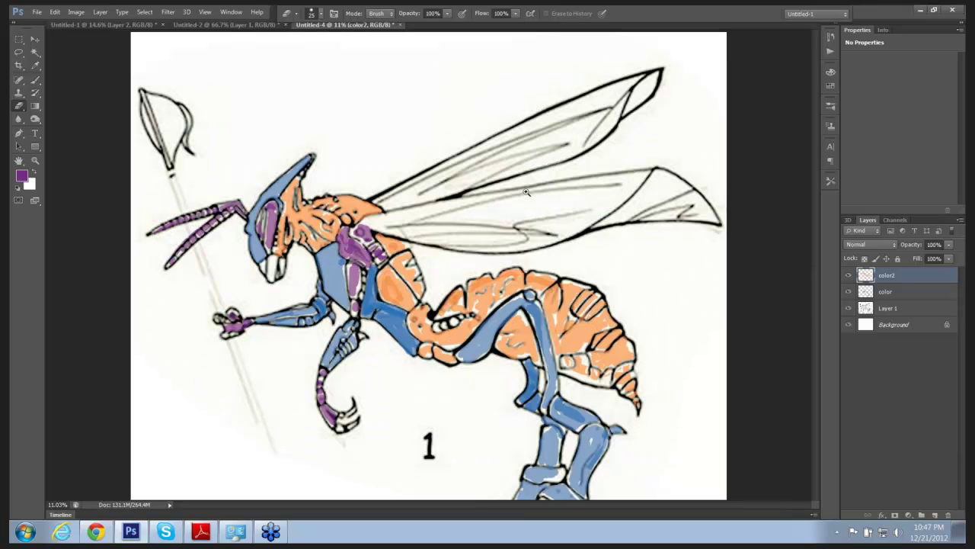
drag(525, 192, 524, 186)
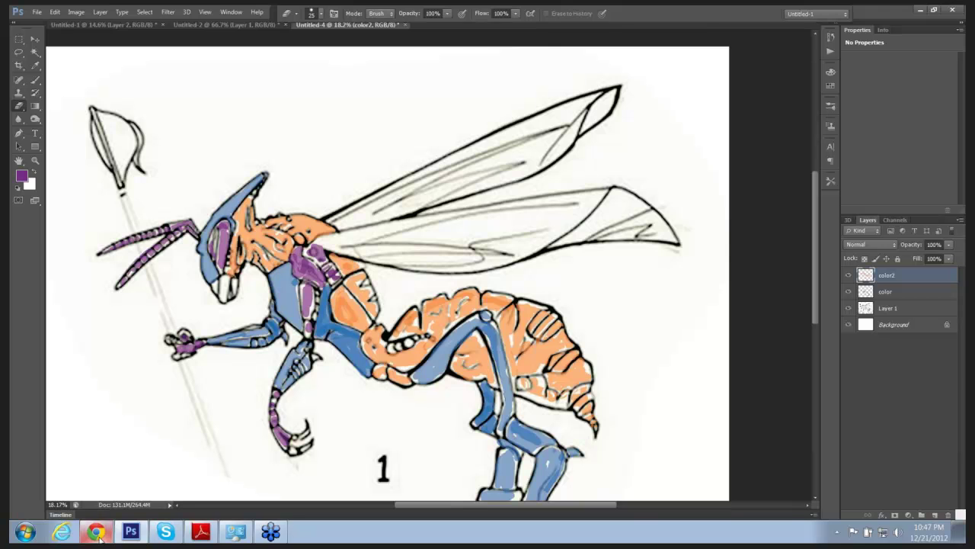
click(96, 531)
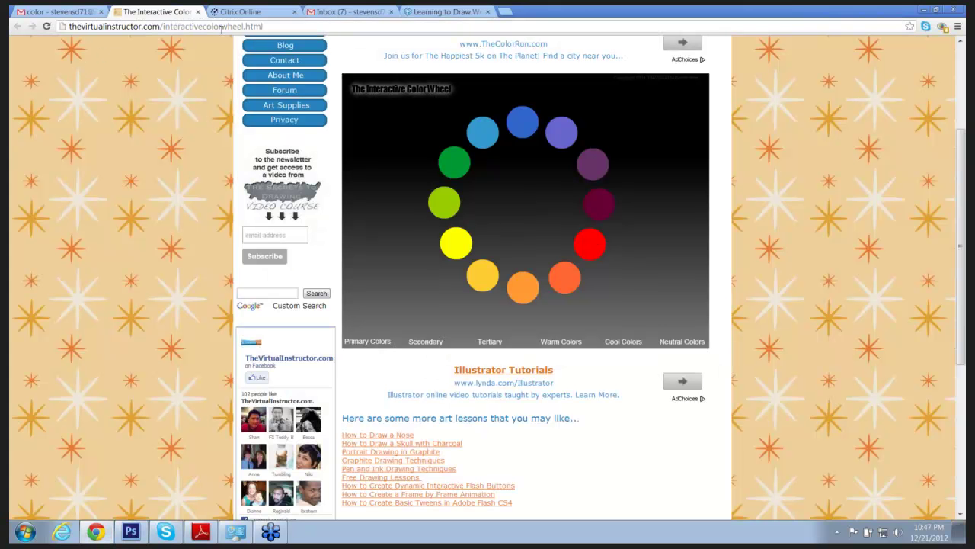
click(446, 12)
drag(436, 26, 10, 73)
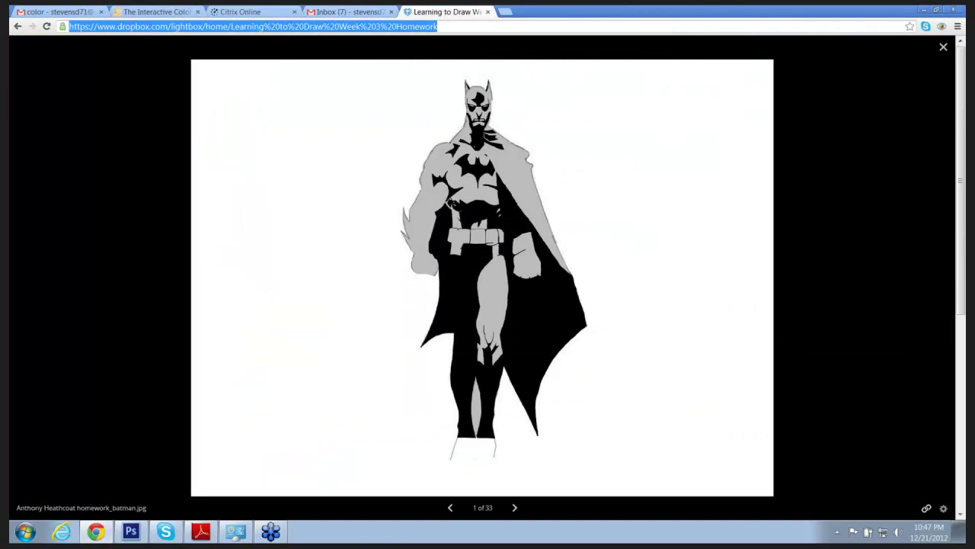
text(www.g)
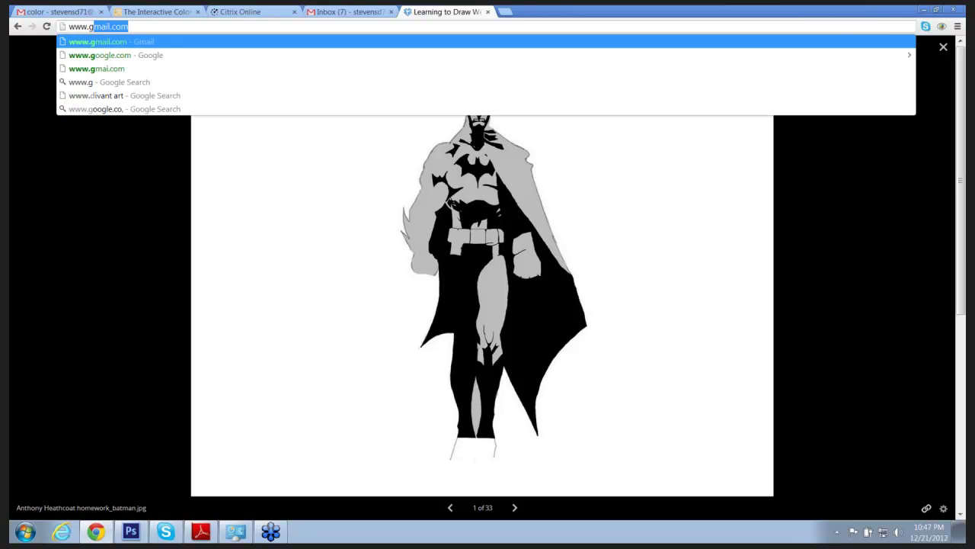
text(oo\)
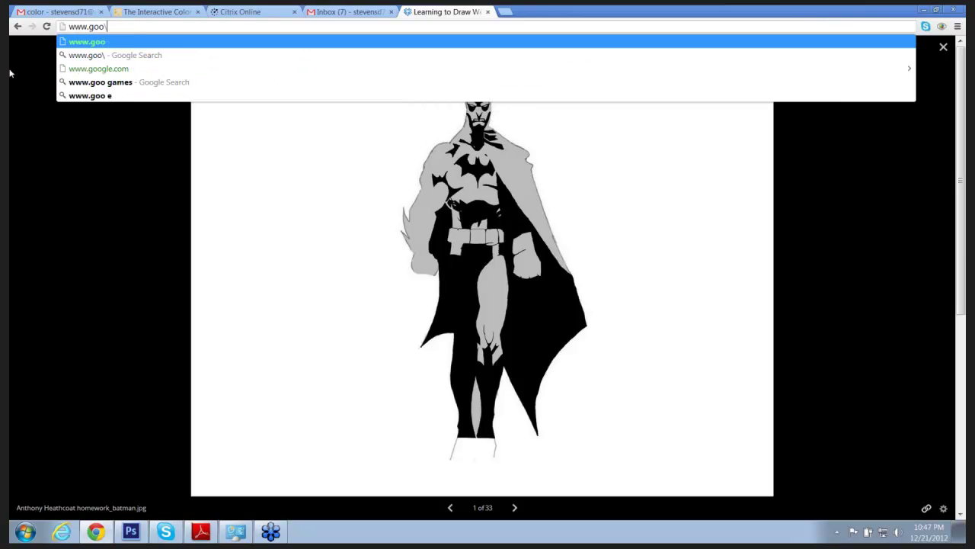
key(BackSpace)
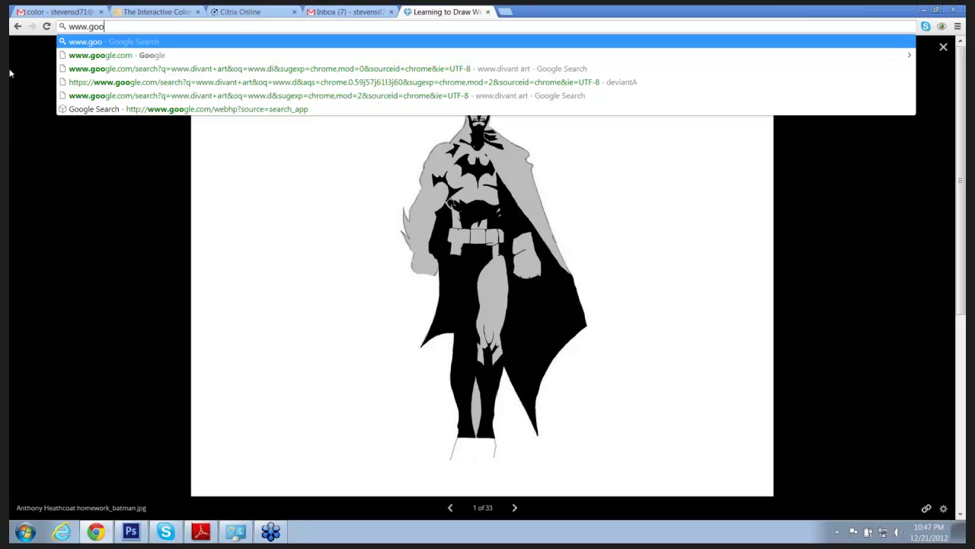
text(gle.com)
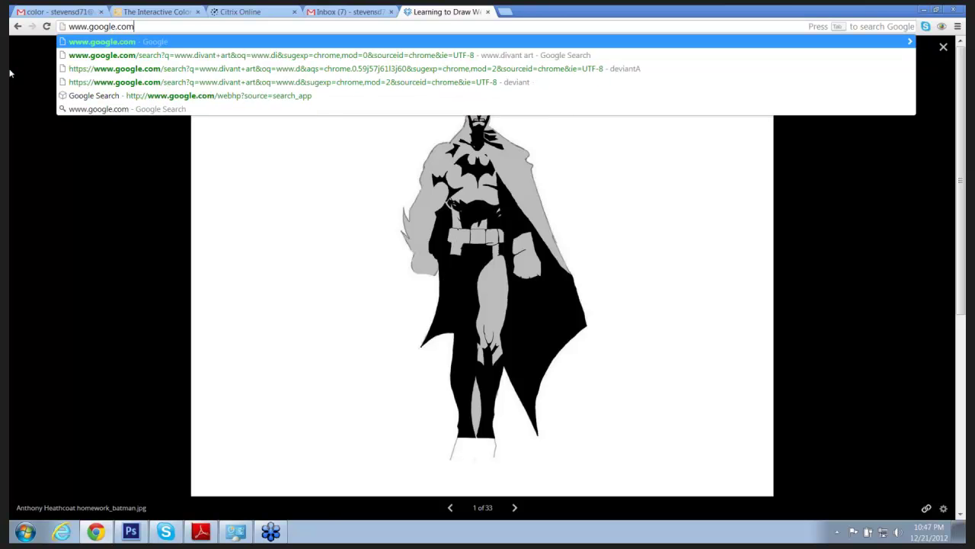
key(Return)
Search Google for "honey comb" and show the image results
text(ho)
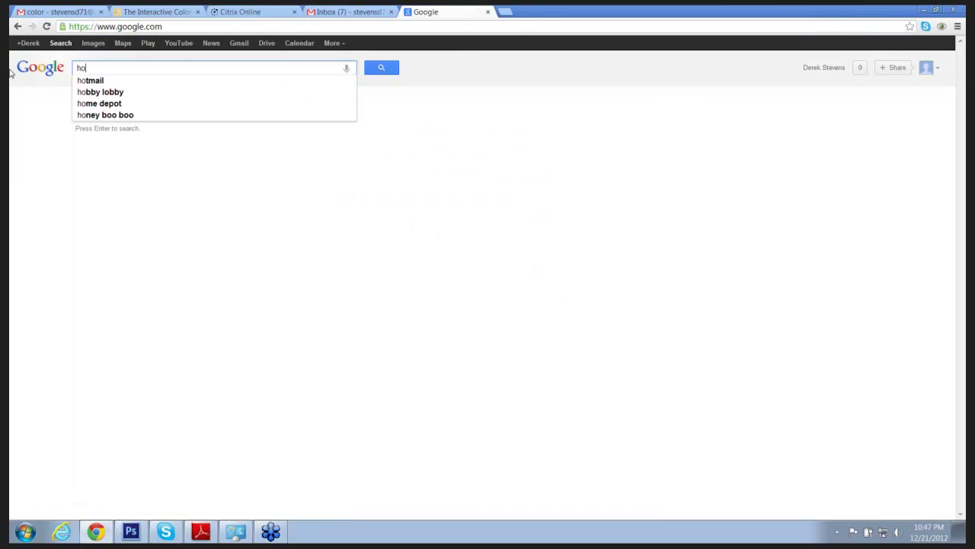
text(ney)
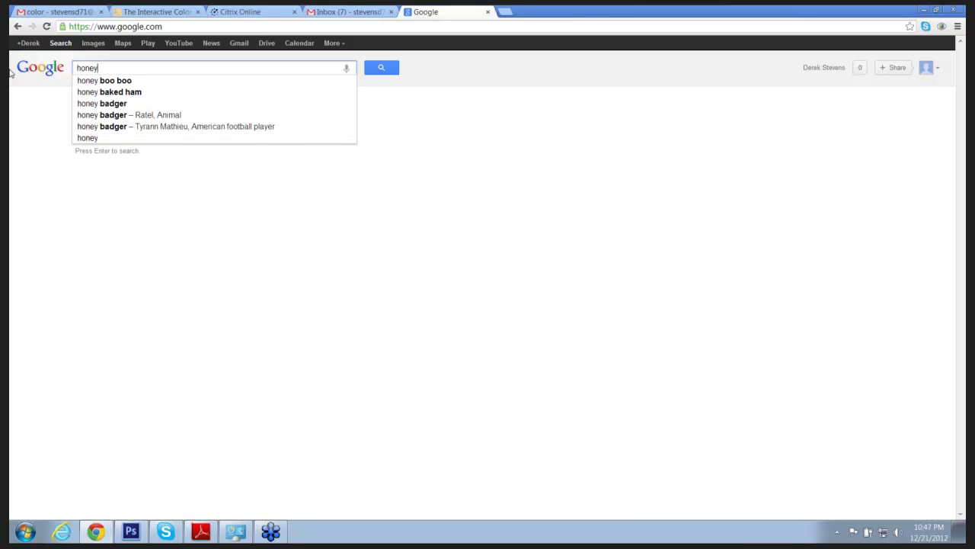
text( comb)
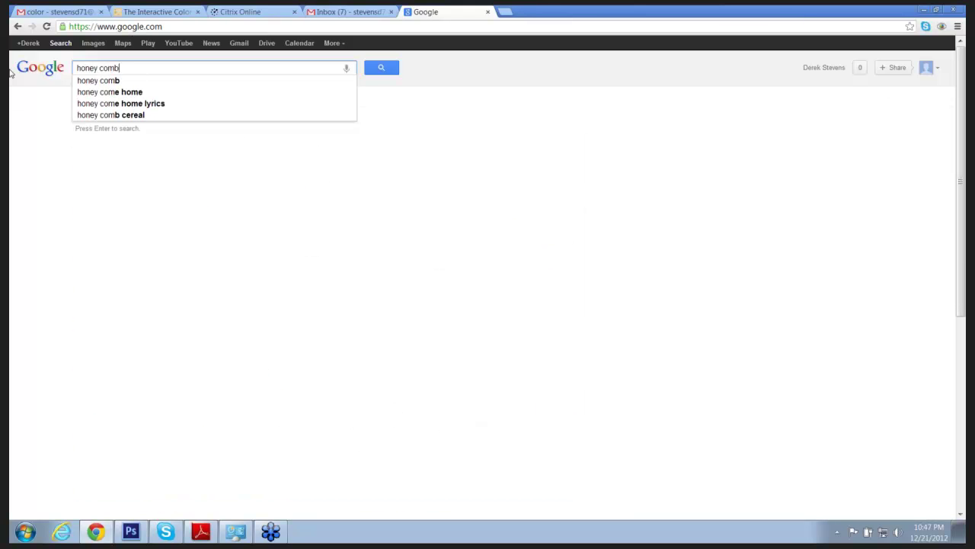
key(Return)
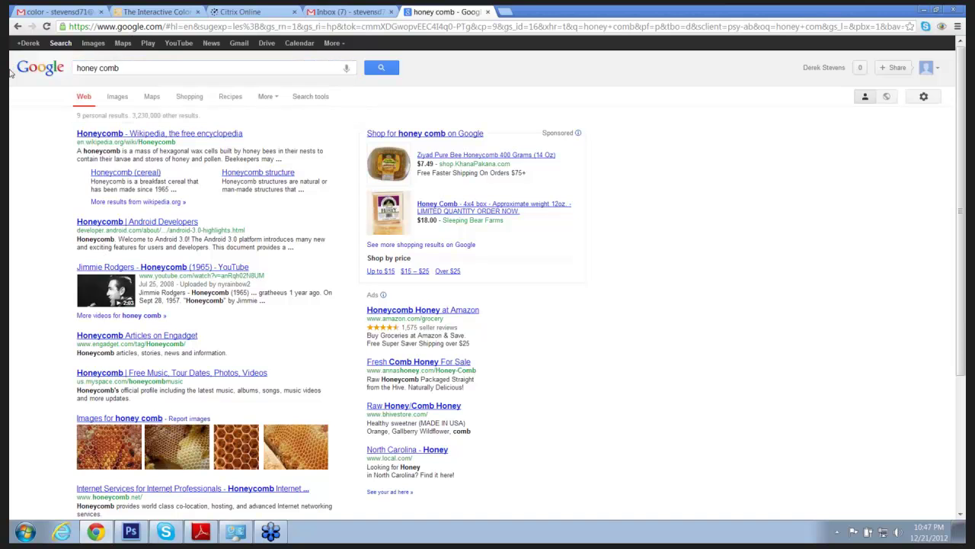
click(94, 44)
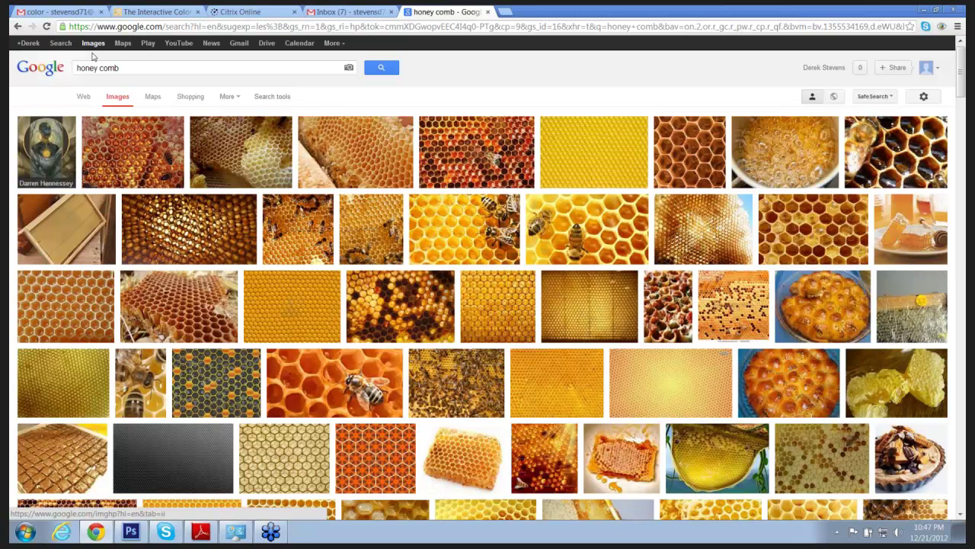
Preview the honeycomb photo with a working bee, return to the results, and copy the uncapped honeycomb image from honeybeesuite.com
click(447, 169)
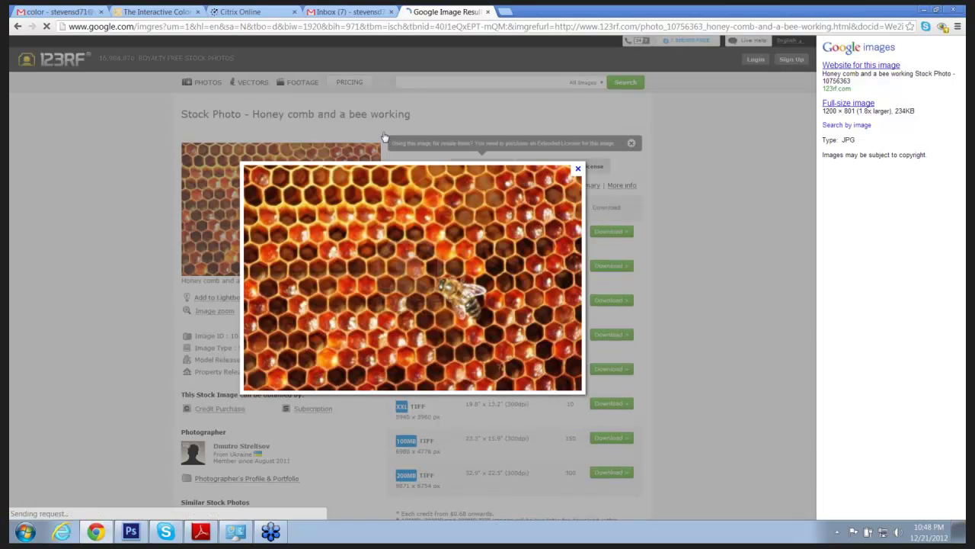
click(18, 27)
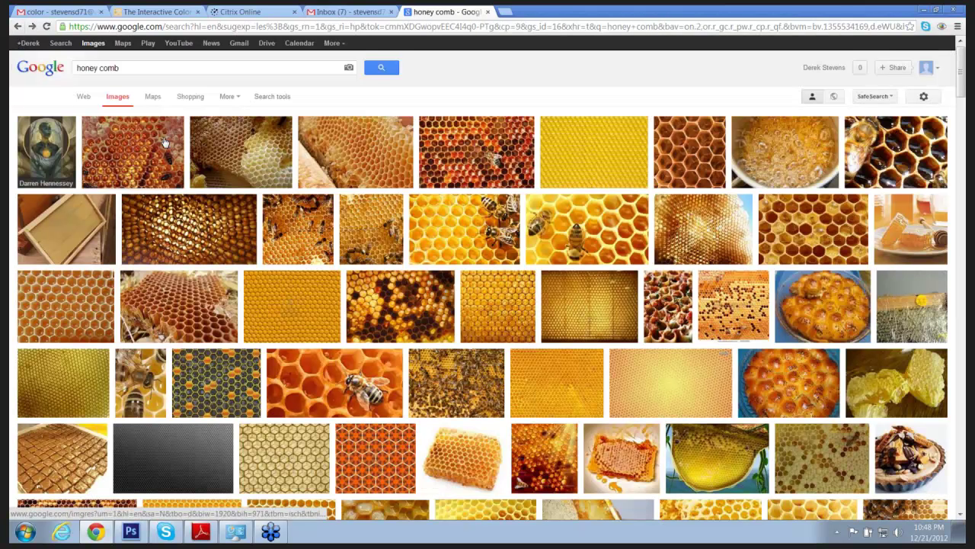
click(88, 173)
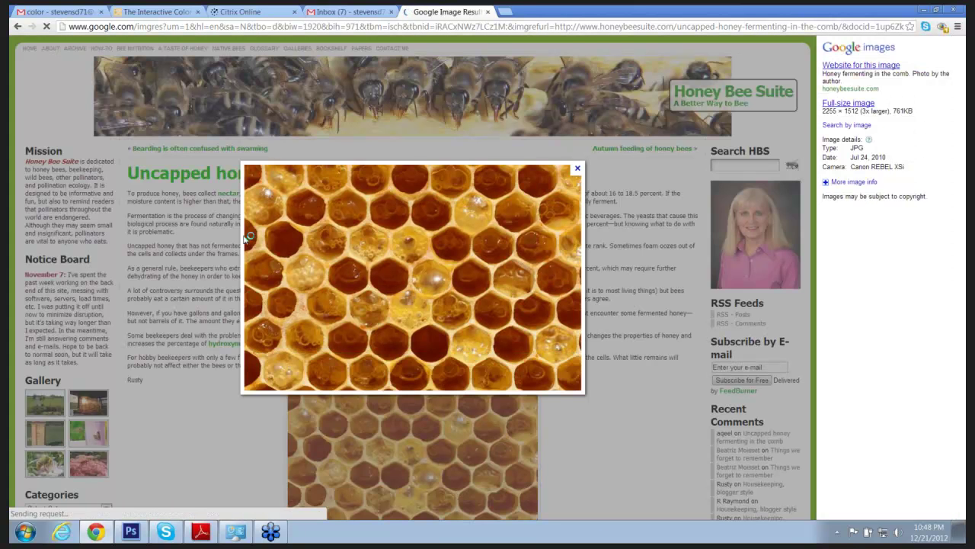
right_click(345, 268)
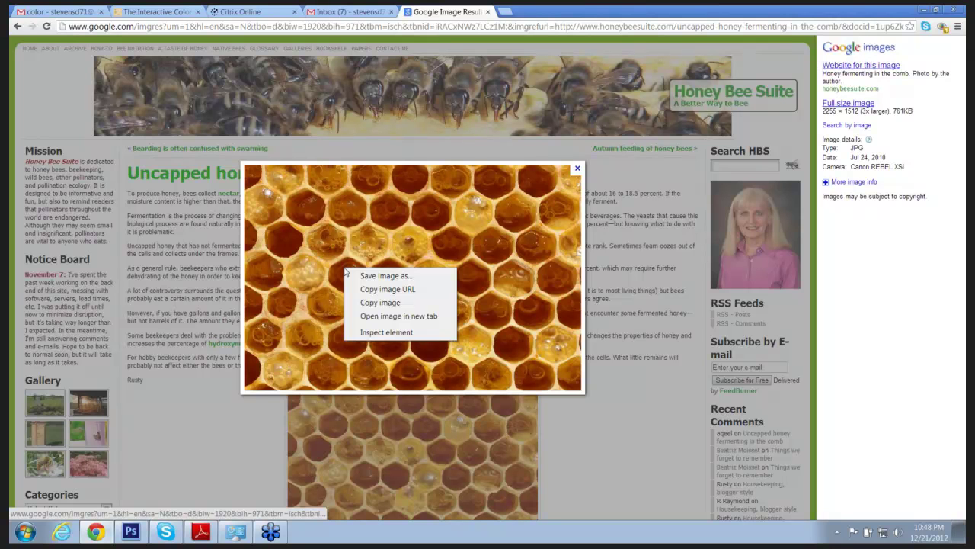
click(375, 303)
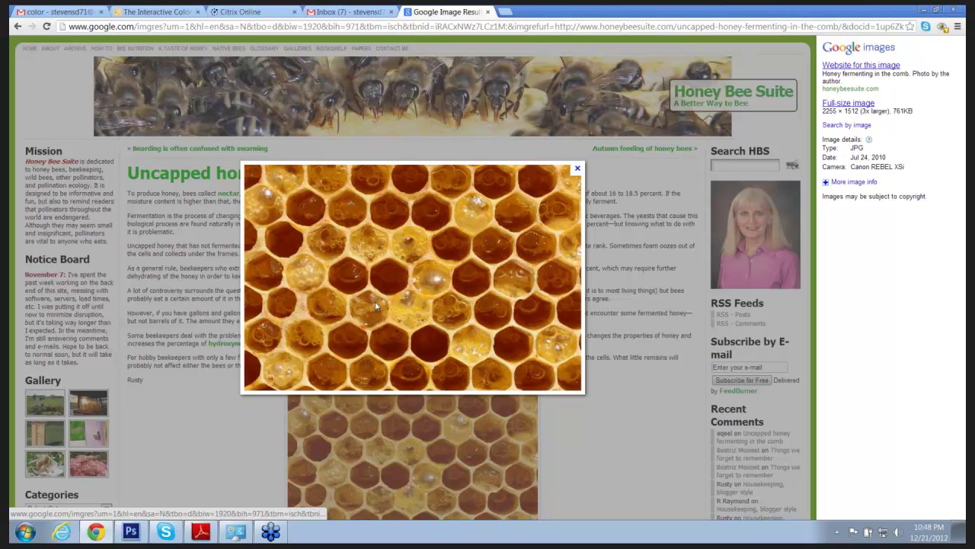
Switch to Photoshop, create a new document with the offered settings, and paste the copied honeycomb photo into it
click(132, 532)
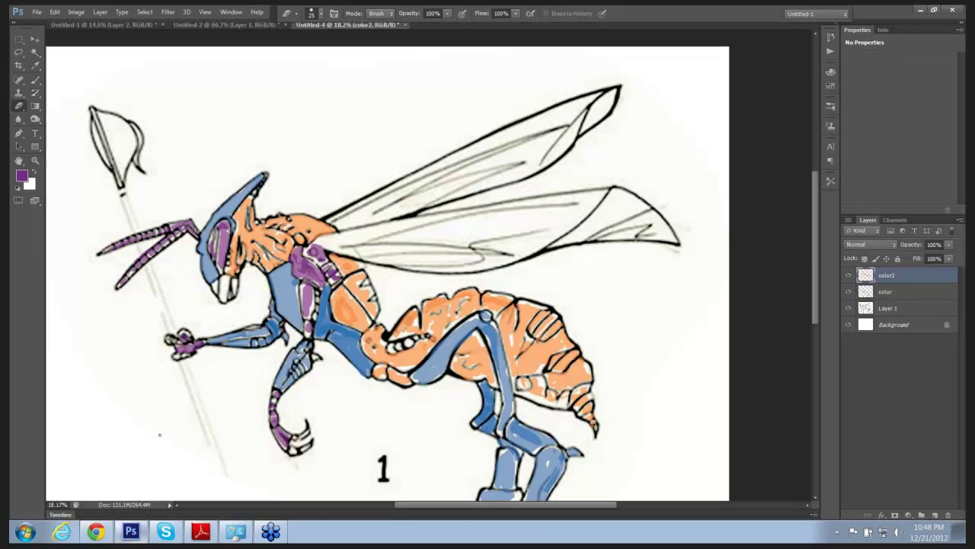
click(37, 11)
click(48, 25)
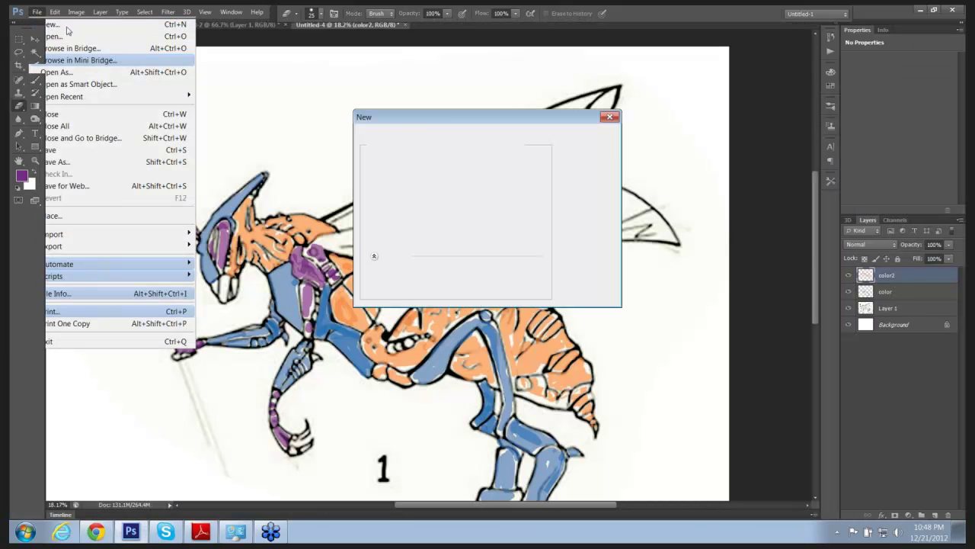
click(596, 137)
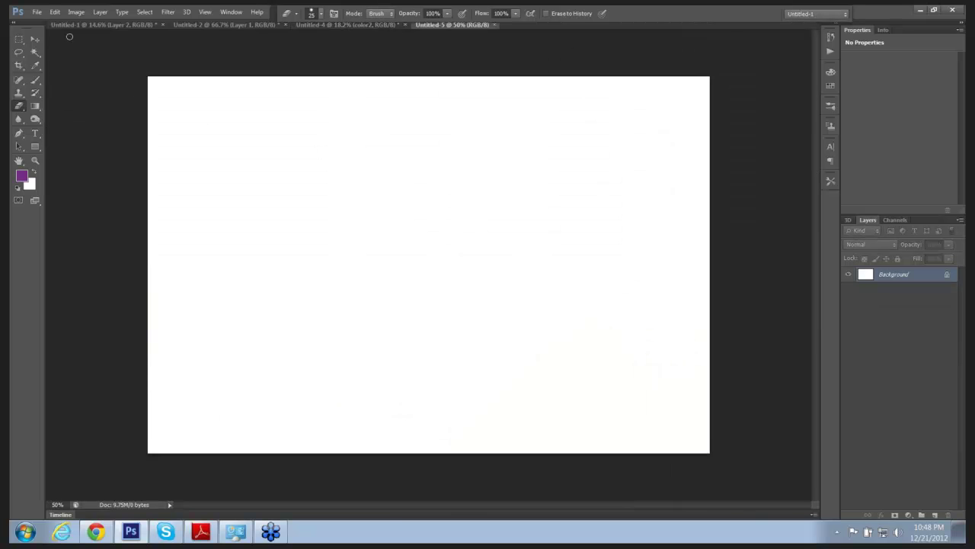
click(55, 12)
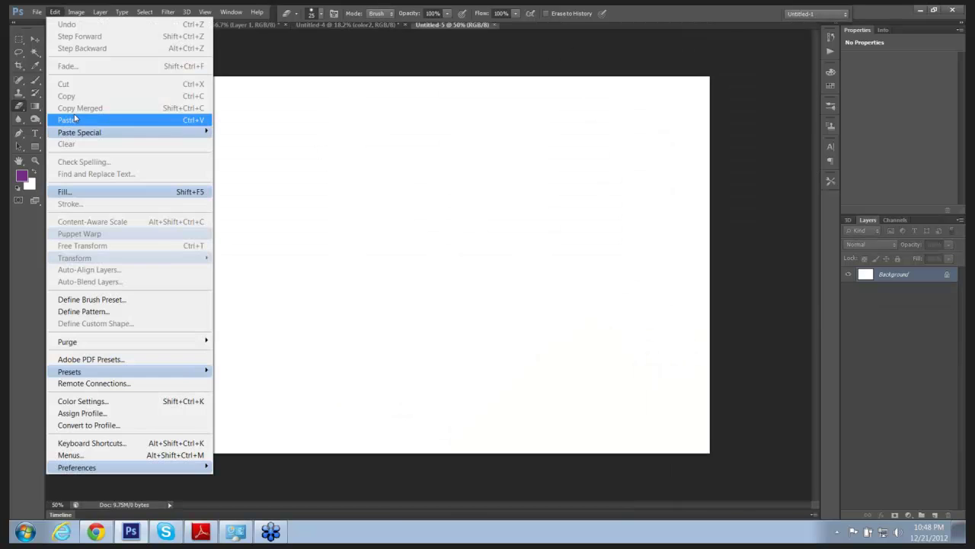
click(74, 118)
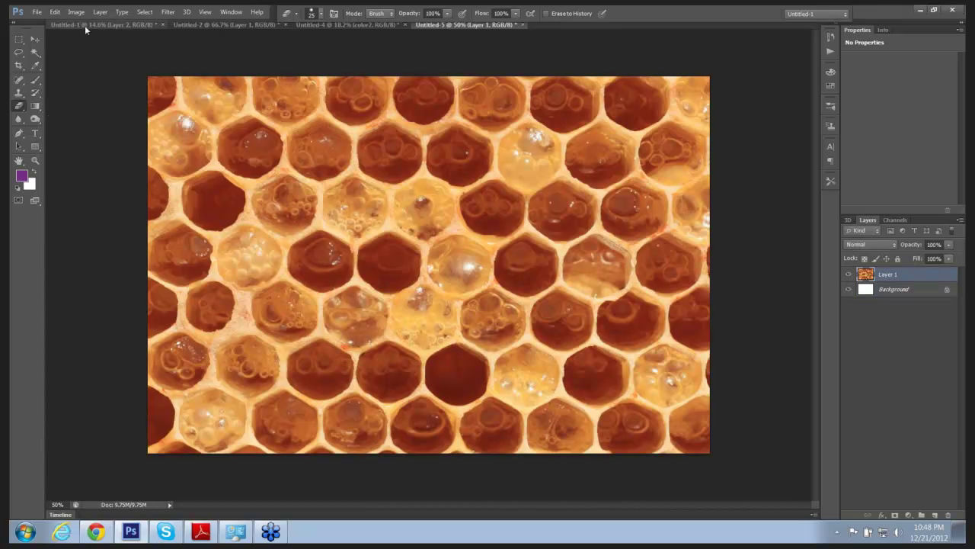
Select a large rounded area of the honeycomb photo freehand with the Lasso tool and copy it
click(19, 53)
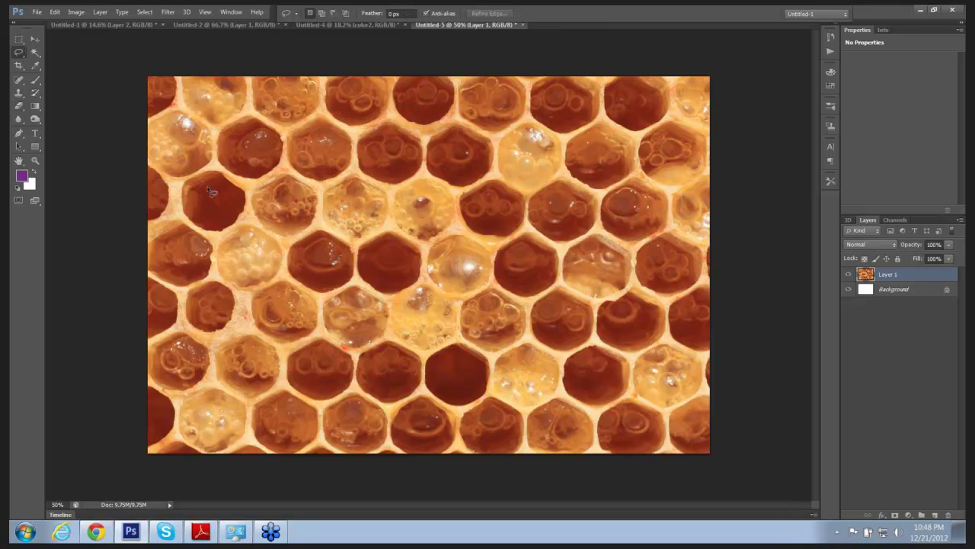
mouse_move(212, 192)
mouse_down()
mouse_move(194, 352)
mouse_move(381, 384)
mouse_move(519, 392)
mouse_move(539, 151)
mouse_move(562, 125)
mouse_up()
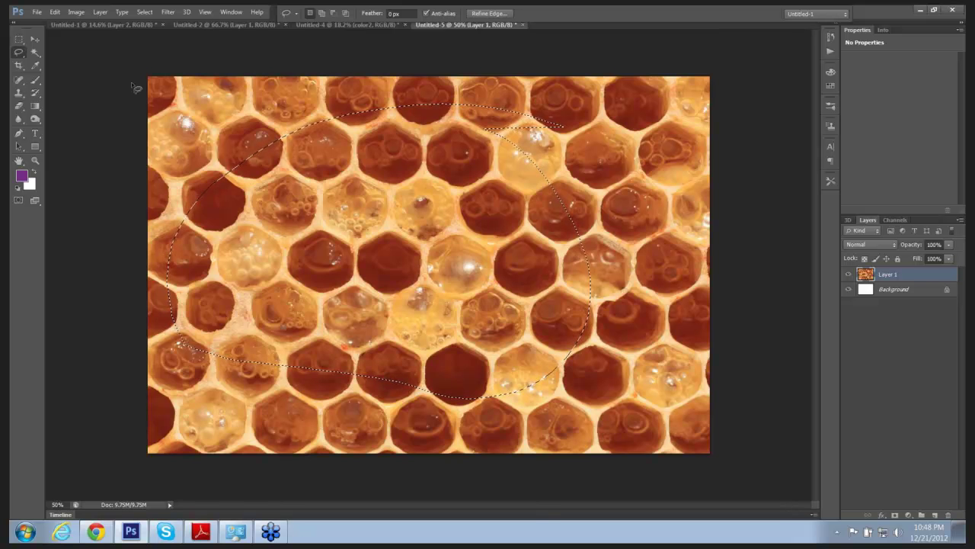
click(56, 12)
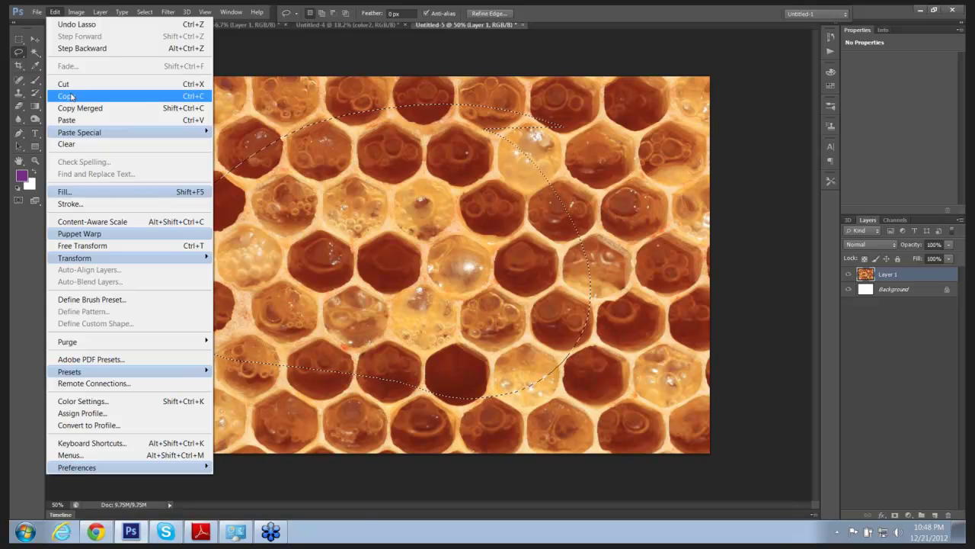
click(74, 97)
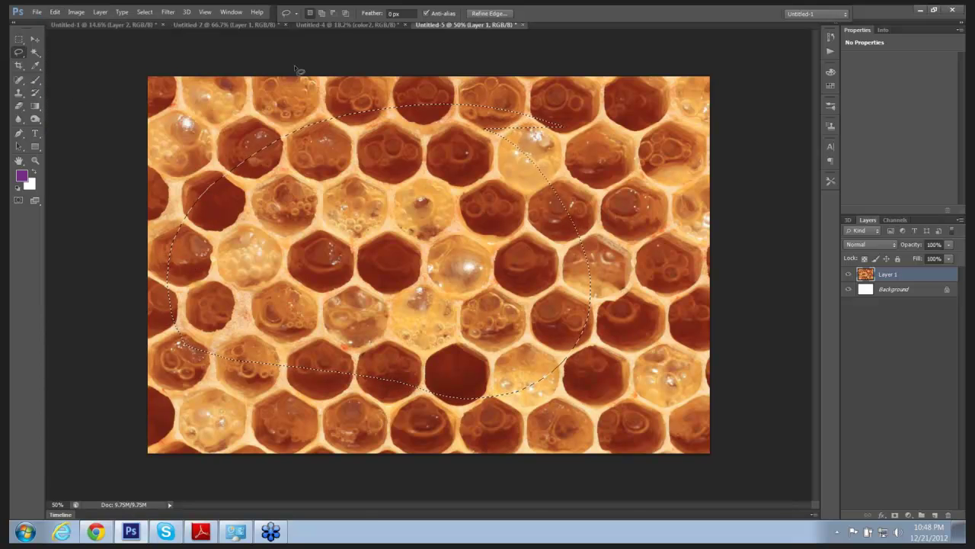
Paste the honeycomb piece into the wasp drawing in Untitled-4 and move it over the wasp's head and upper back
click(360, 27)
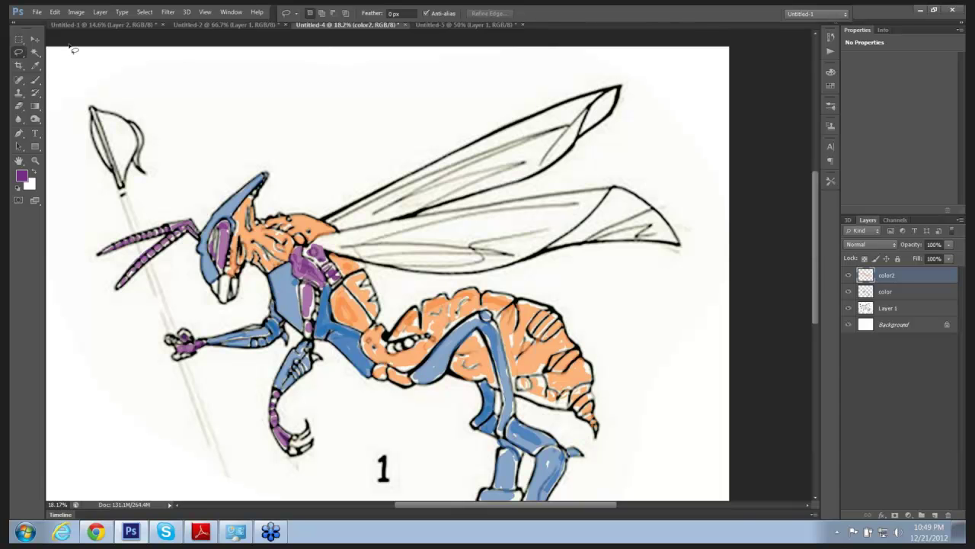
click(55, 12)
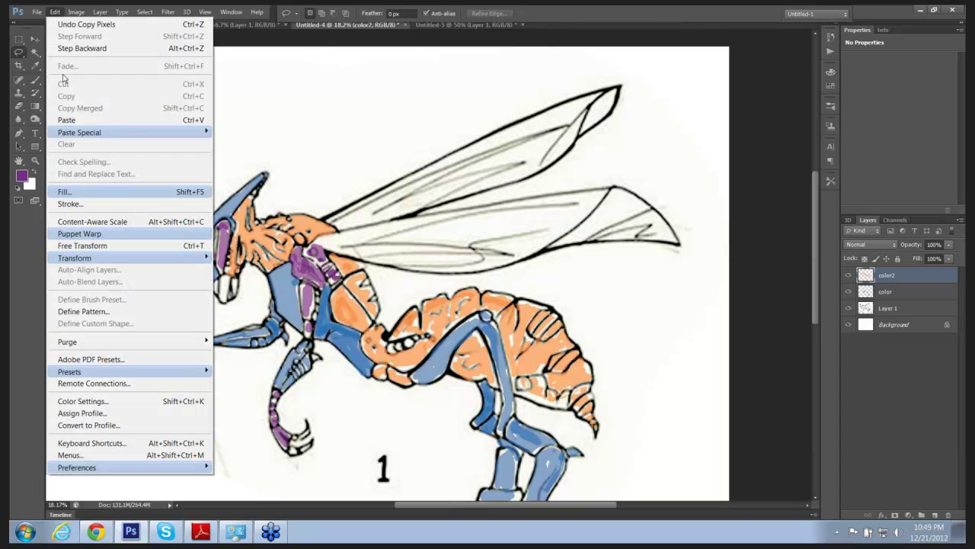
click(77, 120)
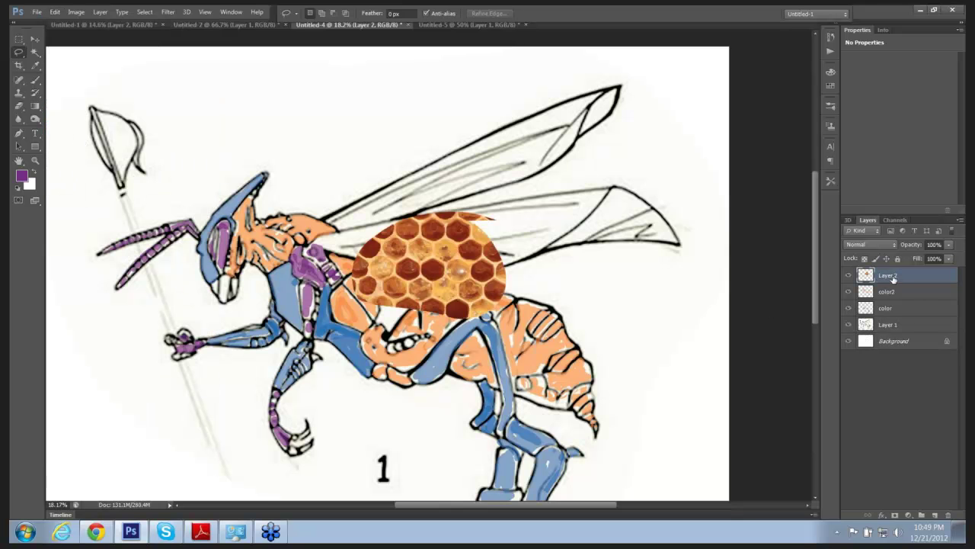
click(35, 38)
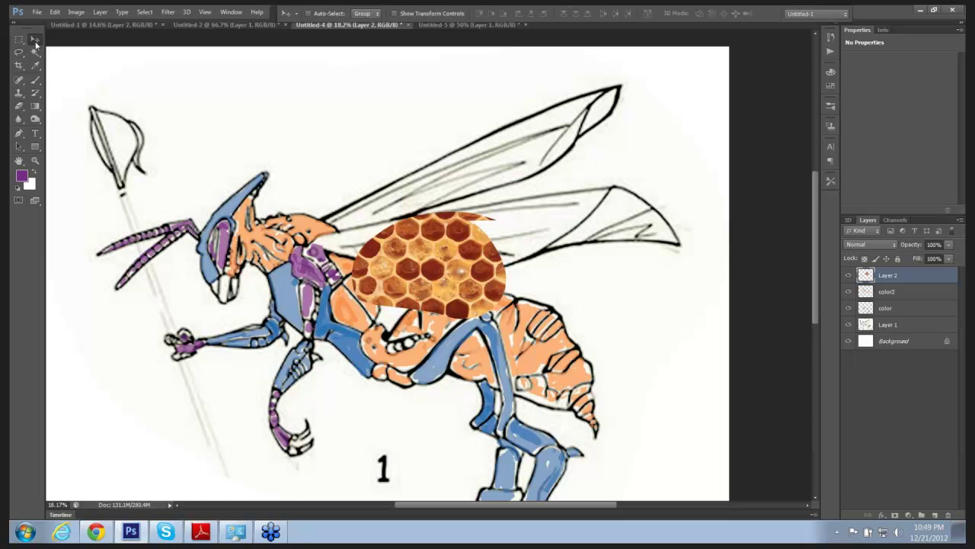
drag(433, 265, 272, 228)
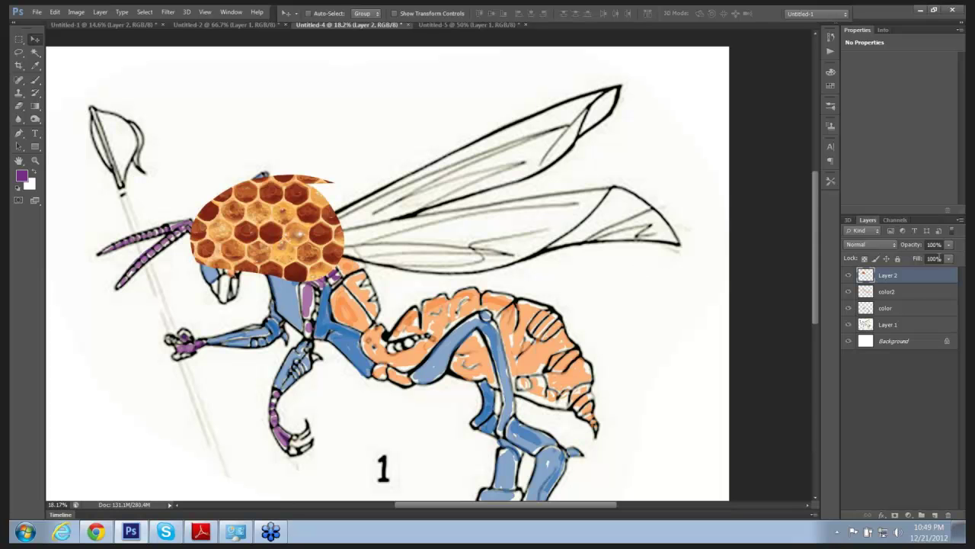
Lower the opacity of the honeycomb layer, Layer 2, to 55%
click(949, 249)
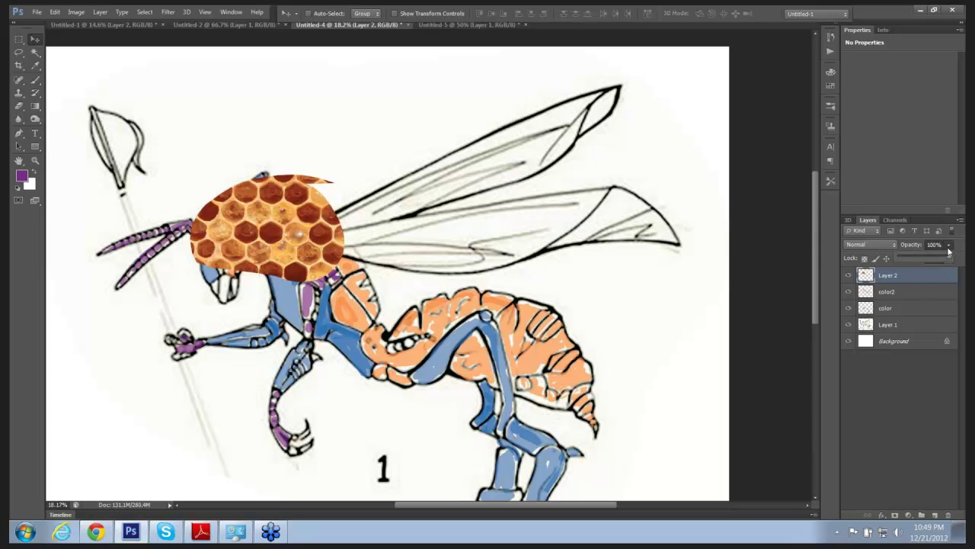
drag(949, 260, 919, 259)
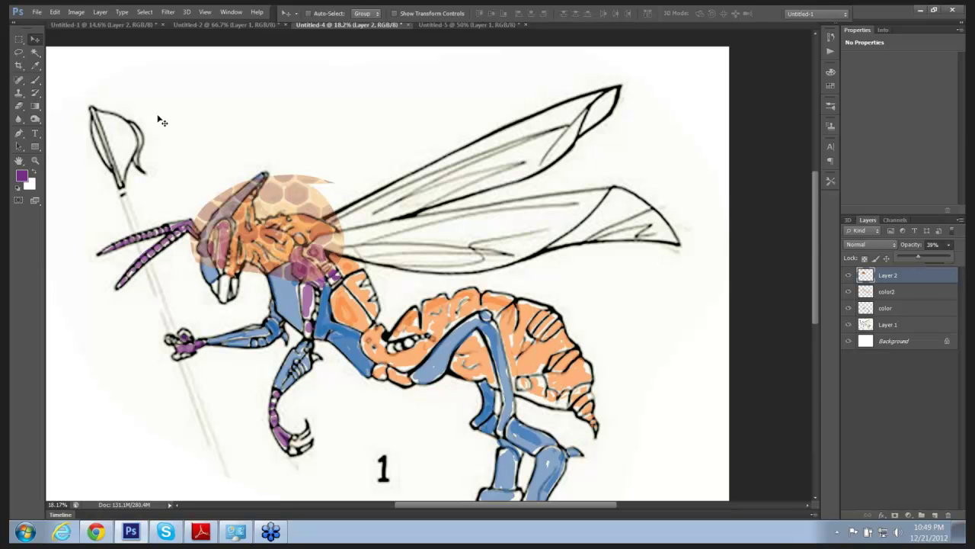
drag(922, 259, 931, 259)
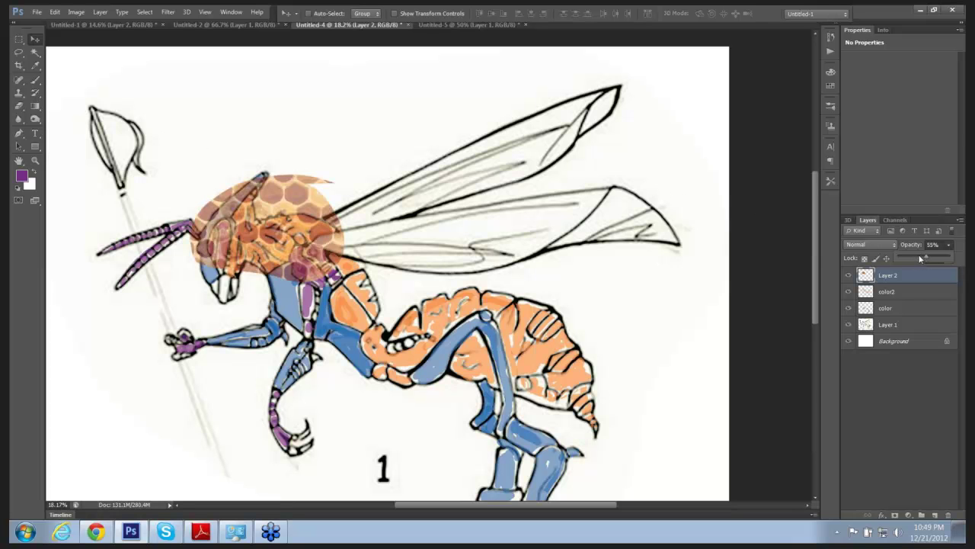
Warp the honeycomb piece so that it follows the shape of the orange neck and upper back behind the helmet, and apply it
click(56, 14)
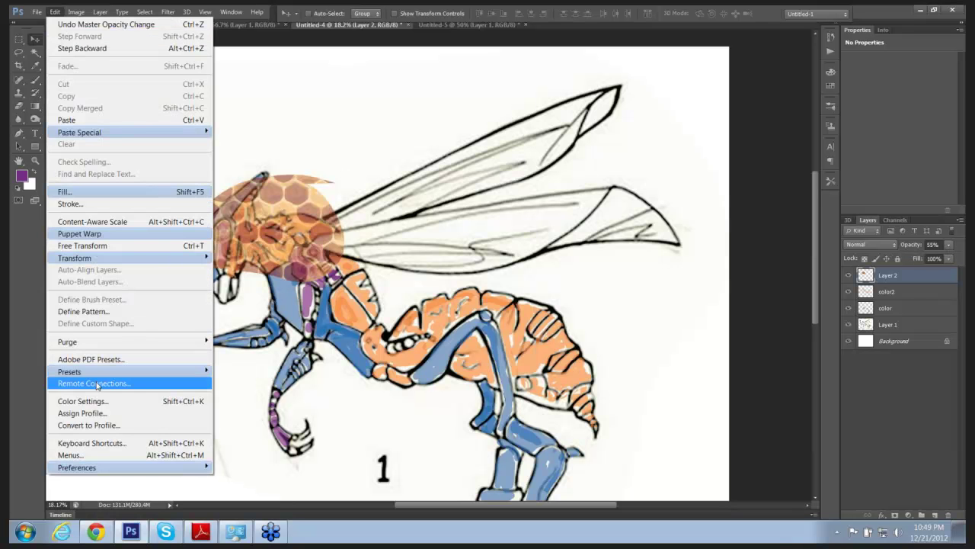
mouse_move(125, 261)
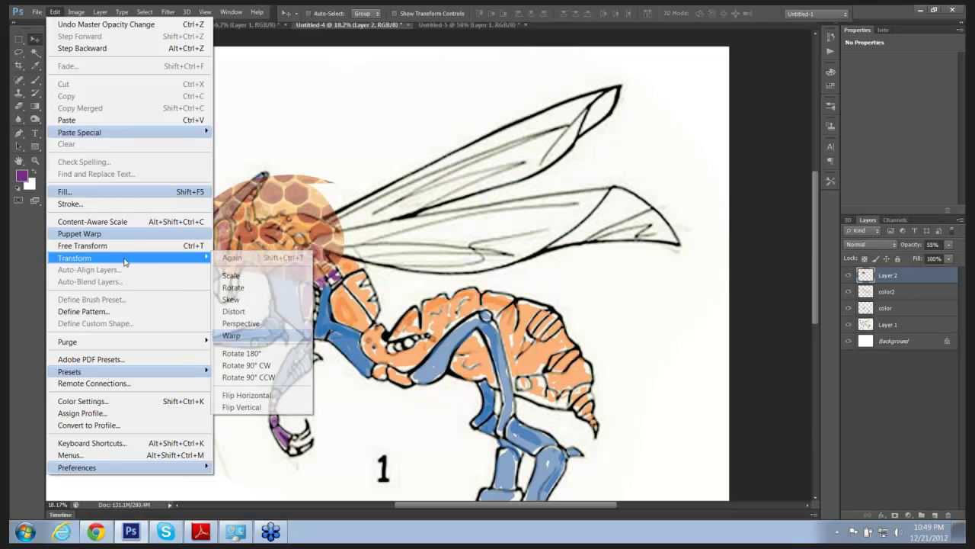
click(232, 335)
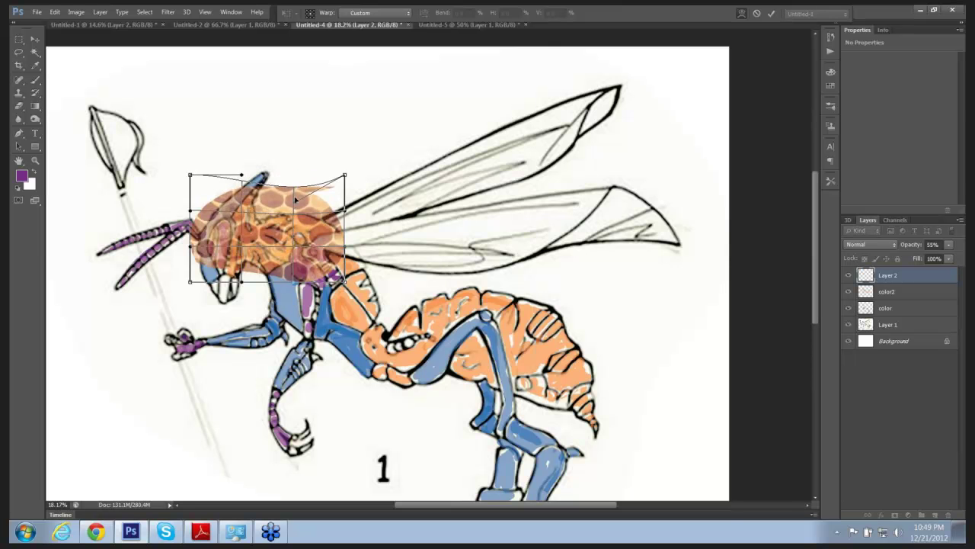
drag(294, 221, 352, 266)
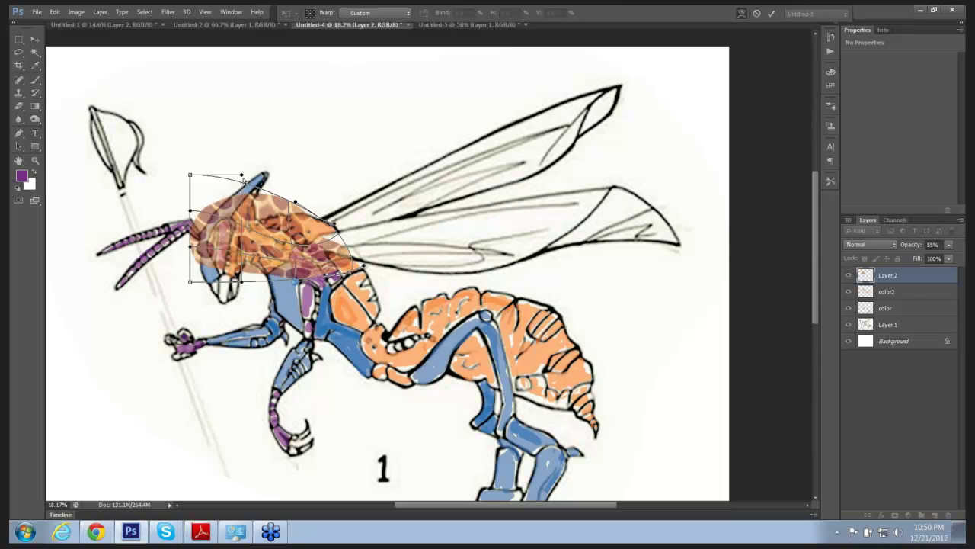
drag(243, 180, 264, 216)
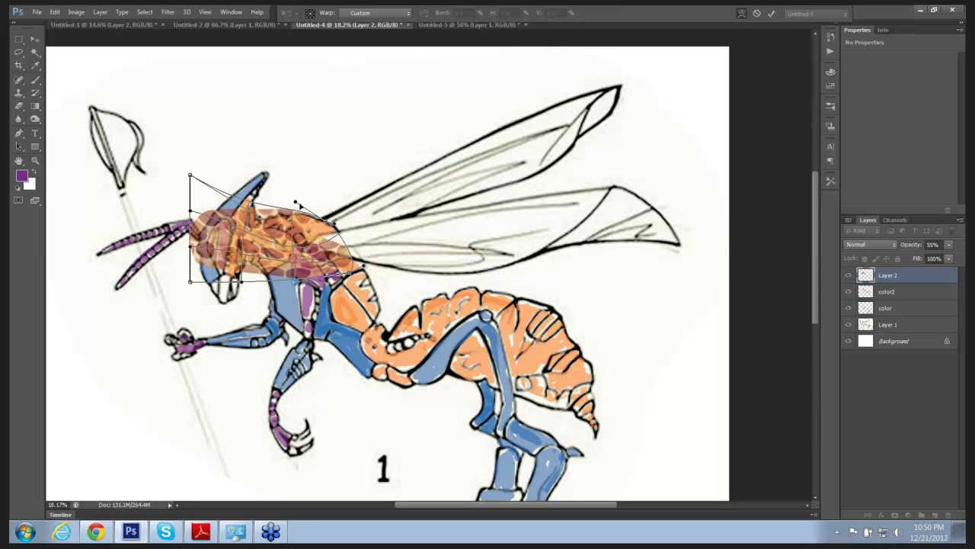
drag(193, 178, 243, 210)
drag(192, 249, 244, 205)
drag(190, 281, 236, 268)
drag(298, 278, 251, 237)
drag(257, 187, 265, 177)
drag(333, 222, 328, 219)
key(Return)
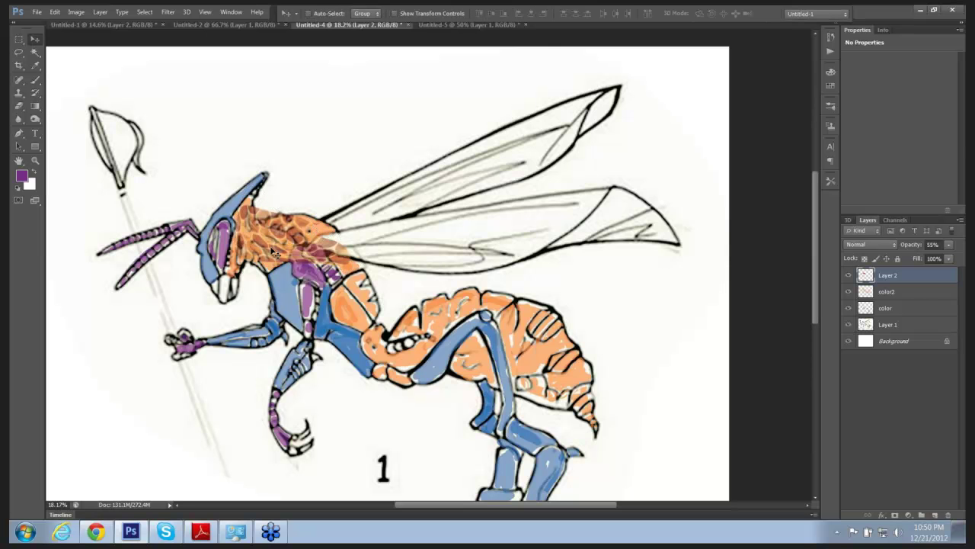
Erase the honeycomb texture spilling outside the orange neck and upper back, reducing the eraser to size 15 for the fine edges
click(19, 105)
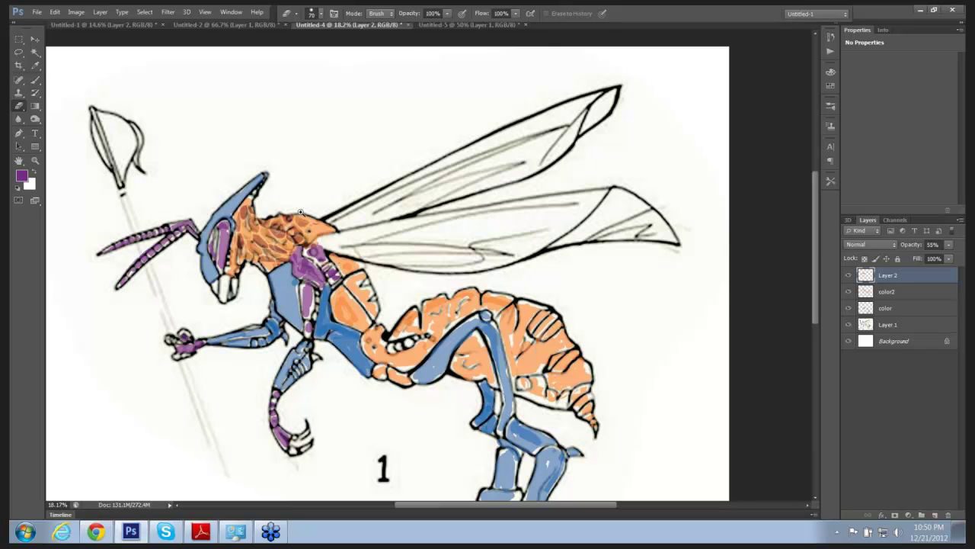
scroll(333, 216, up, 1)
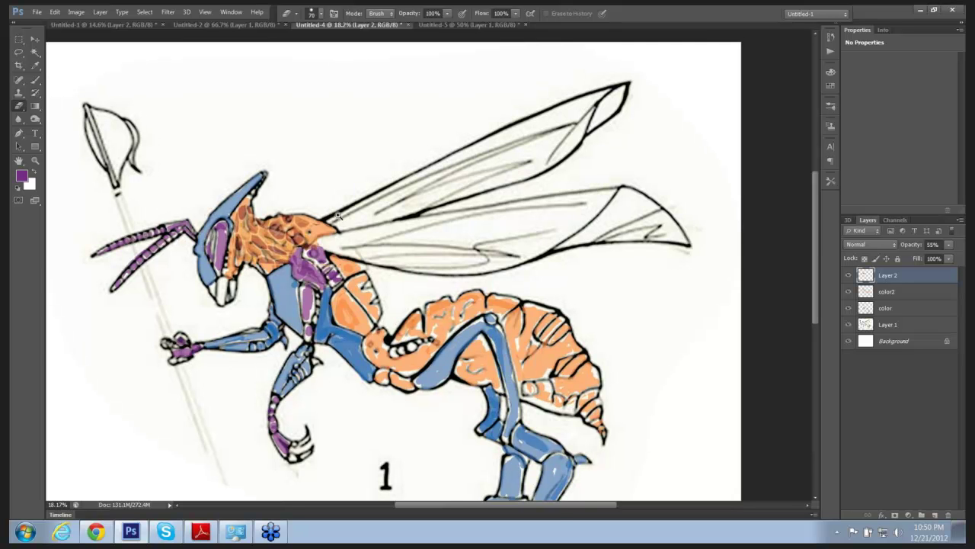
scroll(338, 217, up, 3)
scroll(363, 168, up, 2)
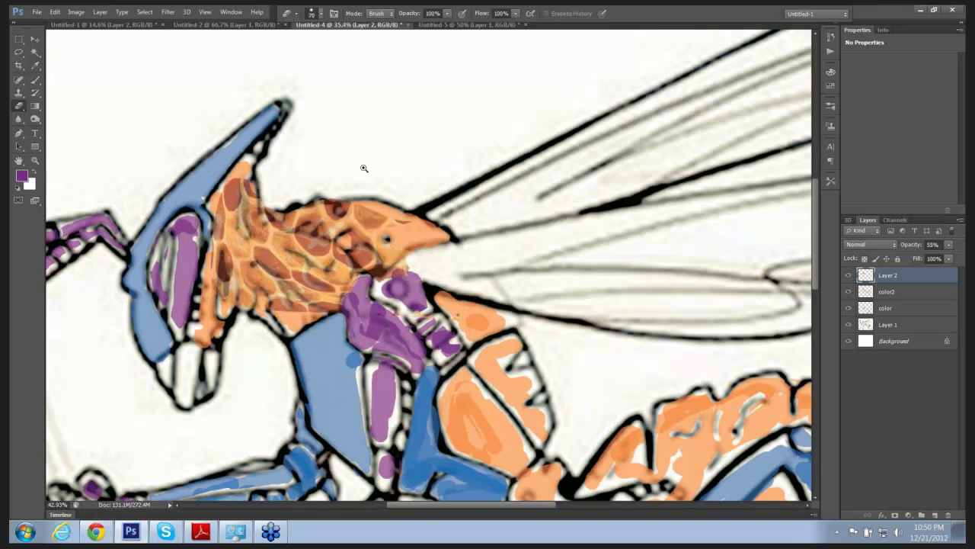
scroll(364, 167, up, 1)
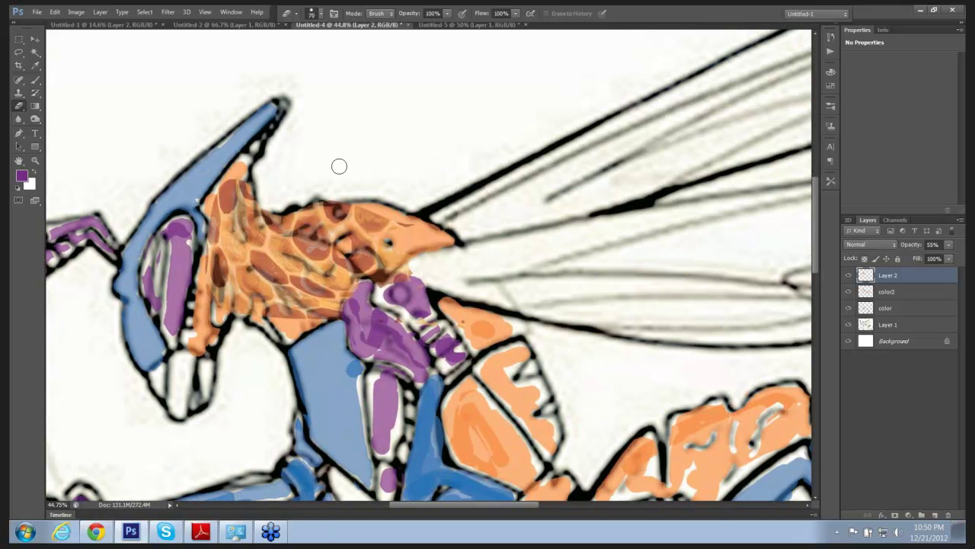
key(bracketleft)
key(bracketleft)
key(bracketleft)
key(bracketleft)
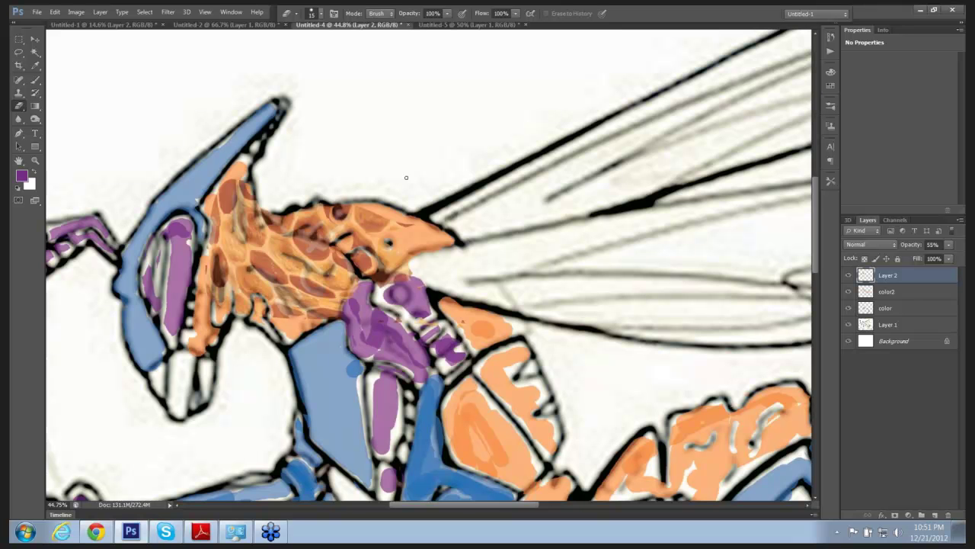
Reduce the opacity of the neck's honeycomb layer, Layer 2, to 45%
click(948, 244)
mouse_move(938, 258)
mouse_down()
mouse_move(955, 259)
mouse_move(933, 259)
mouse_up()
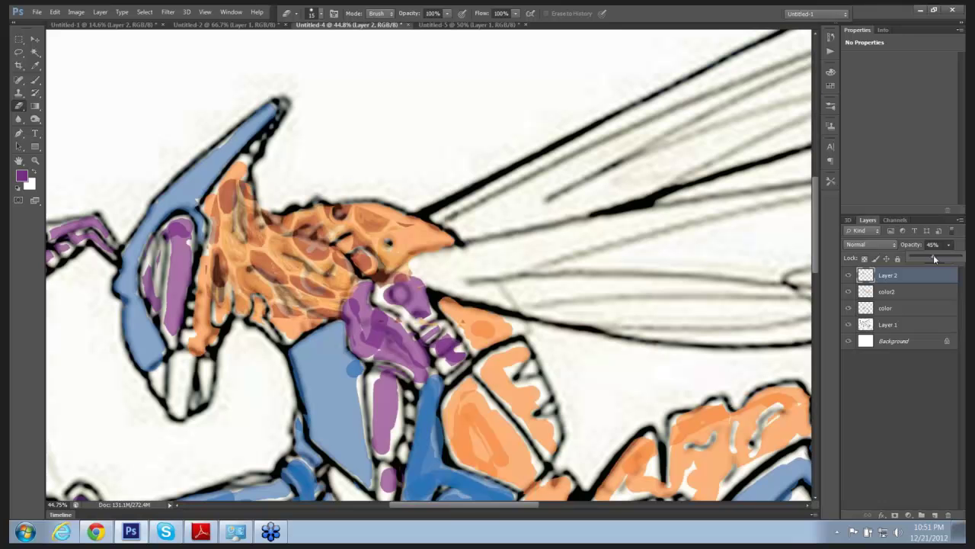
click(616, 200)
scroll(616, 200, down, 5)
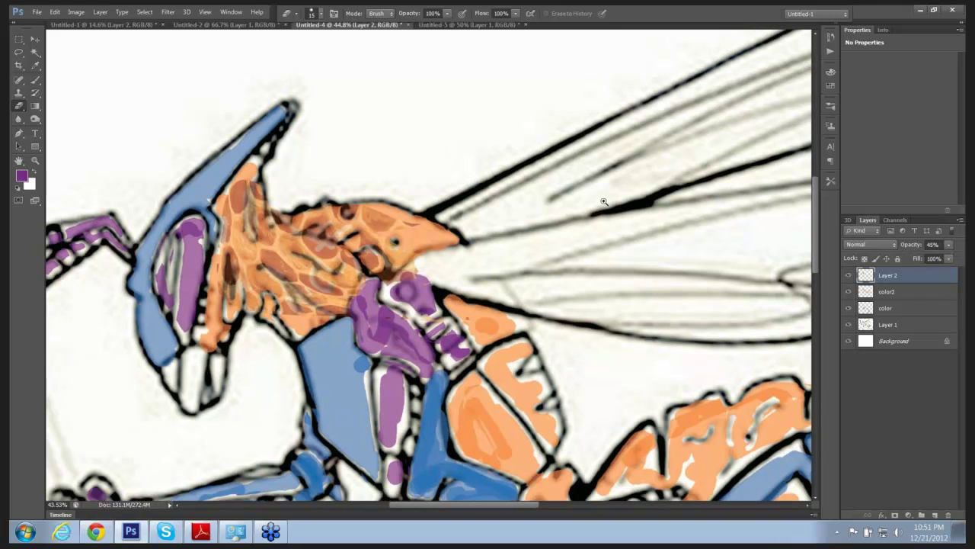
drag(585, 189, 573, 206)
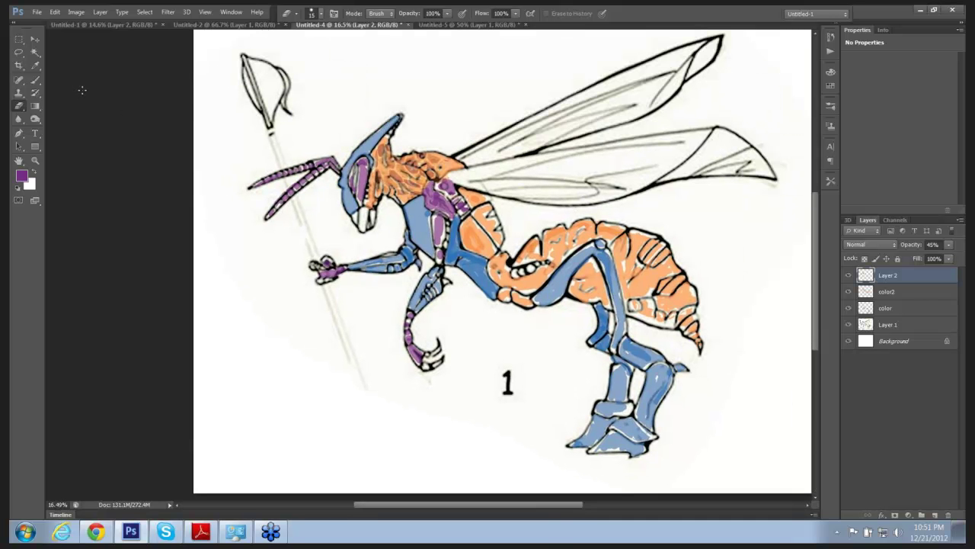
Paste a second honeycomb piece into the drawing and move it over the wasp's abdomen
click(55, 12)
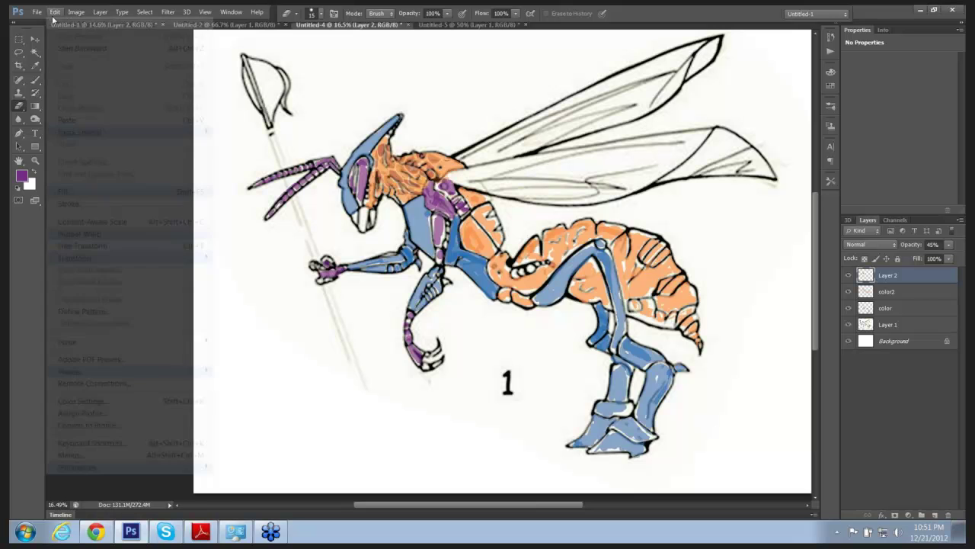
click(76, 121)
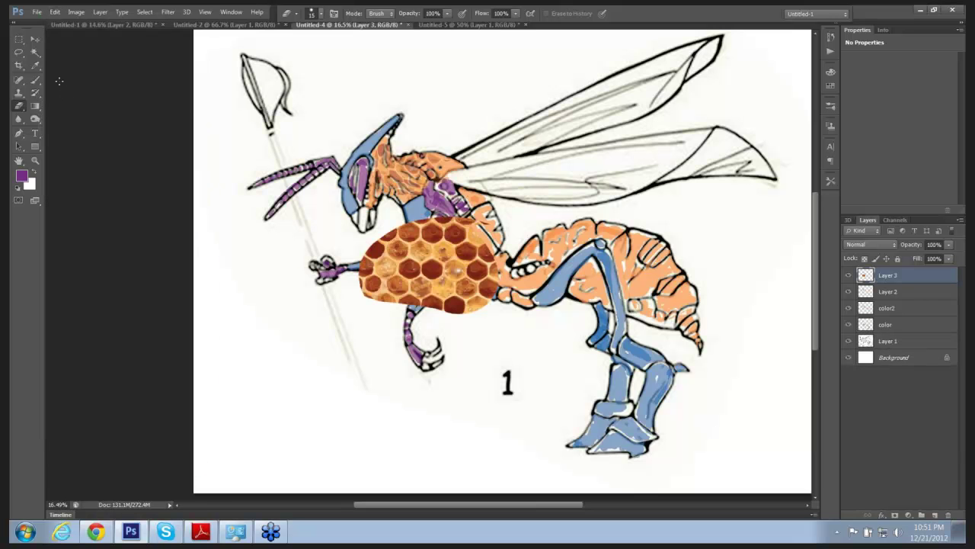
click(35, 39)
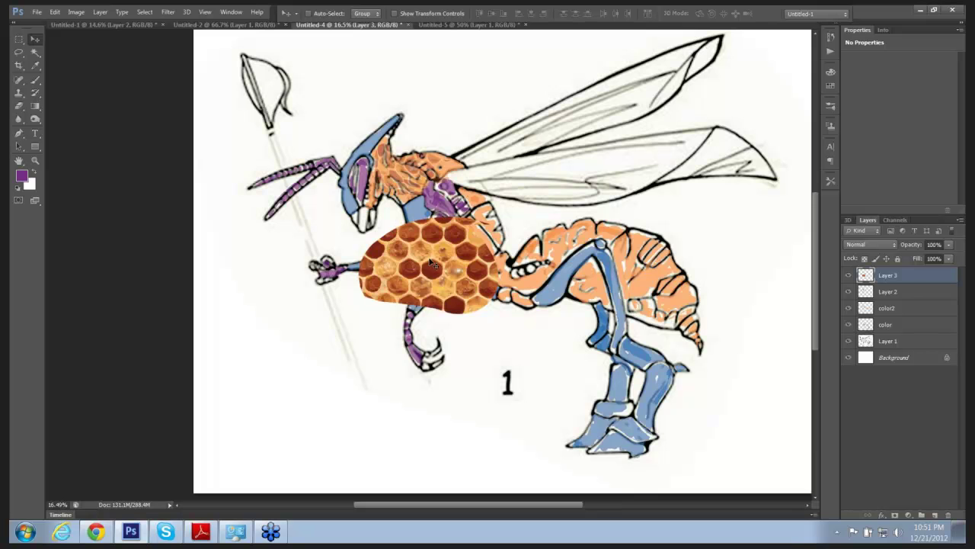
drag(445, 263, 629, 276)
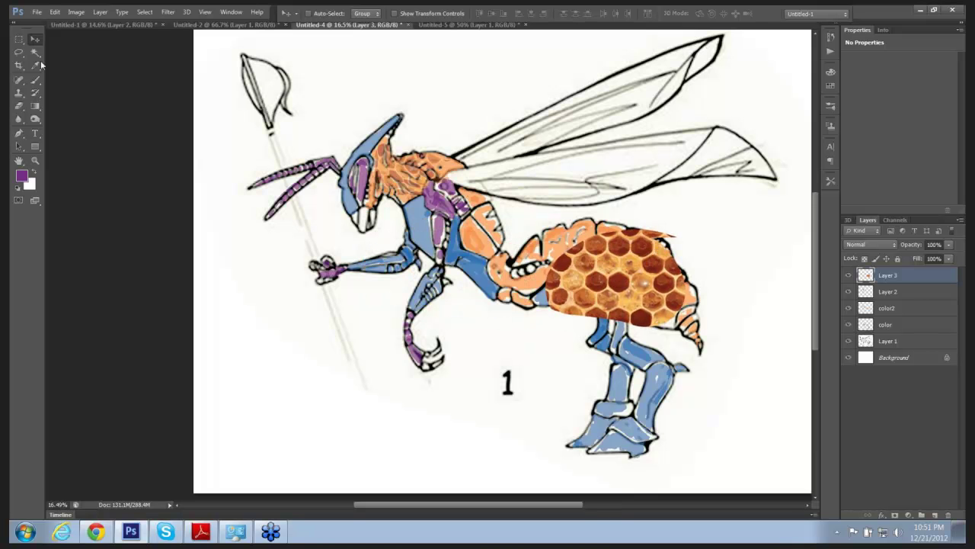
Put the abdomen's honeycomb piece, Layer 3, into Warp mode and reduce the layer's opacity to 62%
click(53, 12)
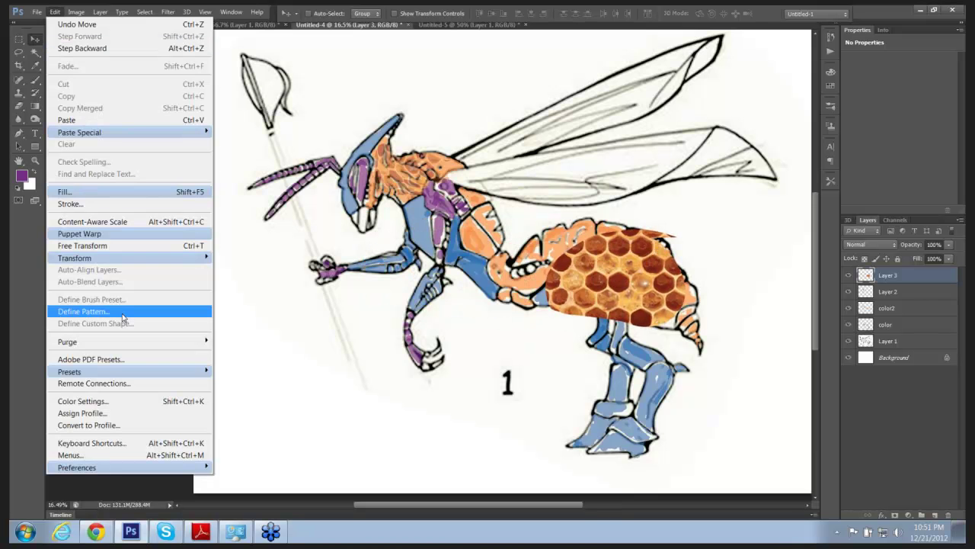
mouse_move(136, 259)
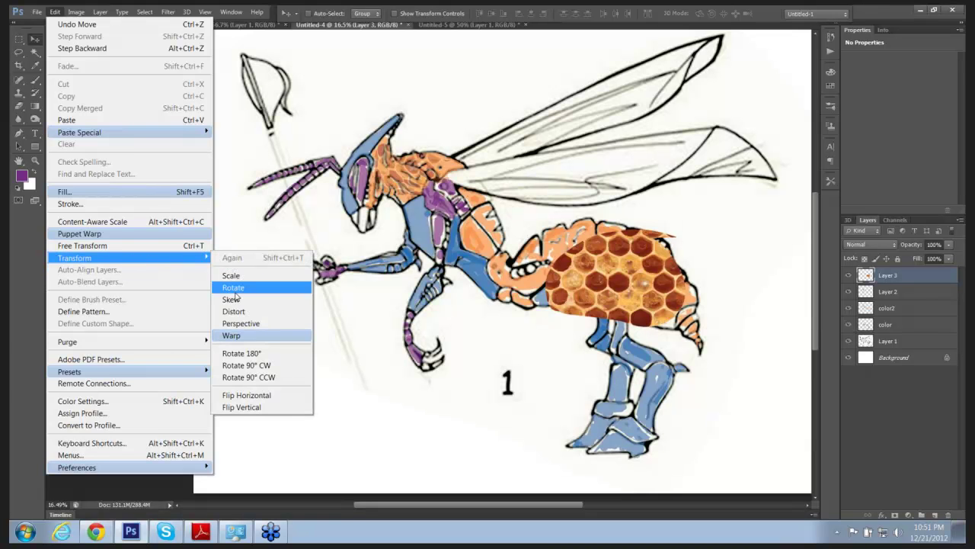
click(293, 335)
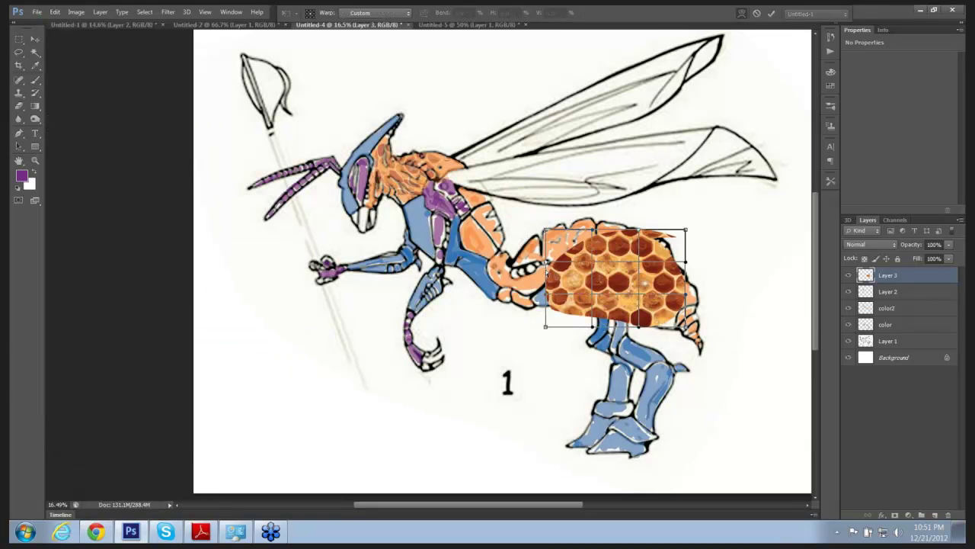
click(951, 246)
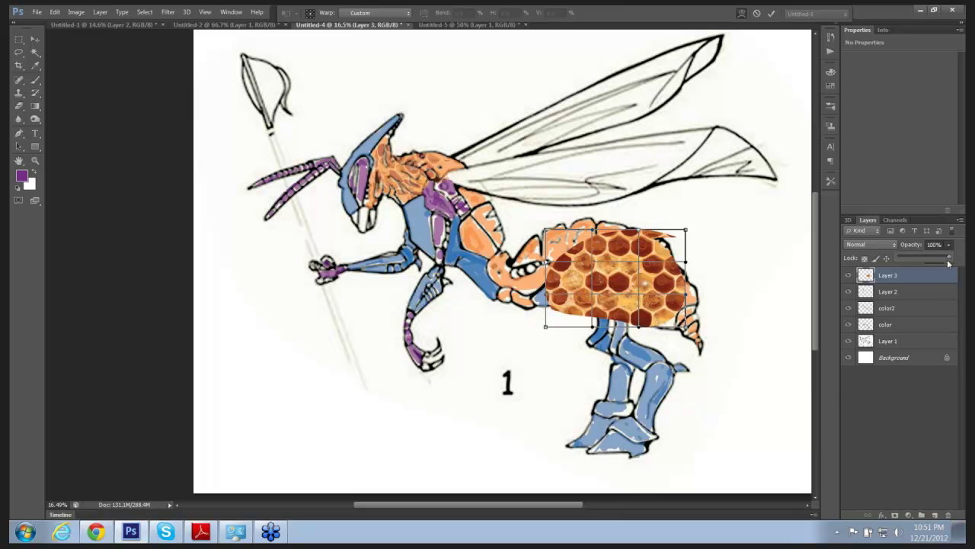
drag(950, 257, 930, 257)
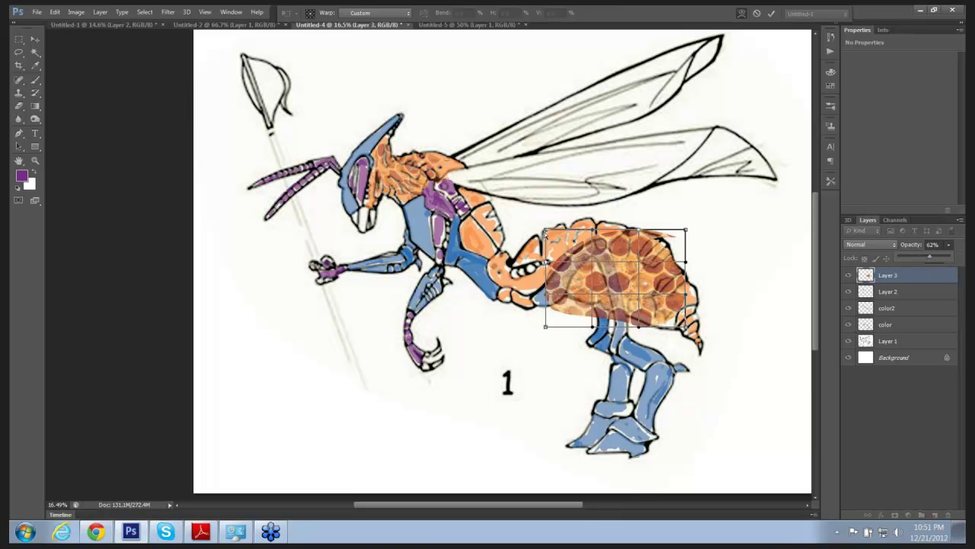
Warp the honeycomb piece so that it follows the abdomen's outline from the narrow waist to the tail, and apply it
drag(546, 229, 479, 227)
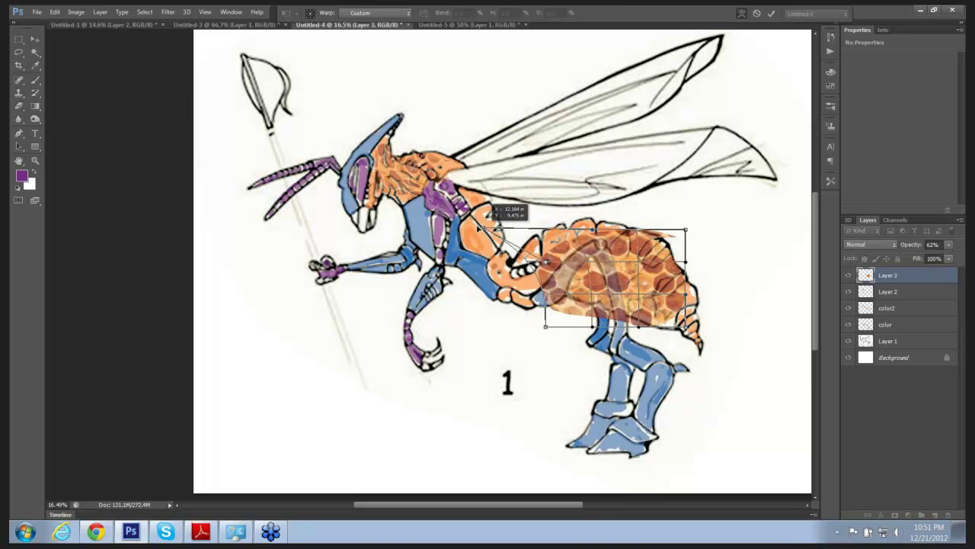
drag(537, 256, 505, 270)
drag(537, 320, 474, 325)
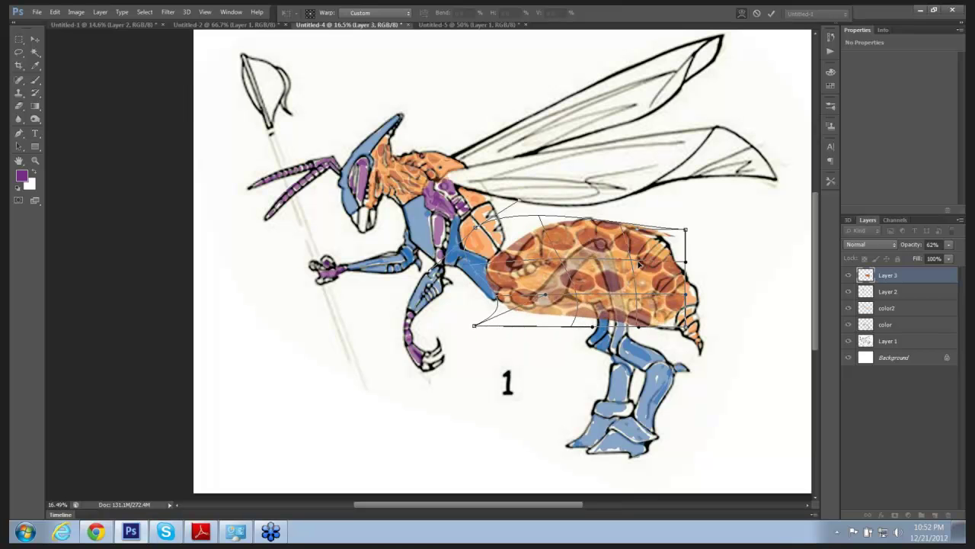
drag(685, 229, 697, 314)
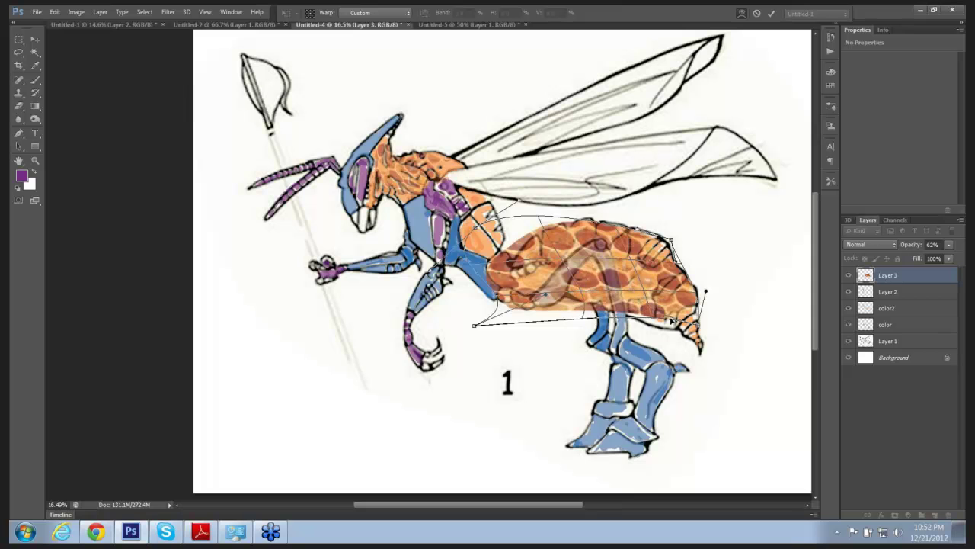
drag(596, 316, 481, 304)
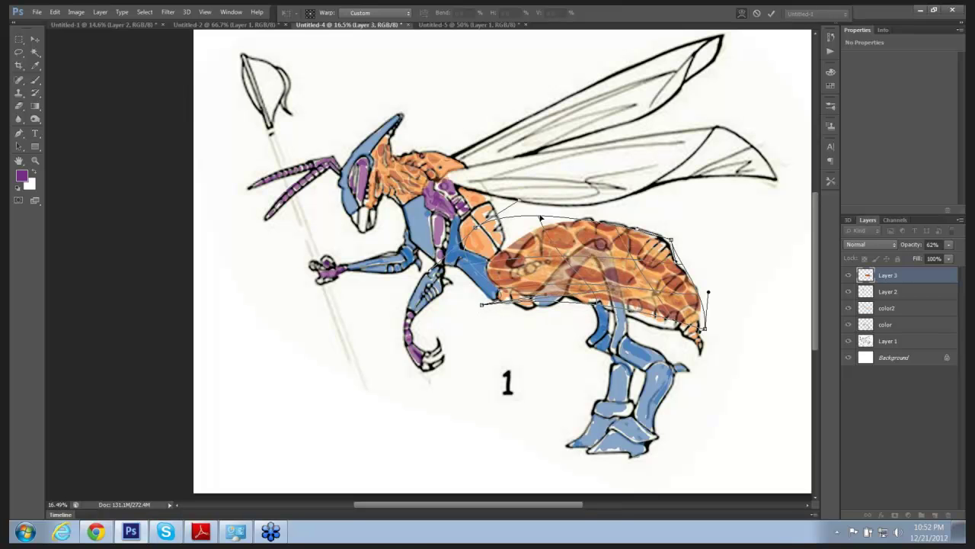
drag(518, 204, 515, 210)
key(Return)
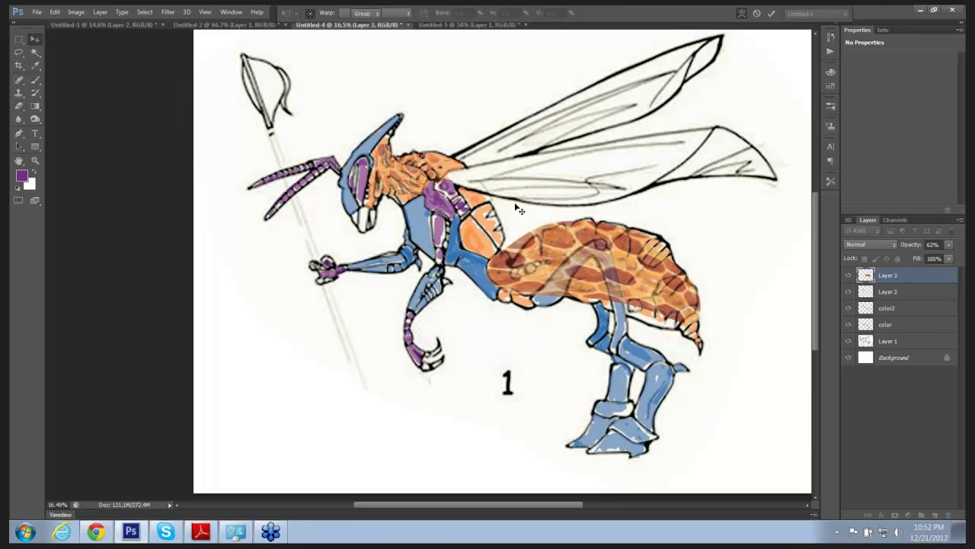
key(0)
Erase the honeycomb texture spilling beyond the upper outline of the abdomen, including the notches near the waist
click(19, 106)
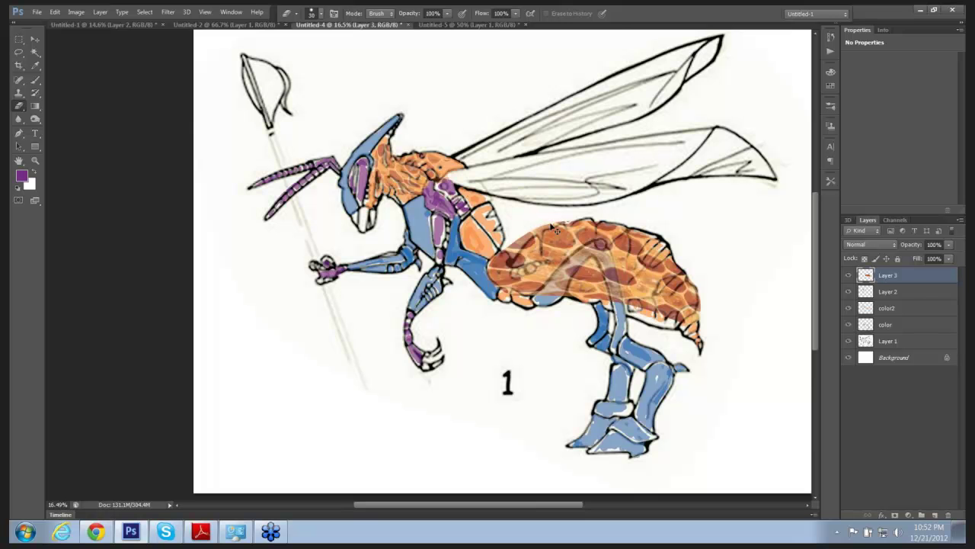
scroll(565, 226, up, 1)
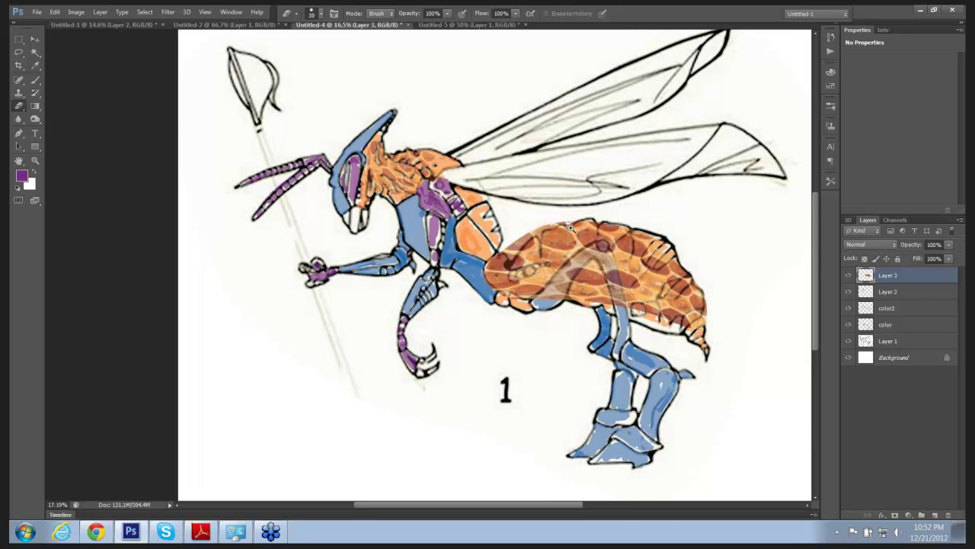
scroll(570, 226, up, 2)
scroll(571, 228, up, 2)
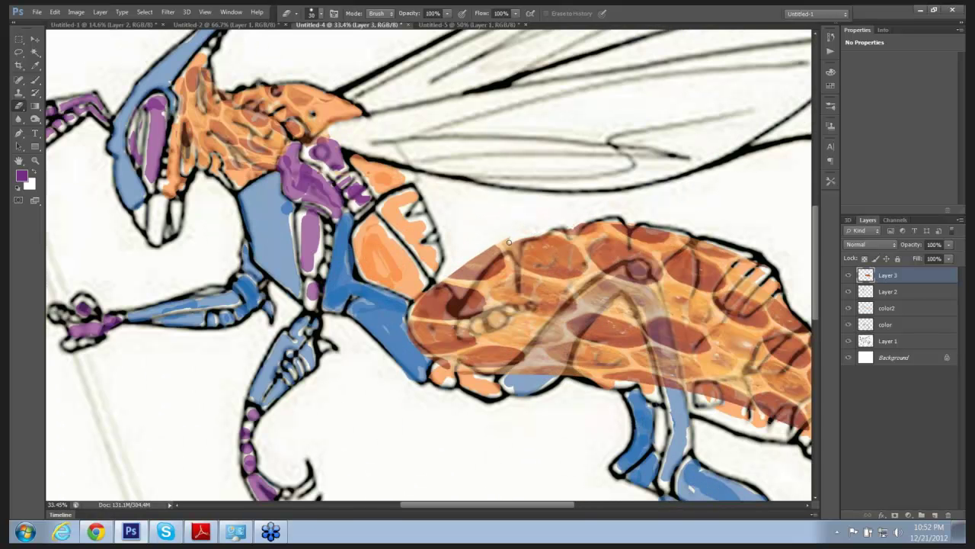
mouse_move(516, 263)
mouse_down()
mouse_move(469, 270)
mouse_move(509, 240)
mouse_move(441, 283)
mouse_move(453, 292)
mouse_move(478, 256)
mouse_move(484, 265)
mouse_move(507, 250)
mouse_move(512, 258)
mouse_move(564, 228)
mouse_move(569, 240)
mouse_move(588, 221)
mouse_move(625, 222)
mouse_move(650, 224)
mouse_up()
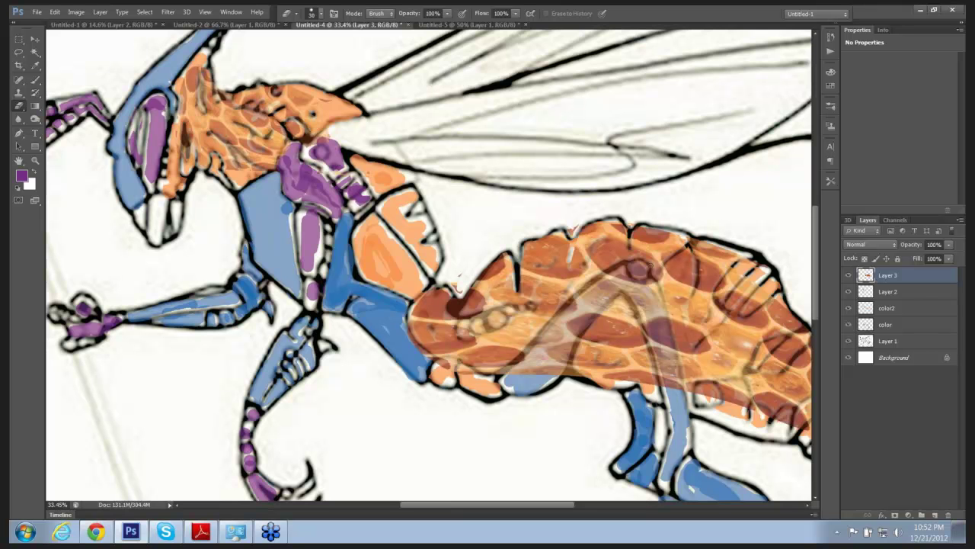
Erase the honeycomb texture covering the bent blue hind leg, using an eraser of size 45
mouse_move(648, 263)
mouse_down()
mouse_move(573, 312)
mouse_move(537, 363)
mouse_up()
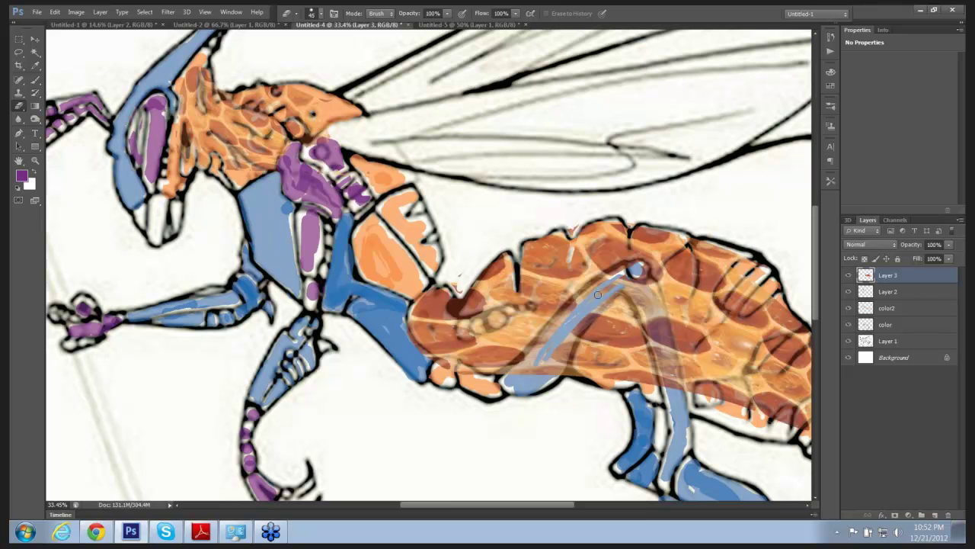
mouse_move(598, 294)
mouse_down()
mouse_move(551, 331)
mouse_move(549, 367)
mouse_move(566, 349)
mouse_move(538, 370)
mouse_move(531, 358)
mouse_move(508, 383)
mouse_move(555, 356)
mouse_move(556, 370)
mouse_move(533, 389)
mouse_move(545, 388)
mouse_move(621, 299)
mouse_up()
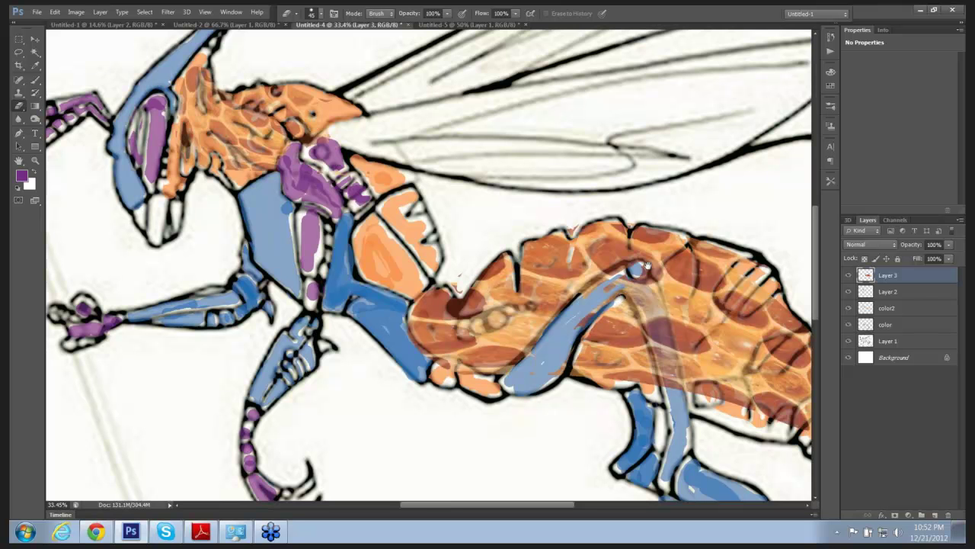
mouse_move(647, 266)
mouse_down()
mouse_move(626, 220)
mouse_move(662, 348)
mouse_move(640, 292)
mouse_move(640, 305)
mouse_move(627, 240)
mouse_move(620, 249)
mouse_move(599, 227)
mouse_move(657, 356)
mouse_up()
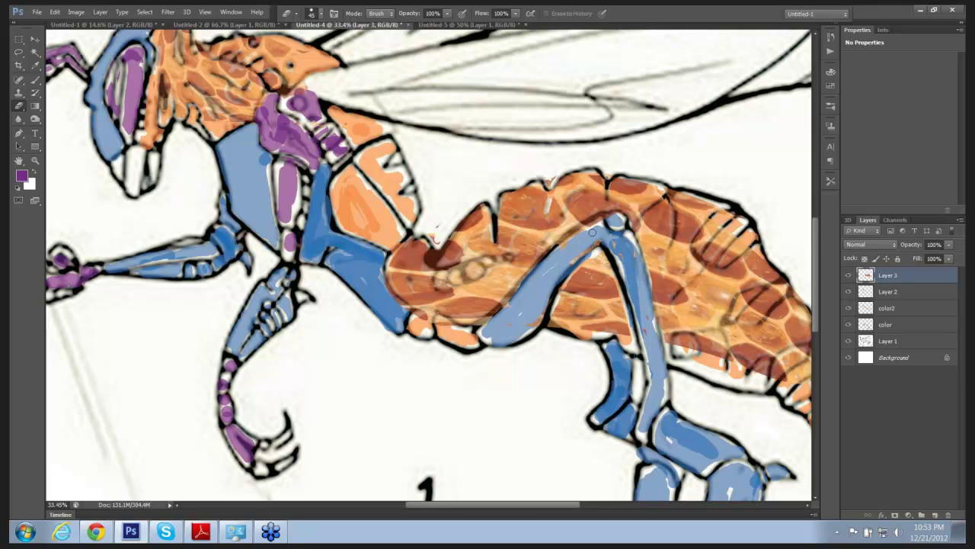
drag(544, 258, 480, 334)
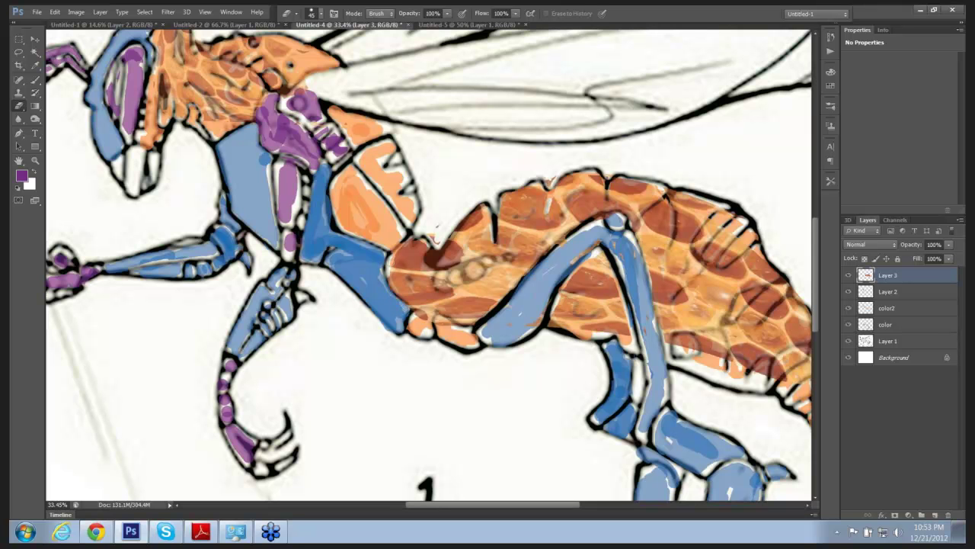
Erase the leftover honeycomb specks above the waist and uncover the abdomen's black segment lines and underside details with a smaller eraser
drag(456, 240, 432, 236)
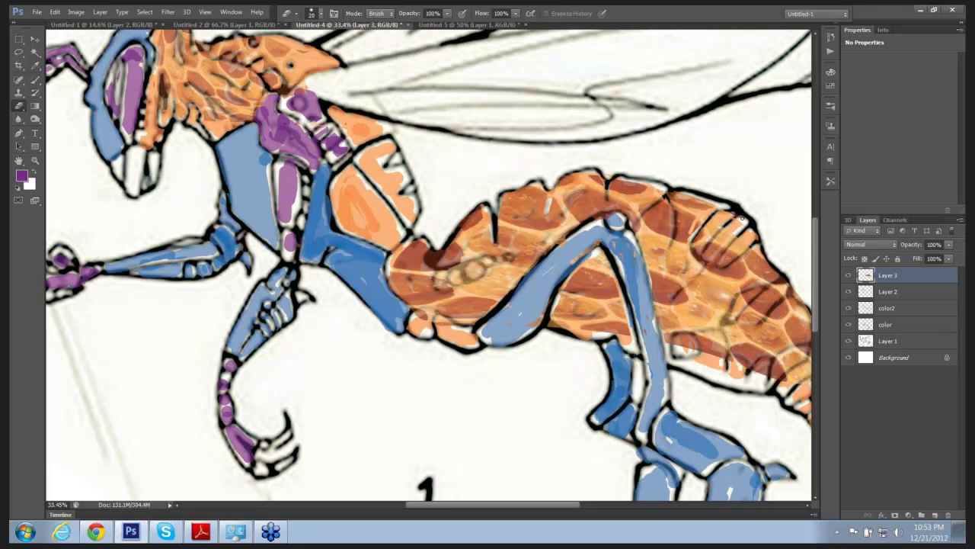
mouse_move(727, 227)
mouse_down()
mouse_move(705, 248)
mouse_move(726, 250)
mouse_up()
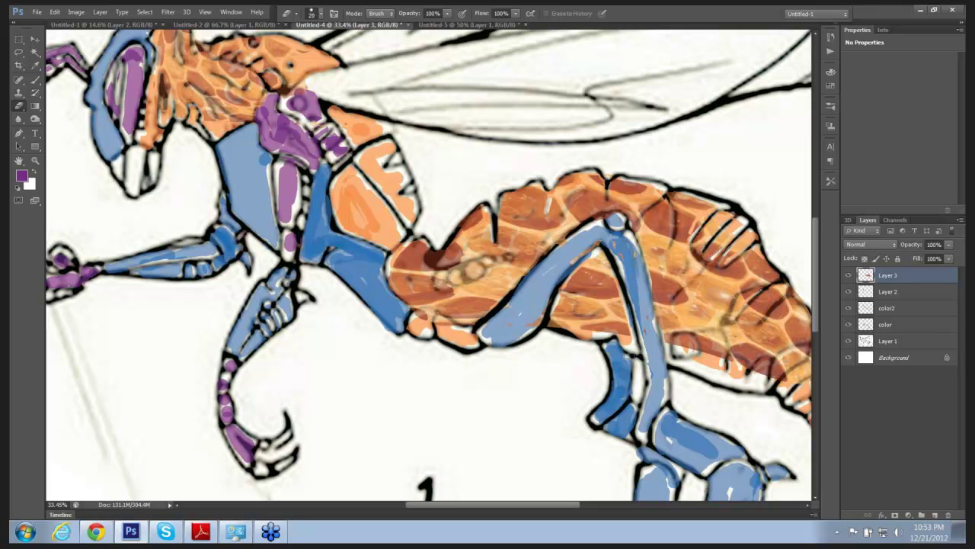
drag(755, 299, 723, 325)
drag(793, 292, 754, 326)
drag(707, 265, 674, 299)
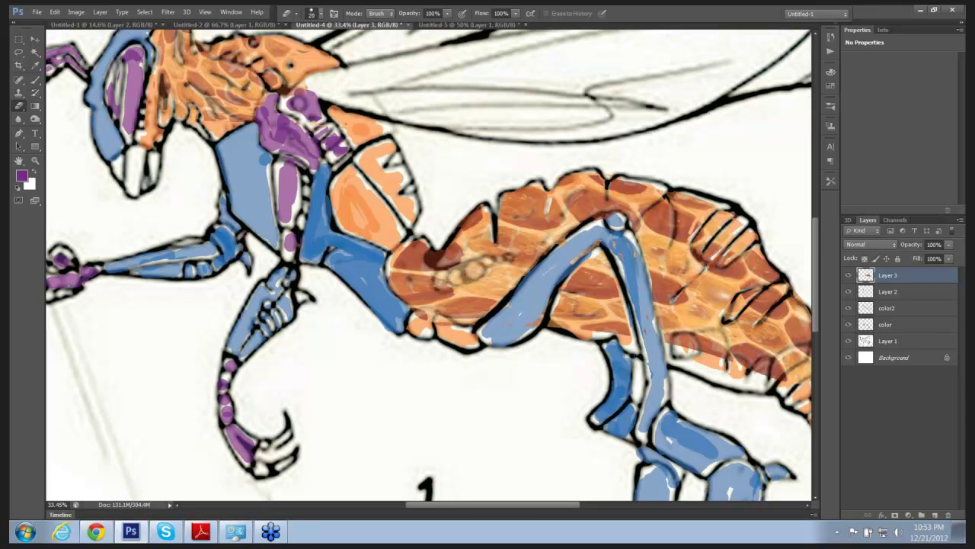
drag(679, 204, 668, 239)
drag(607, 185, 606, 209)
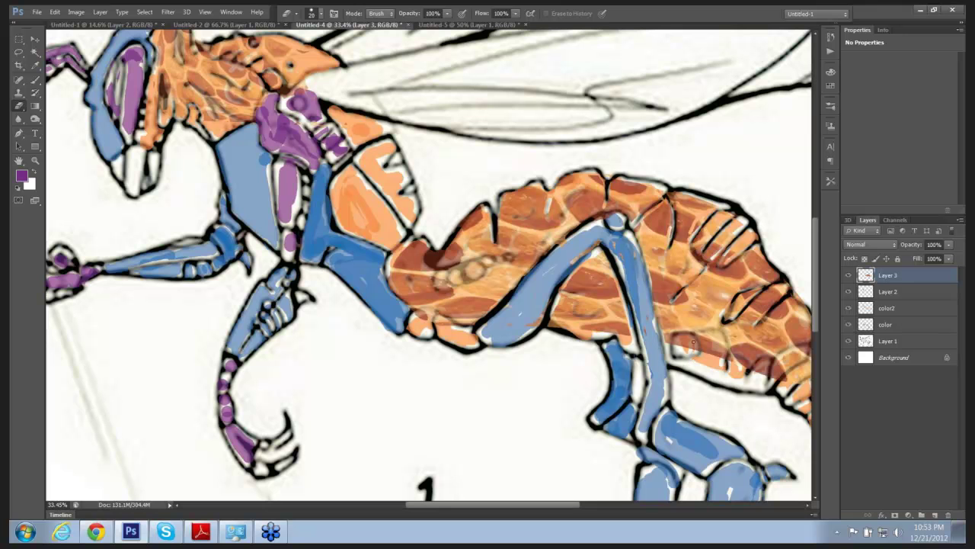
drag(689, 331, 670, 338)
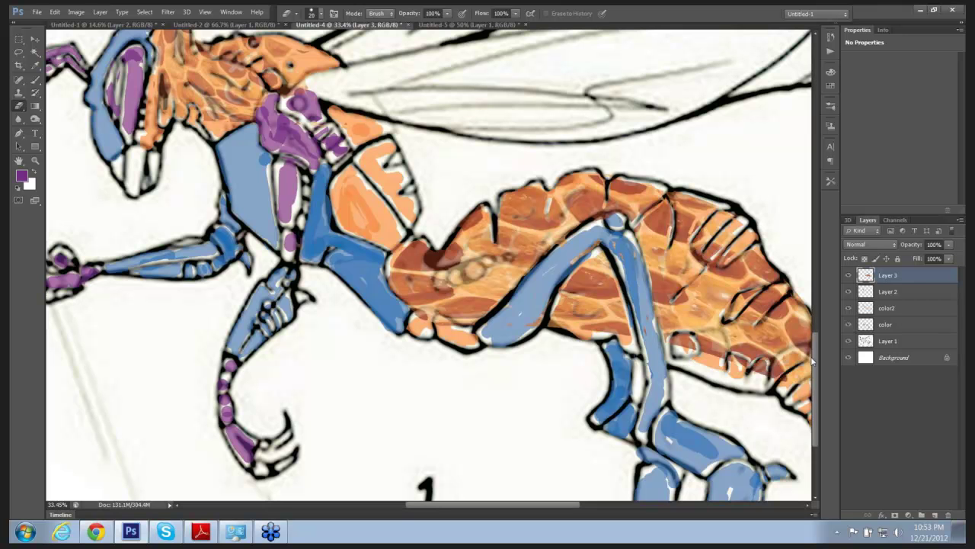
Rename the abdomen's honeycomb layer, Layer 3, as bum and the neck's honeycomb layer, Layer 2, as topside
scroll(812, 361, down, 6)
scroll(692, 277, up, 2)
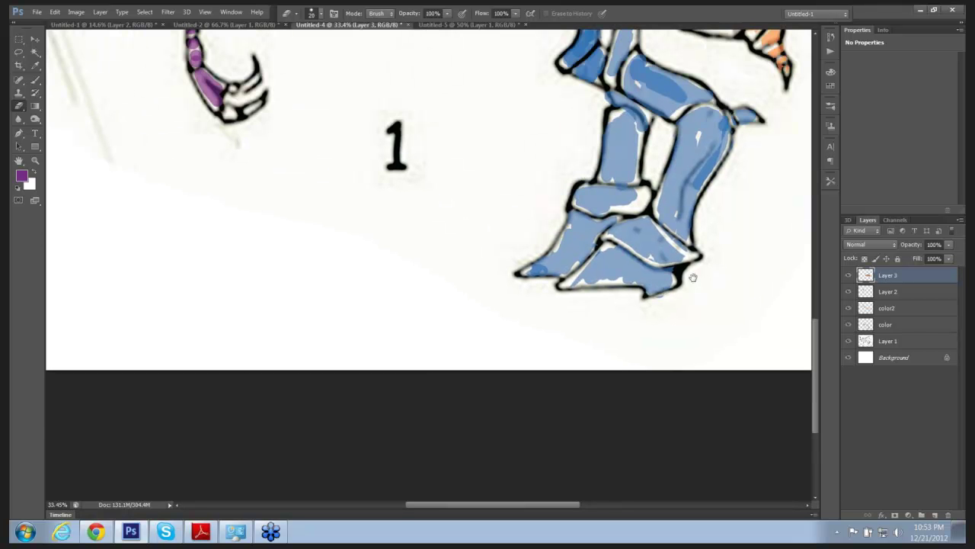
scroll(693, 277, up, 2)
scroll(655, 284, down, 5)
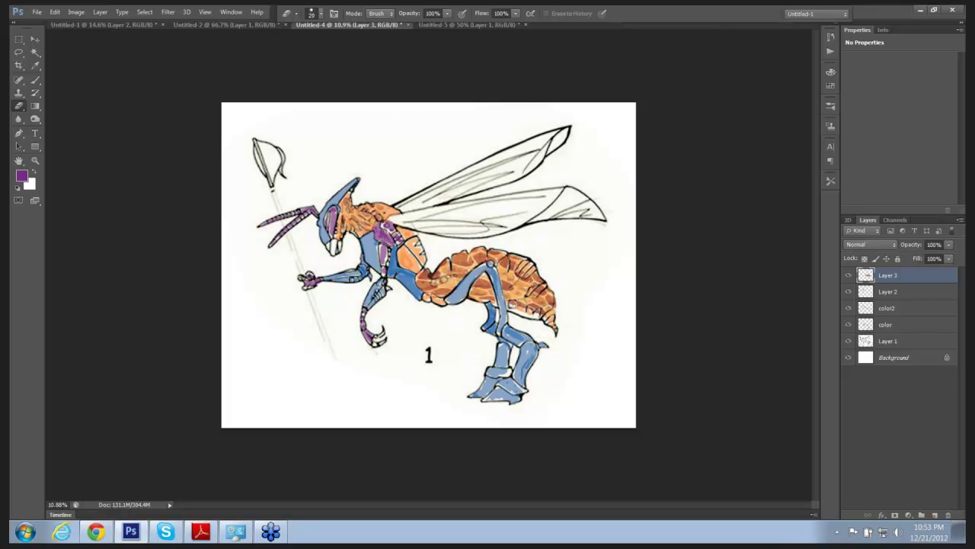
double_click(888, 278)
text(burn)
key(Return)
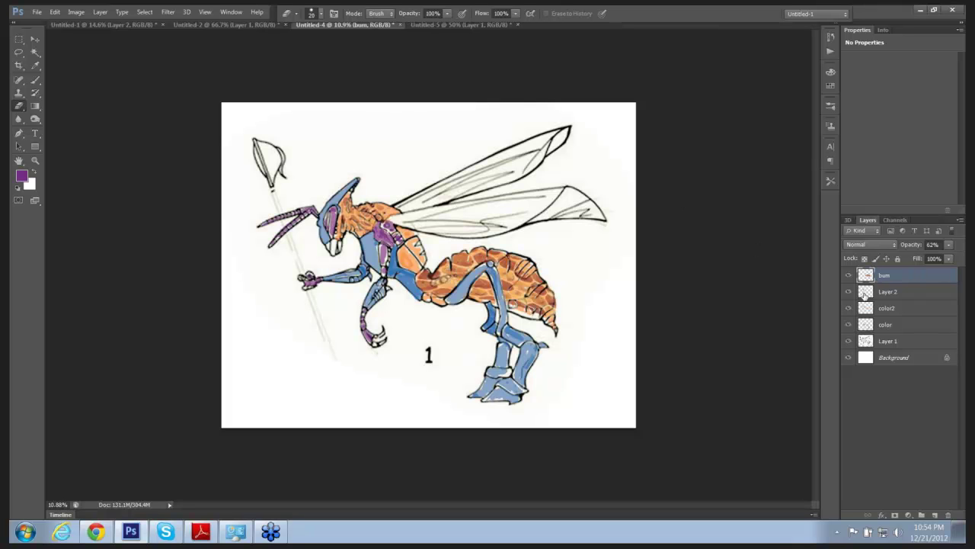
click(896, 293)
double_click(888, 292)
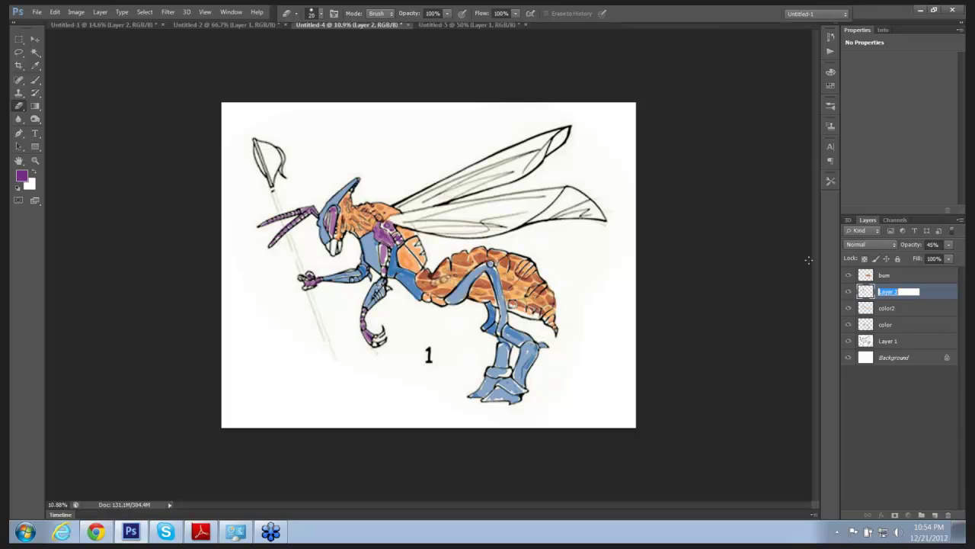
text(topside)
key(Return)
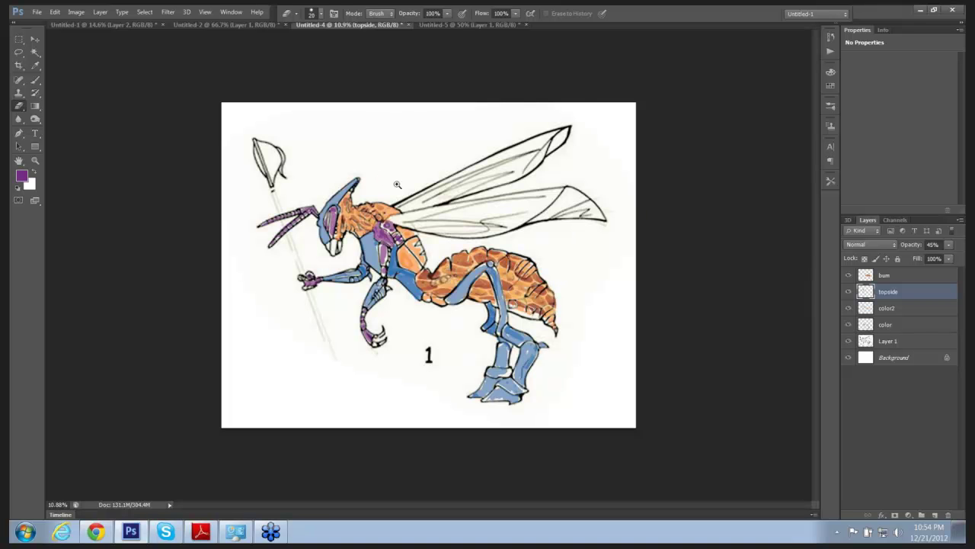
Darken the neck's honeycomb texture on the topside layer with the Burn tool, using the Midtones range at 100% exposure
click(424, 191)
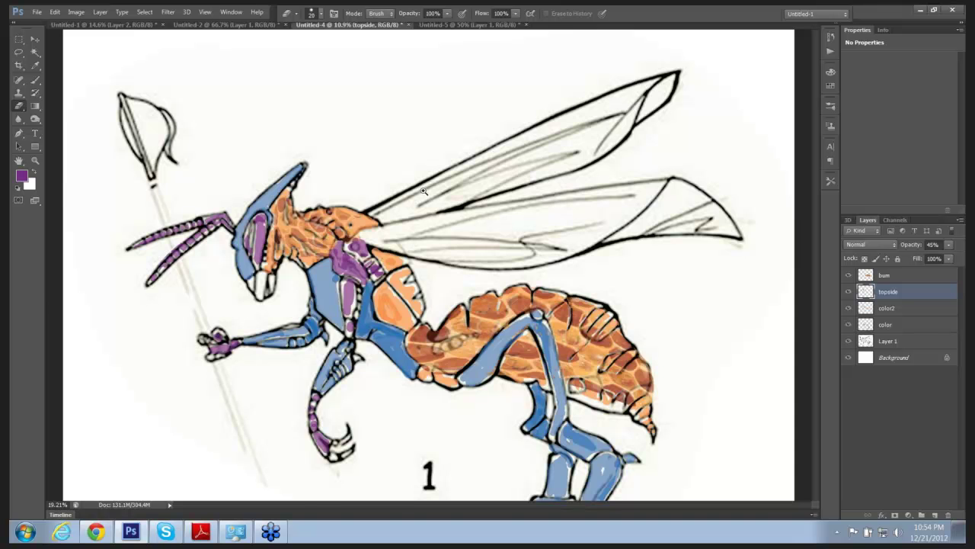
click(418, 185)
click(419, 222)
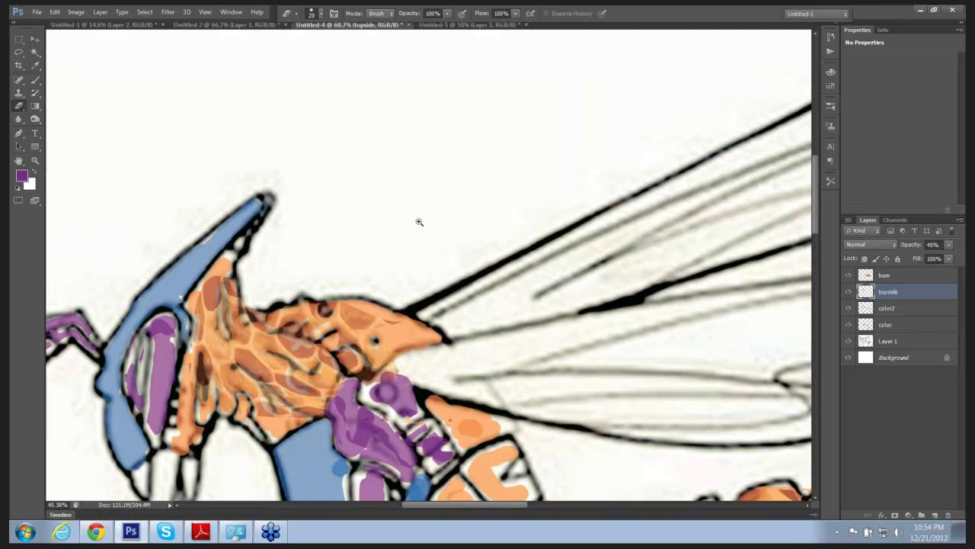
scroll(412, 220, down, 2)
drag(405, 218, 403, 239)
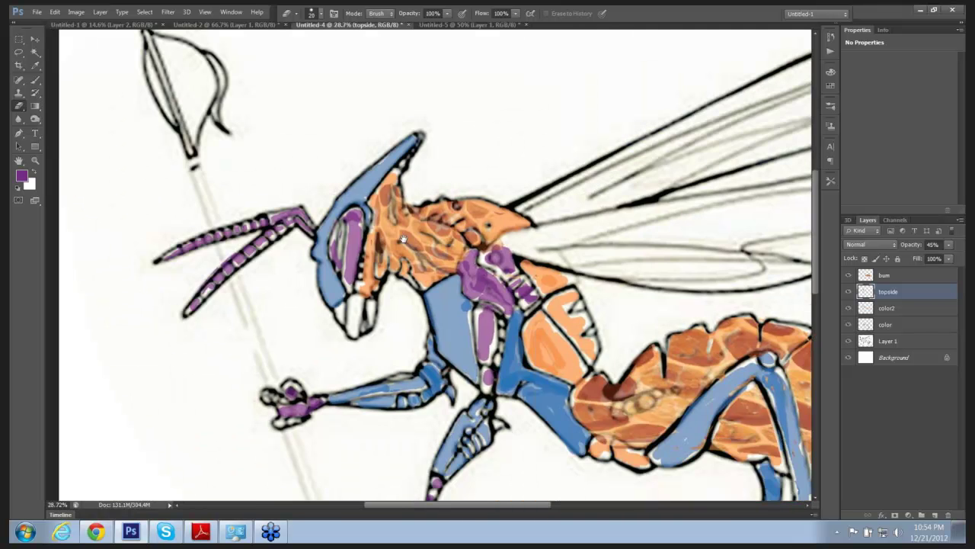
click(35, 119)
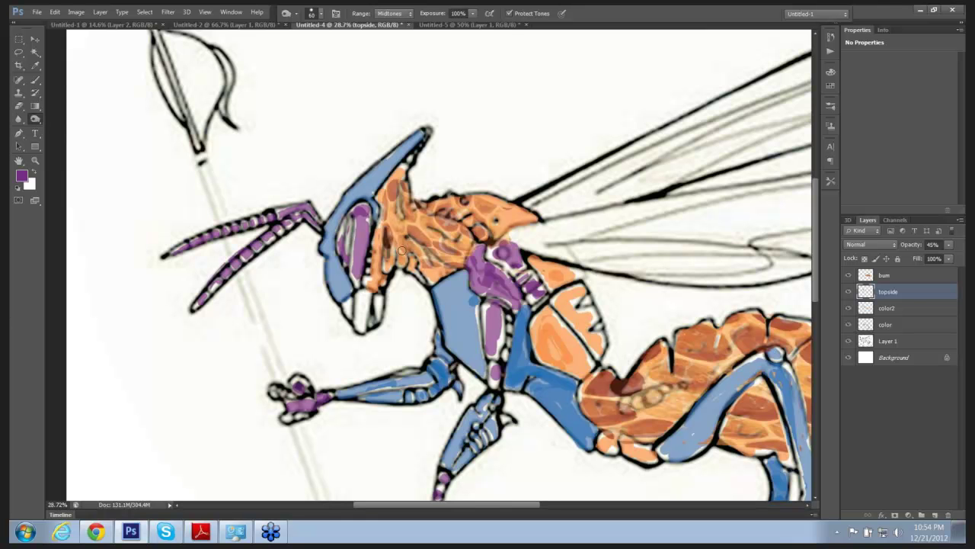
click(346, 13)
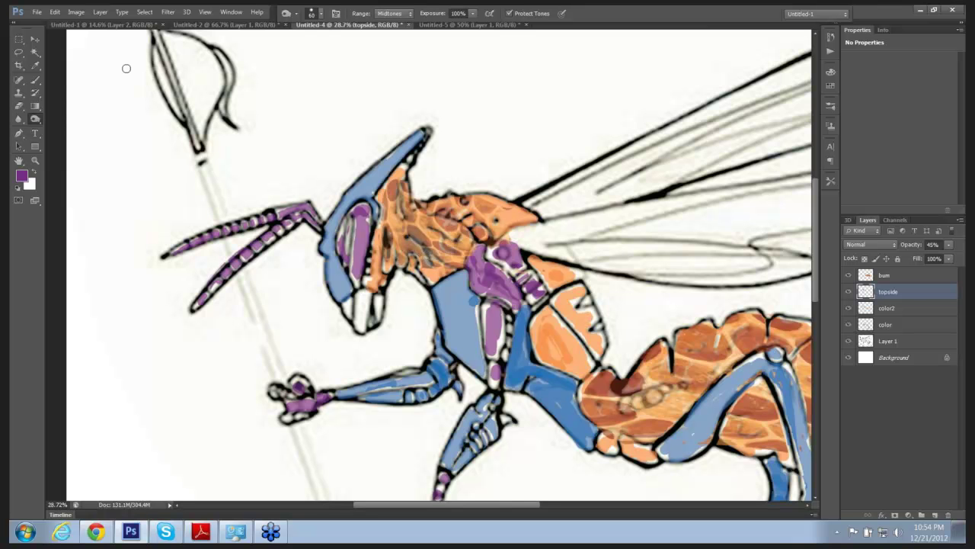
Apply a Levels adjustment to the topside layer with input black at 145, midtone at 1.58 and white at 255
click(76, 13)
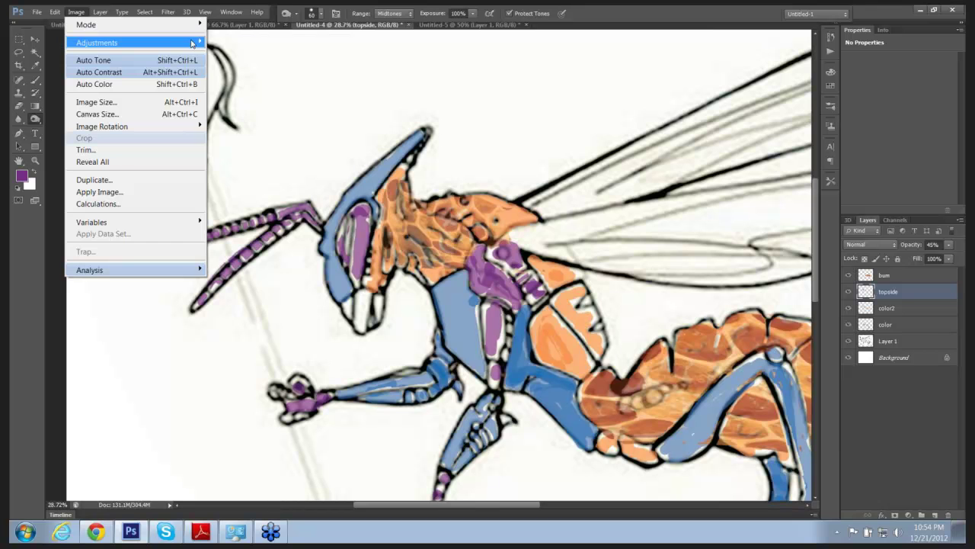
mouse_move(205, 42)
click(245, 65)
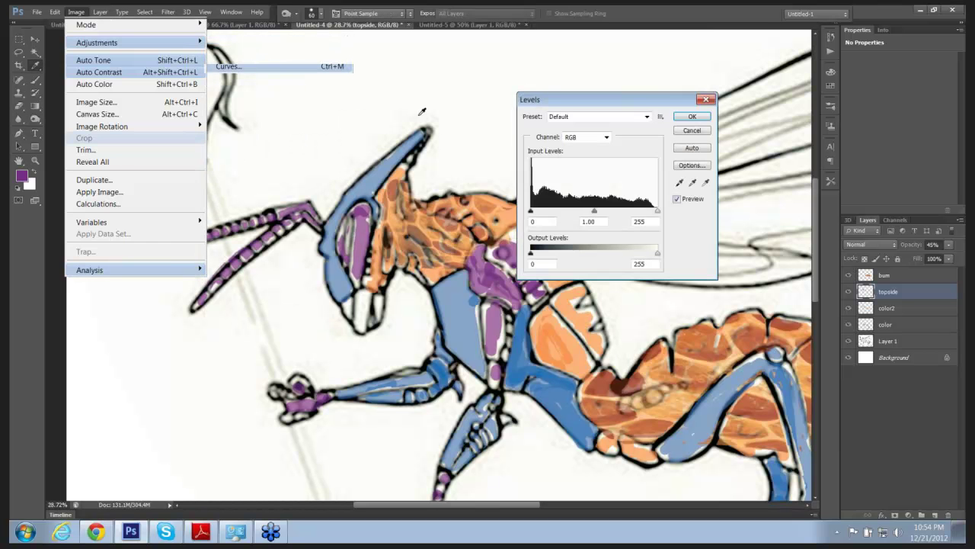
drag(531, 211, 592, 213)
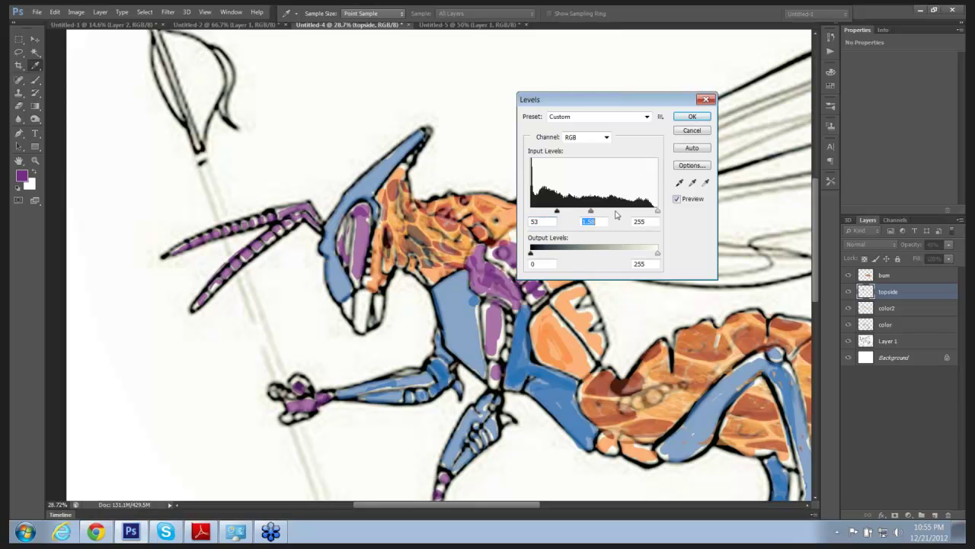
click(660, 213)
drag(566, 216, 611, 219)
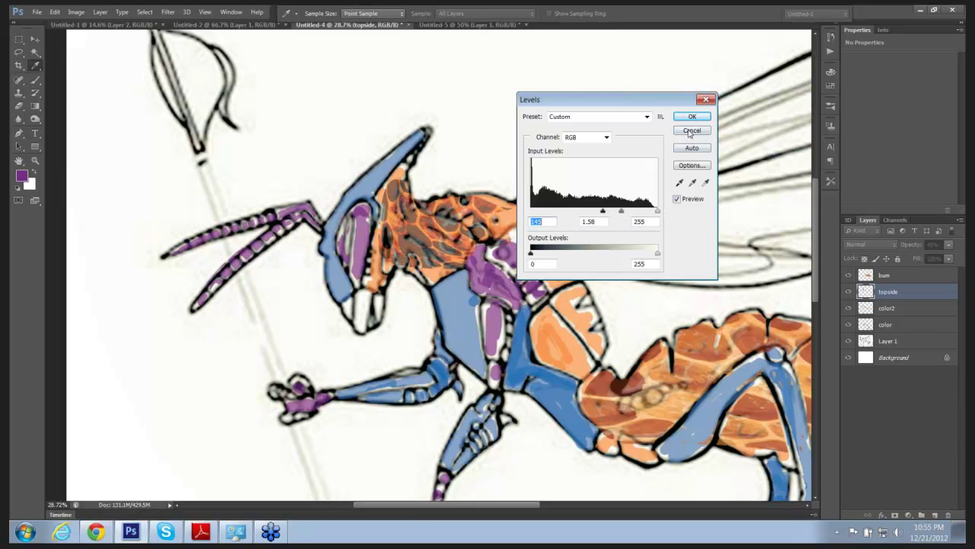
click(688, 118)
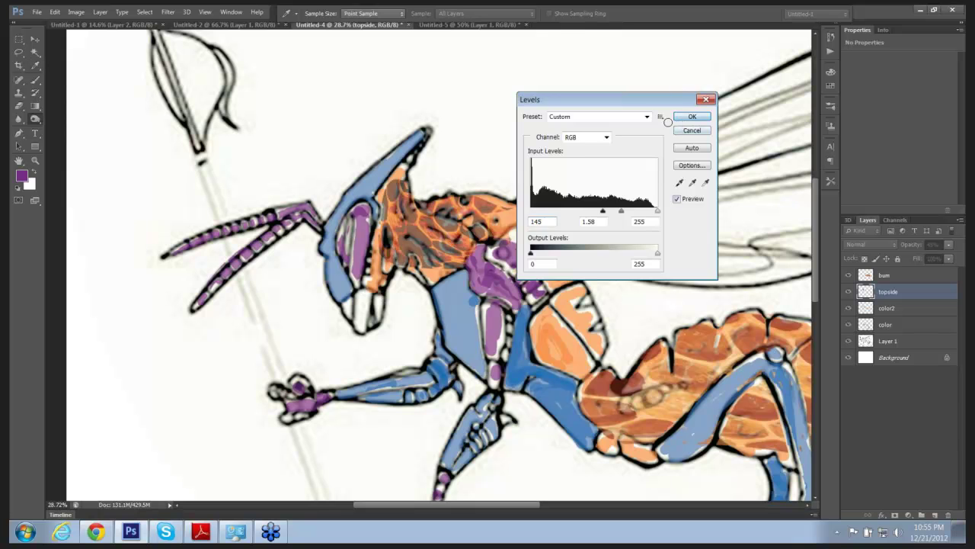
Erase thin vein-like lines through the dark honeycomb cells on the neck and upper back with a soft 9 px eraser
click(19, 106)
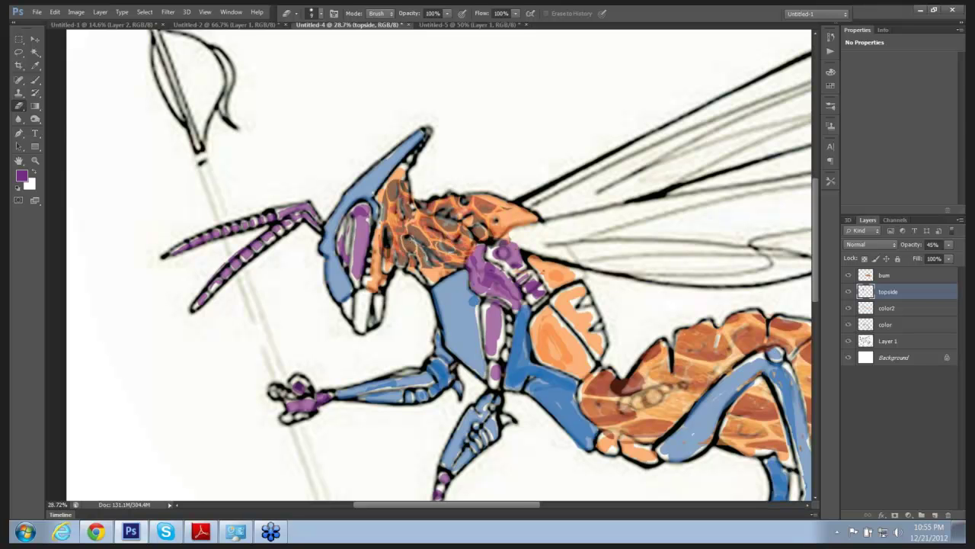
drag(403, 232, 393, 224)
mouse_move(456, 227)
mouse_down()
mouse_move(436, 218)
mouse_move(490, 202)
mouse_up()
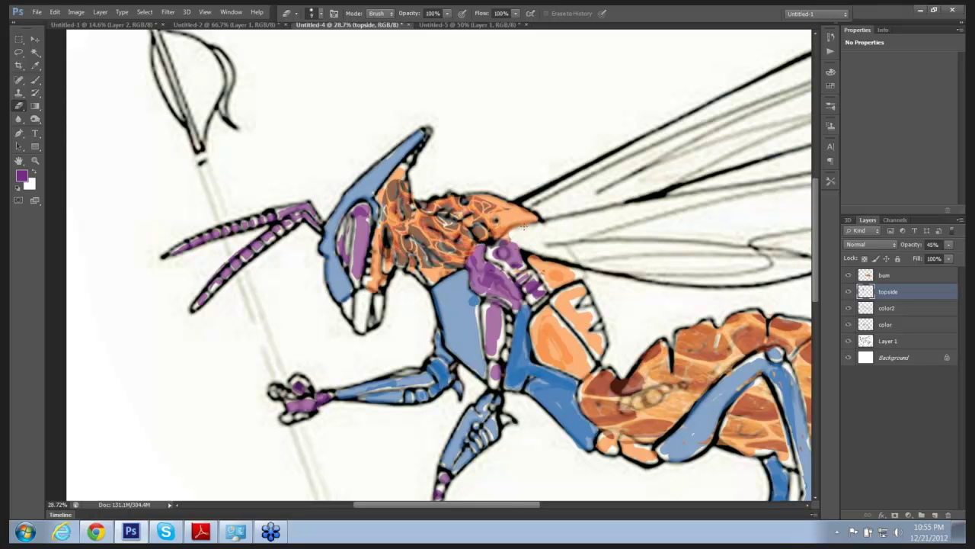
Set the foreground color to the darker purple 5d1c69
scroll(594, 205, down, 3)
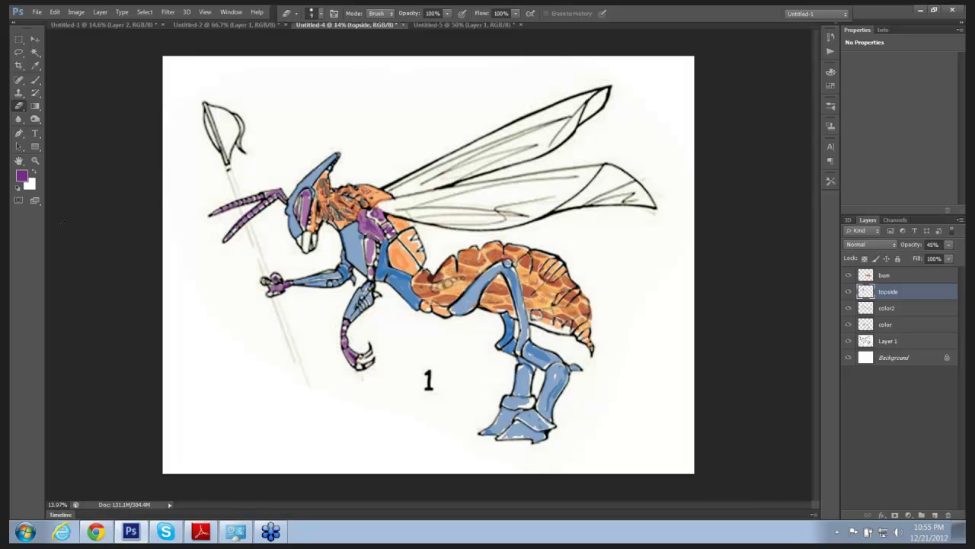
click(22, 176)
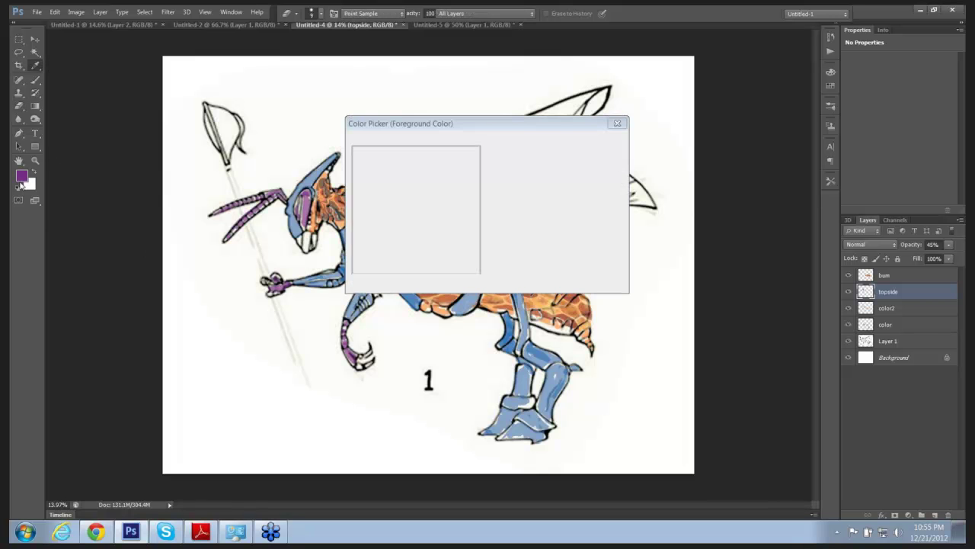
click(356, 271)
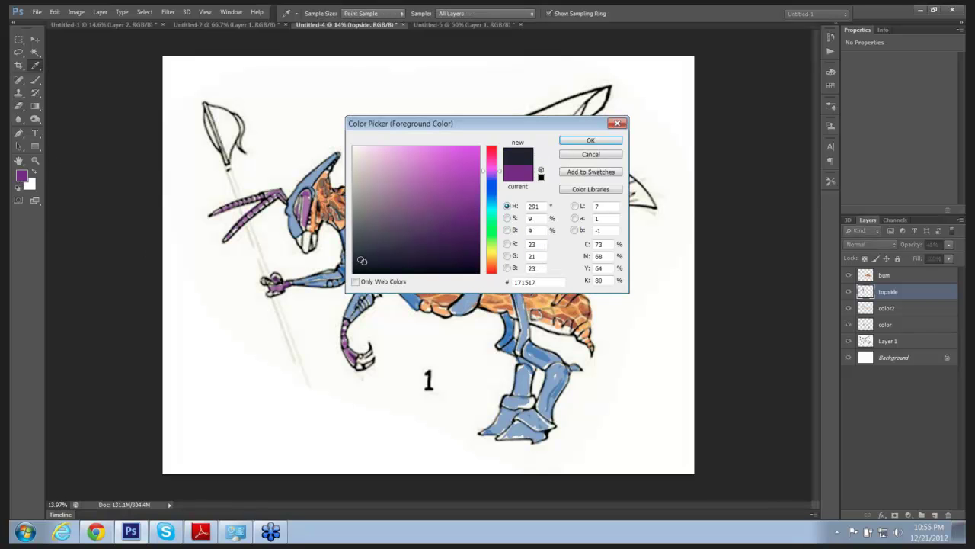
click(359, 260)
mouse_move(457, 191)
mouse_down()
mouse_move(463, 183)
mouse_move(451, 217)
mouse_up()
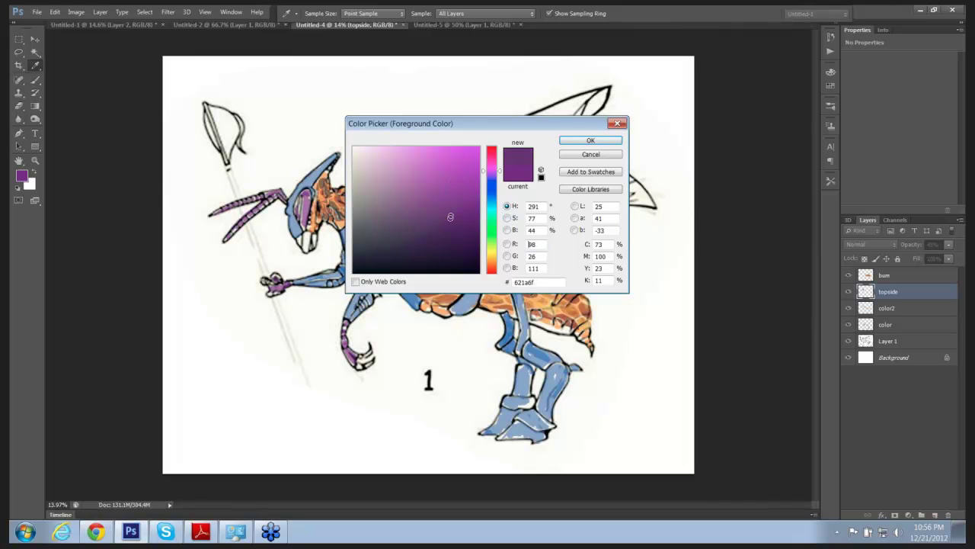
click(583, 141)
key(e)
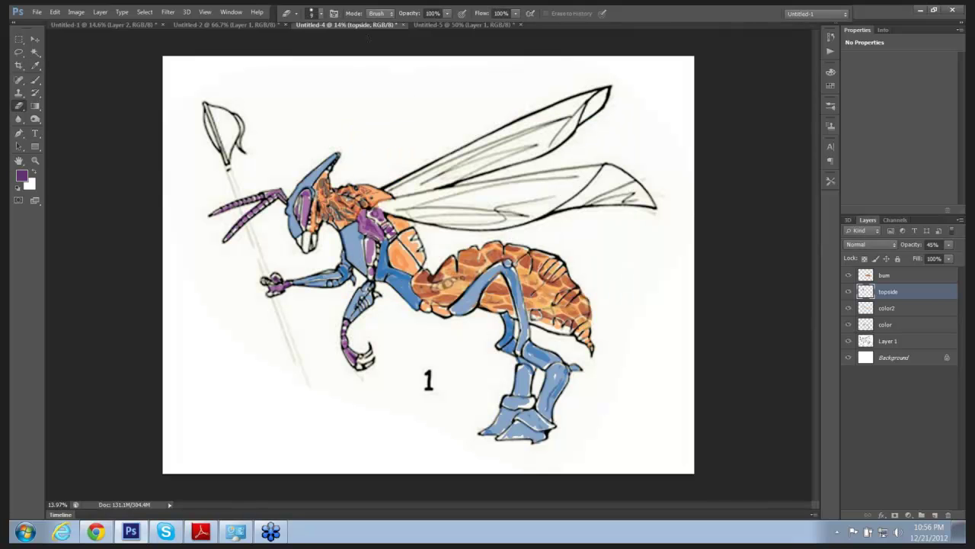
click(321, 13)
click(323, 92)
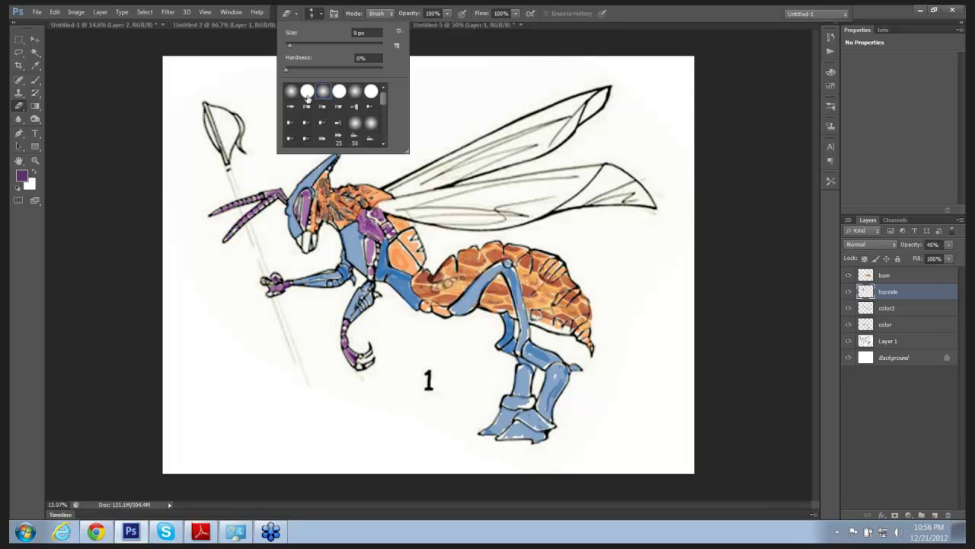
key(Return)
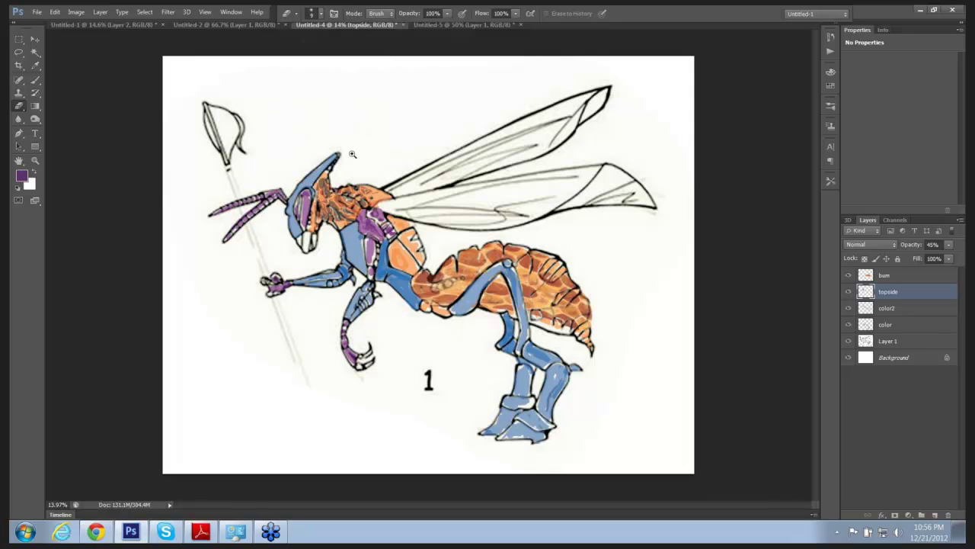
Paint dark purple shading over the neck and upper back texture on the topside layer, using a size 45 brush at 52% opacity
mouse_move(377, 164)
mouse_down()
mouse_move(403, 174)
mouse_move(421, 127)
mouse_move(446, 149)
mouse_move(410, 120)
mouse_up()
key(b)
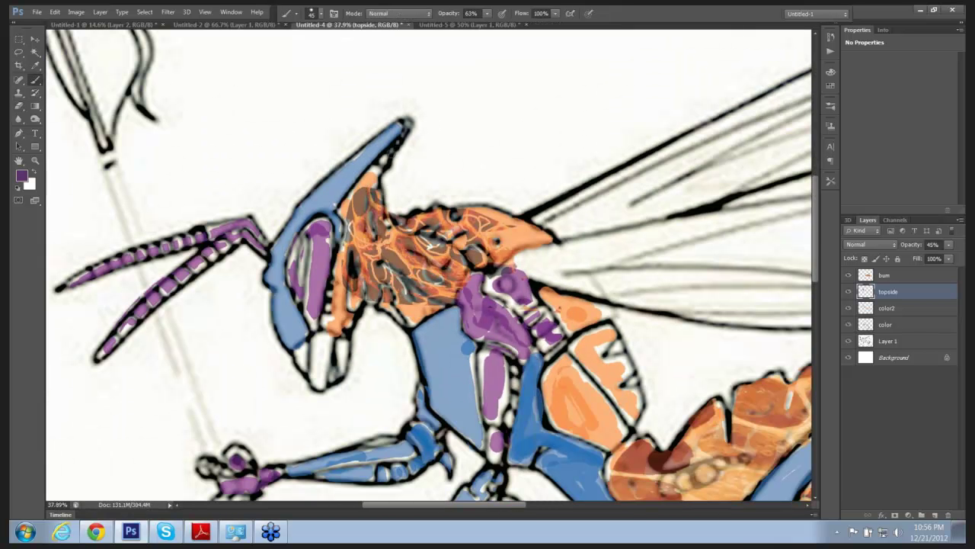
click(486, 13)
drag(487, 27, 474, 27)
click(487, 13)
drag(486, 31, 497, 26)
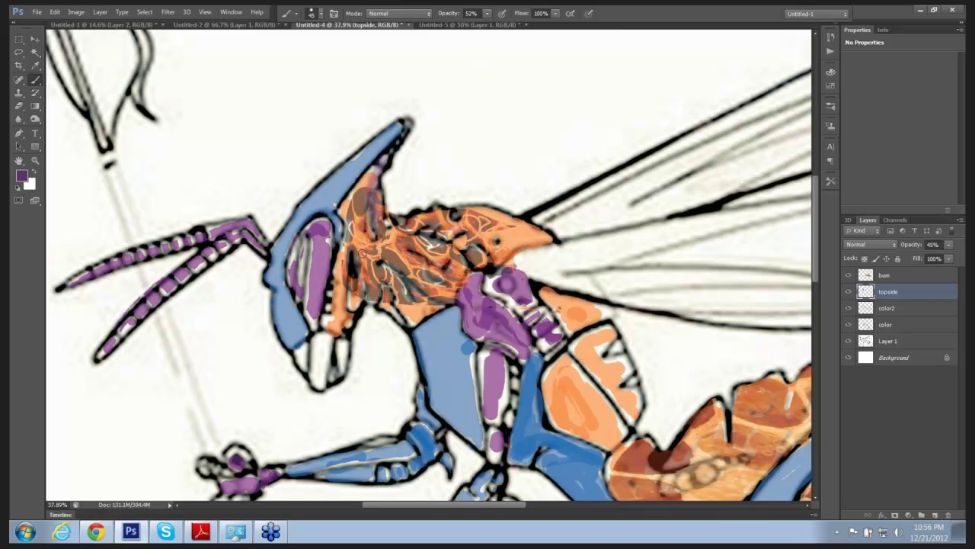
mouse_move(369, 282)
mouse_down()
mouse_move(389, 234)
mouse_move(440, 258)
mouse_move(427, 229)
mouse_move(441, 248)
mouse_move(446, 226)
mouse_move(478, 215)
mouse_move(534, 237)
mouse_move(512, 246)
mouse_move(491, 230)
mouse_up()
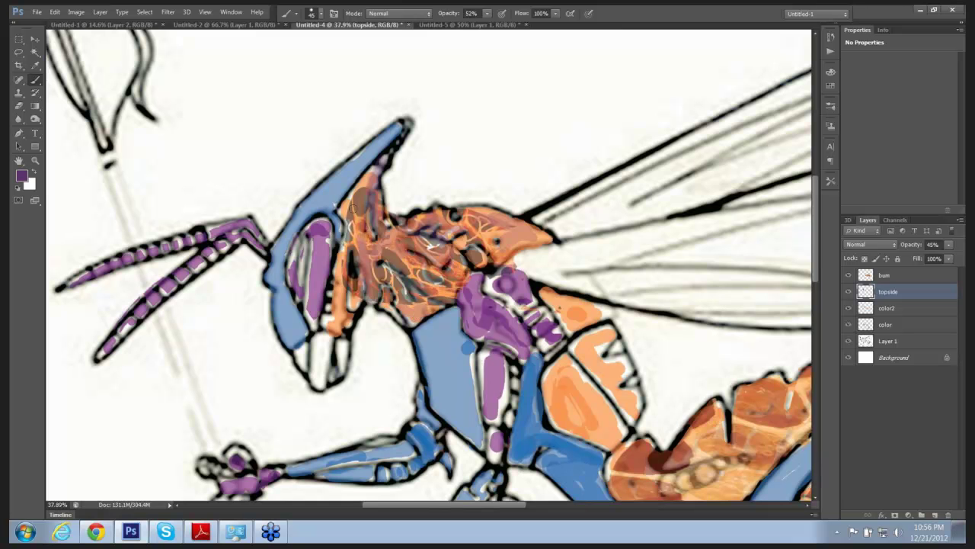
mouse_move(347, 215)
mouse_down()
mouse_move(341, 317)
mouse_move(351, 304)
mouse_move(334, 299)
mouse_move(341, 304)
mouse_move(350, 282)
mouse_move(363, 213)
mouse_up()
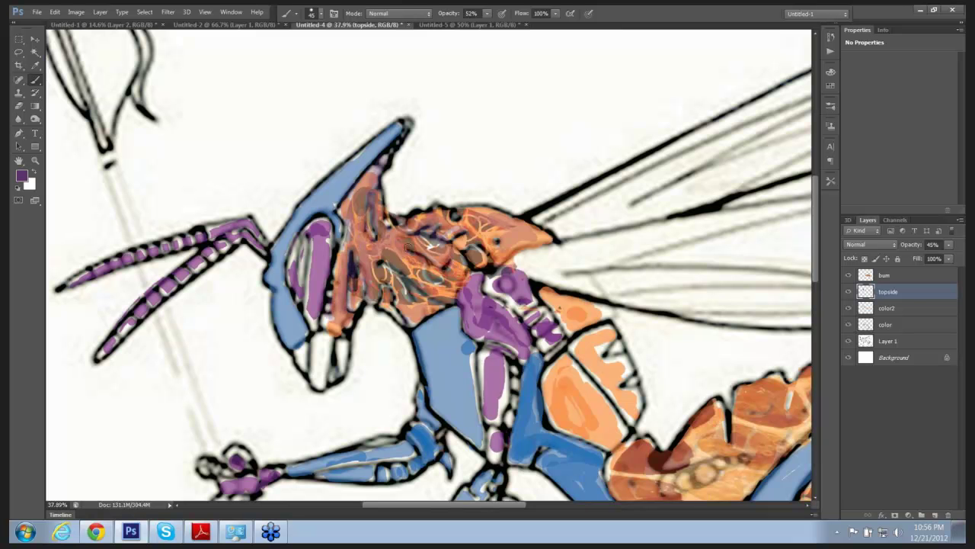
mouse_move(496, 254)
mouse_down()
mouse_move(475, 292)
mouse_move(463, 272)
mouse_move(417, 312)
mouse_move(370, 238)
mouse_move(374, 249)
mouse_move(410, 263)
mouse_up()
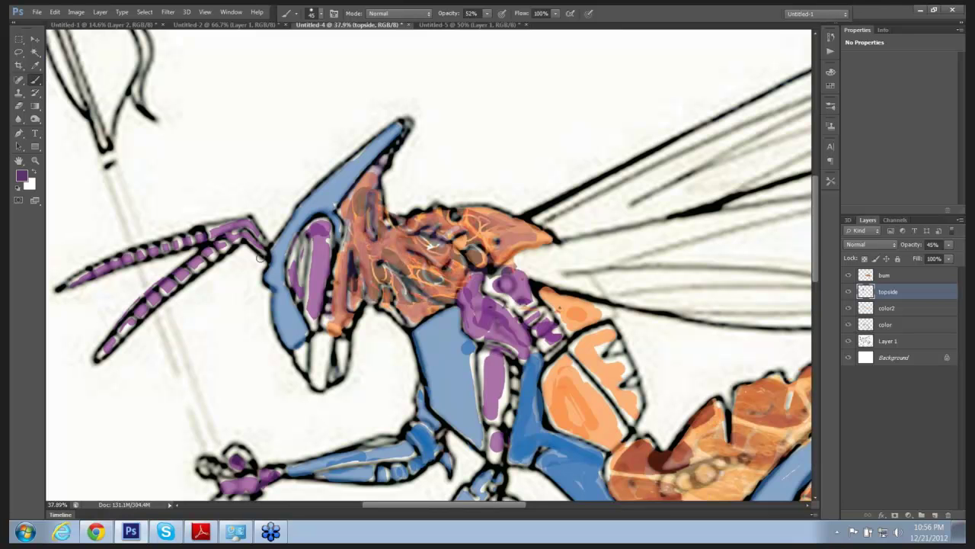
Set the foreground color to near-black 171617 and shade the neck's upper tip behind the helmet with a size 35 brush at 71% opacity
click(26, 180)
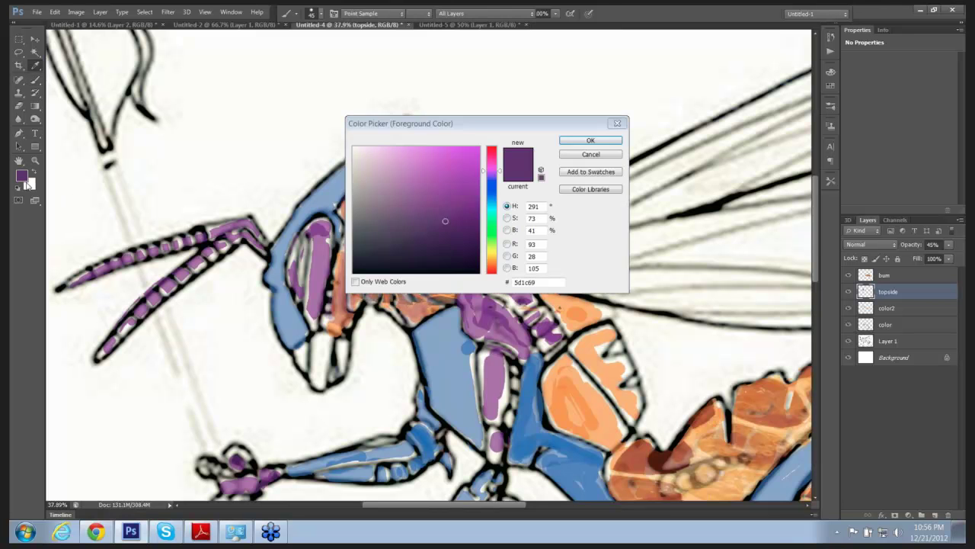
click(357, 262)
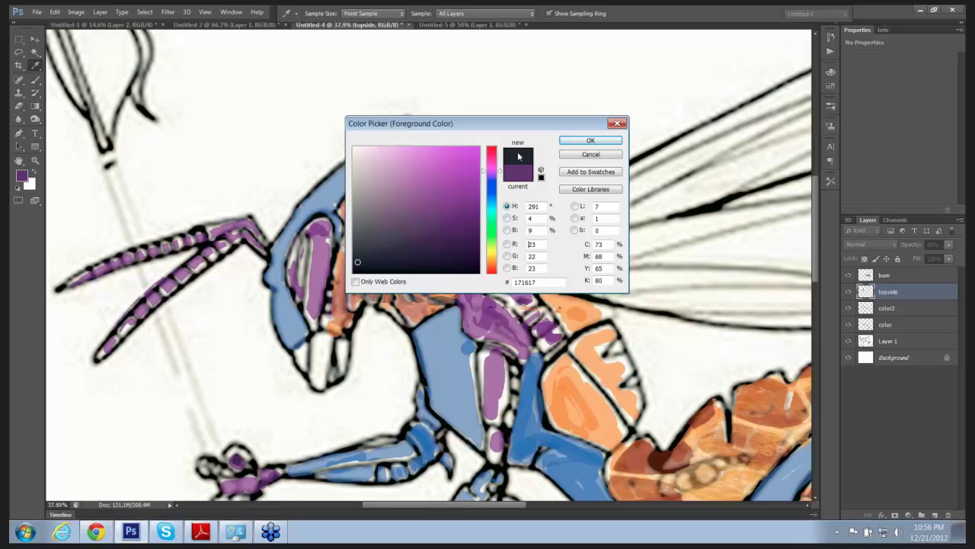
click(591, 140)
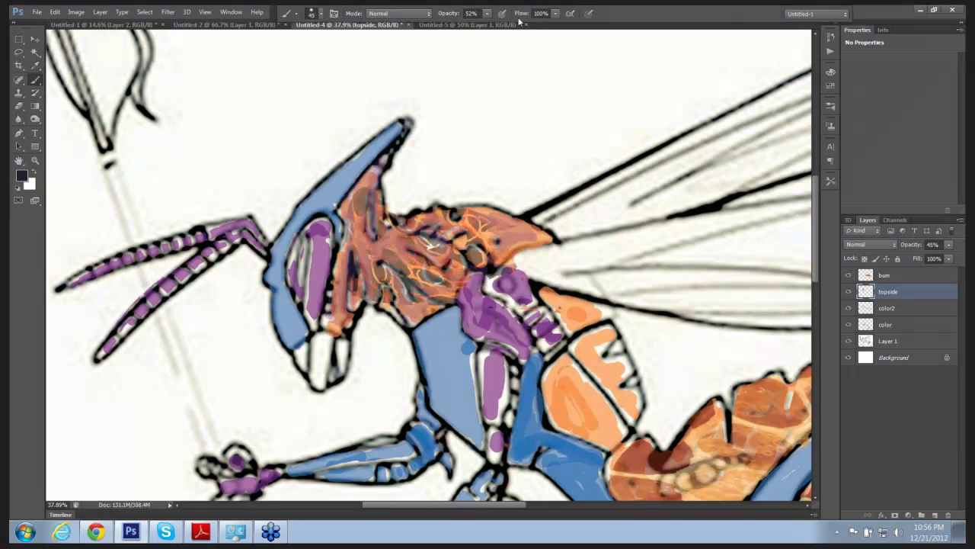
click(487, 13)
drag(489, 28, 496, 29)
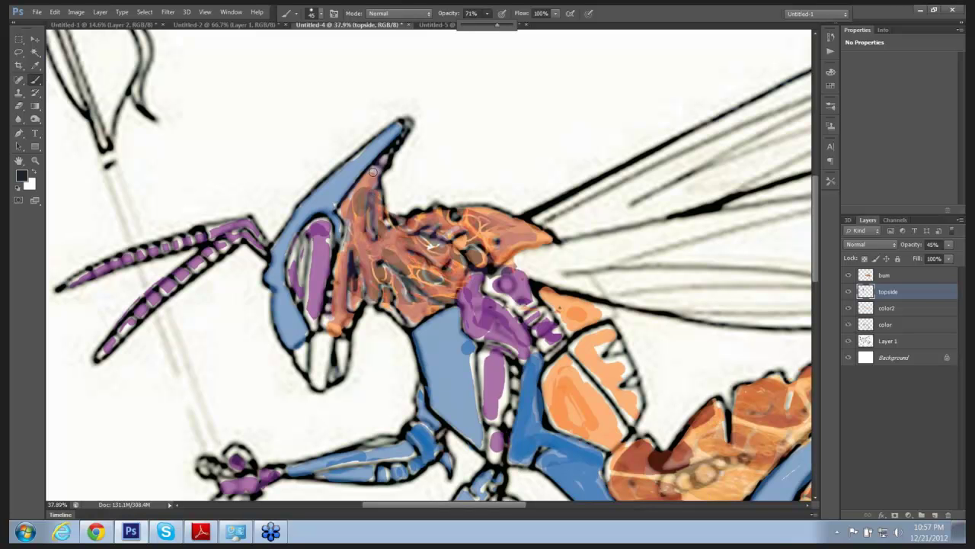
key(bracketleft)
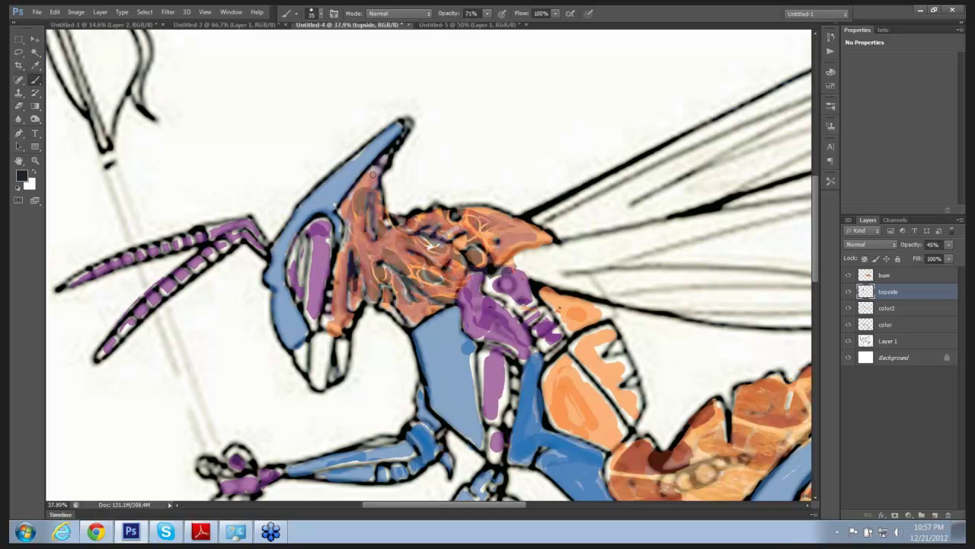
drag(373, 176, 361, 187)
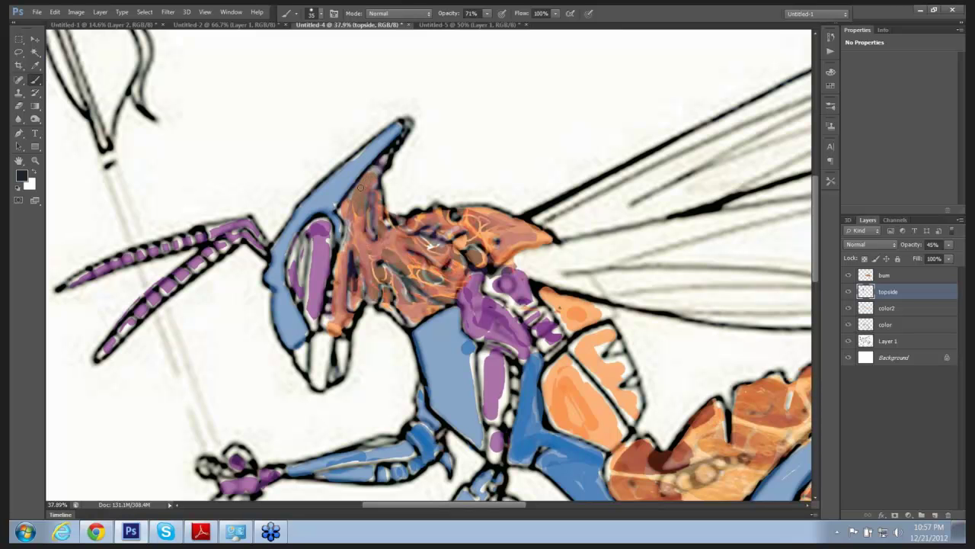
Raise the brush opacity to 90% and deepen the dark shading at the neck's upper tip
click(487, 13)
drag(489, 26, 499, 25)
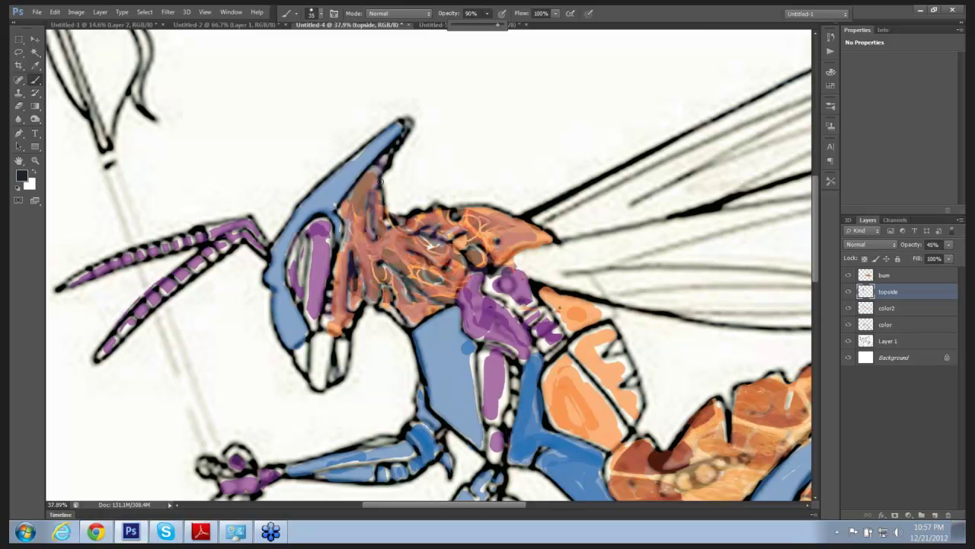
click(371, 169)
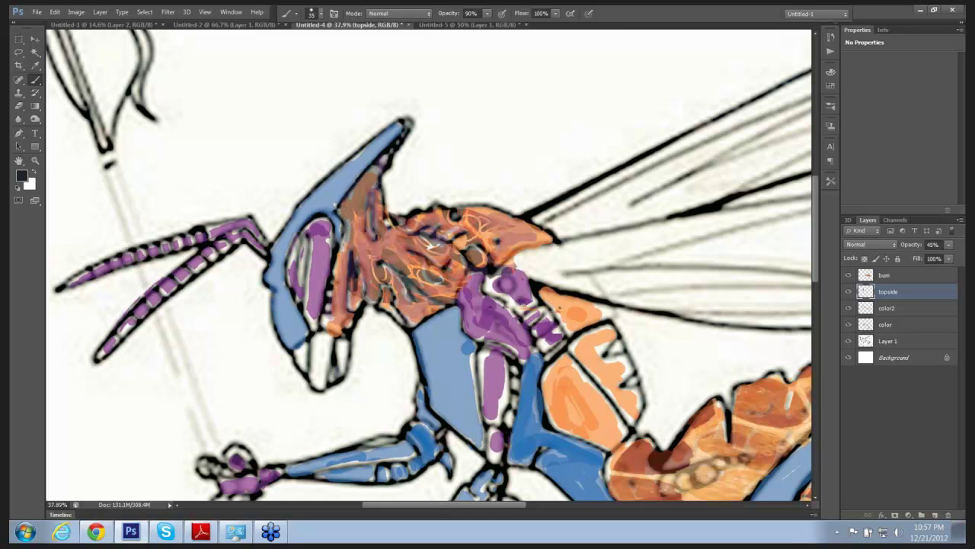
Undo the last brush stroke and set the topside layer's opacity to 40%
scroll(386, 189, up, 1)
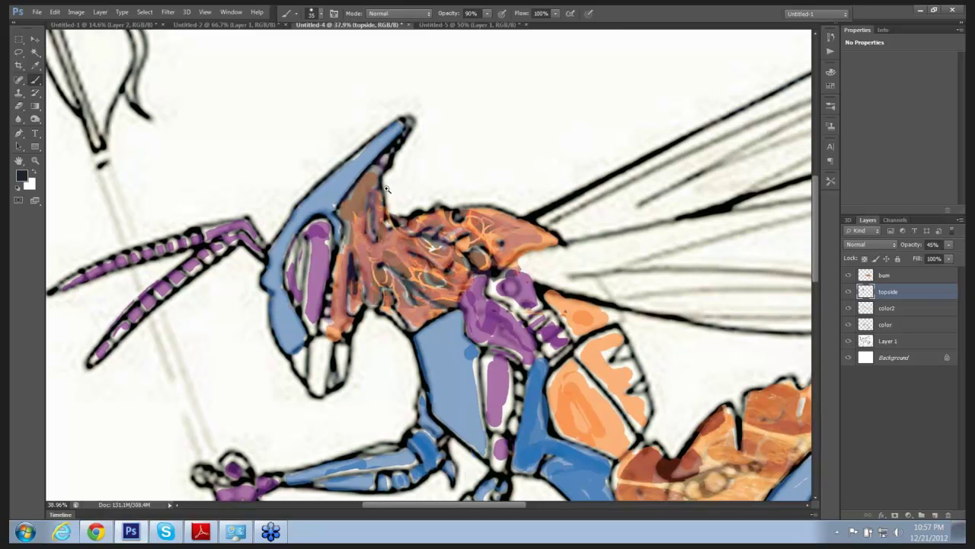
scroll(386, 188, up, 3)
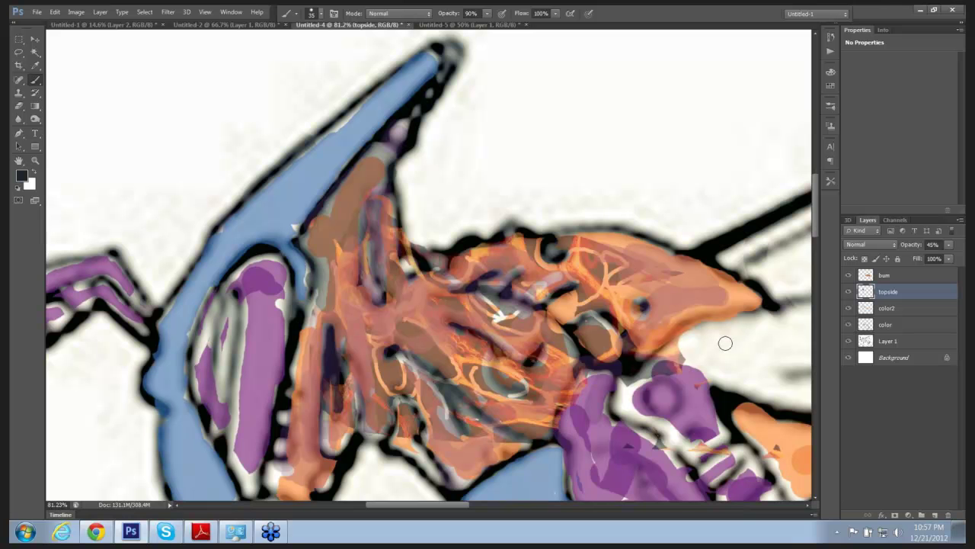
drag(466, 161, 498, 182)
key(ctrl+z)
mouse_move(949, 244)
mouse_down()
mouse_move(933, 260)
mouse_move(945, 260)
mouse_up()
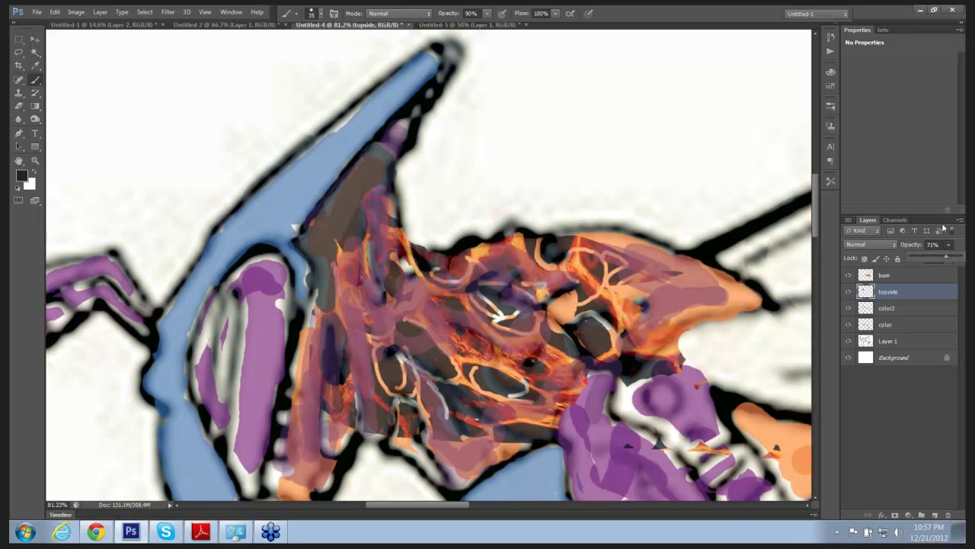
drag(946, 259, 930, 259)
click(318, 221)
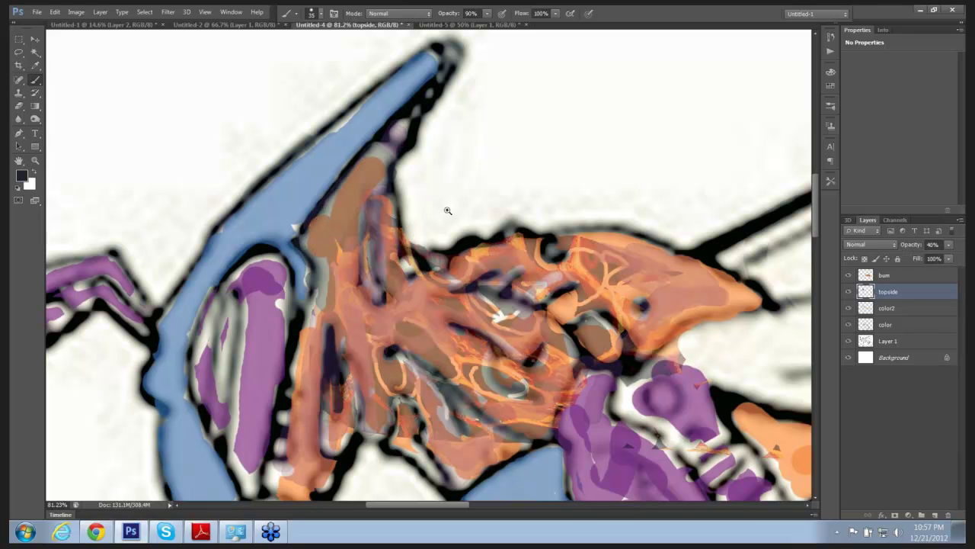
Resize the wasp image to a document height of 10 inches at 300 pixels per inch, keeping its proportions
drag(451, 206, 412, 217)
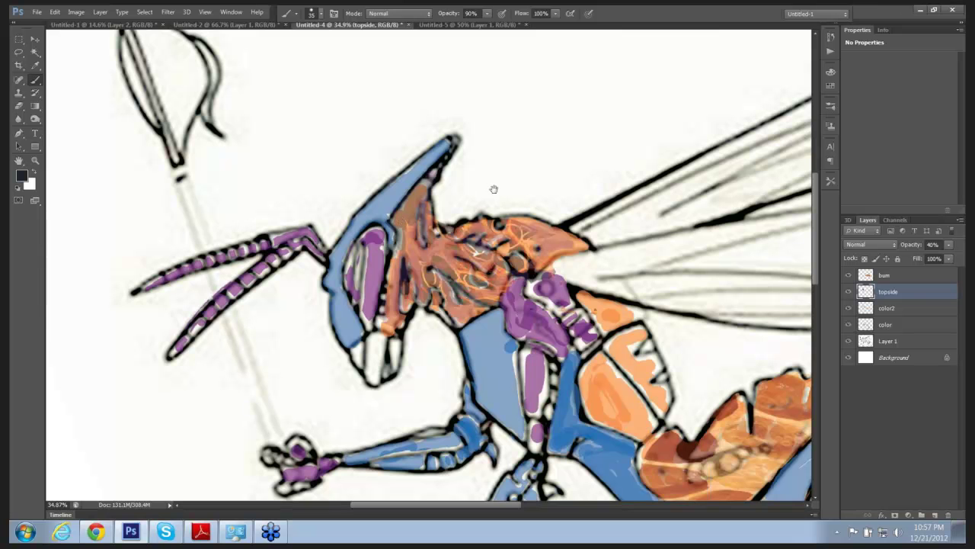
drag(496, 176, 488, 170)
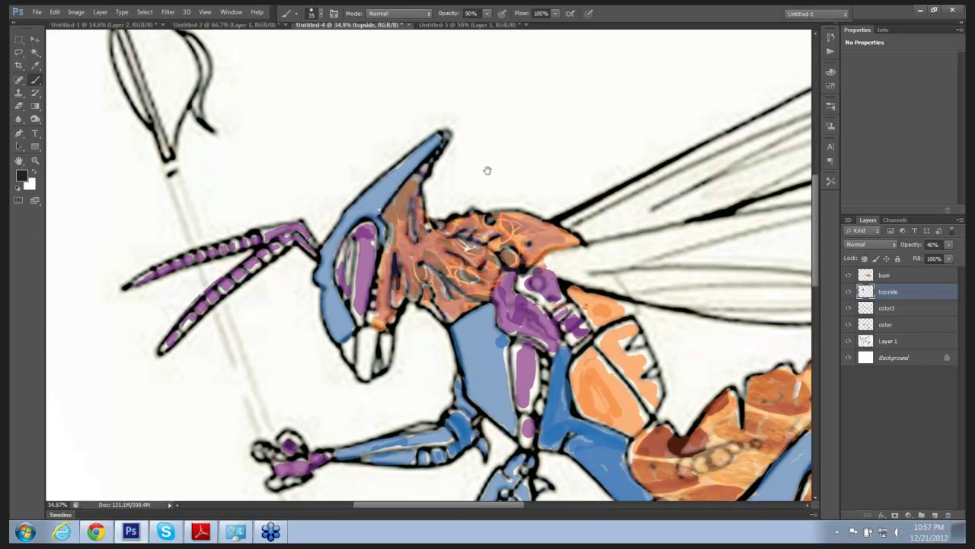
scroll(488, 170, down, 2)
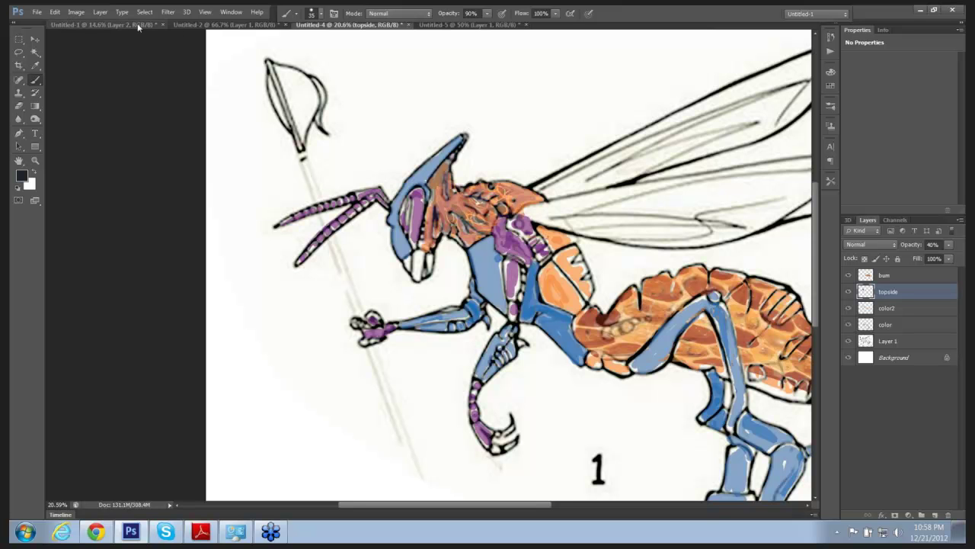
click(77, 11)
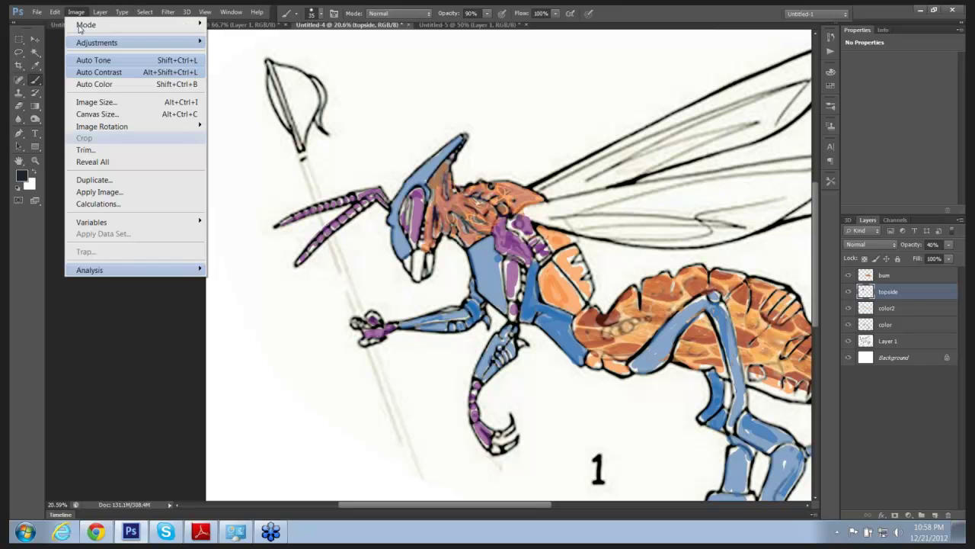
click(98, 104)
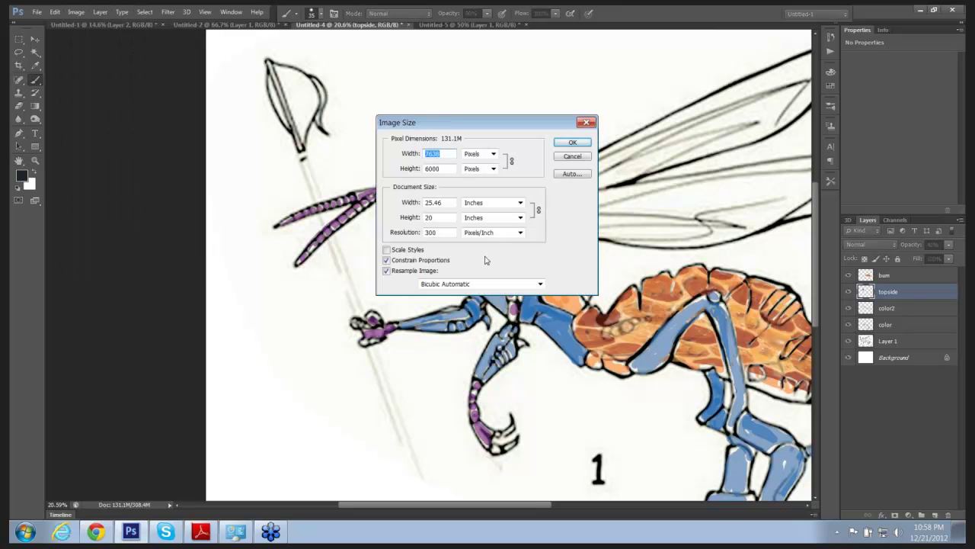
double_click(430, 217)
text(10)
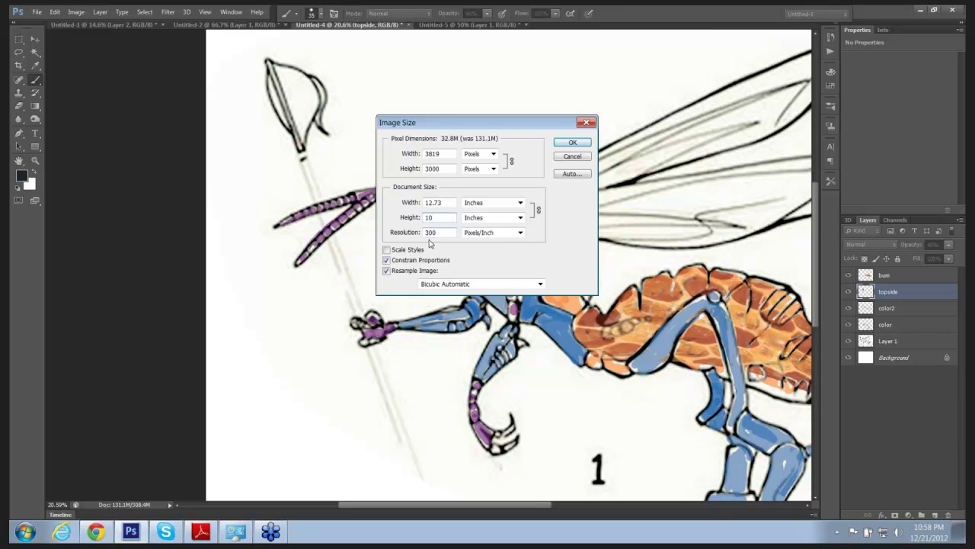
key(Return)
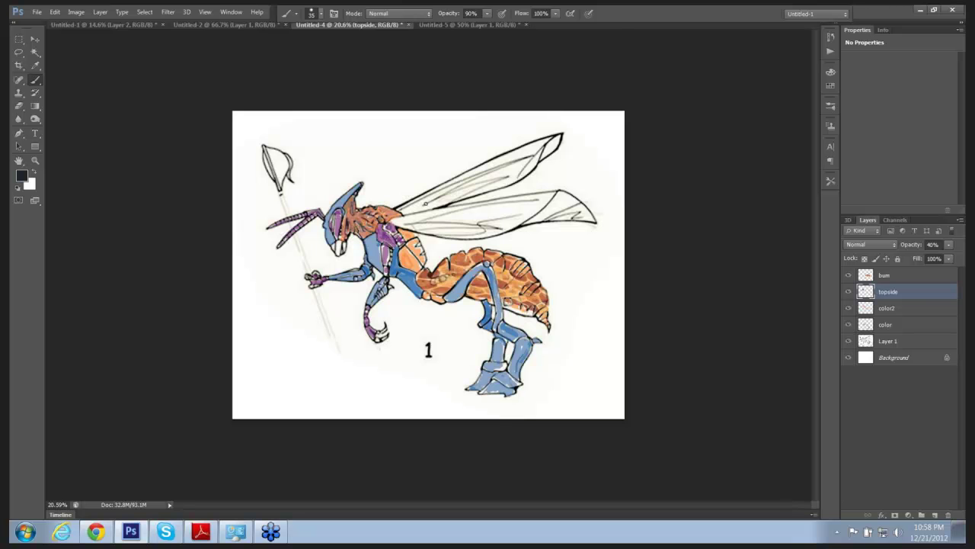
Flatten all layers of the wasp drawing into a single background layer
click(76, 12)
mouse_move(100, 12)
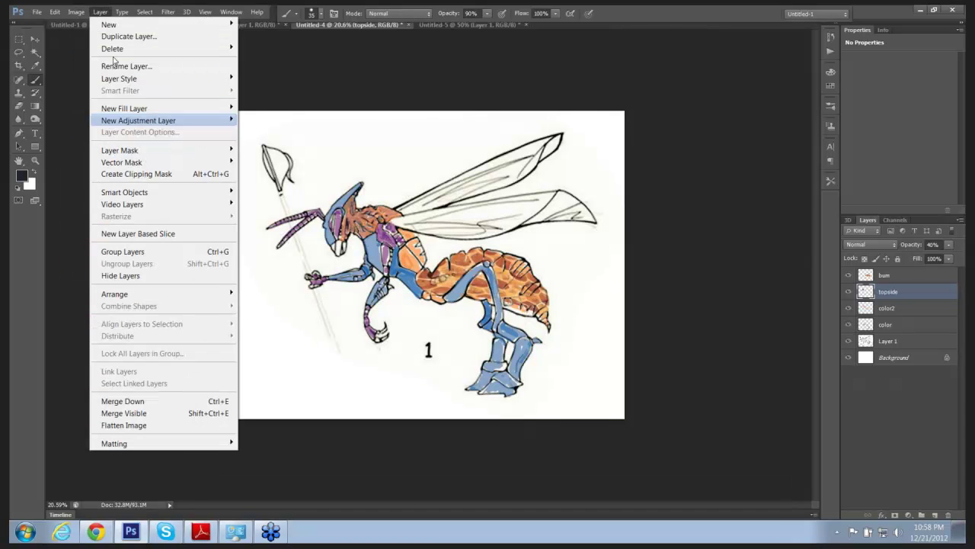
click(156, 425)
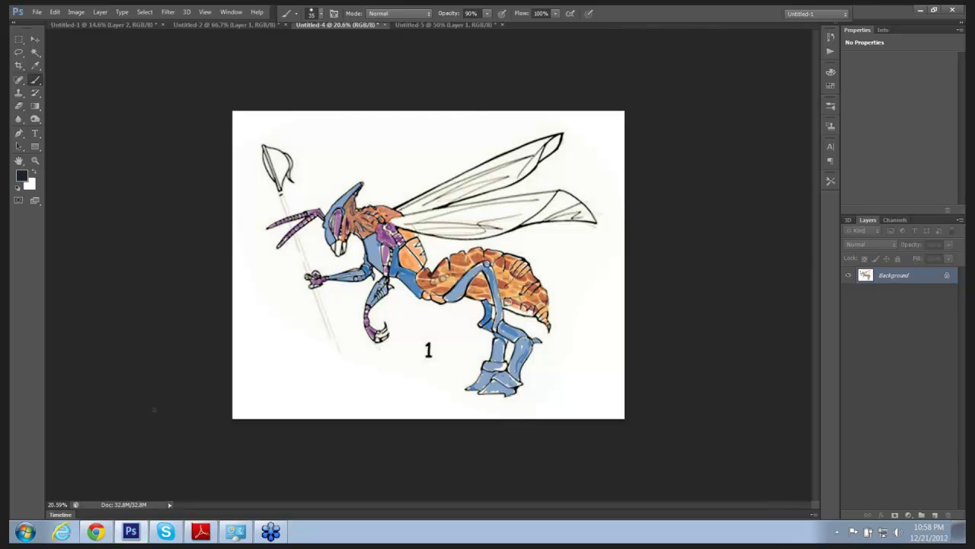
Strengthen the flattened drawing's dark tones with a Levels adjustment, raising the shadow input level to 49
click(77, 13)
mouse_move(99, 42)
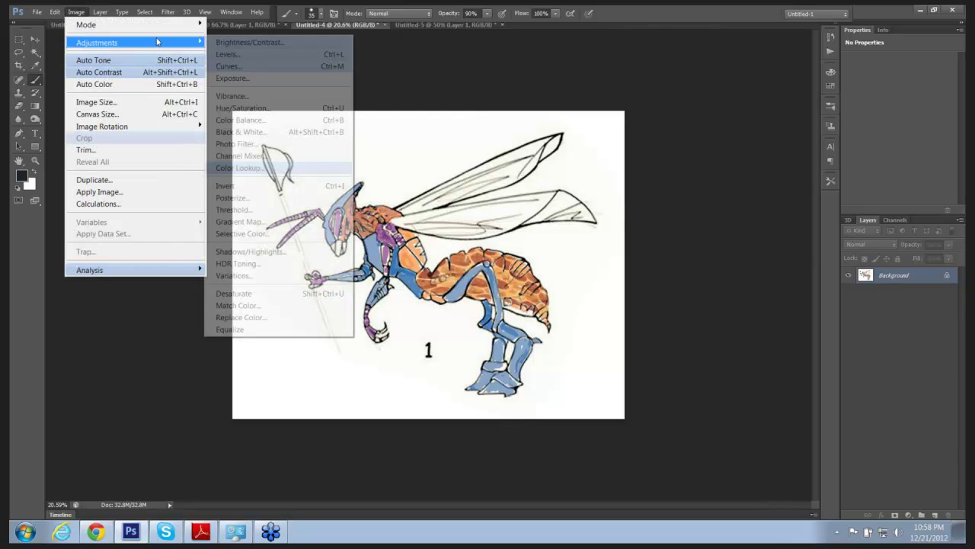
click(241, 58)
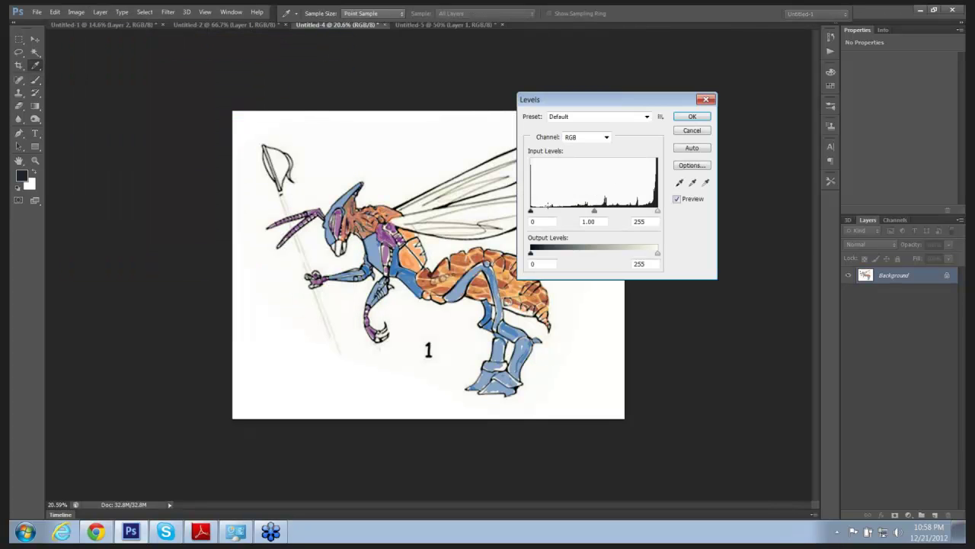
drag(532, 211, 659, 213)
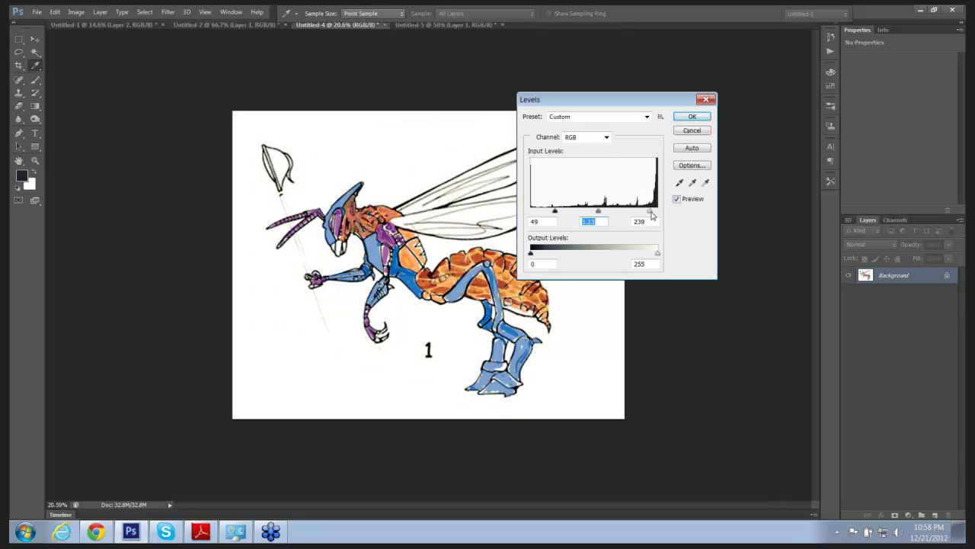
click(693, 117)
key(b)
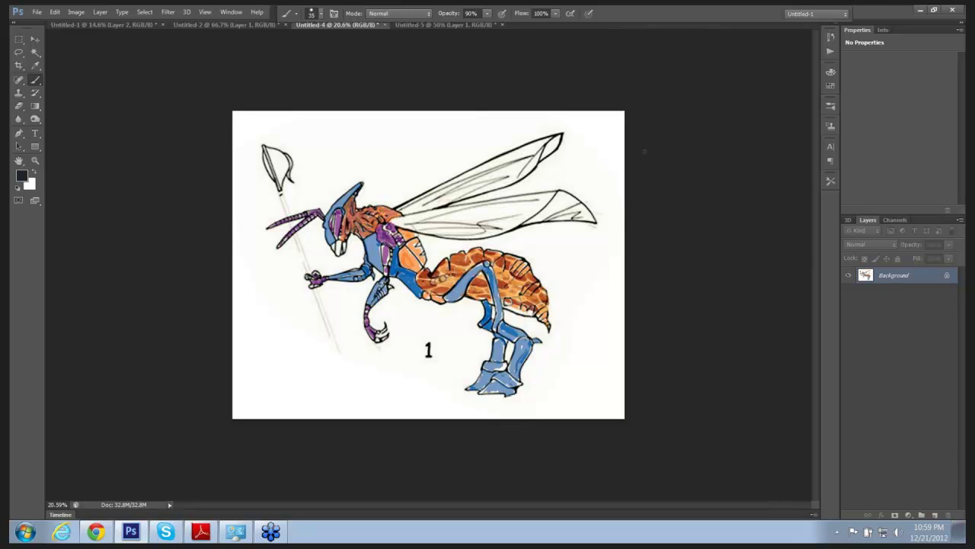
Try inverting the colors of the flattened drawing, and undo the inversion
click(78, 13)
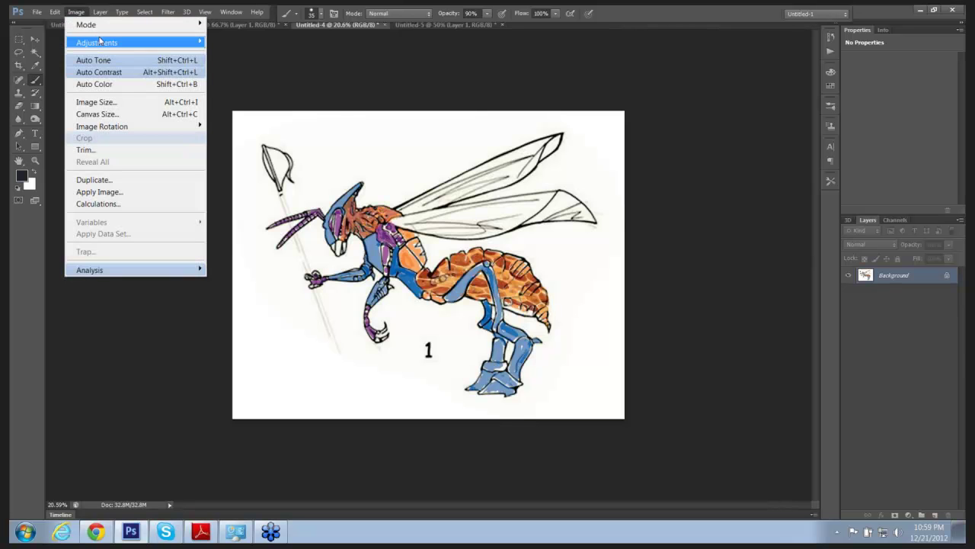
mouse_move(103, 43)
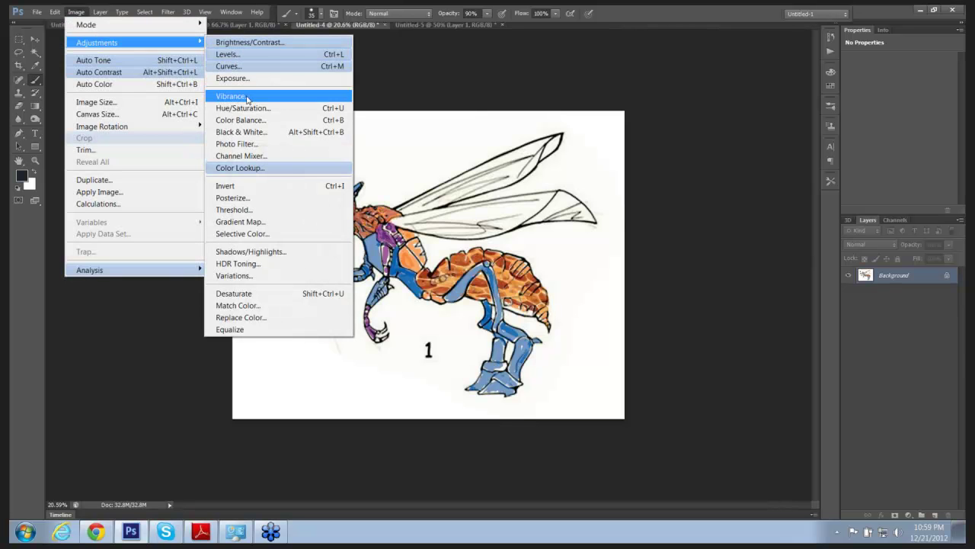
click(232, 186)
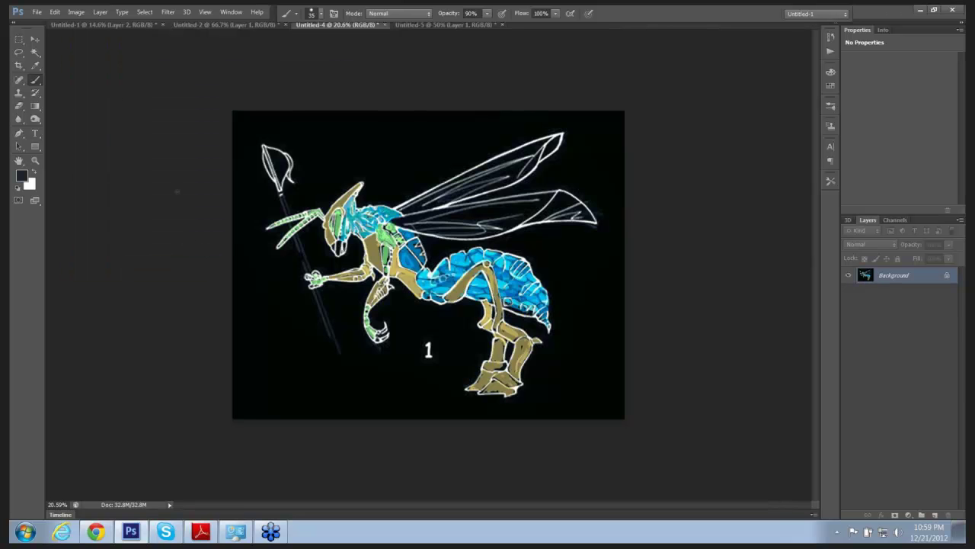
key(ctrl+z)
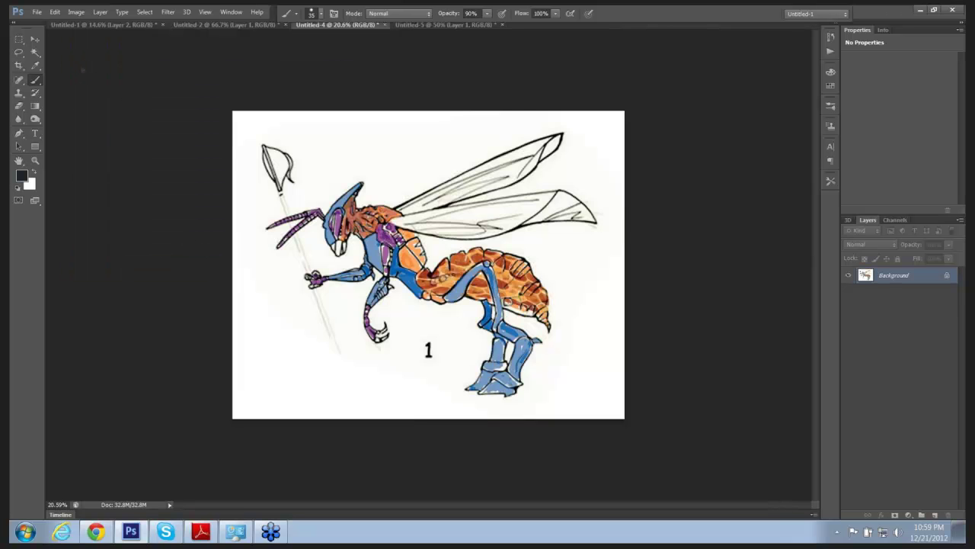
Shift the whole drawing's colors with Hue/Saturation, setting Hue to -24 and Saturation to +14
click(76, 12)
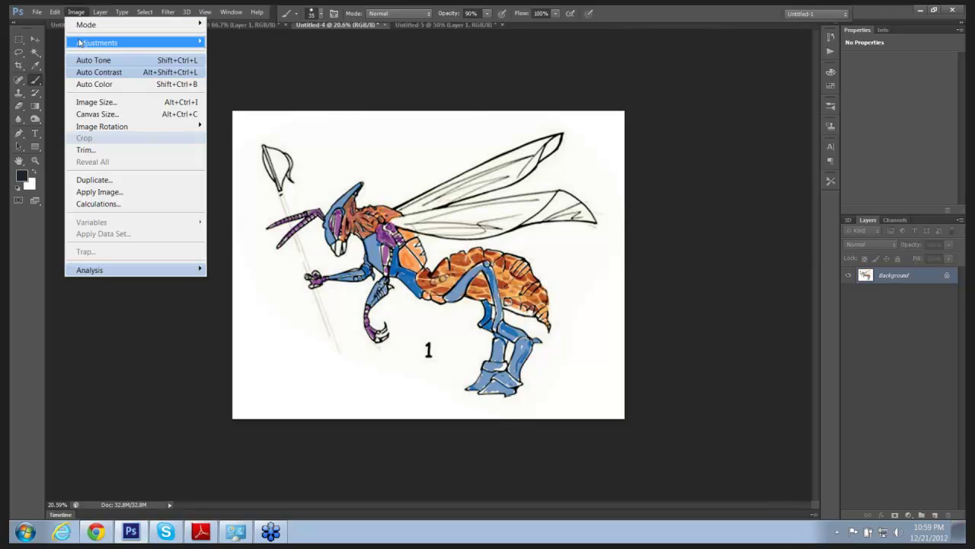
mouse_move(117, 44)
click(240, 108)
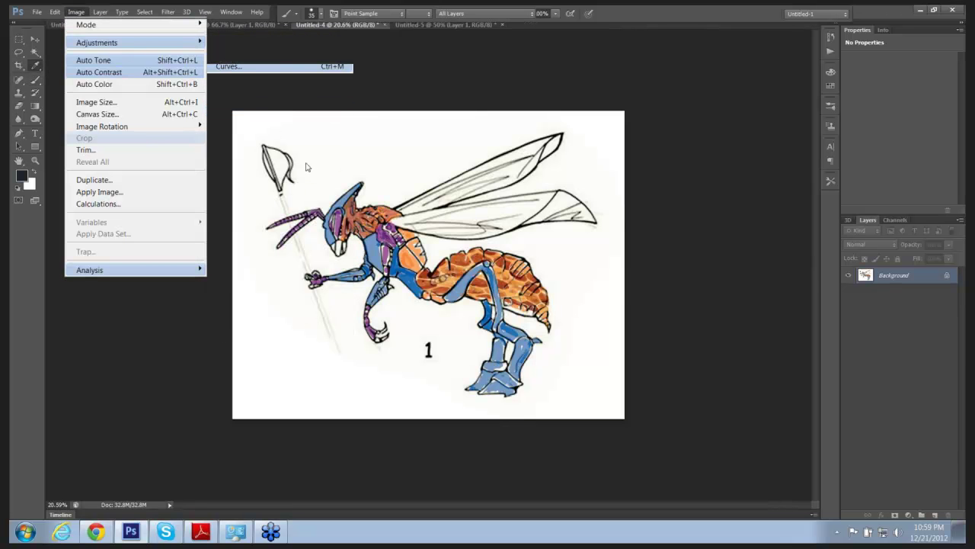
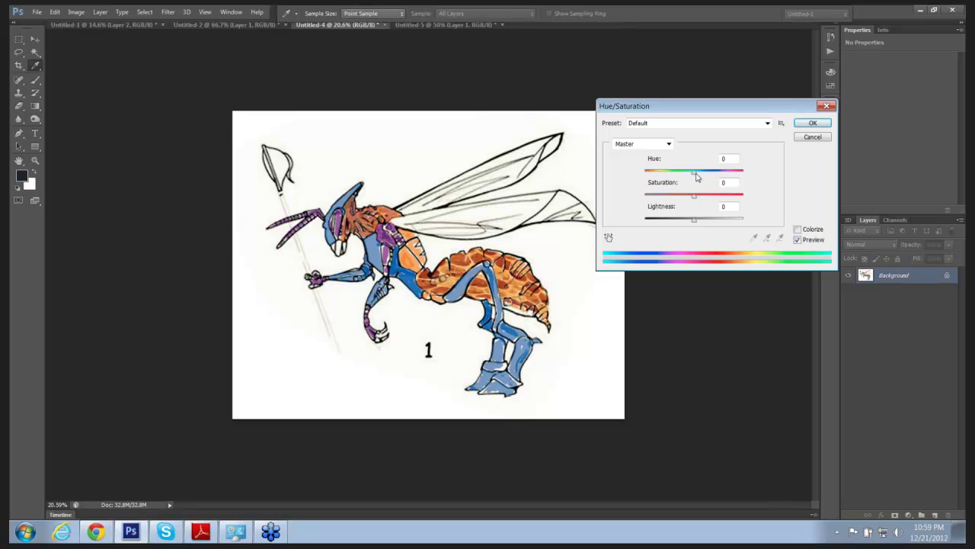
drag(695, 175, 704, 204)
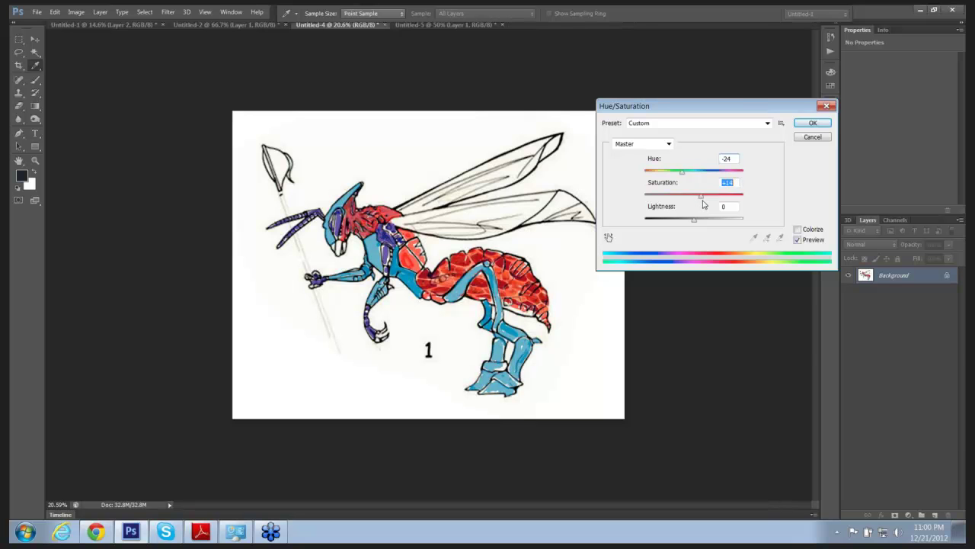
click(806, 128)
key(b)
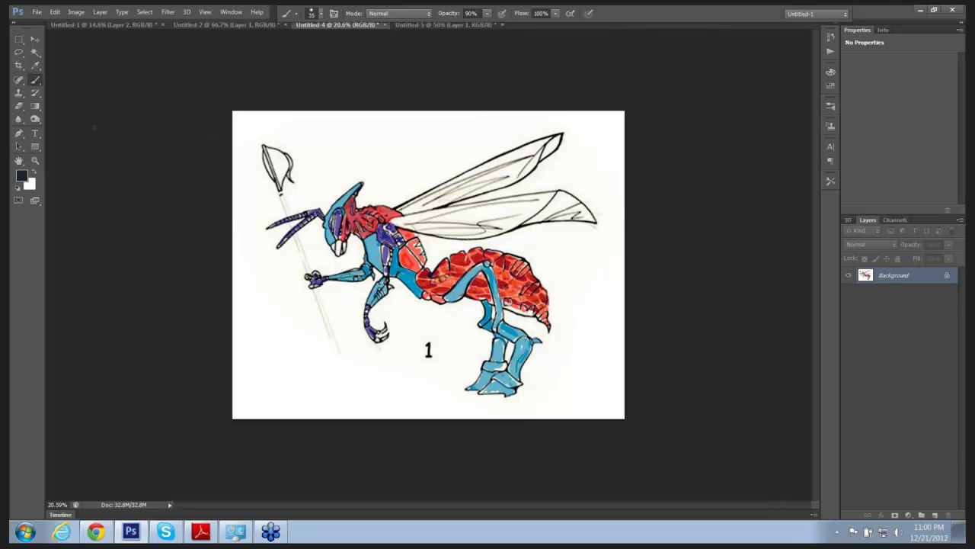
Darken the textured neck, upper back and abdomen with a size 60 Burn tool on midtones at 100% exposure
click(35, 119)
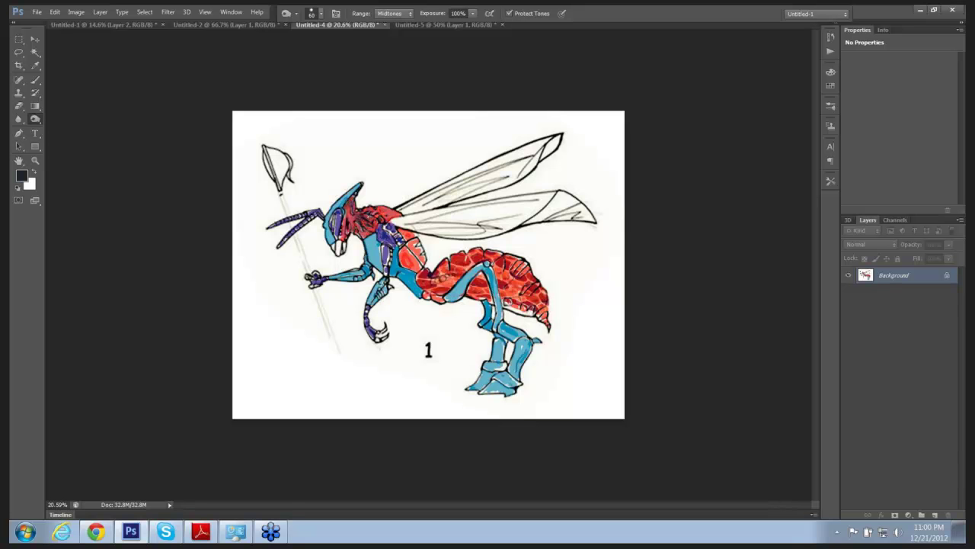
mouse_move(346, 227)
mouse_down()
mouse_move(346, 215)
mouse_move(343, 242)
mouse_move(354, 214)
mouse_move(394, 212)
mouse_move(386, 208)
mouse_move(418, 249)
mouse_move(405, 255)
mouse_up()
mouse_move(455, 278)
mouse_down()
mouse_move(470, 273)
mouse_move(457, 266)
mouse_move(509, 268)
mouse_move(526, 304)
mouse_up()
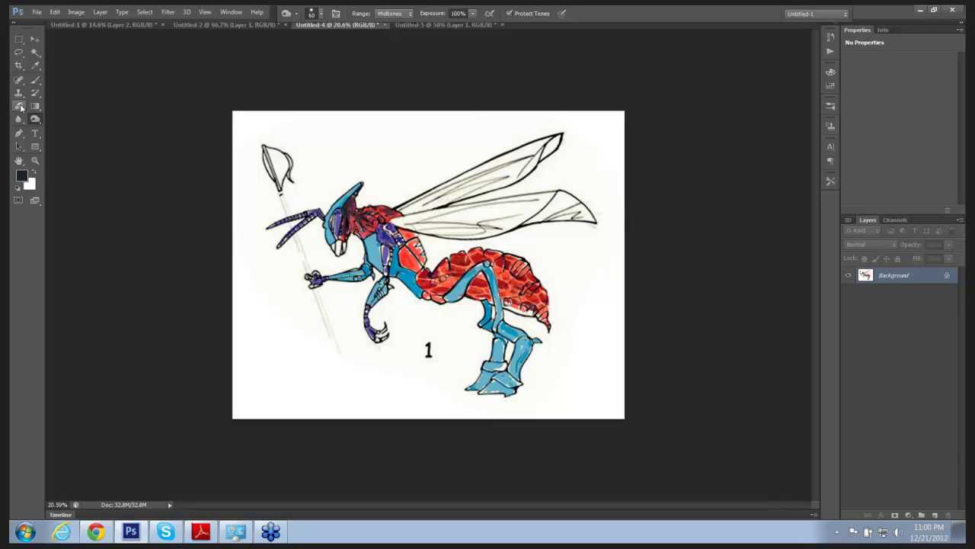
Erase thin white highlight lines into the neck and upper back texture with a size 3 eraser at 100% opacity
click(19, 106)
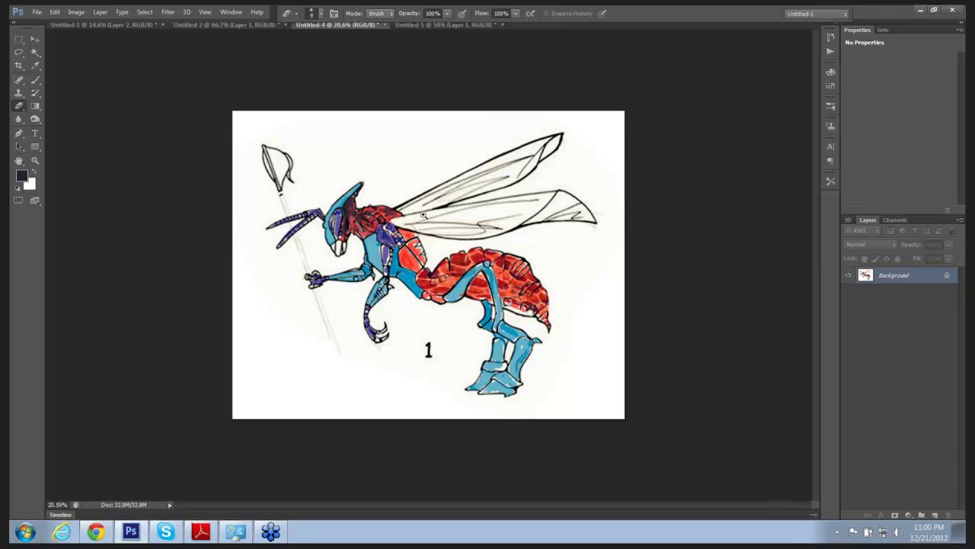
key(ctrl+plus)
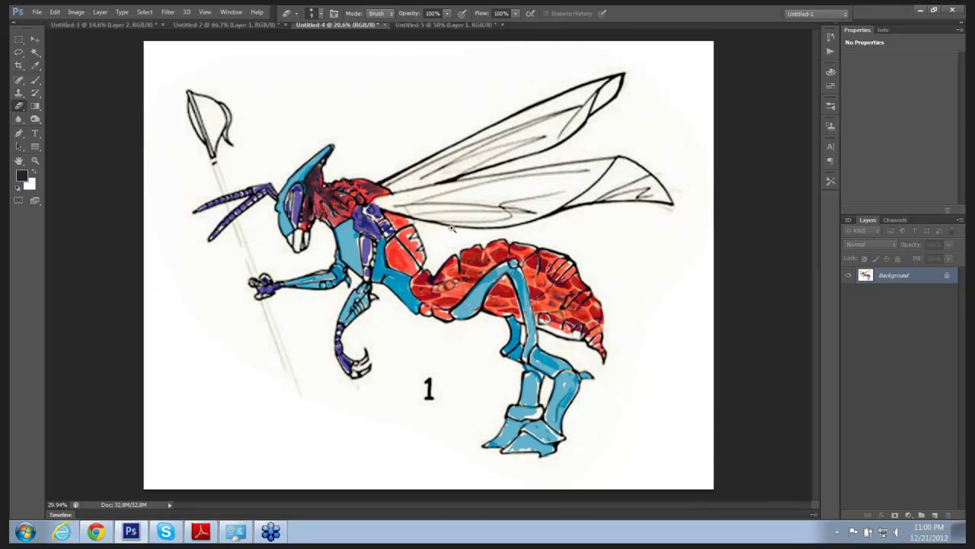
key(ctrl+plus)
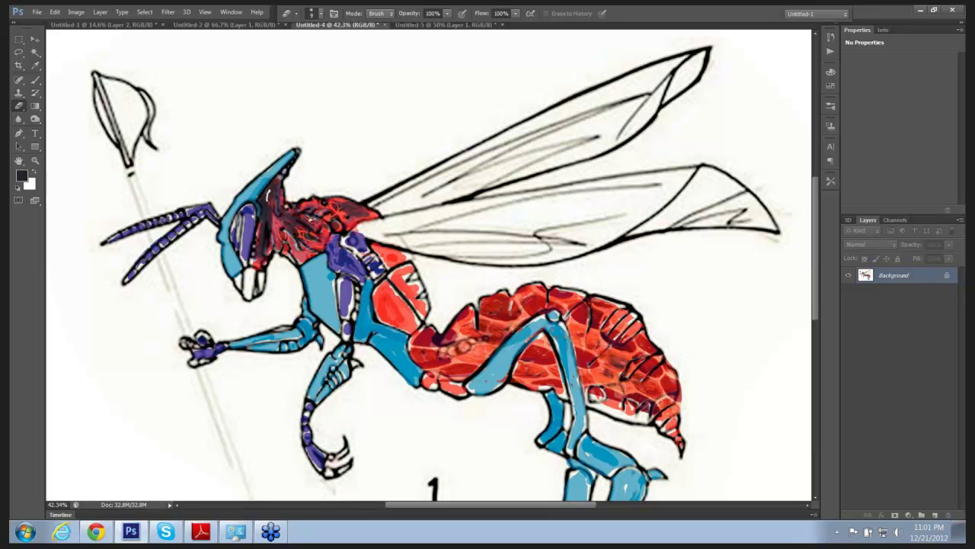
key(bracketleft)
key(bracketleft)
key(bracketleft)
key(bracketleft)
mouse_move(290, 212)
mouse_down()
mouse_move(307, 227)
mouse_move(297, 236)
mouse_move(279, 222)
mouse_move(363, 213)
mouse_move(294, 205)
mouse_up()
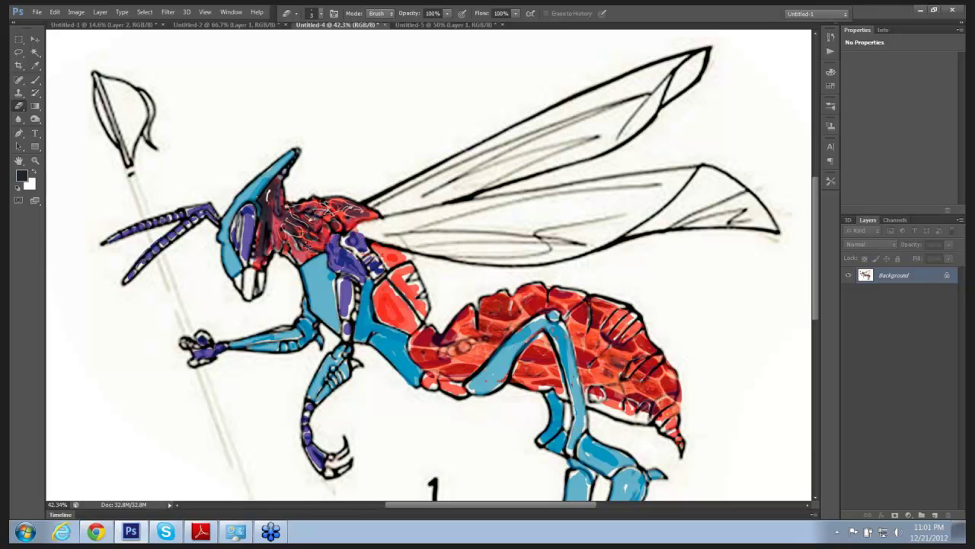
mouse_move(299, 253)
mouse_down()
mouse_move(258, 227)
mouse_move(279, 173)
mouse_move(277, 191)
mouse_move(305, 202)
mouse_move(366, 211)
mouse_up()
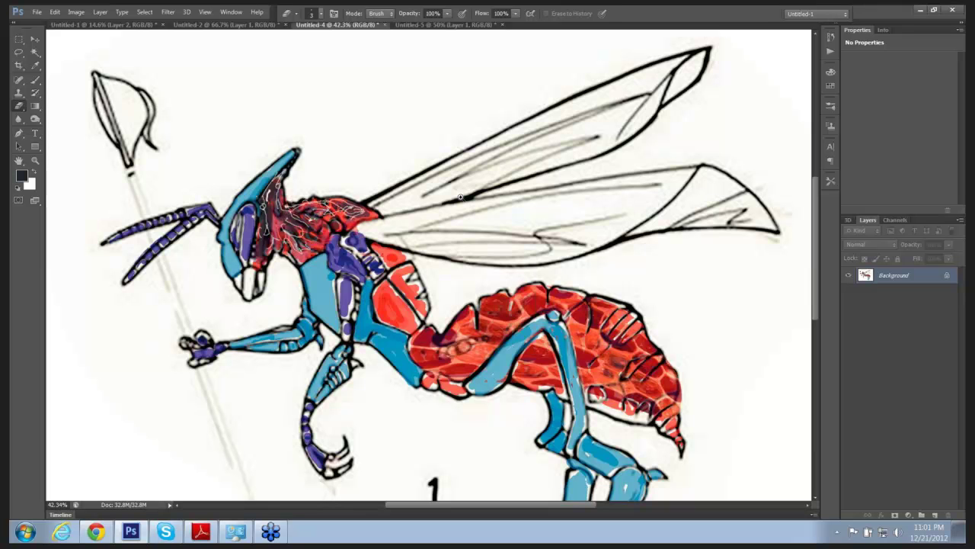
Apply a Curves adjustment to the drawing, moving the black point inward and placing a curve point at input 104, output 99
scroll(450, 199, down, 3)
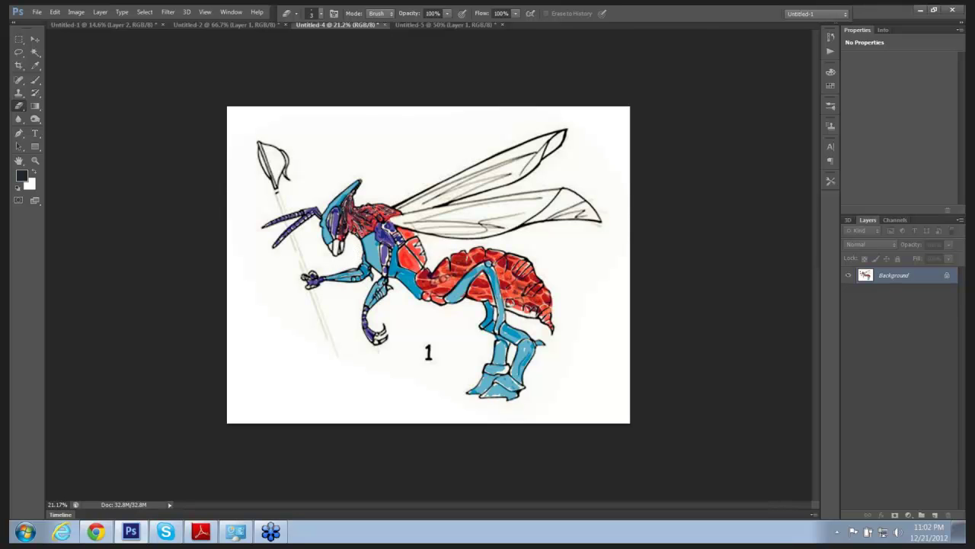
click(76, 12)
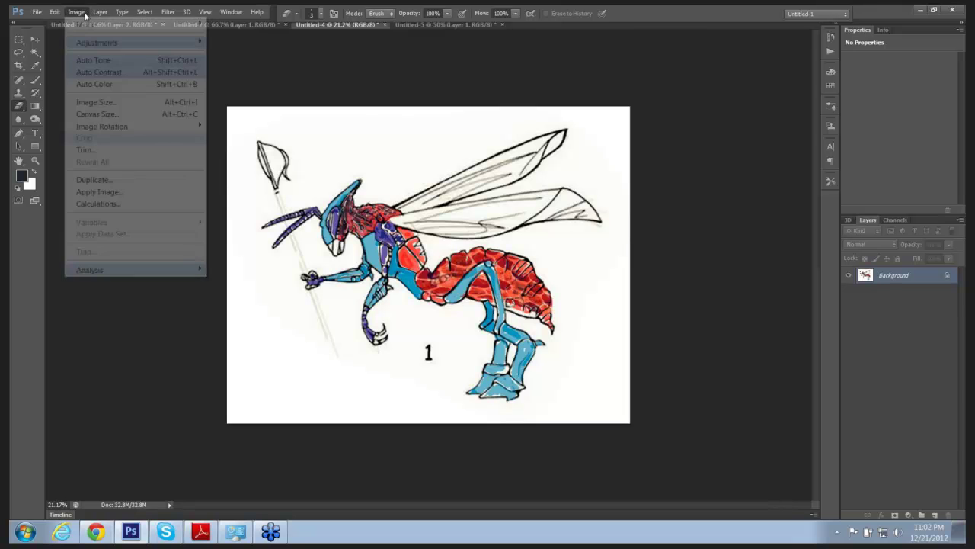
mouse_move(113, 27)
mouse_move(157, 42)
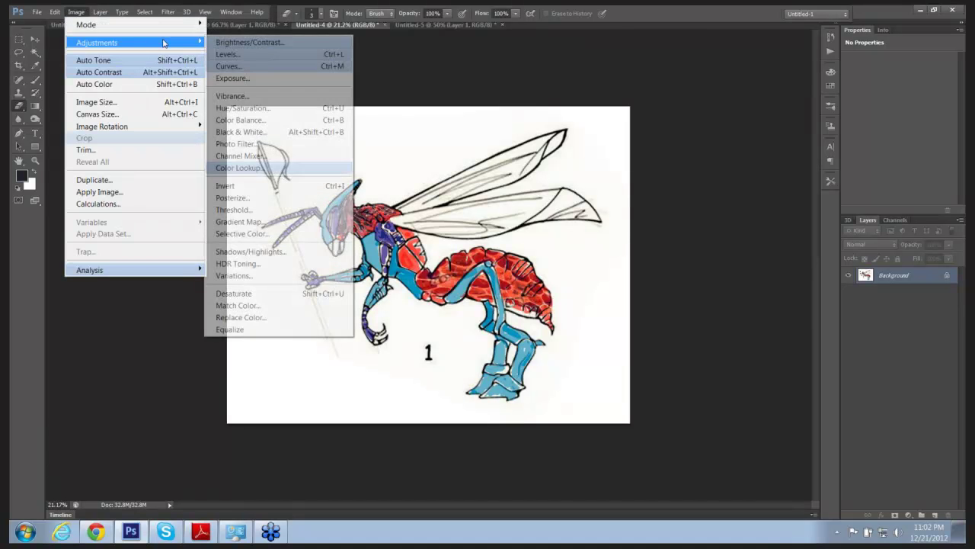
click(240, 69)
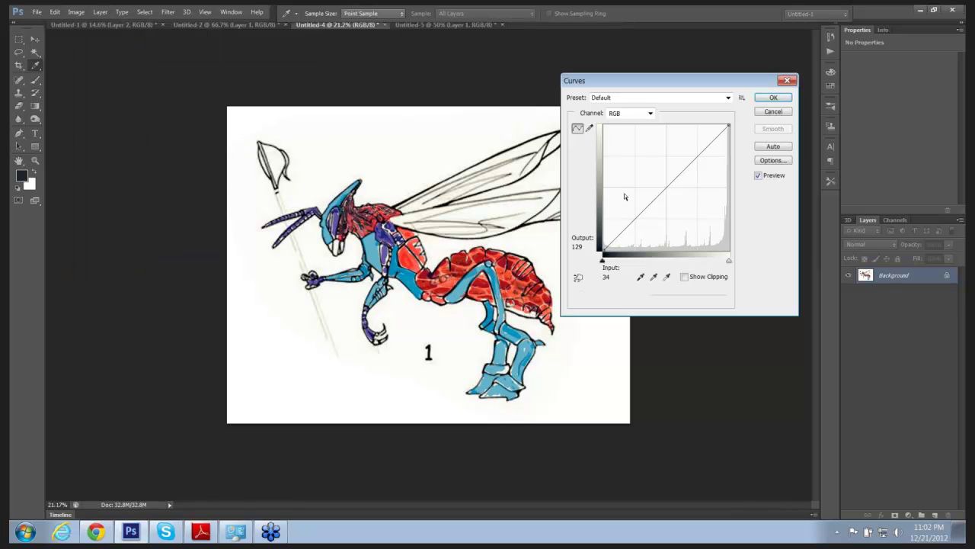
mouse_move(602, 262)
mouse_down()
mouse_move(644, 262)
mouse_move(616, 261)
mouse_up()
mouse_move(653, 210)
mouse_down()
mouse_move(654, 233)
mouse_move(654, 202)
mouse_up()
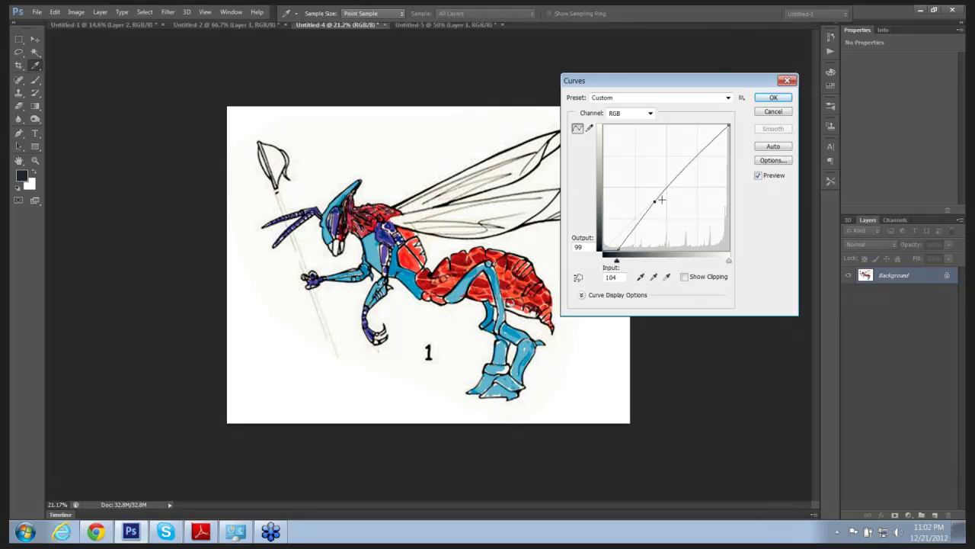
click(772, 99)
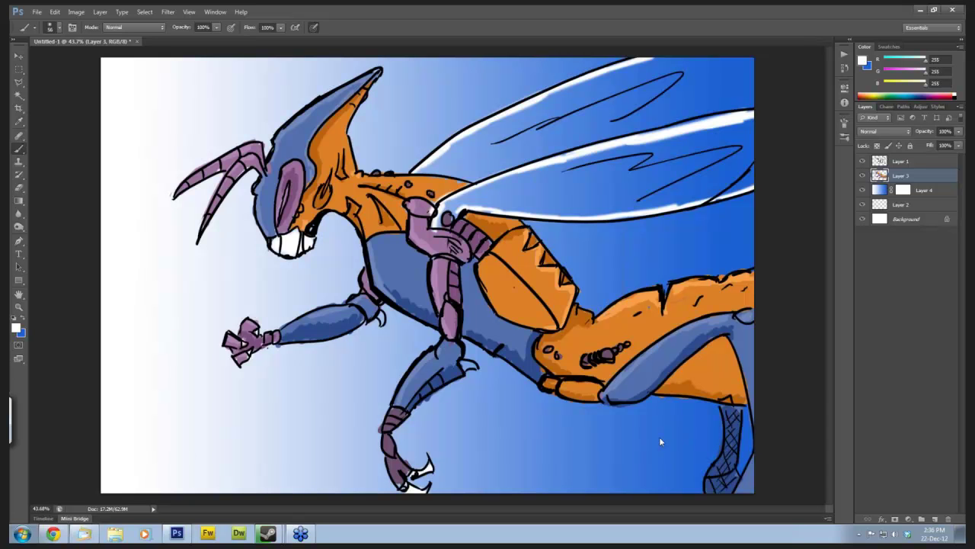
drag(660, 446, 624, 462)
drag(650, 425, 639, 447)
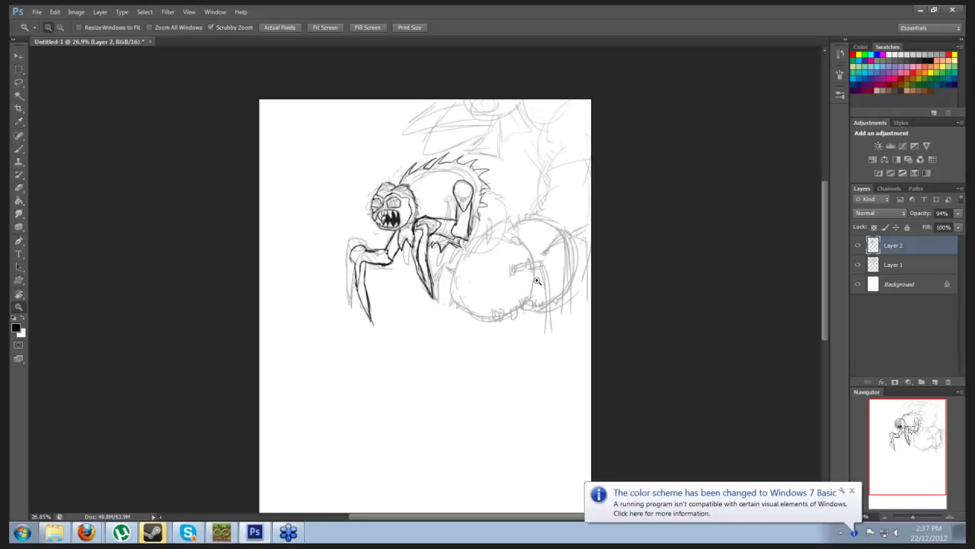
Hide Layer 2 and show it again to compare the dark linework with the rough creature sketch underneath
click(538, 282)
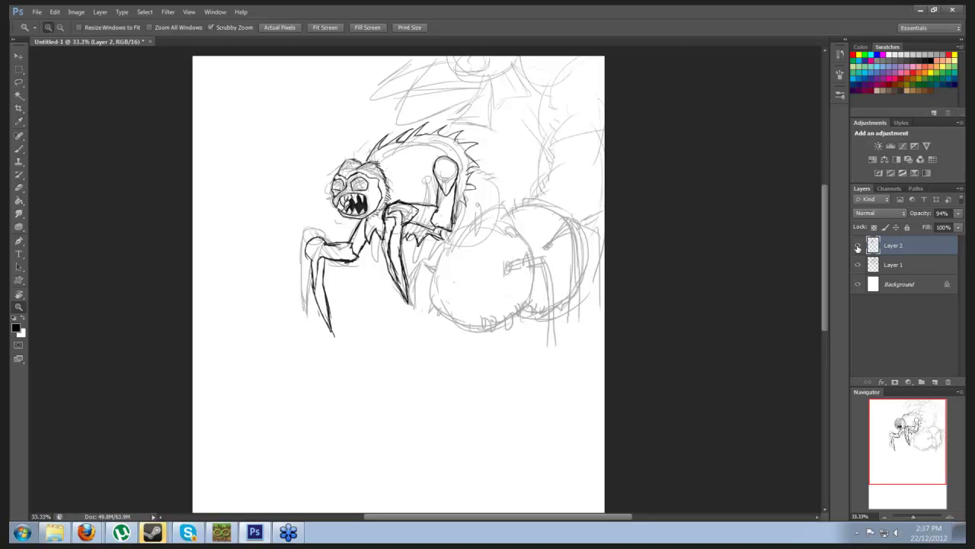
double_click(734, 20)
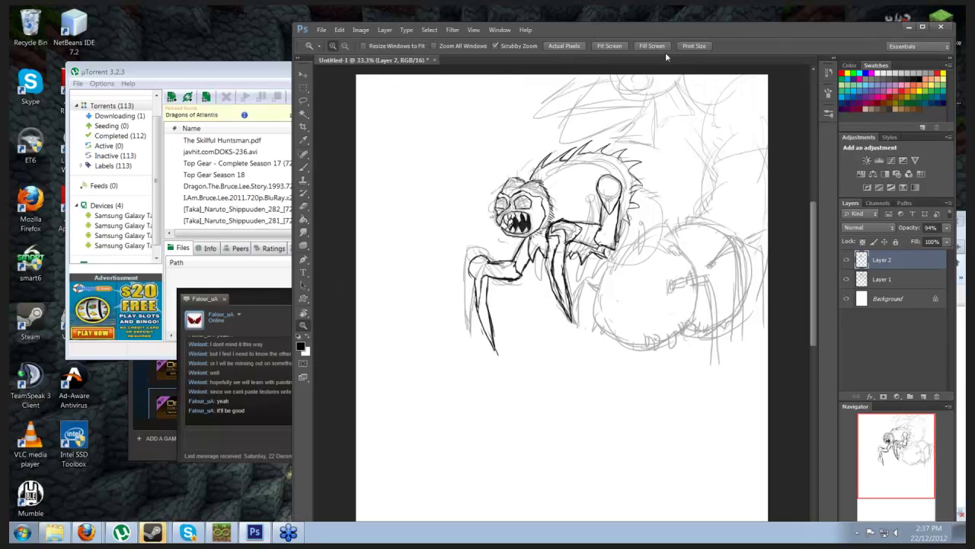
double_click(665, 52)
click(858, 245)
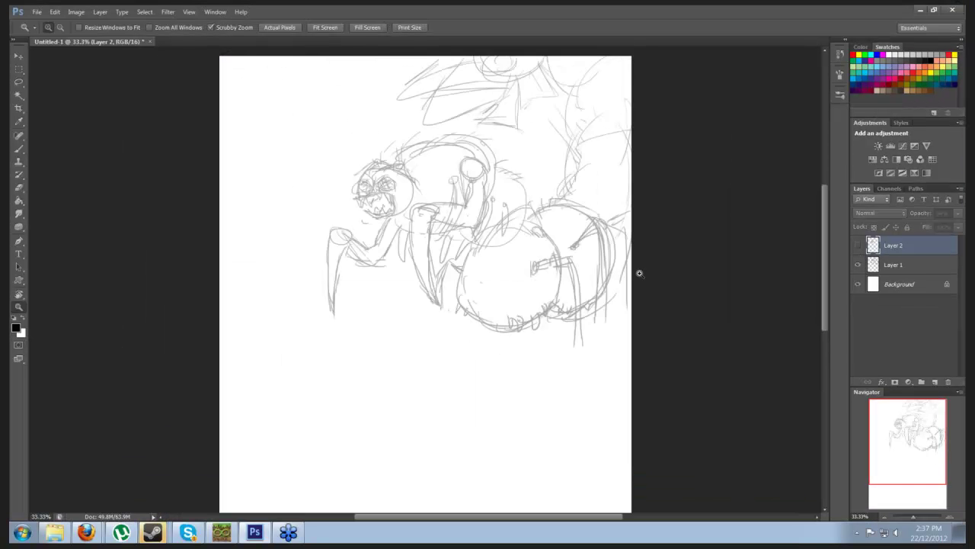
click(859, 245)
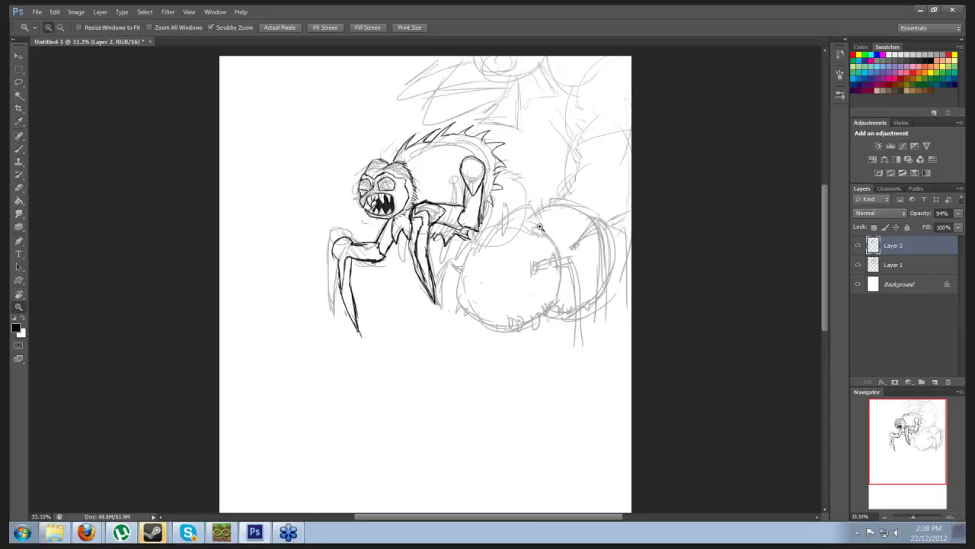
Add a new layer above Layer 2 and outline a pointed shell plate behind the creature's head with a size 10 black brush at 90% opacity
drag(540, 227, 579, 229)
key(b)
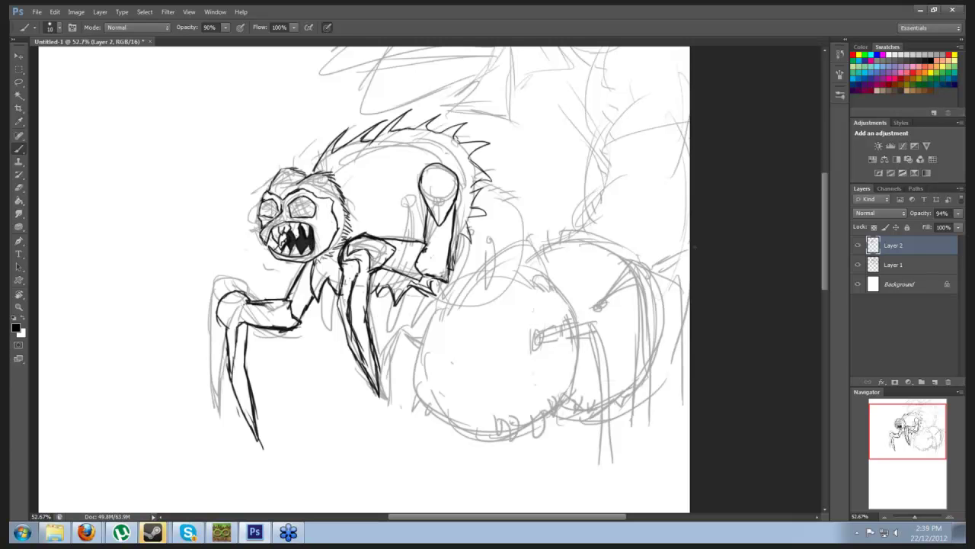
click(936, 381)
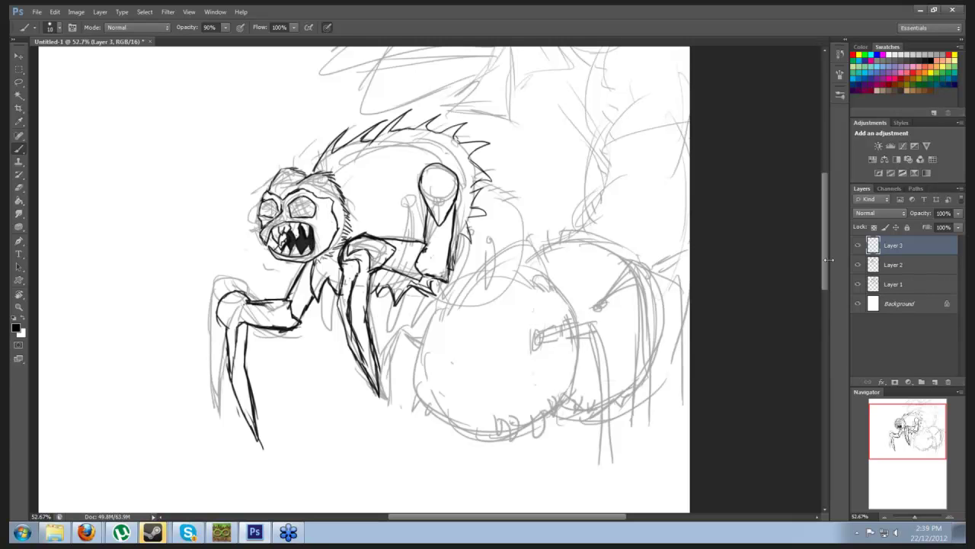
mouse_move(323, 171)
mouse_down()
mouse_move(317, 156)
mouse_move(359, 192)
mouse_up()
drag(317, 150, 339, 142)
drag(339, 140, 320, 147)
mouse_move(357, 191)
mouse_down()
mouse_move(387, 216)
mouse_move(397, 190)
mouse_move(394, 141)
mouse_move(362, 130)
mouse_move(318, 151)
mouse_move(333, 144)
mouse_up()
mouse_move(390, 126)
mouse_down()
mouse_move(383, 134)
mouse_move(405, 124)
mouse_up()
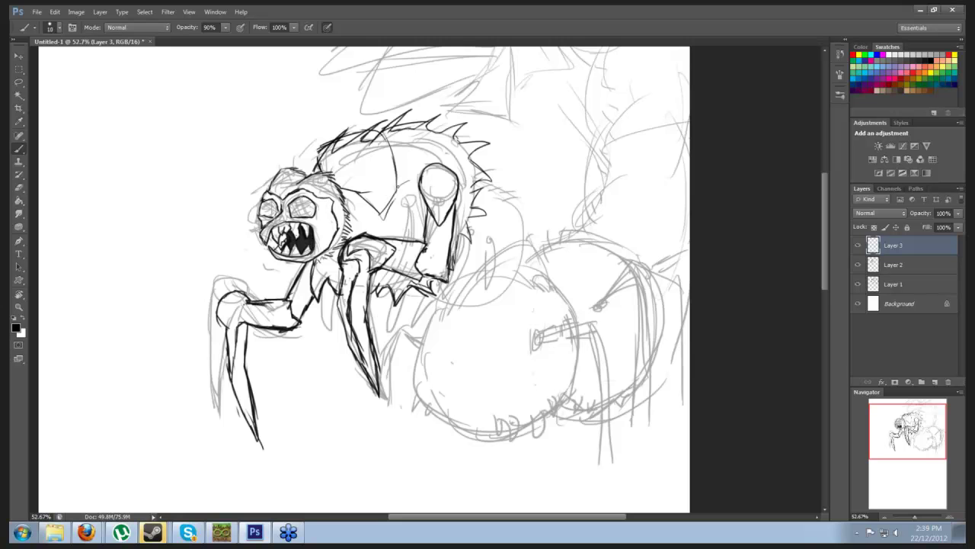
Extend the shell outline along the creature's upper back, curving it down behind the round shoulder joint
drag(442, 124, 401, 129)
drag(437, 124, 442, 146)
drag(444, 133, 441, 162)
mouse_move(437, 126)
mouse_down()
mouse_move(456, 145)
mouse_move(440, 167)
mouse_move(452, 149)
mouse_move(437, 127)
mouse_up()
key(e)
key(b)
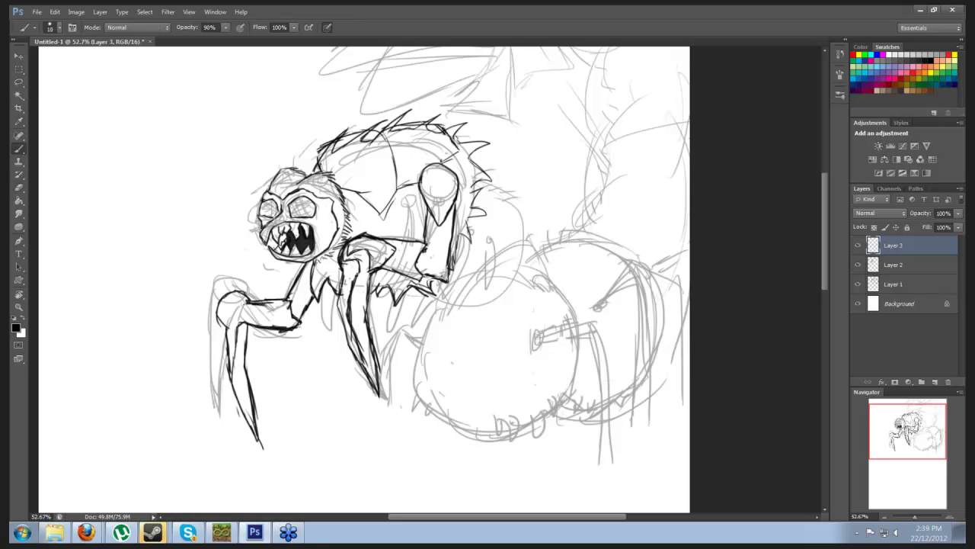